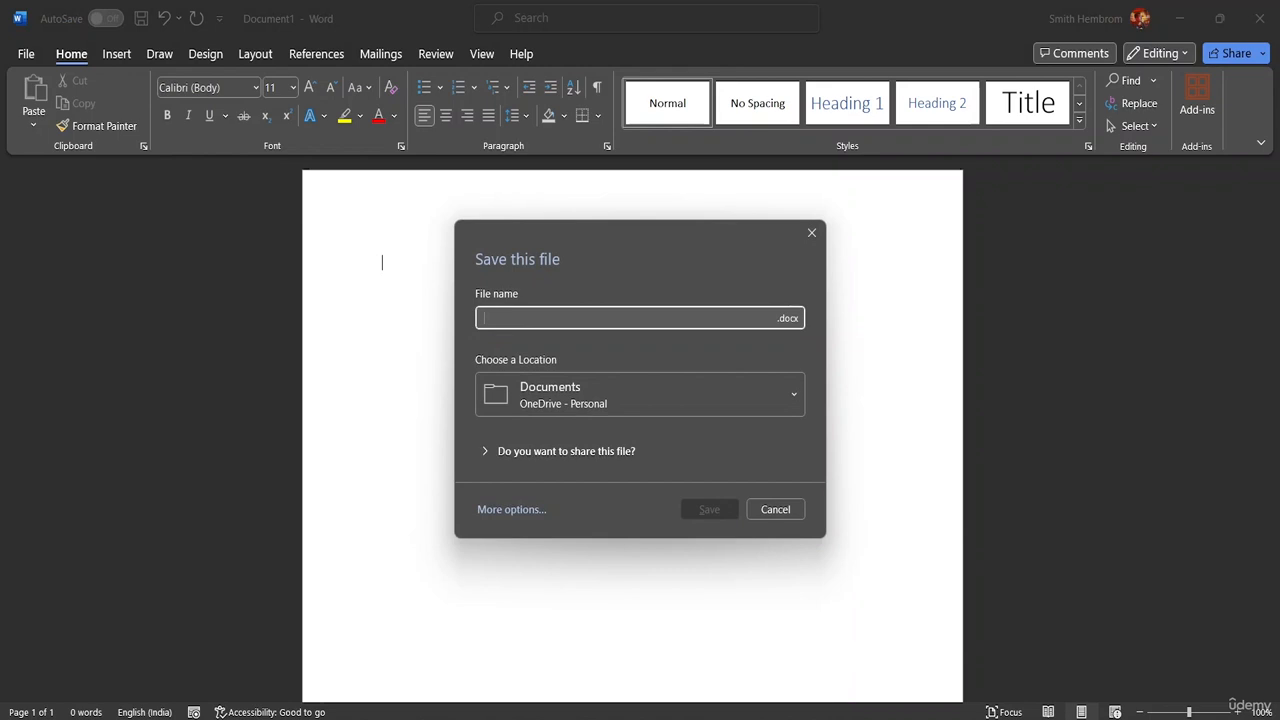
# Step: Save the document as a Word document named WordArt in the MS Word Advanced Resource File folder
pyautogui.write('Word')
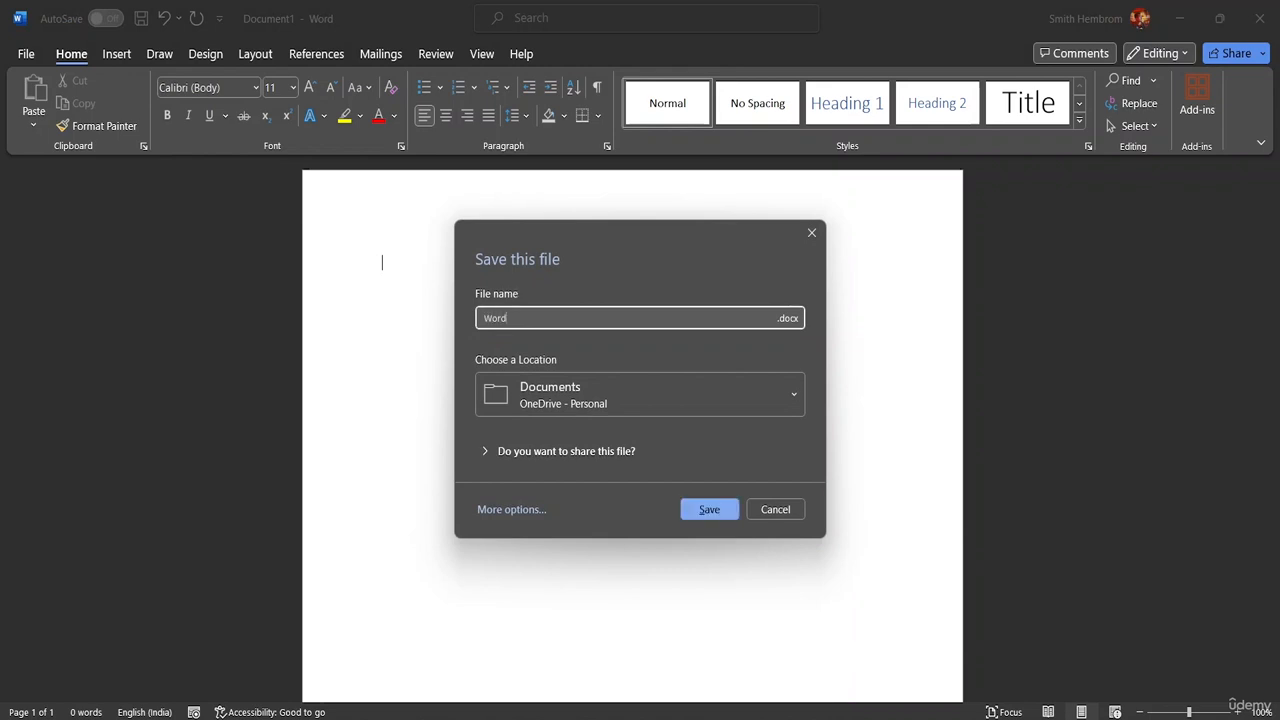
pyautogui.write(' Art')
pyautogui.click(668, 405)
pyautogui.scroll(-2, 625, 293)
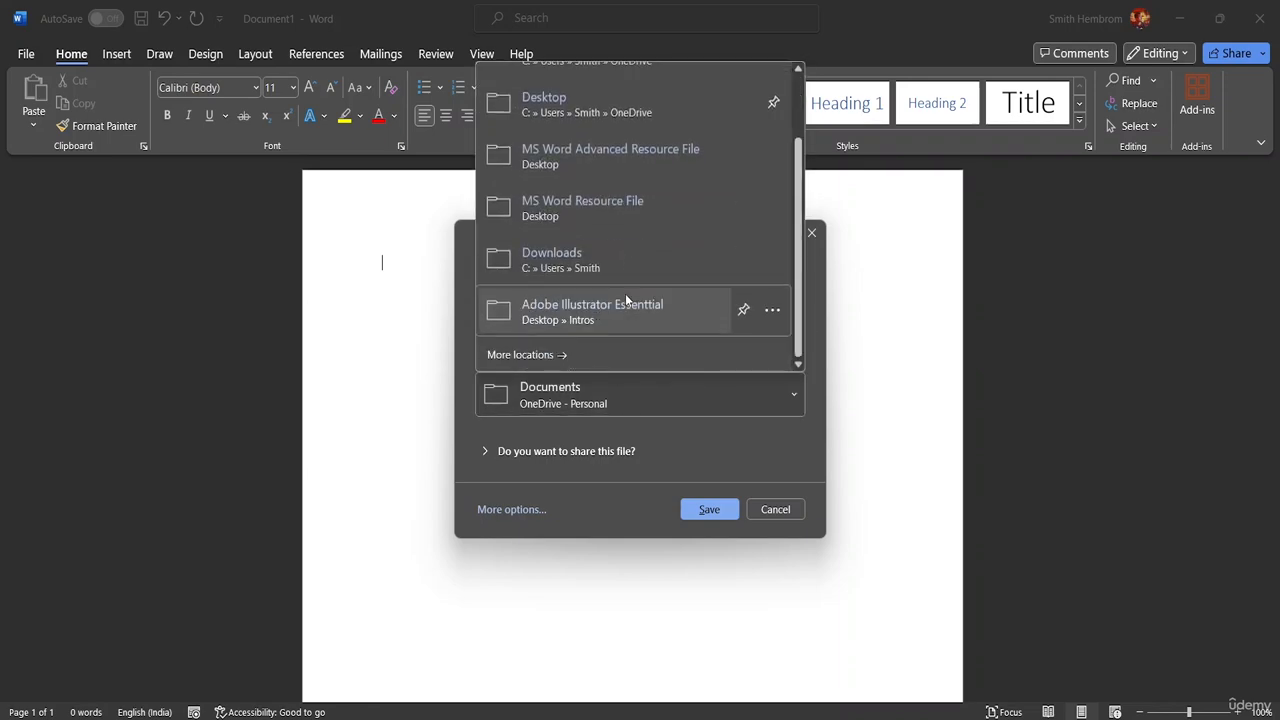
pyautogui.click(603, 342)
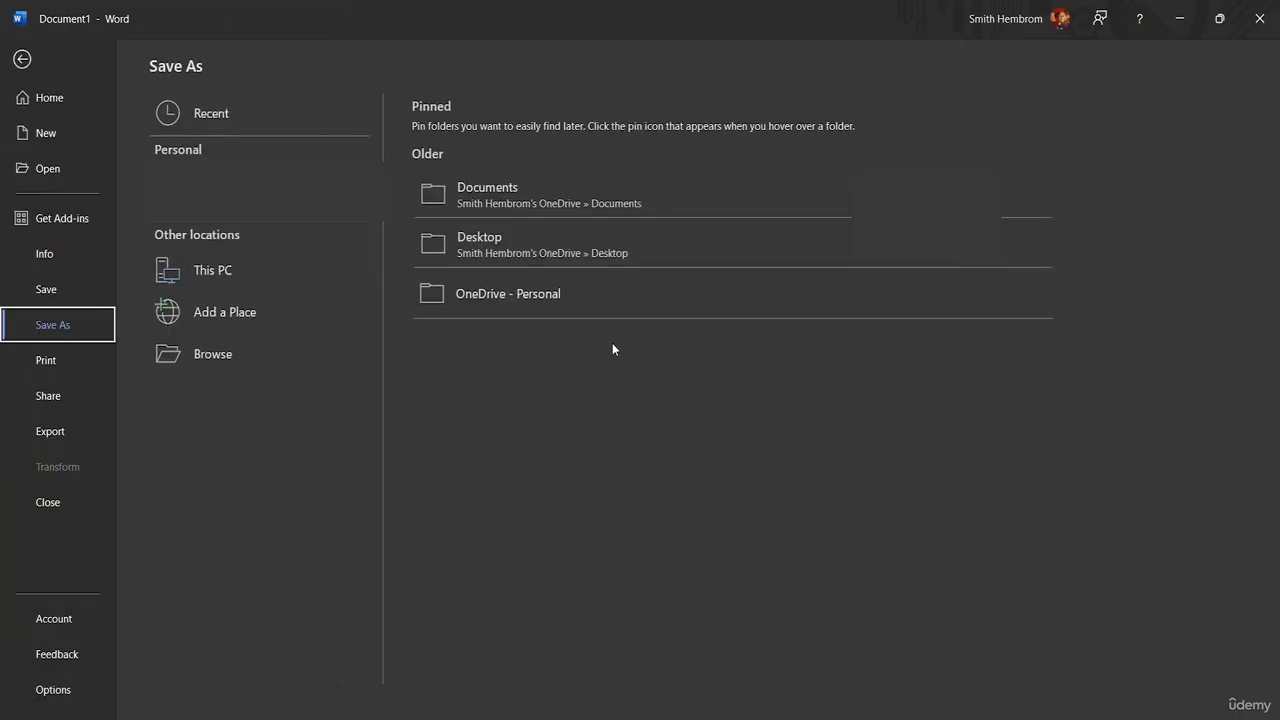
pyautogui.click(262, 342)
pyautogui.scroll(-3, 68, 200)
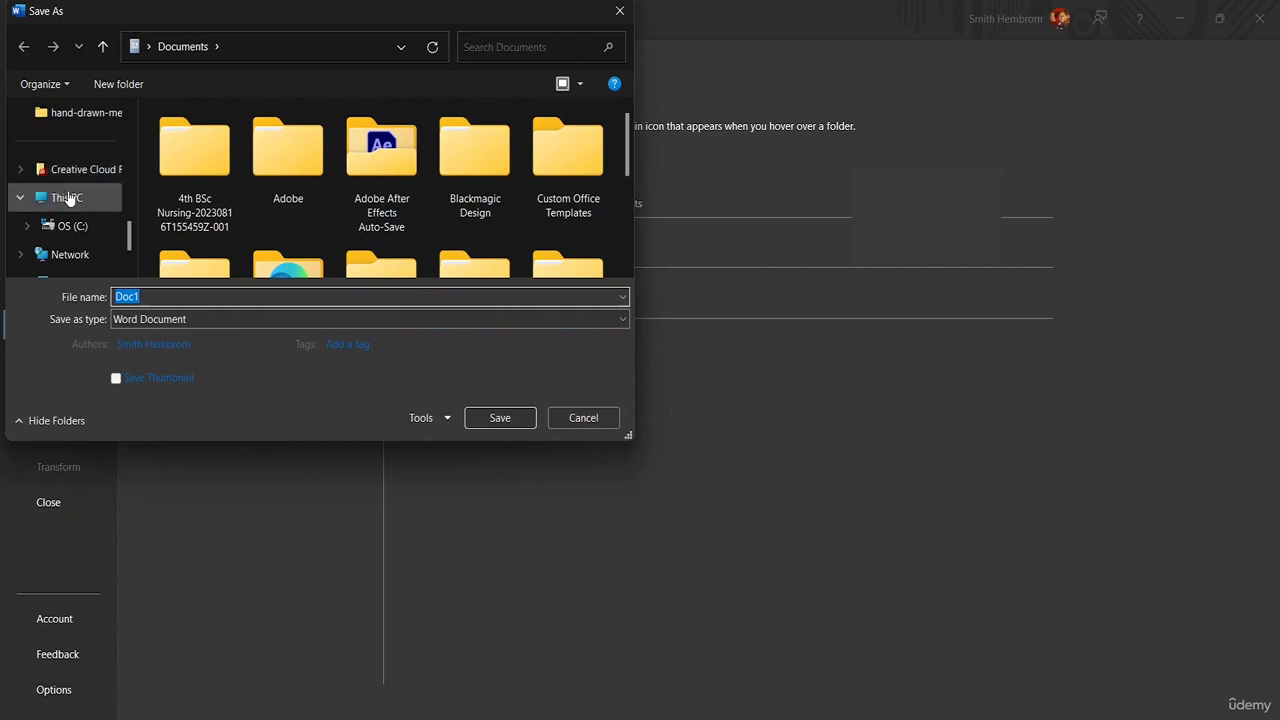
pyautogui.scroll(-2, 70, 205)
pyautogui.scroll(5, 74, 215)
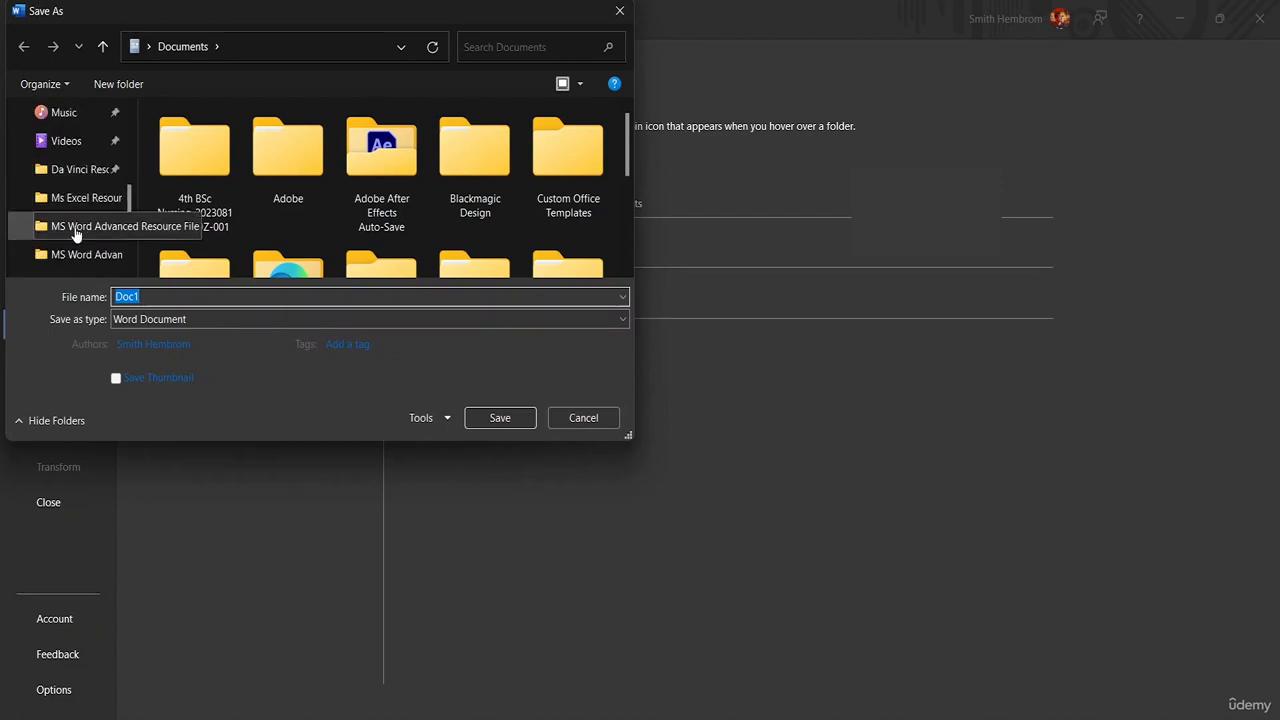
pyautogui.click(75, 229)
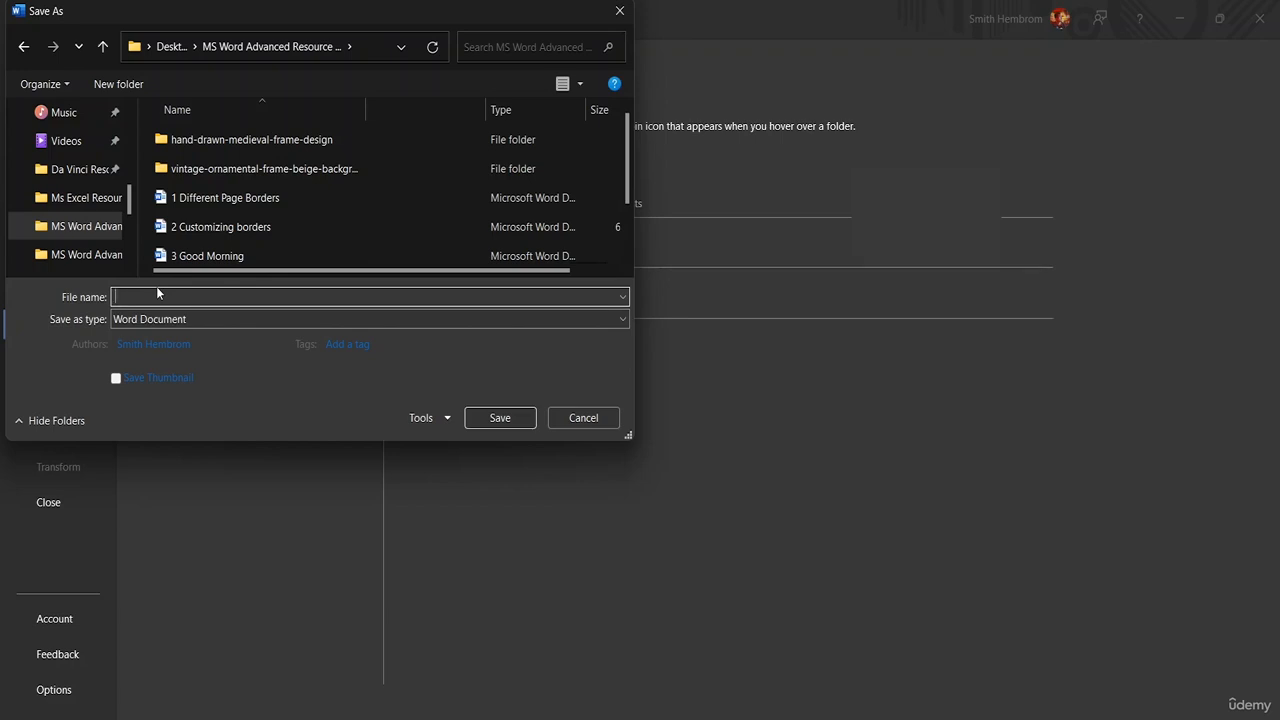
pyautogui.write('WordArt')
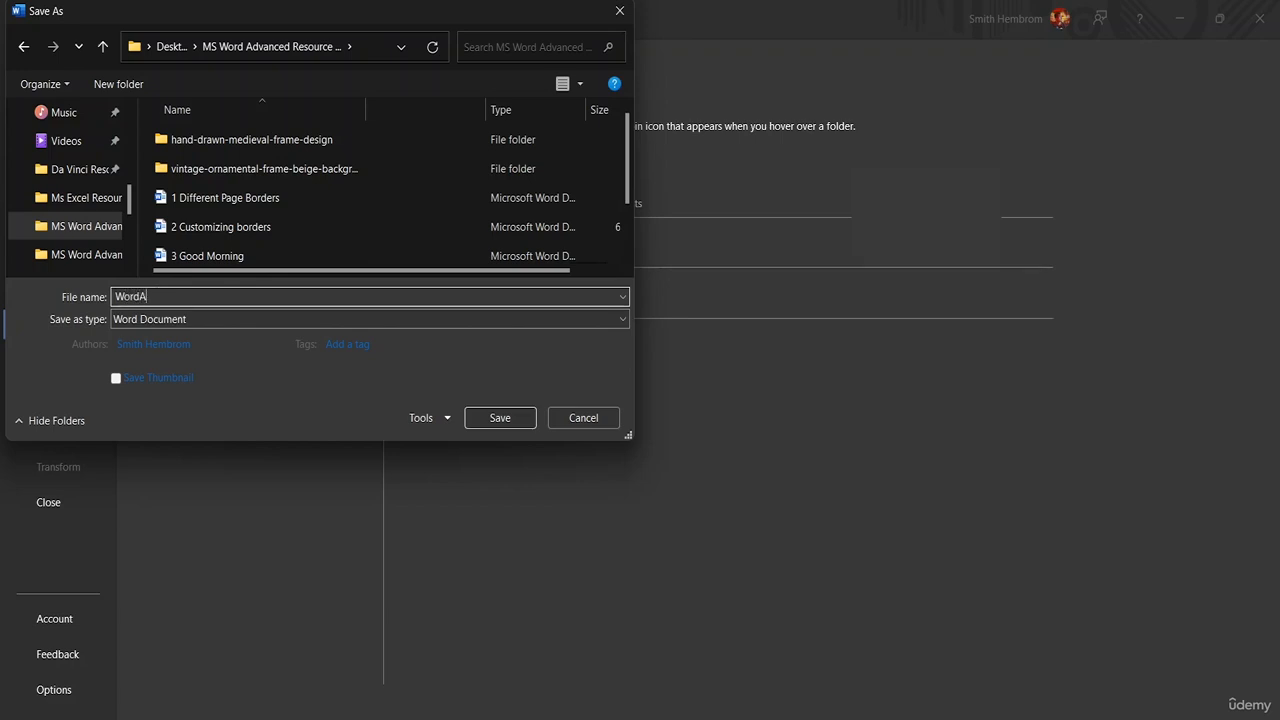
pyautogui.click(510, 418)
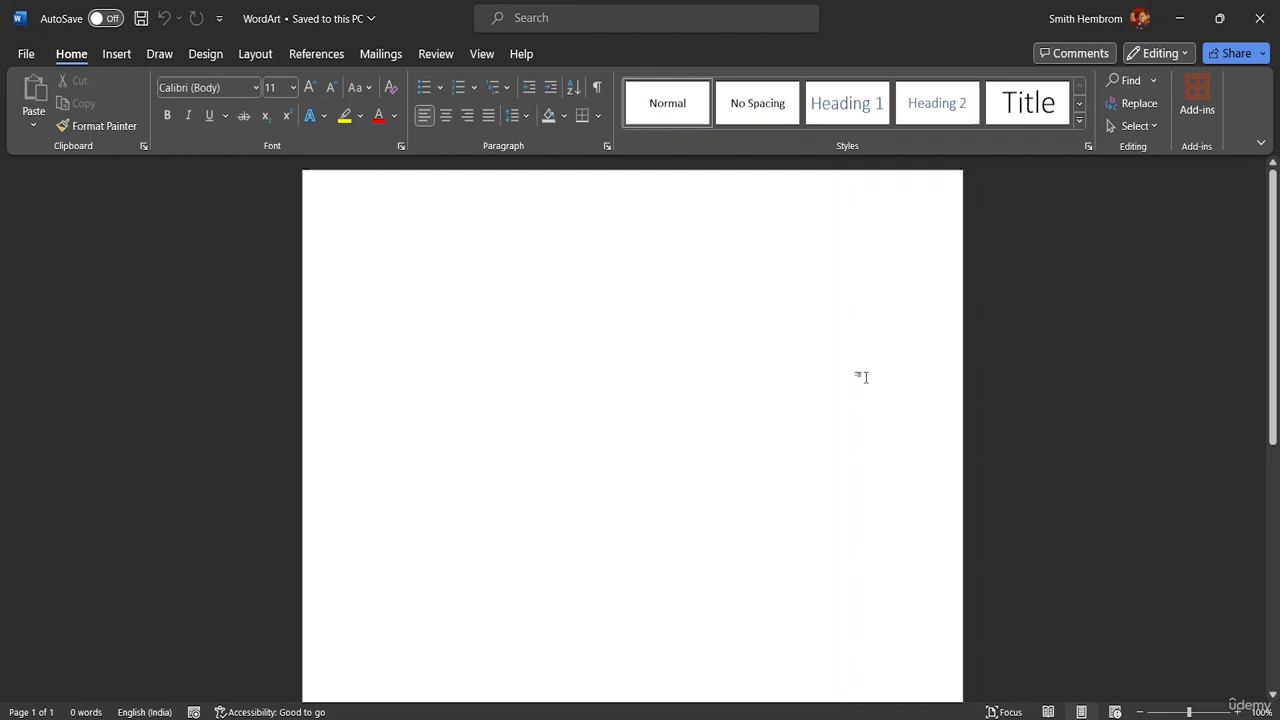
# Step: Write "MS Word Class" as plain text at the start of the page
pyautogui.write('M')
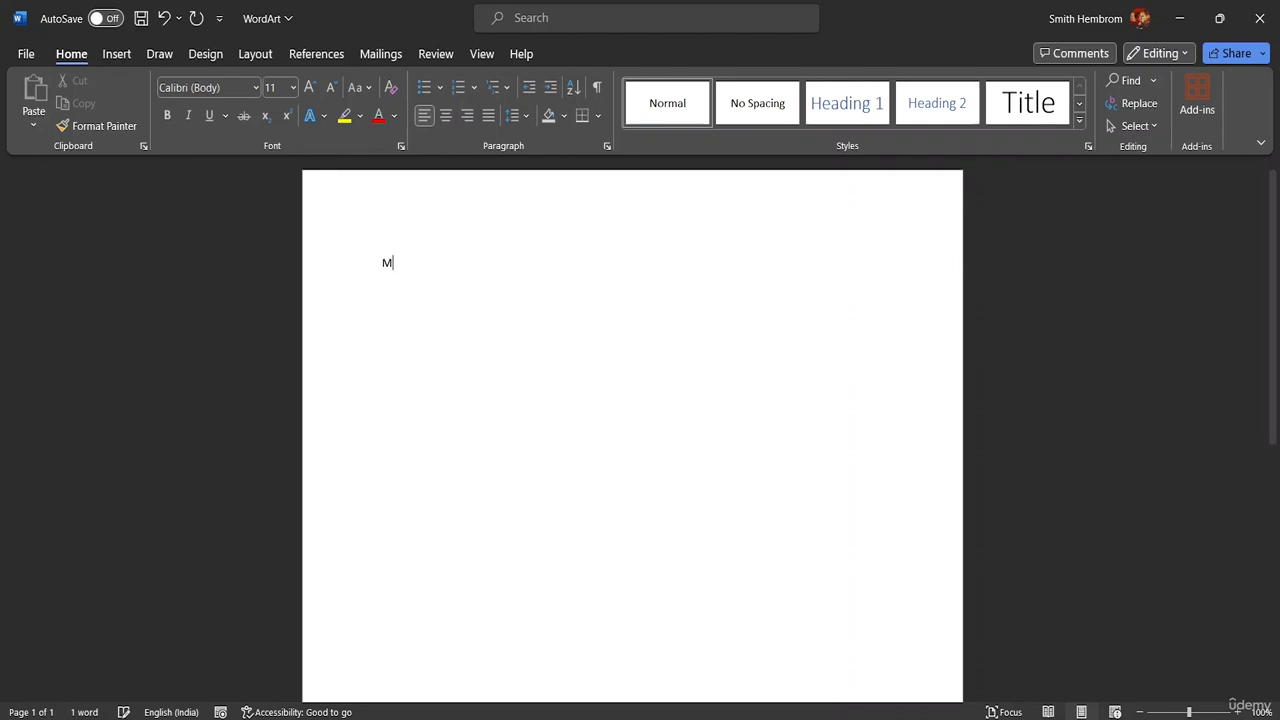
pyautogui.write('s n')
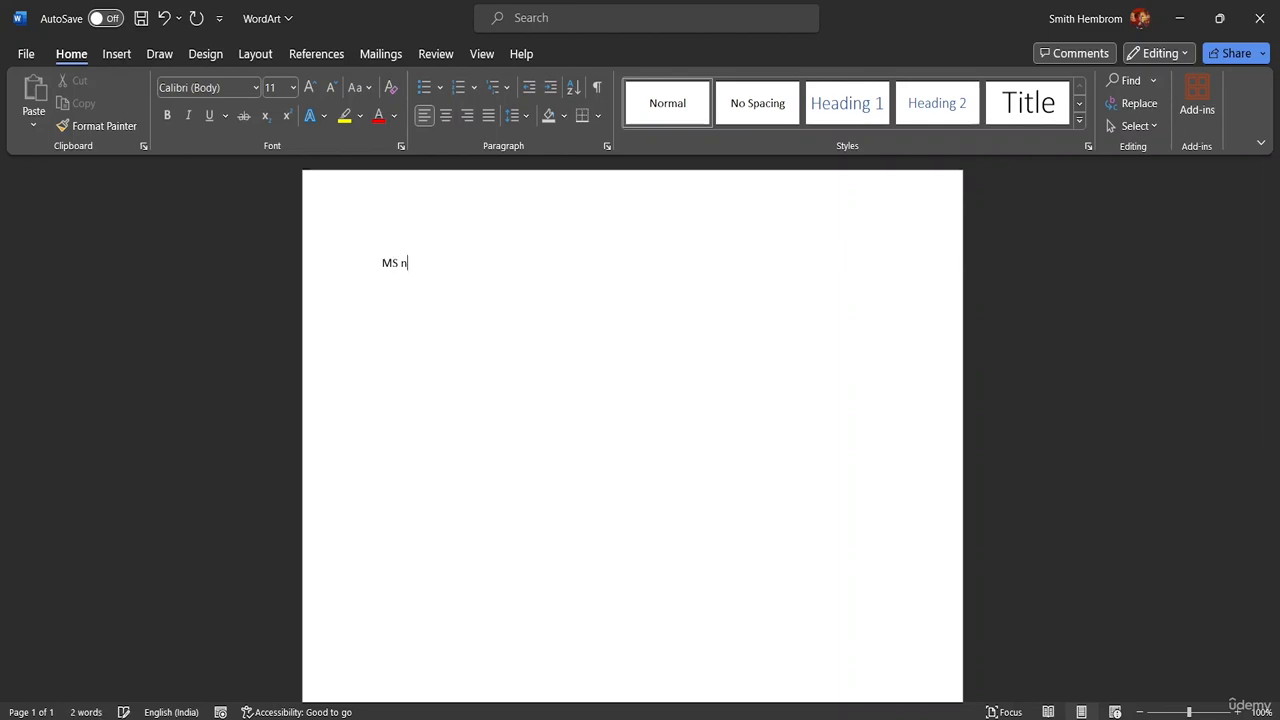
pyautogui.press('BackSpace')
pyautogui.write('Word Class')
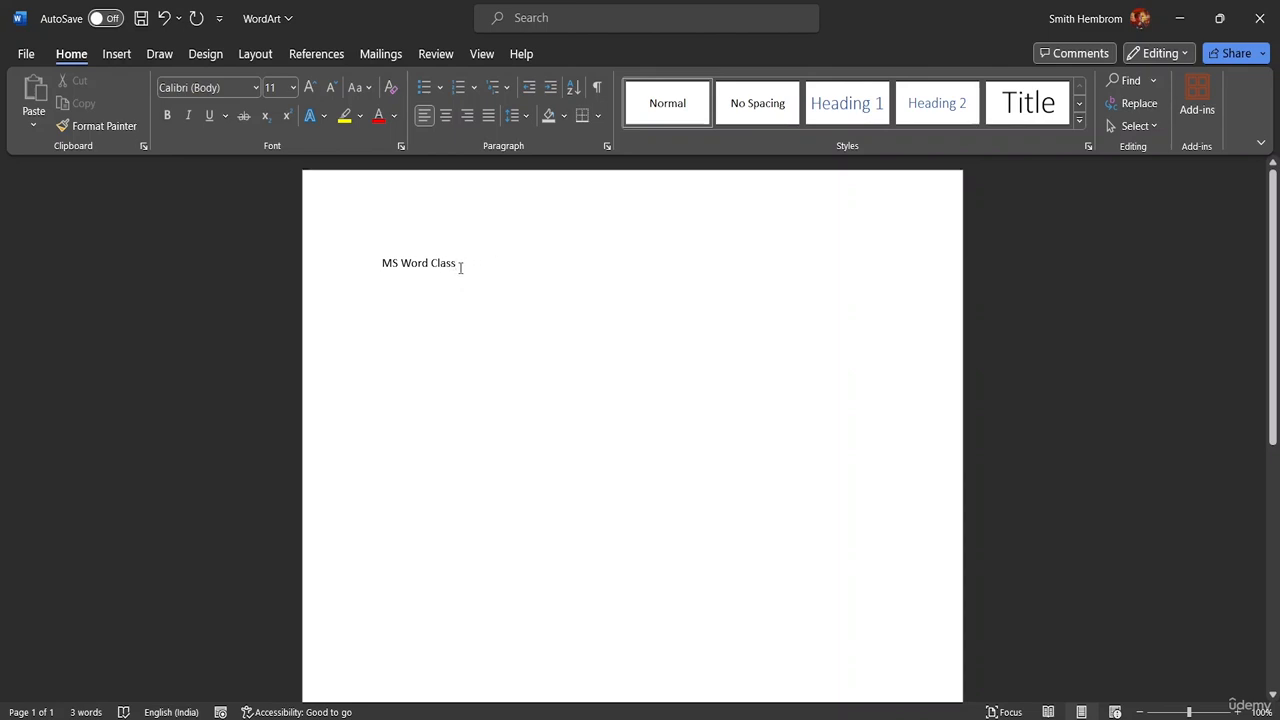
# Step: Insert a WordArt object in the blue gradient style with a reflection
pyautogui.click(116, 55)
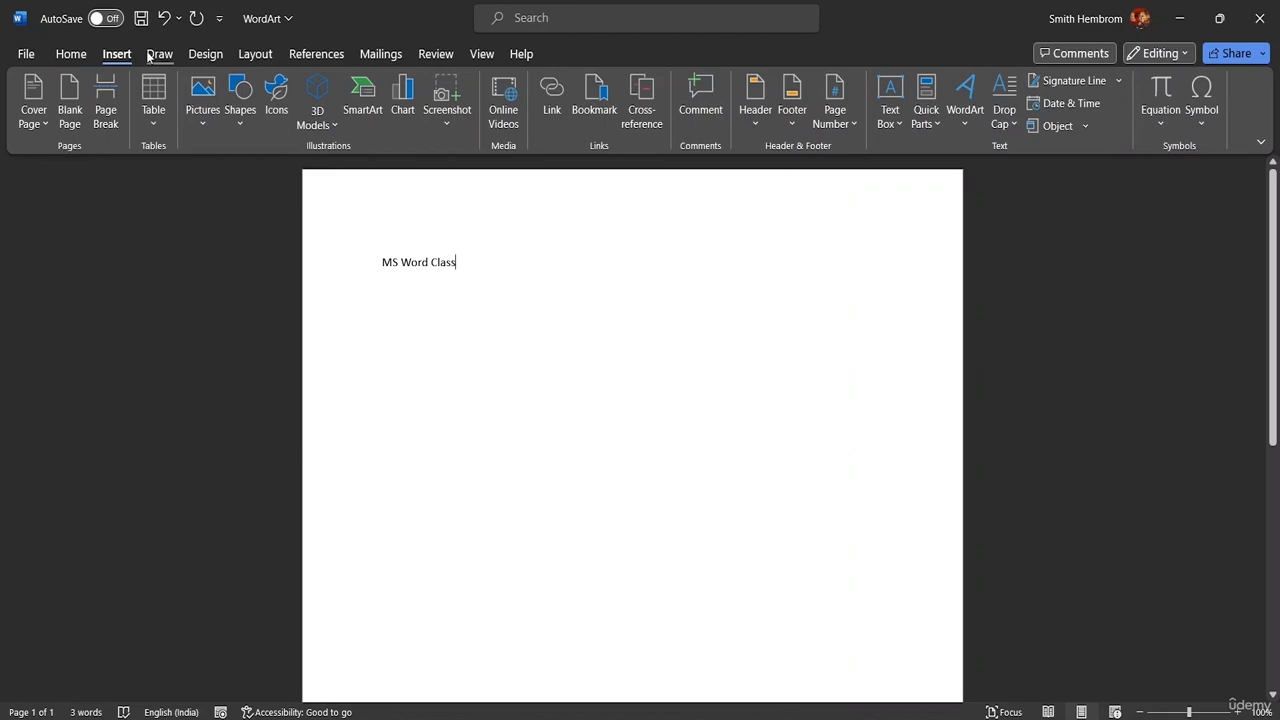
pyautogui.click(966, 118)
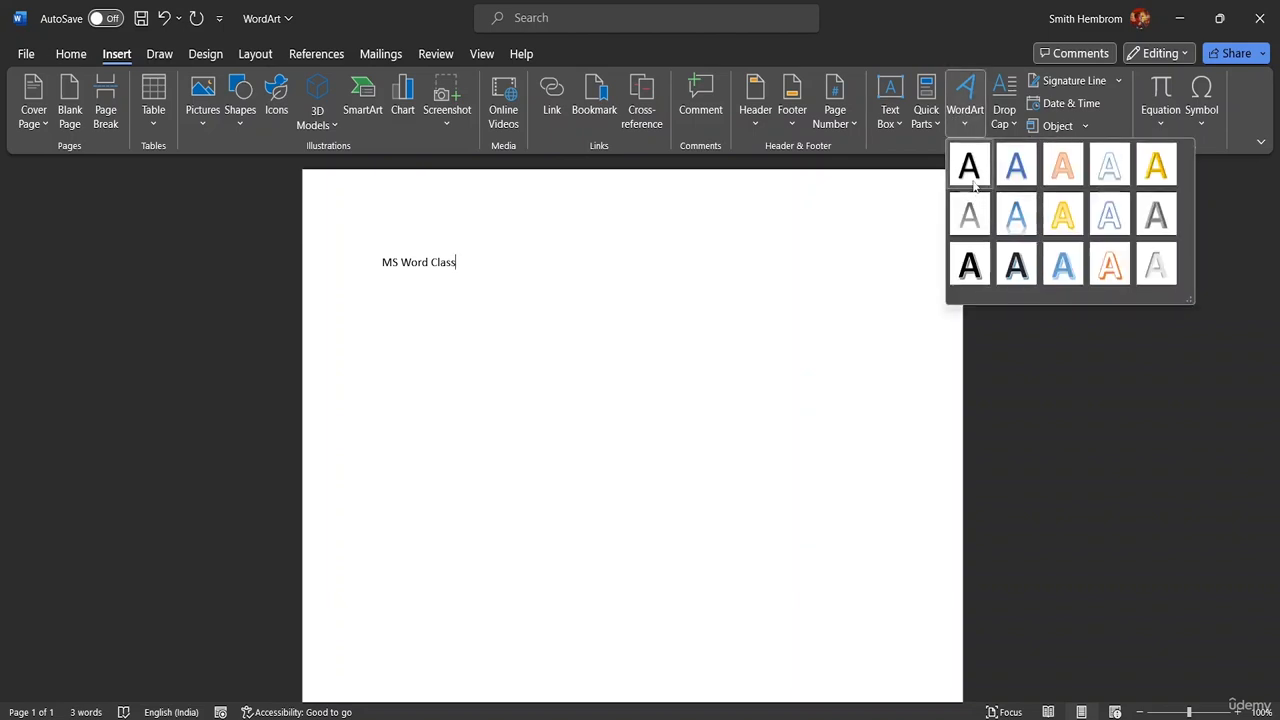
pyautogui.click(1016, 218)
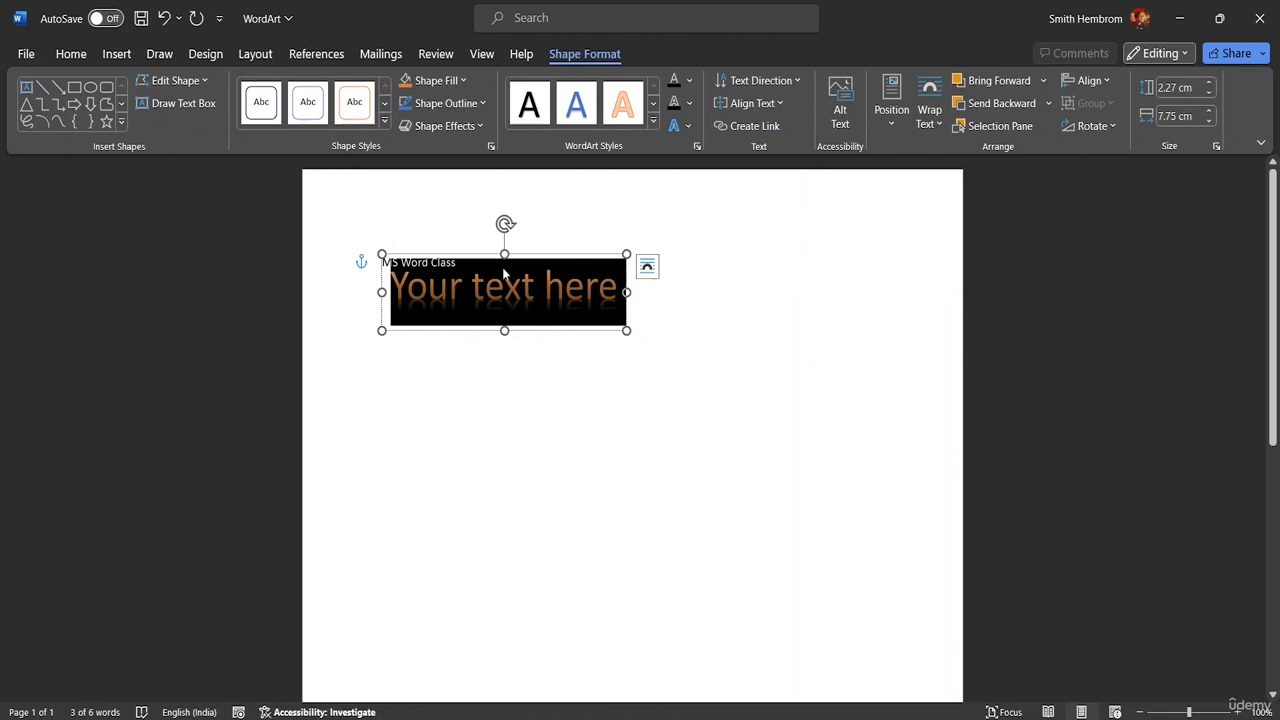
# Step: Move the WordArt object to the right so it no longer covers the "MS Word Class" text
pyautogui.moveTo(471, 290); pyautogui.dragTo(620, 290)
pyautogui.click(584, 224)
pyautogui.click(494, 252)
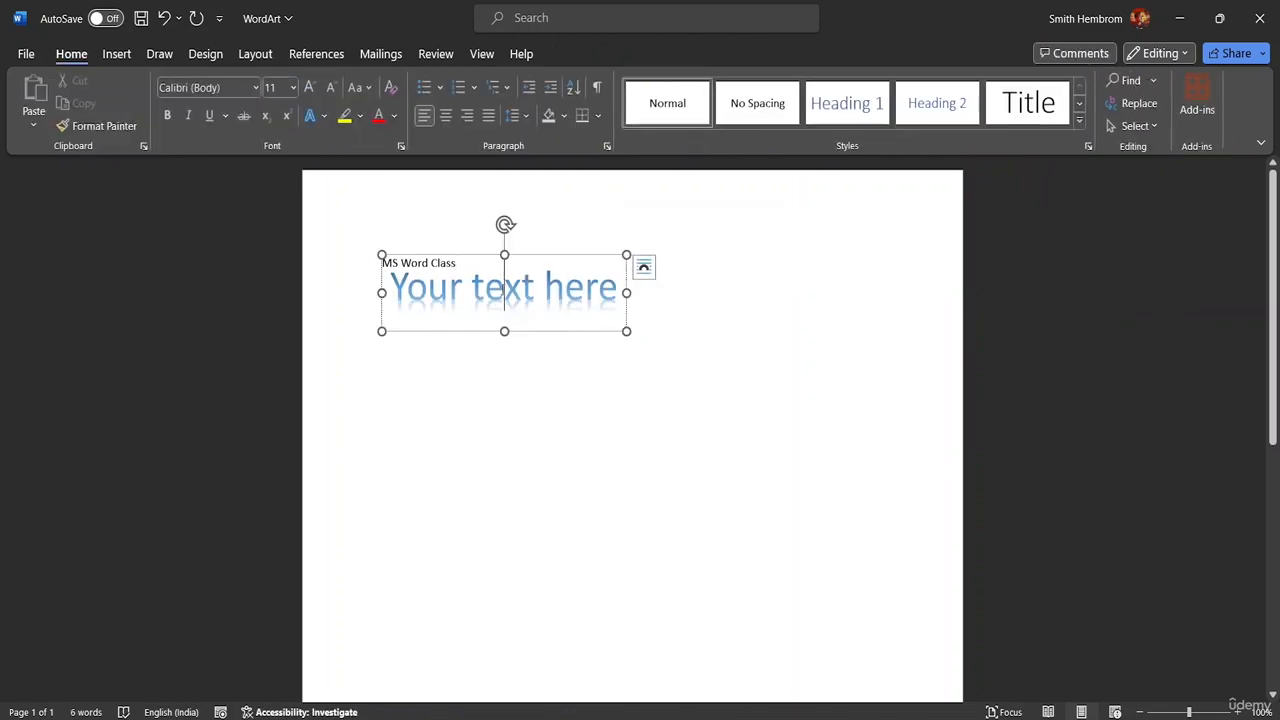
pyautogui.moveTo(494, 252); pyautogui.dragTo(593, 252)
# Step: Delete the plain "MS Word Class" text beside the WordArt
pyautogui.click(456, 264)
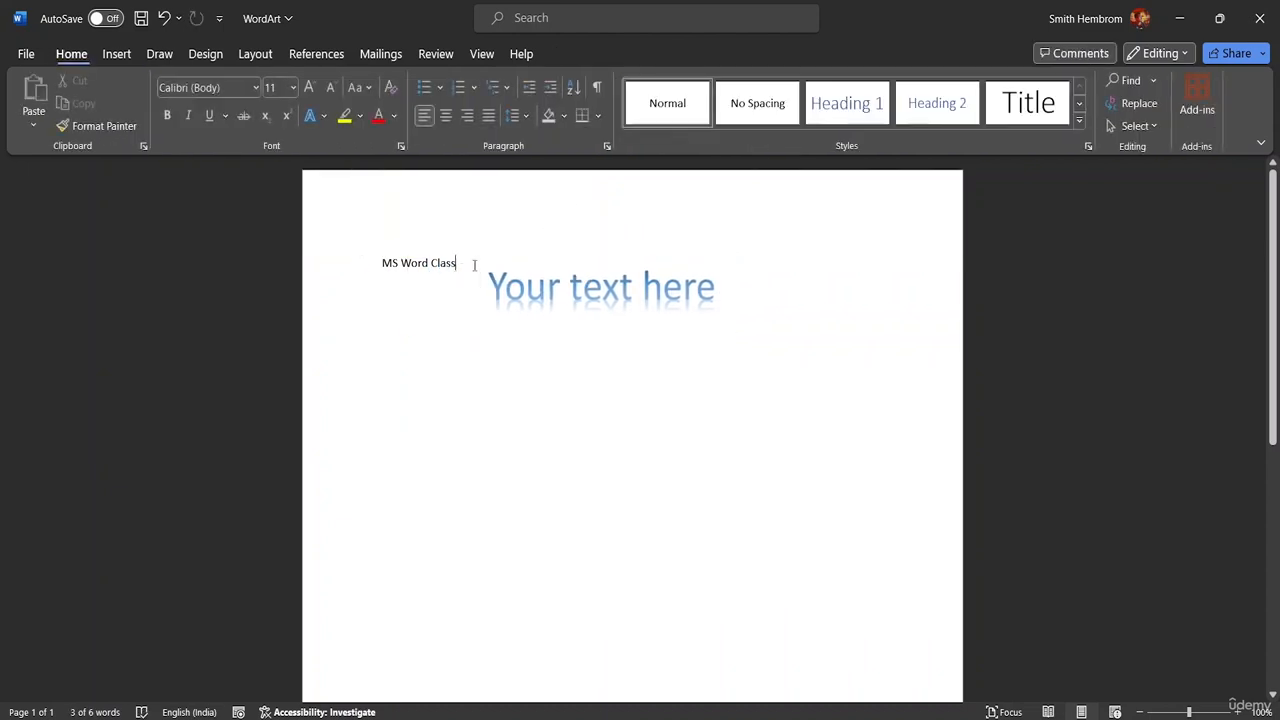
pyautogui.press('BackSpace')
pyautogui.press('BackSpace')
pyautogui.press('BackSpace')
pyautogui.press('BackSpace')
pyautogui.press('BackSpace')
pyautogui.press('BackSpace')
pyautogui.press('BackSpace')
pyautogui.press('BackSpace')
pyautogui.press('BackSpace')
pyautogui.press('BackSpace')
pyautogui.press('BackSpace')
pyautogui.press('BackSpace')
pyautogui.press('BackSpace')
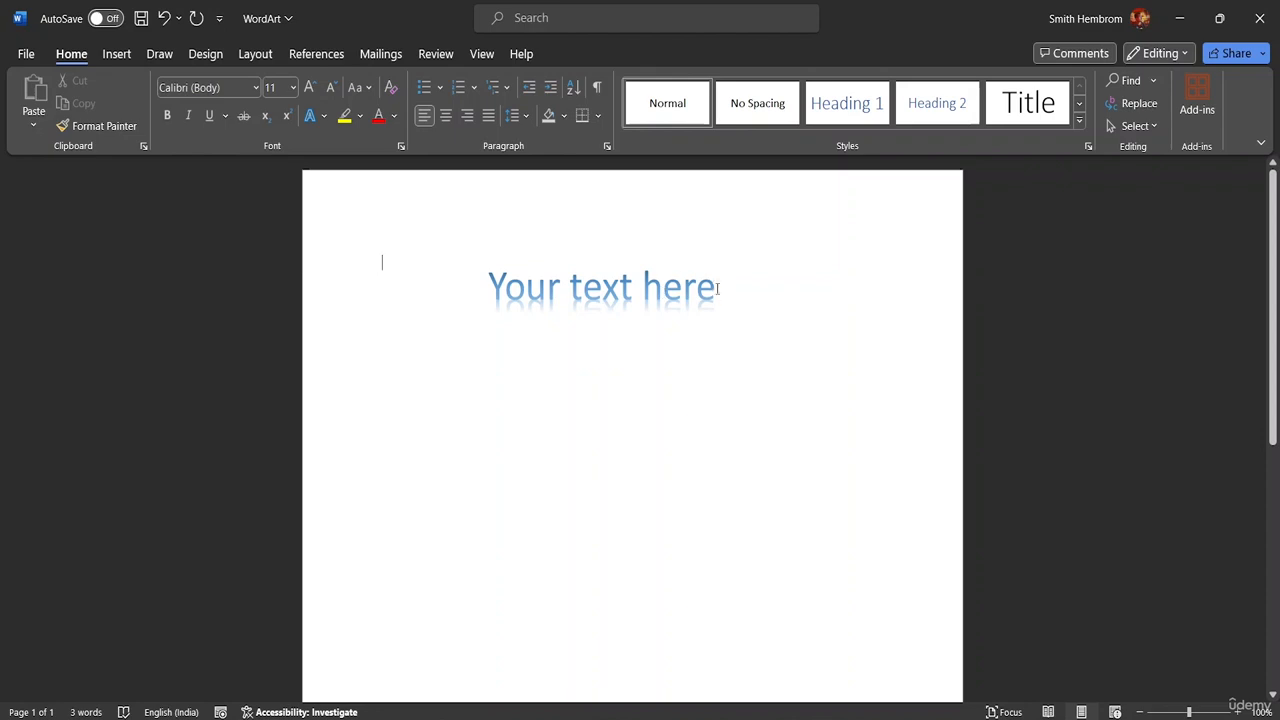
# Step: Replace the WordArt placeholder text with "MS WORD TUTORIAL"
pyautogui.click(717, 289)
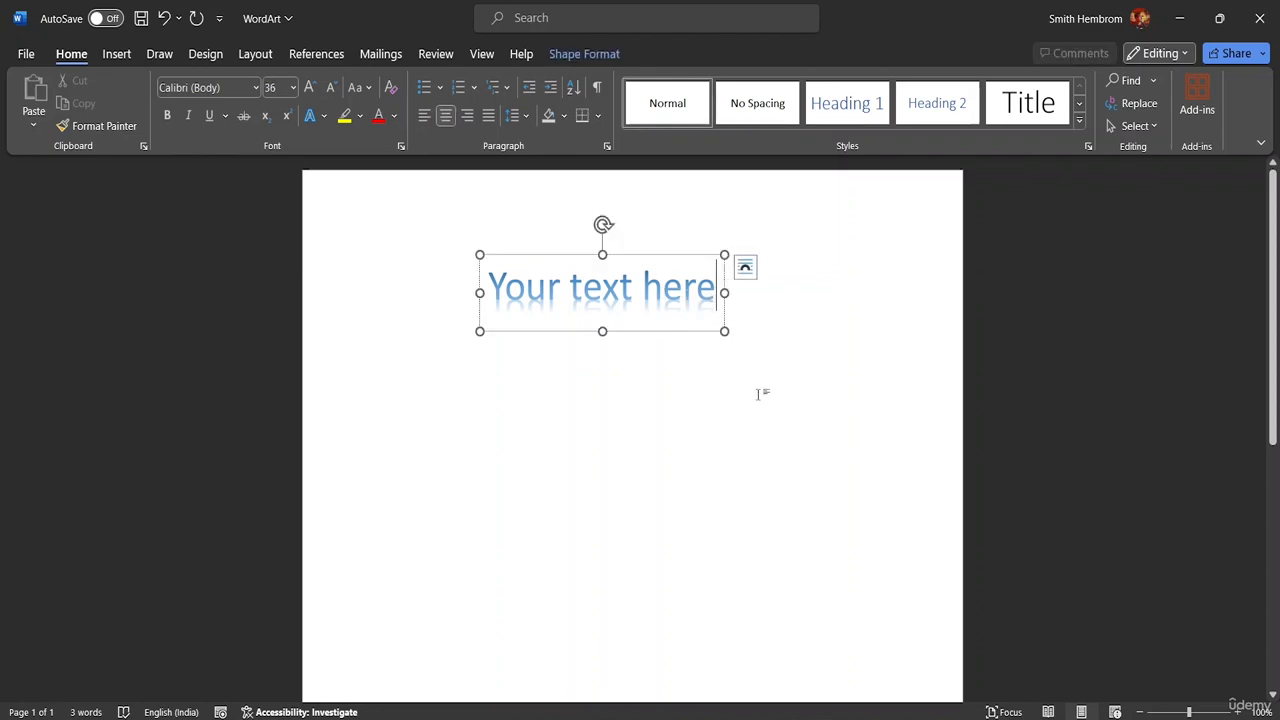
pyautogui.click(117, 54)
pyautogui.click(965, 105)
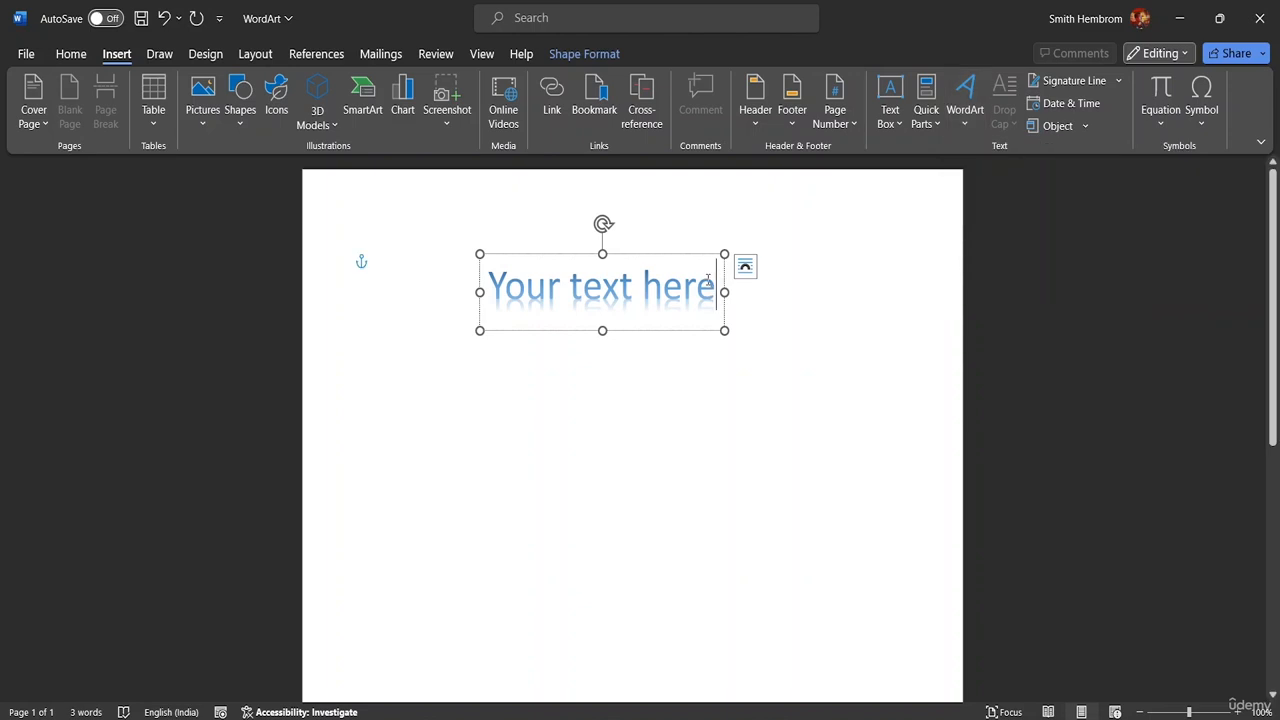
pyautogui.press('BackSpace')
pyautogui.press('BackSpace')
pyautogui.press('BackSpace')
pyautogui.press('BackSpace')
pyautogui.press('BackSpace')
pyautogui.press('BackSpace')
pyautogui.press('BackSpace')
pyautogui.press('BackSpace')
pyautogui.press('BackSpace')
pyautogui.press('BackSpace')
pyautogui.press('BackSpace')
pyautogui.press('BackSpace')
pyautogui.press('BackSpace')
pyautogui.press('BackSpace')
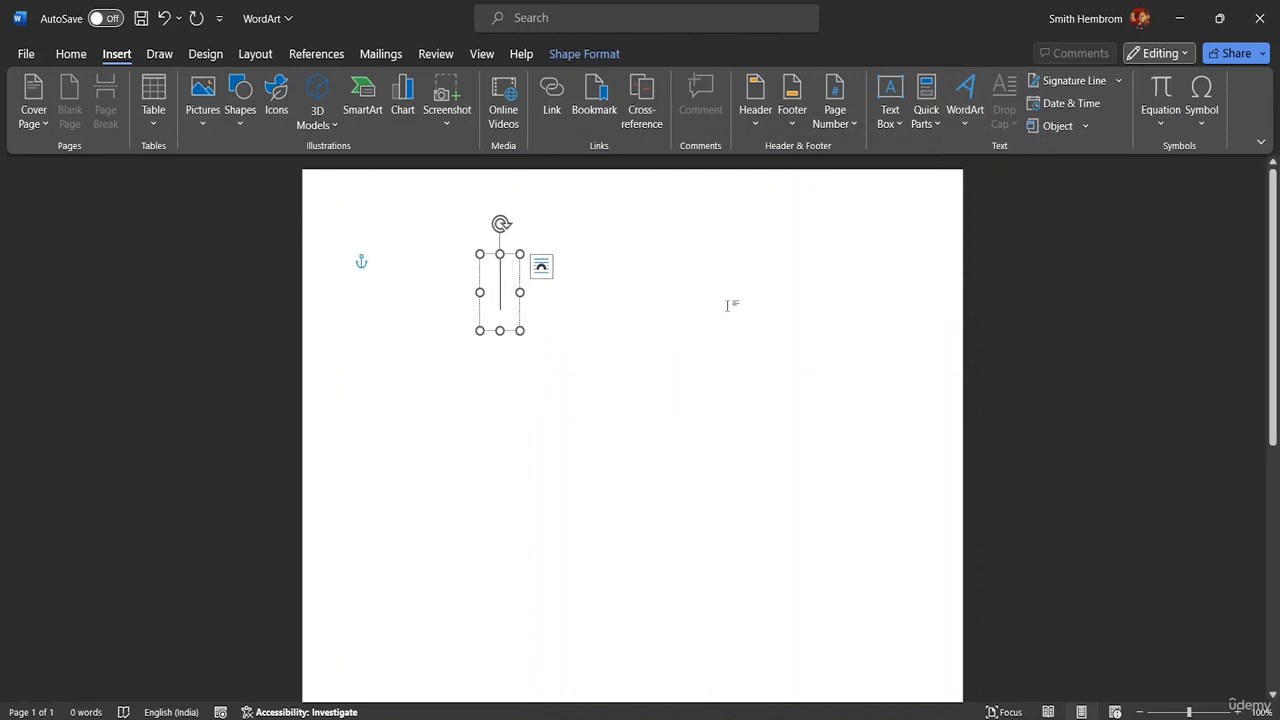
pyautogui.write('MS WORD')
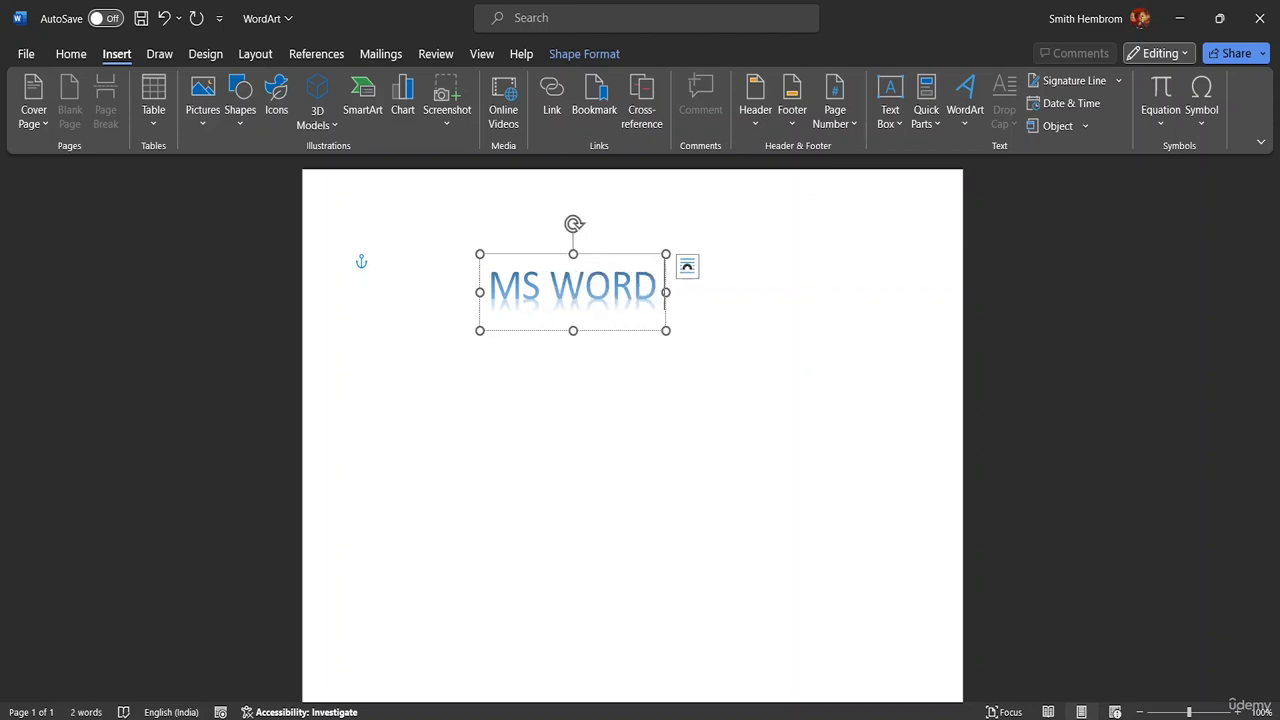
pyautogui.write(' TURO')
pyautogui.press('BackSpace')
pyautogui.press('BackSpace')
pyautogui.write('T')
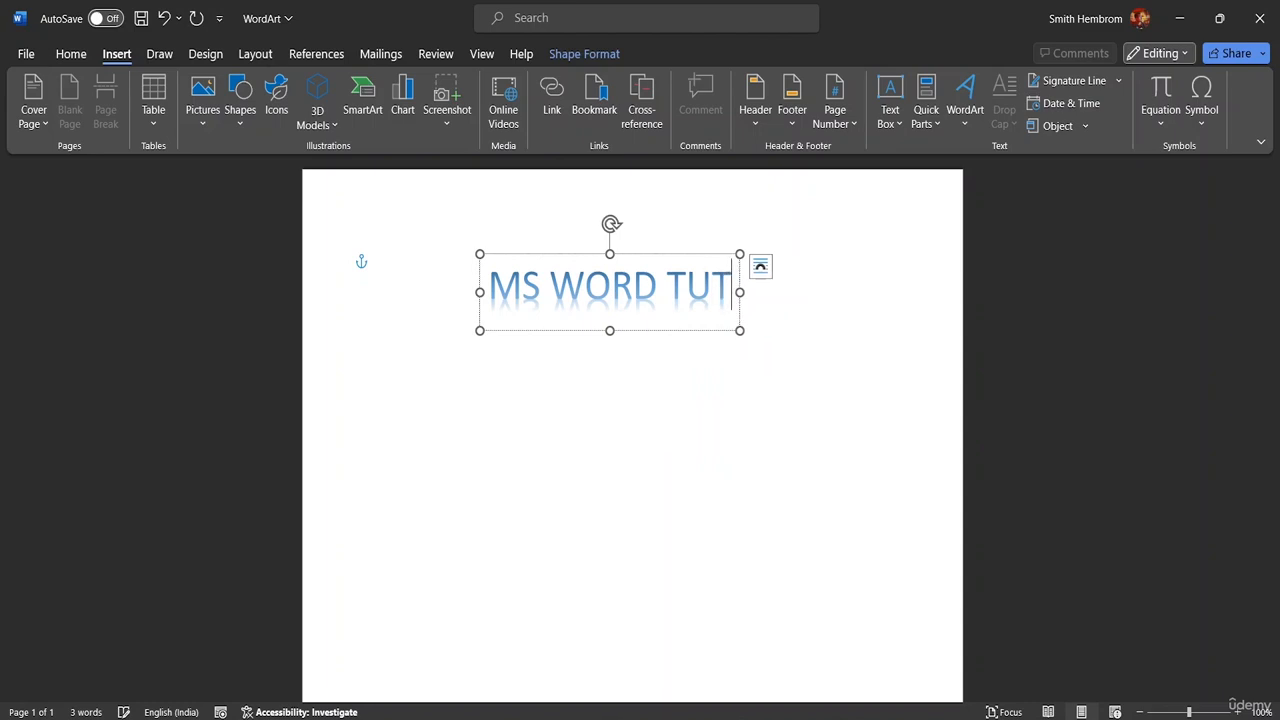
pyautogui.write('ORIAL')
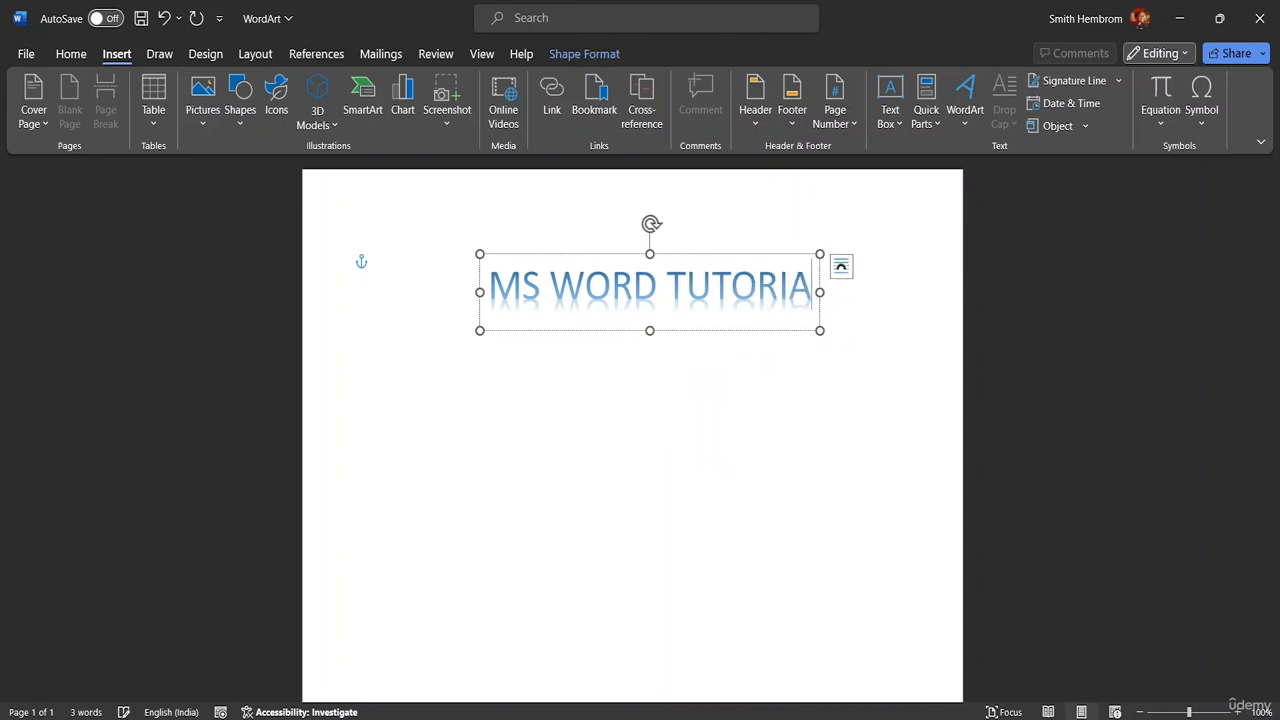
# Step: Try to set the WordArt text's font size to 24
pyautogui.click(68, 54)
pyautogui.click(292, 87)
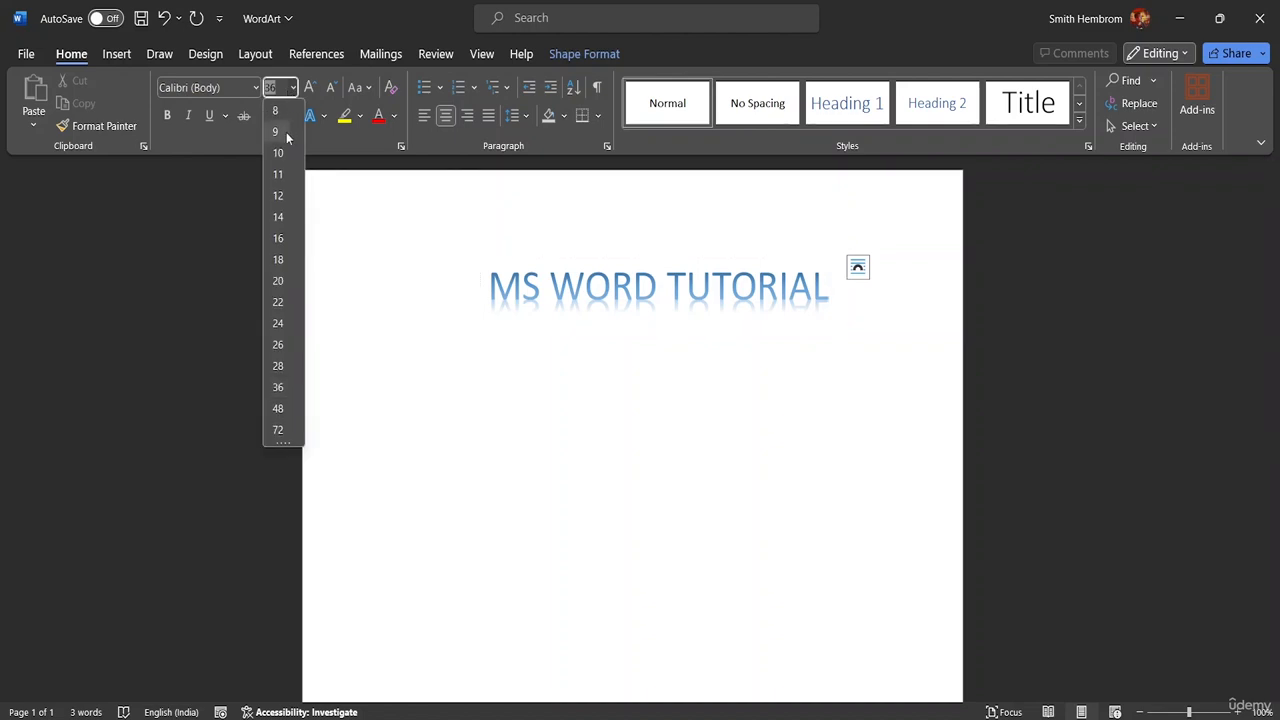
pyautogui.click(268, 328)
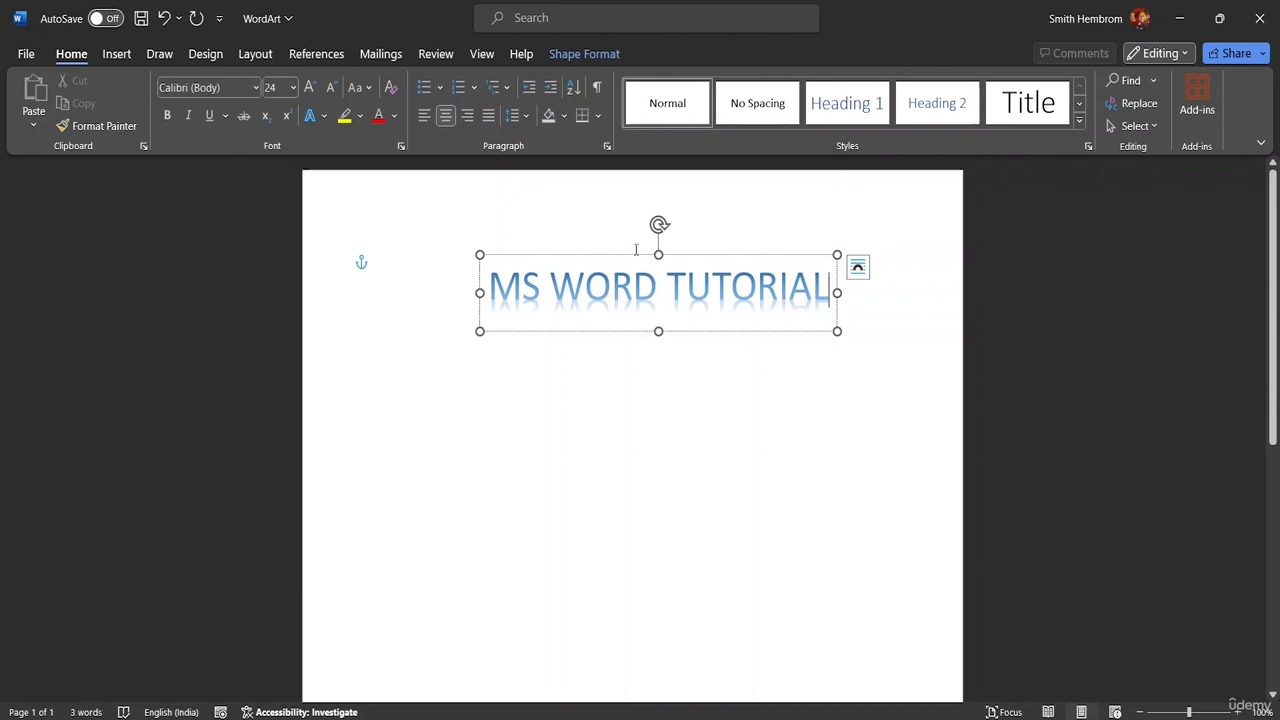
# Step: Move the WordArt slightly left and enlarge its frame to about 2.4 cm high by 11.9 cm wide
pyautogui.moveTo(637, 253)
pyautogui.mouseDown()
pyautogui.moveTo(603, 263)
pyautogui.moveTo(612, 248)
pyautogui.mouseUp()
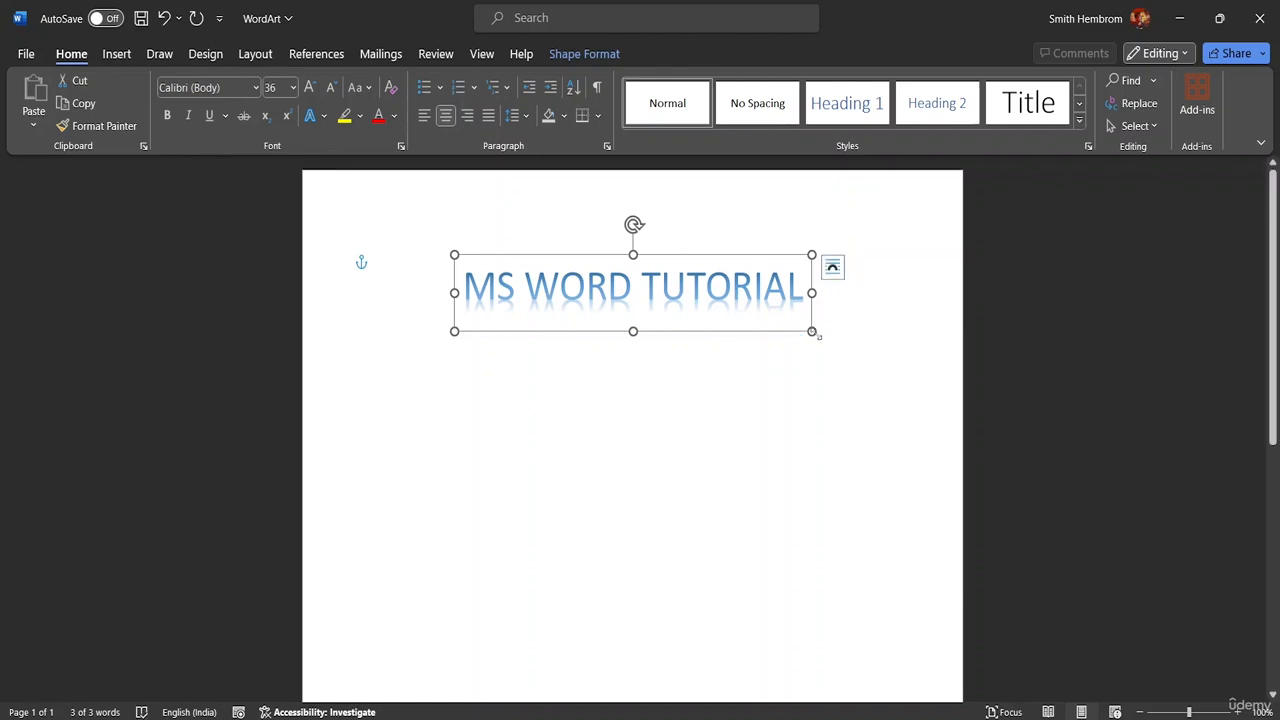
pyautogui.moveTo(811, 331)
pyautogui.mouseDown()
pyautogui.moveTo(885, 367)
pyautogui.moveTo(797, 346)
pyautogui.moveTo(789, 317)
pyautogui.moveTo(832, 335)
pyautogui.mouseUp()
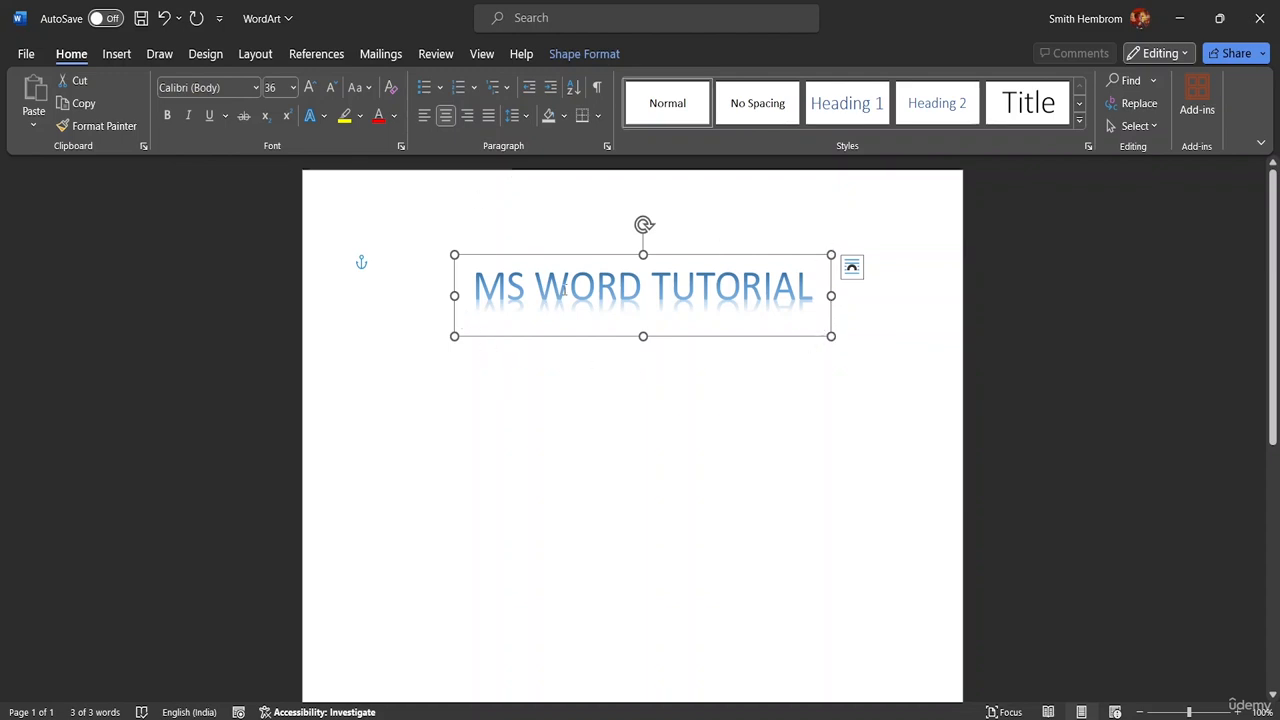
pyautogui.click(818, 294)
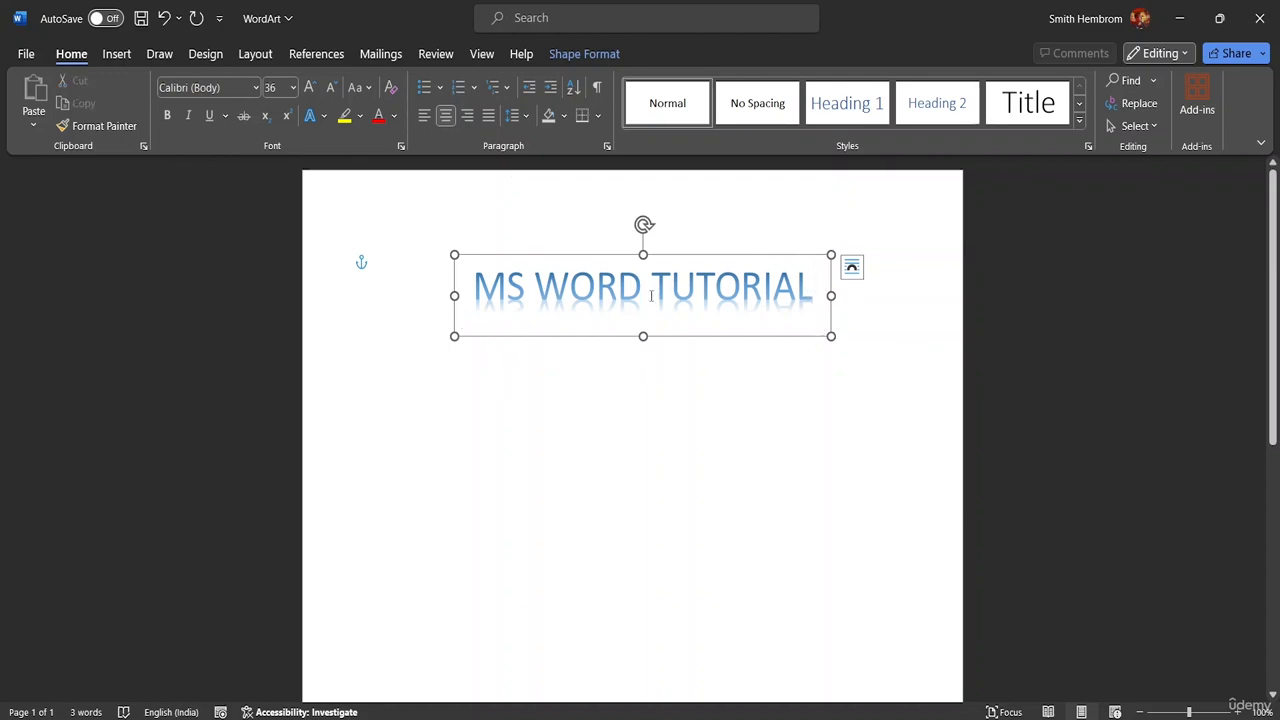
# Step: Apply the orange-outlined theme shape style to the WordArt frame and reduce its height to about 2.1 cm
pyautogui.click(578, 57)
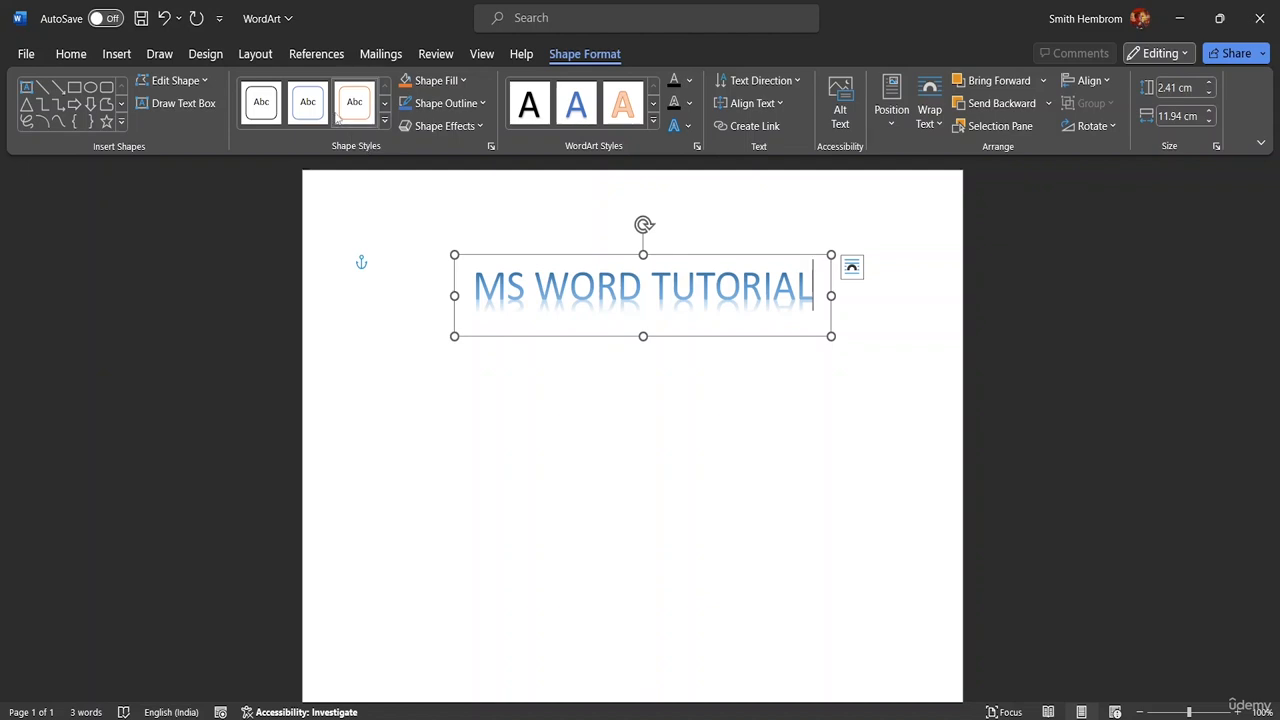
pyautogui.click(386, 122)
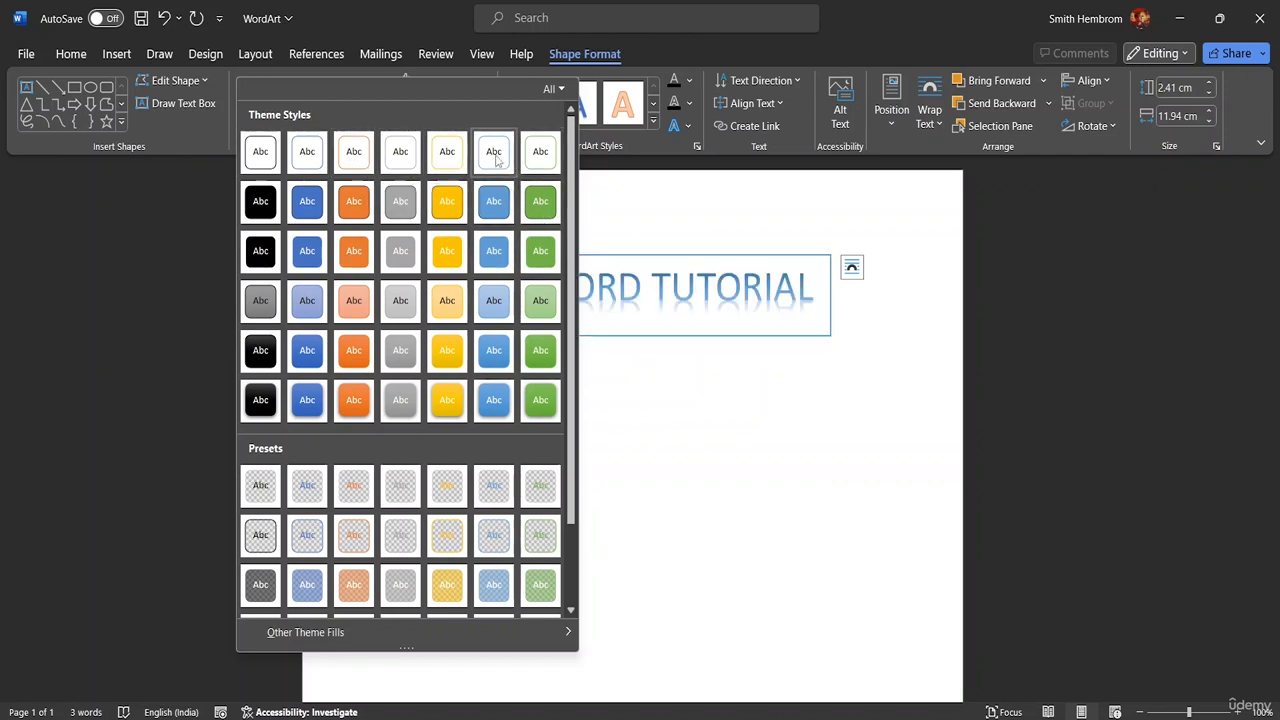
pyautogui.click(360, 158)
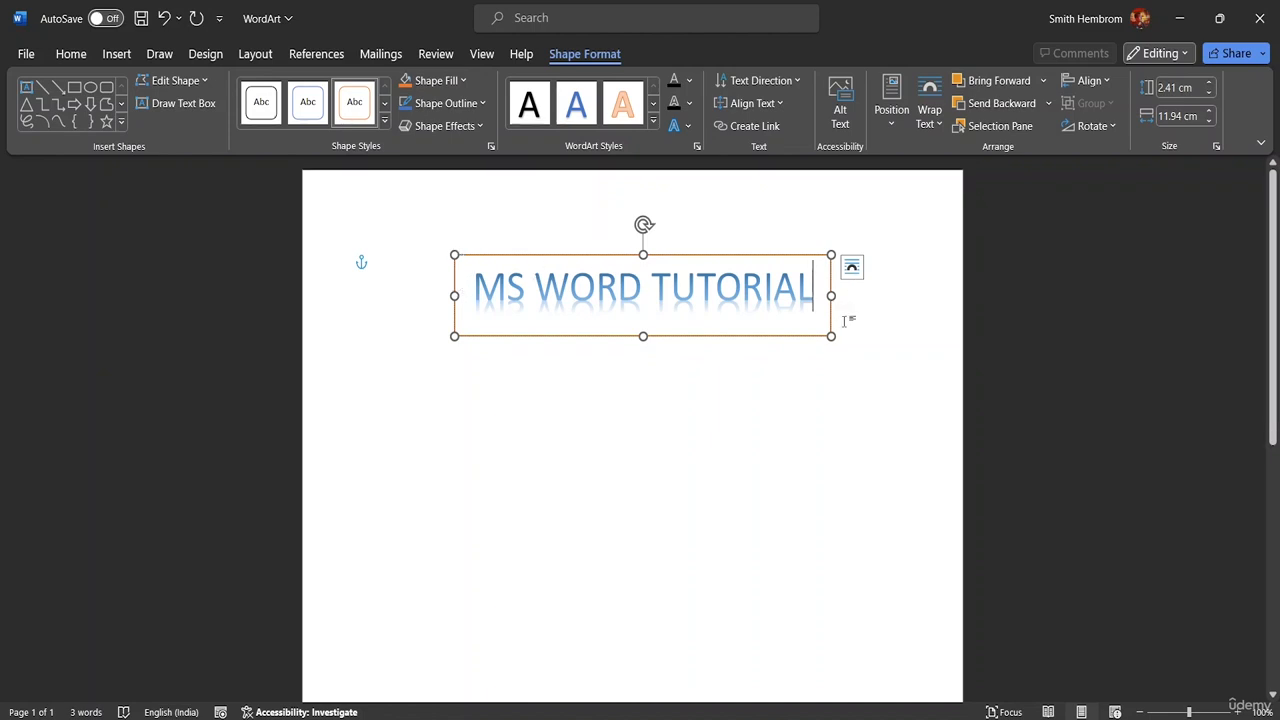
pyautogui.moveTo(643, 336); pyautogui.dragTo(643, 327)
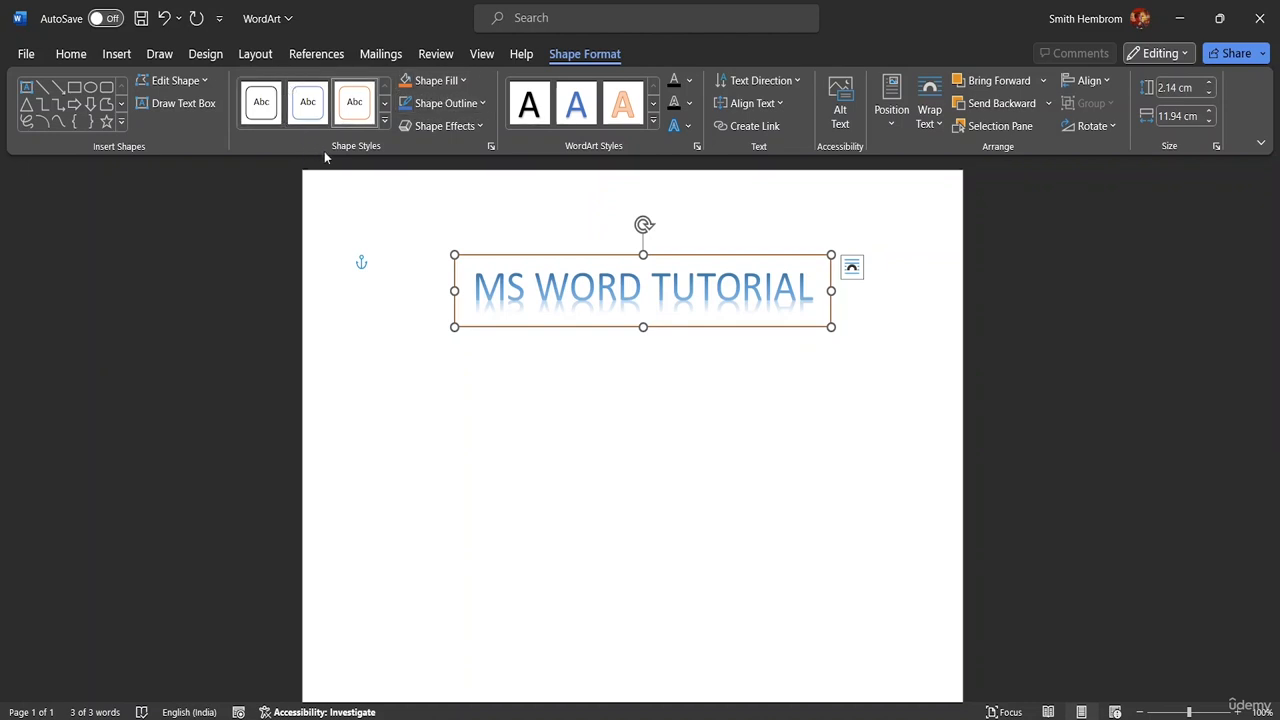
# Step: Remove the shape outline from the WordArt frame by setting it to No Outline
pyautogui.click(483, 104)
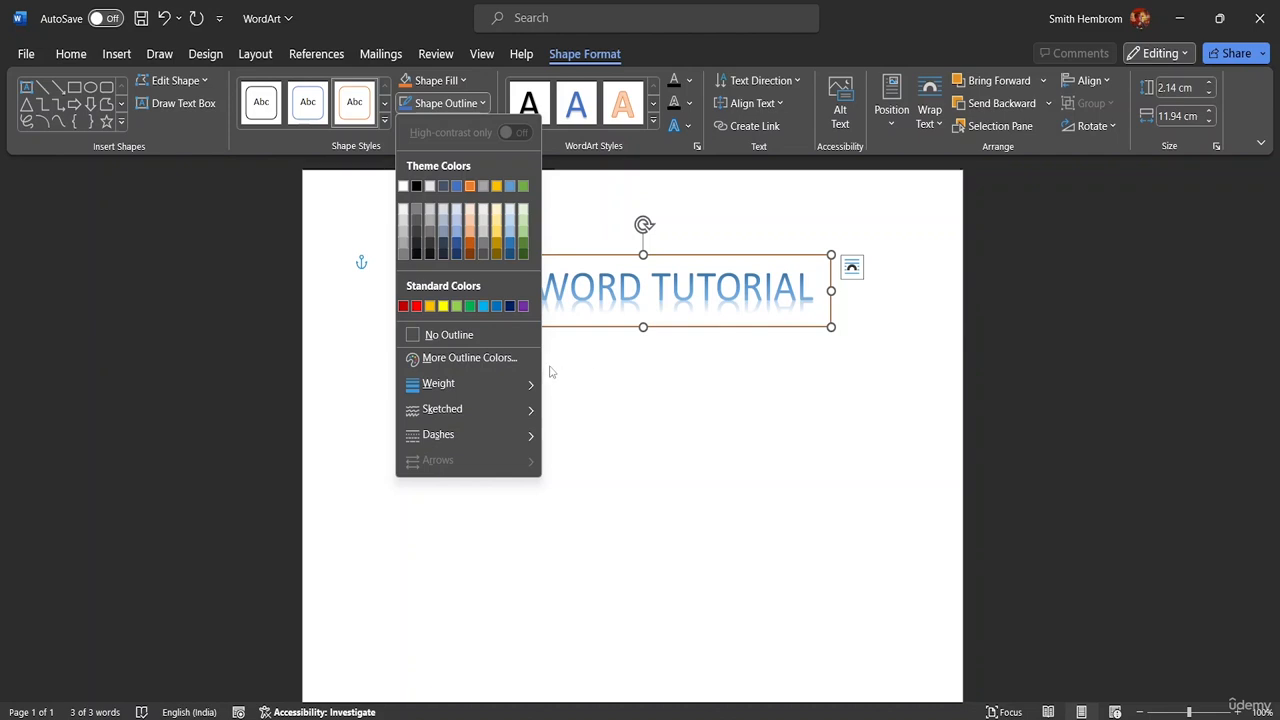
pyautogui.moveTo(520, 389)
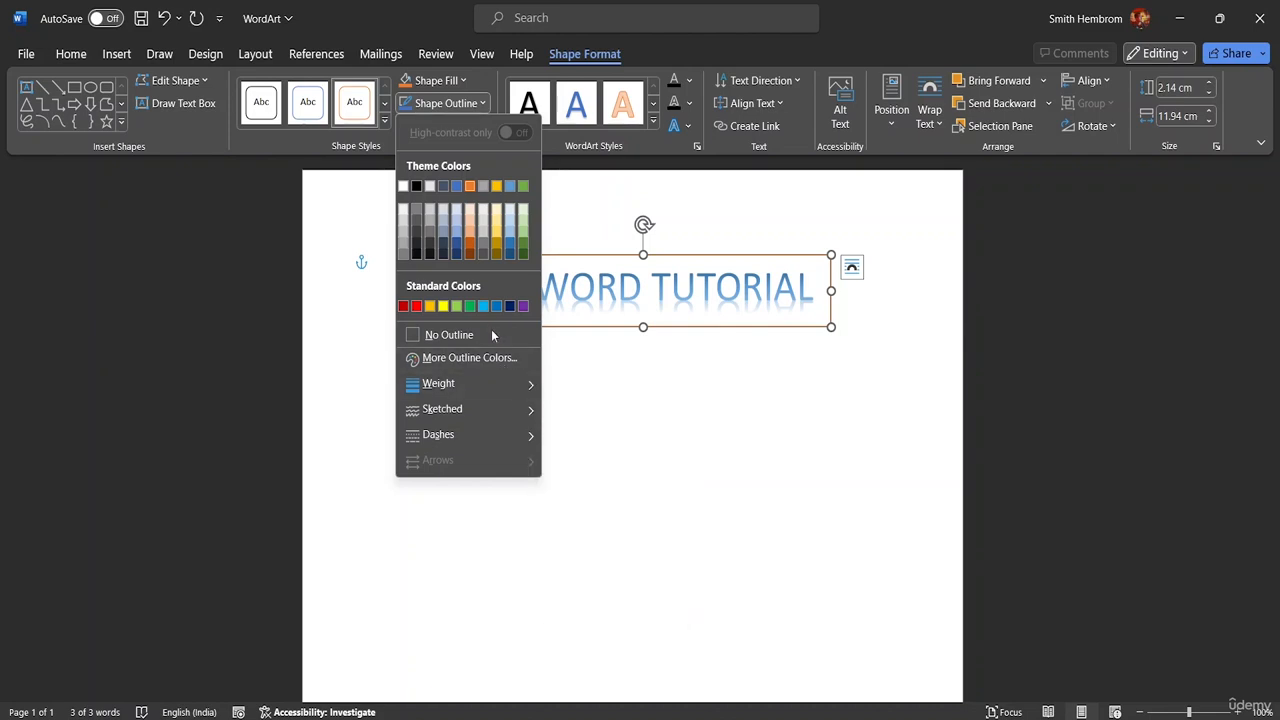
pyautogui.click(491, 334)
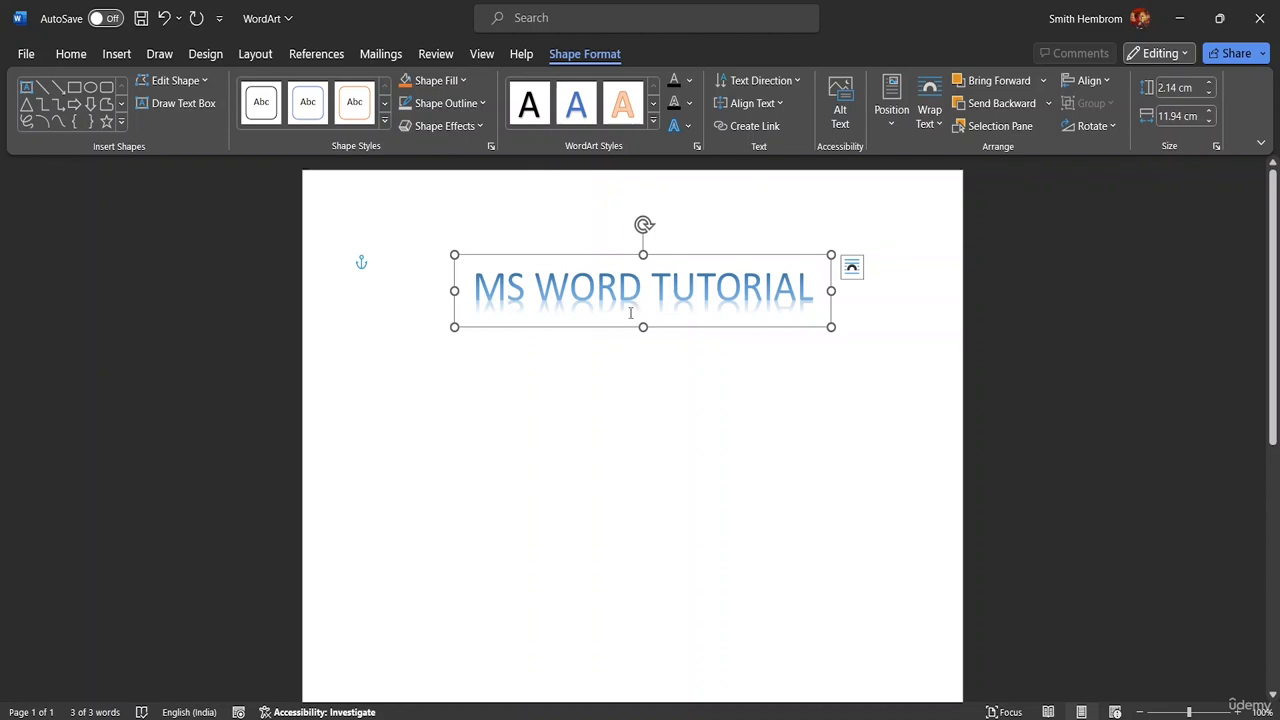
# Step: Give the WordArt frame a thick black outline by choosing one of the heaviest line weights
pyautogui.click(476, 103)
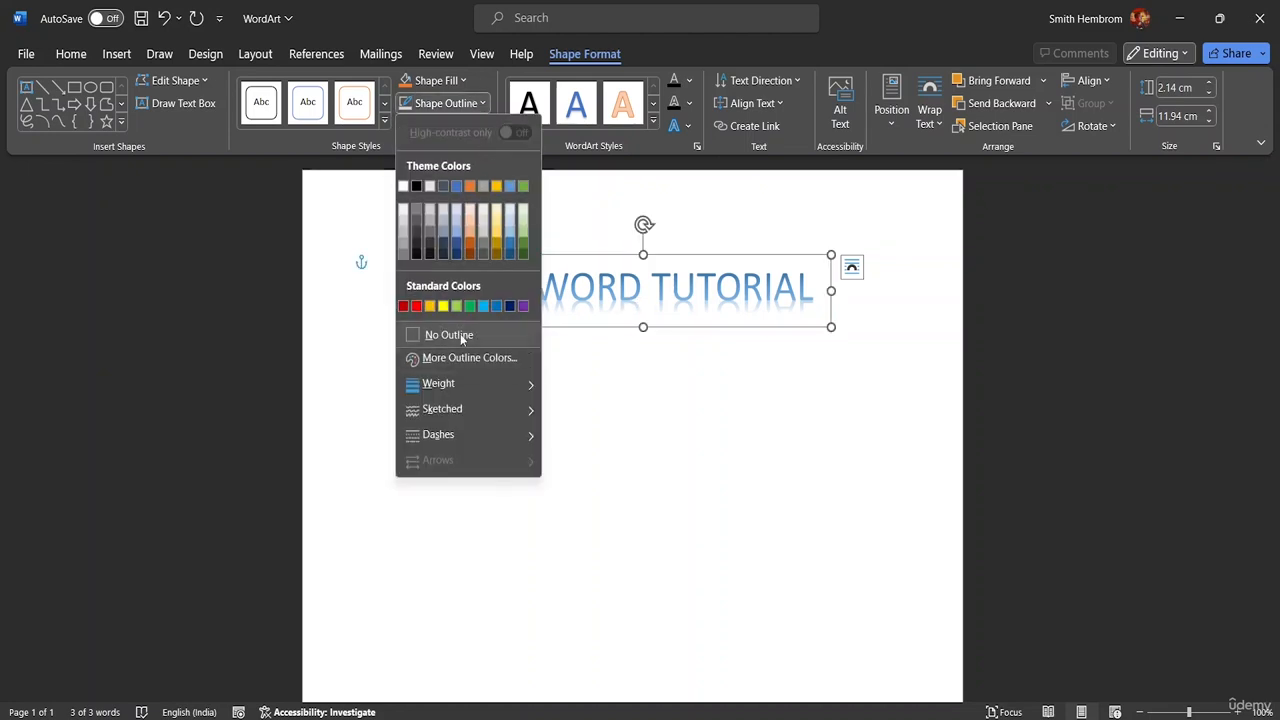
pyautogui.moveTo(464, 384)
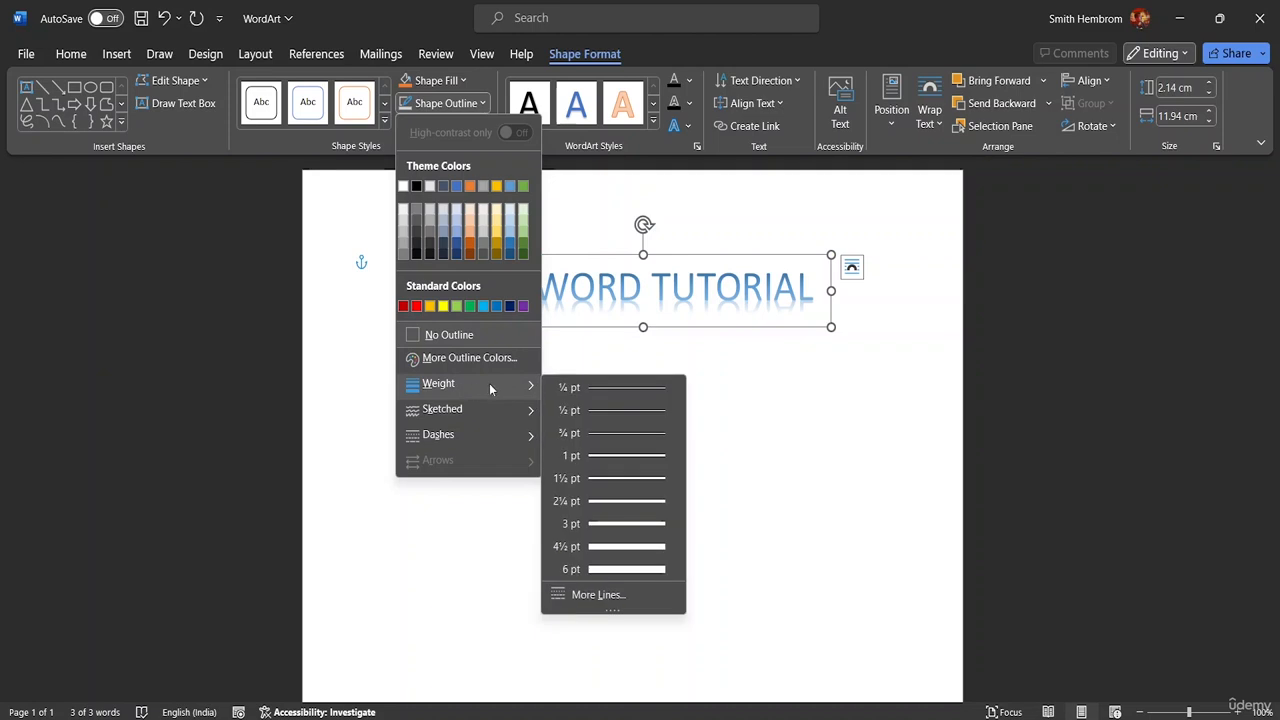
pyautogui.click(591, 555)
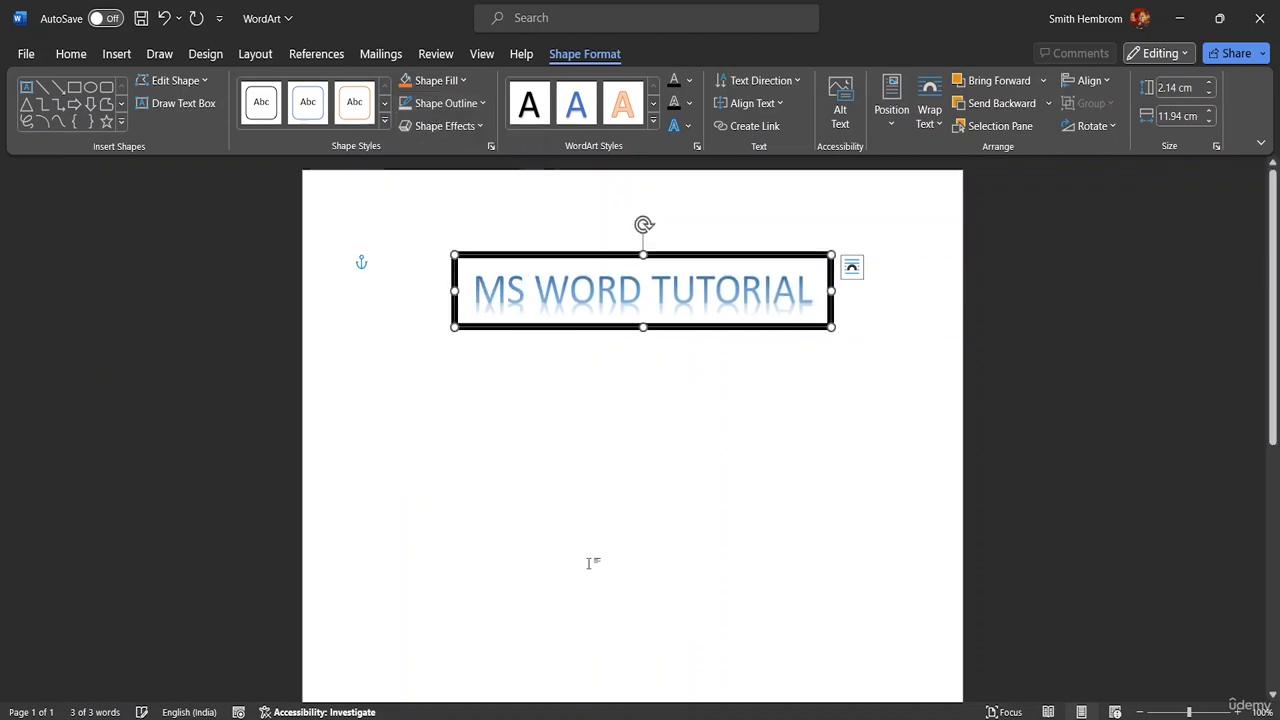
# Step: Preview the sketched and dashed outline styles for the WordArt frame and choose the solid line
pyautogui.click(448, 103)
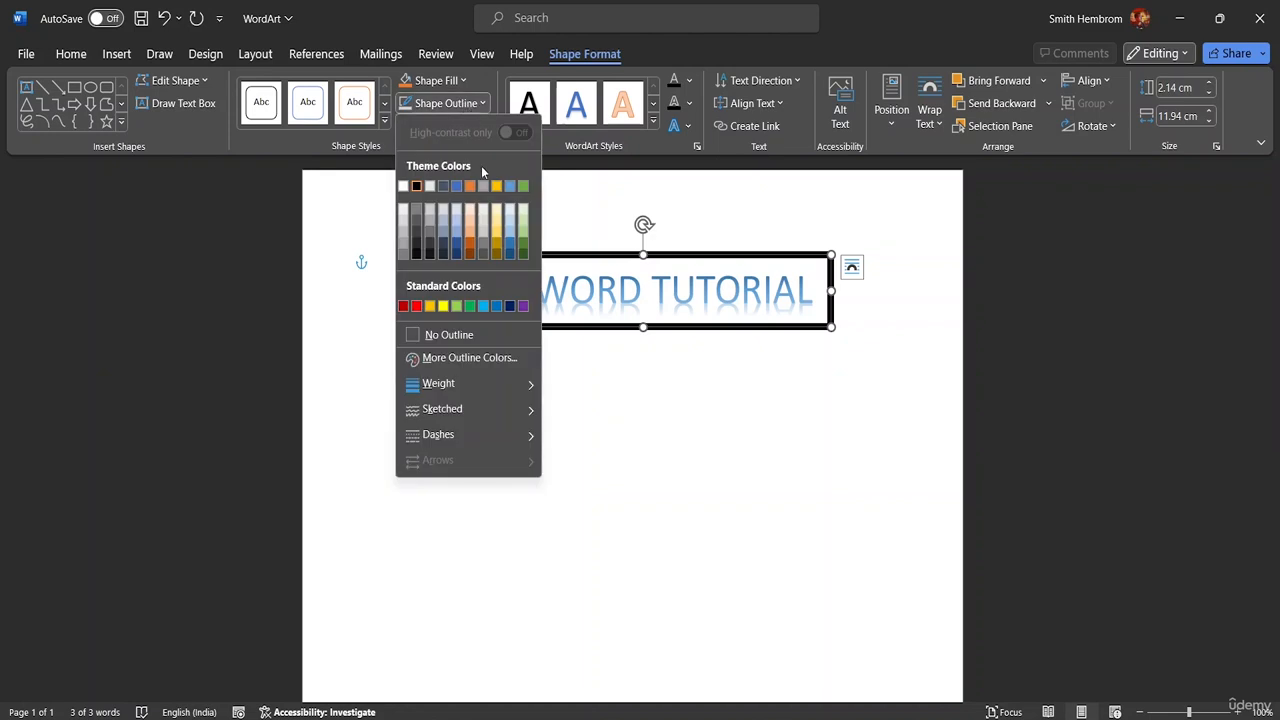
pyautogui.moveTo(479, 414)
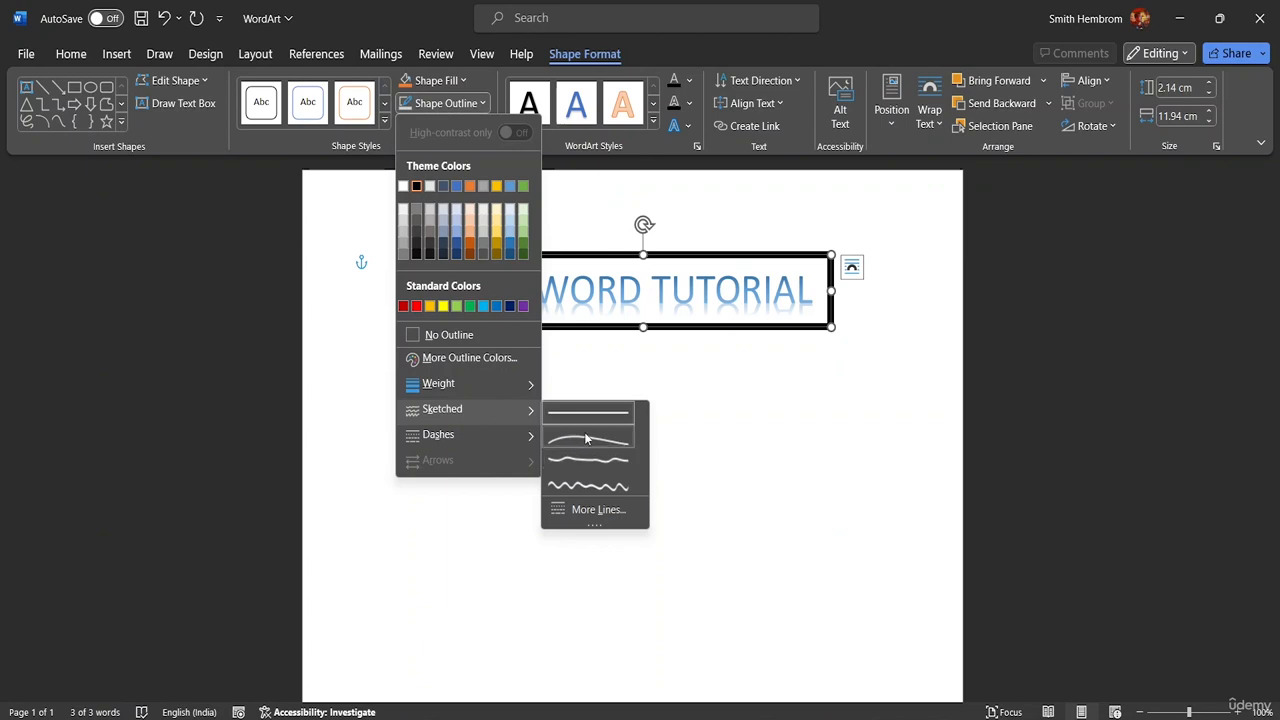
pyautogui.moveTo(509, 437)
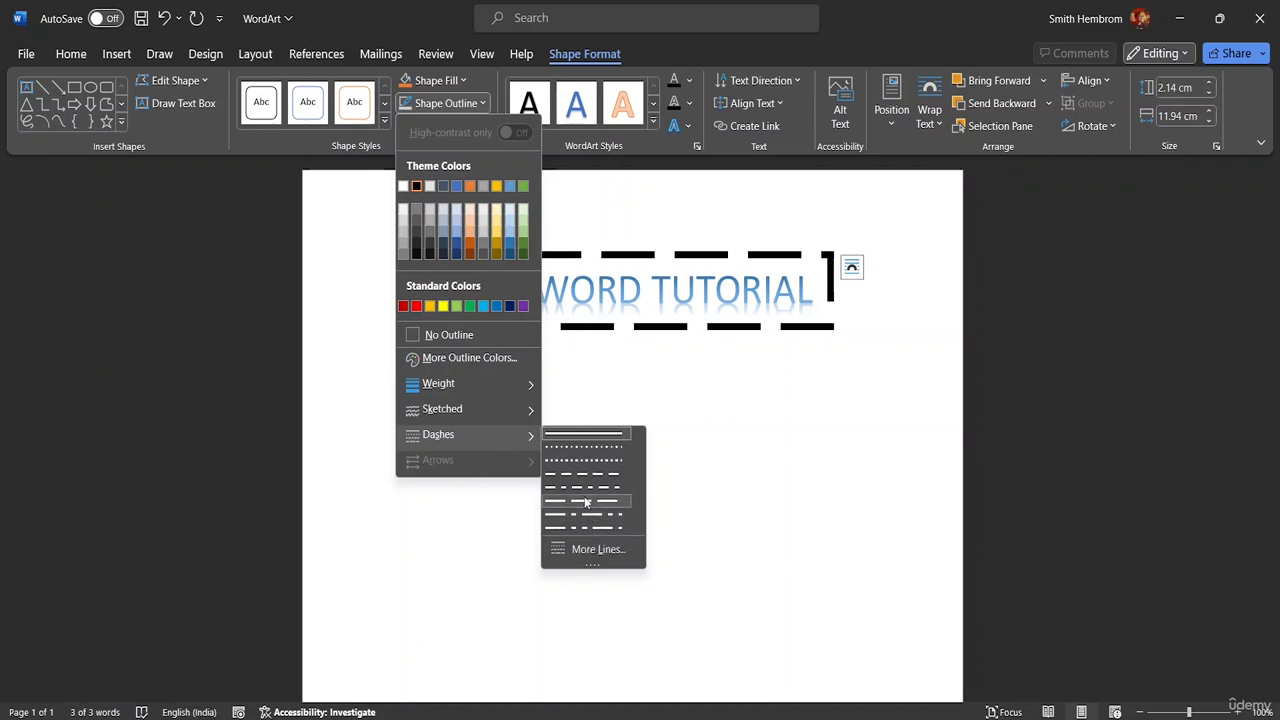
pyautogui.click(590, 437)
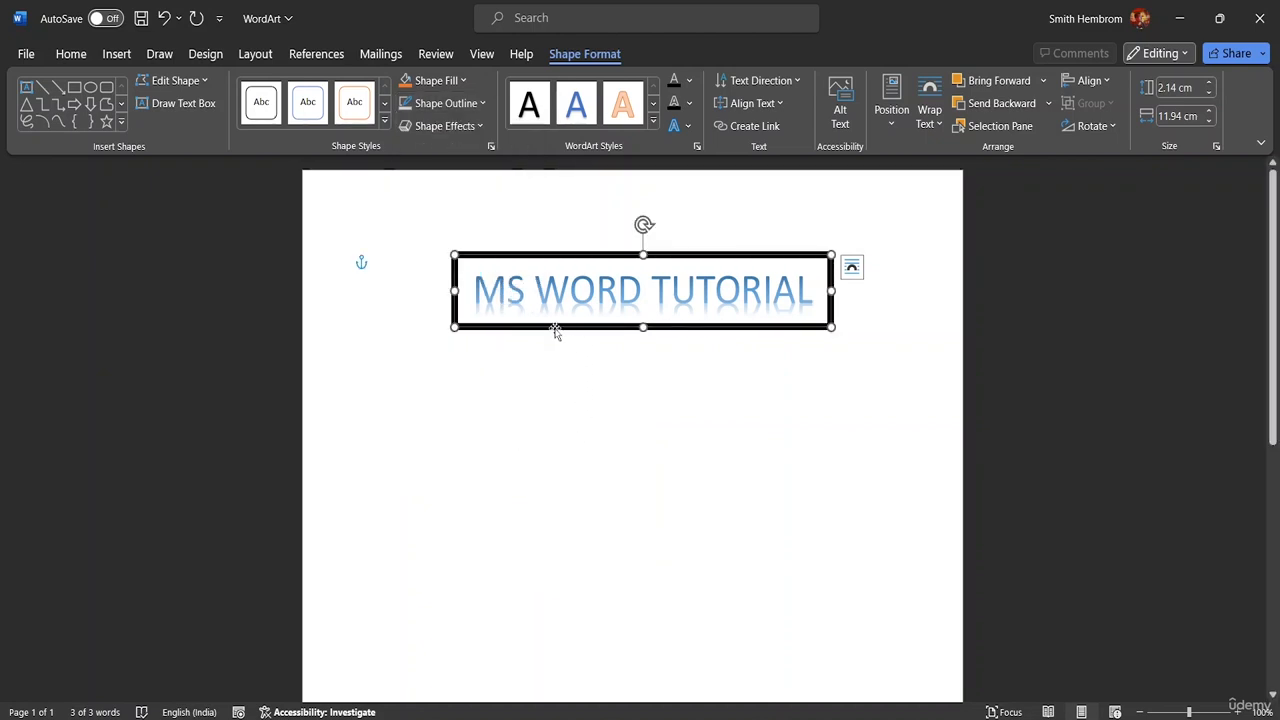
# Step: Try to give the WordArt frame's outline a custom magenta color
pyautogui.click(462, 80)
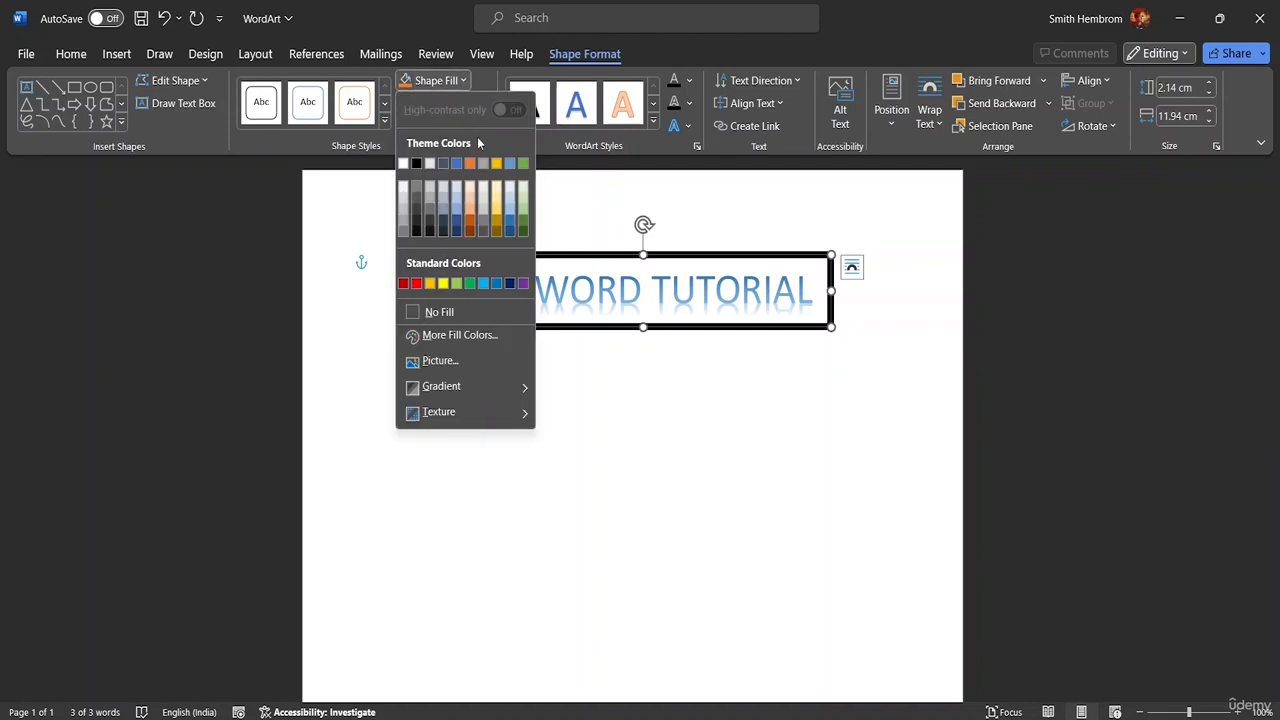
pyautogui.press('Escape')
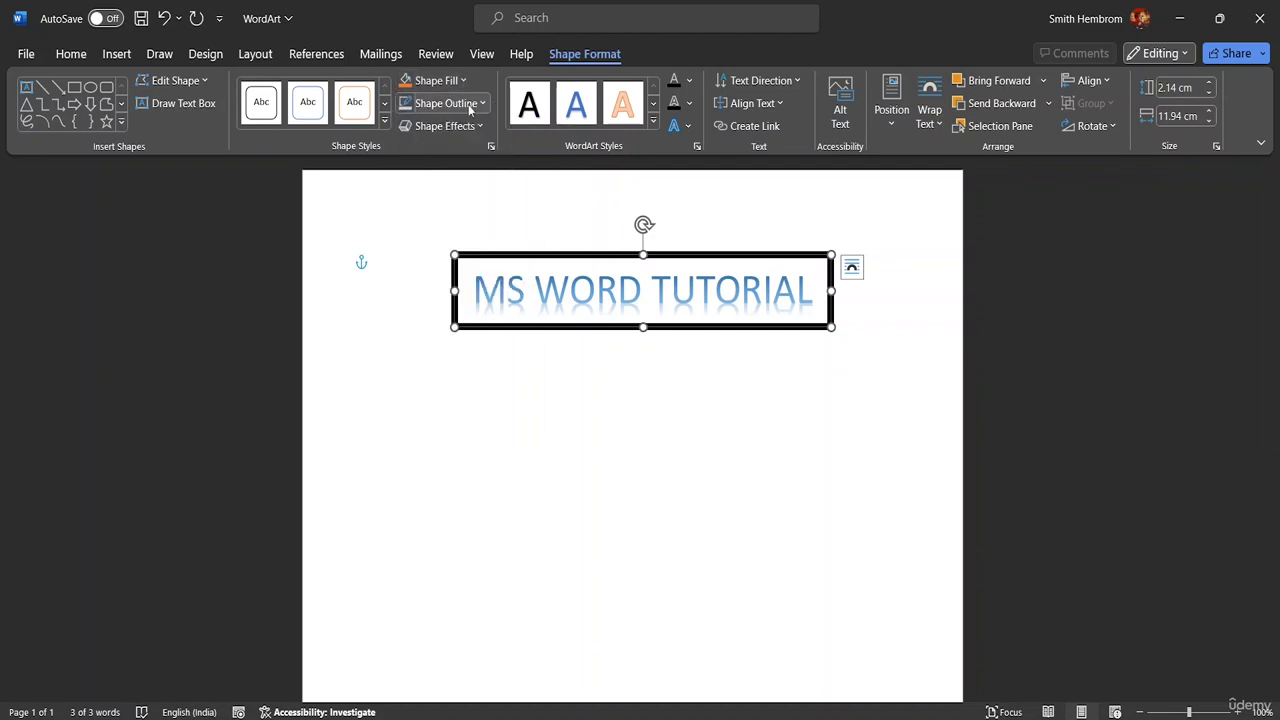
pyautogui.click(476, 105)
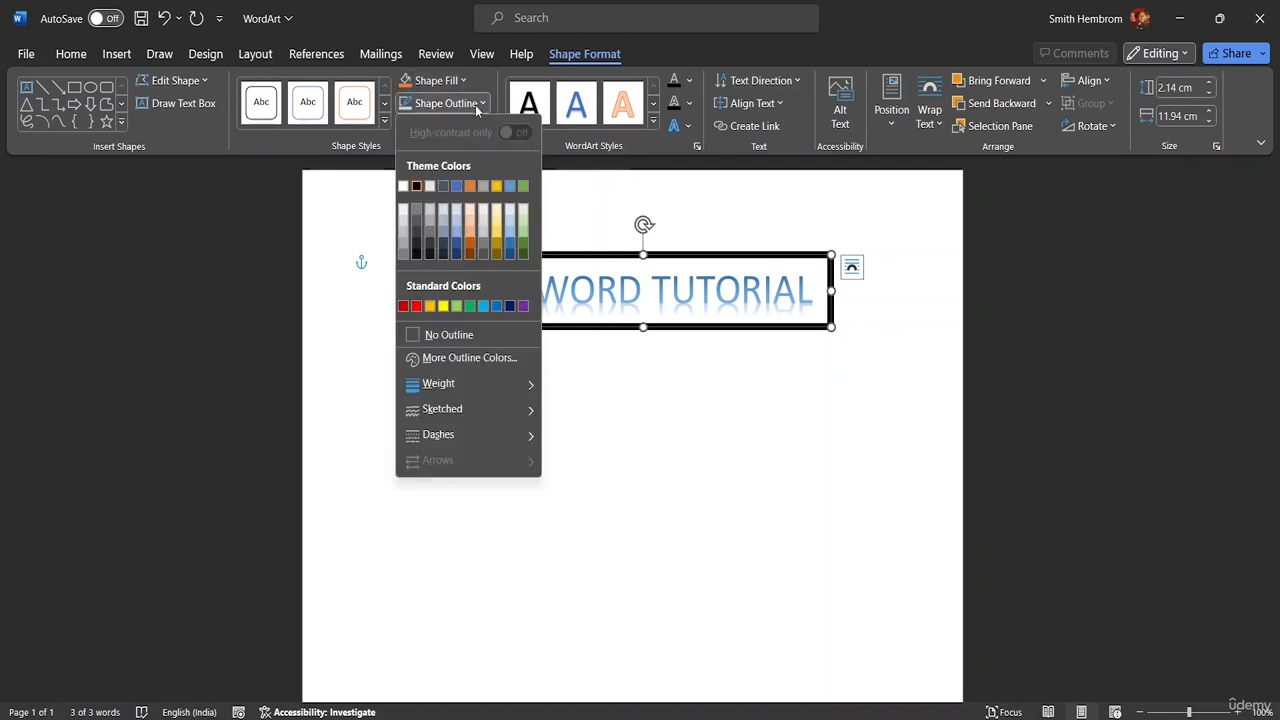
pyautogui.click(456, 357)
pyautogui.click(596, 219)
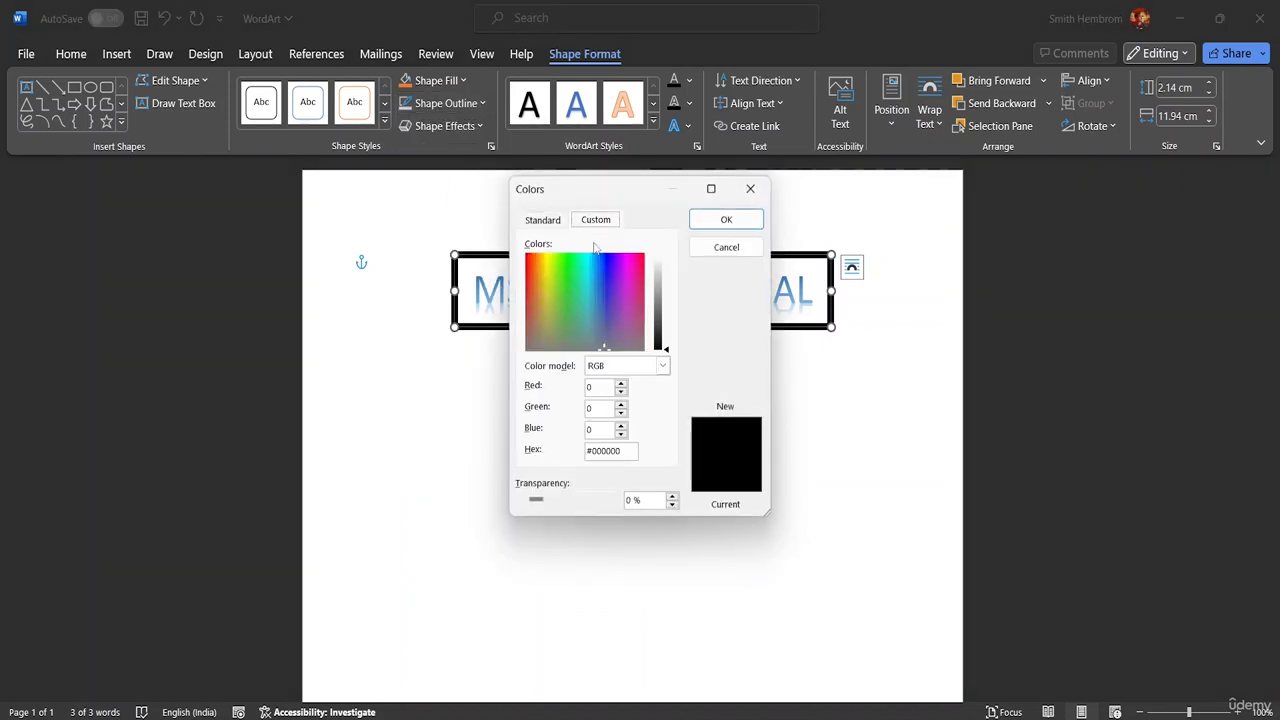
pyautogui.click(624, 275)
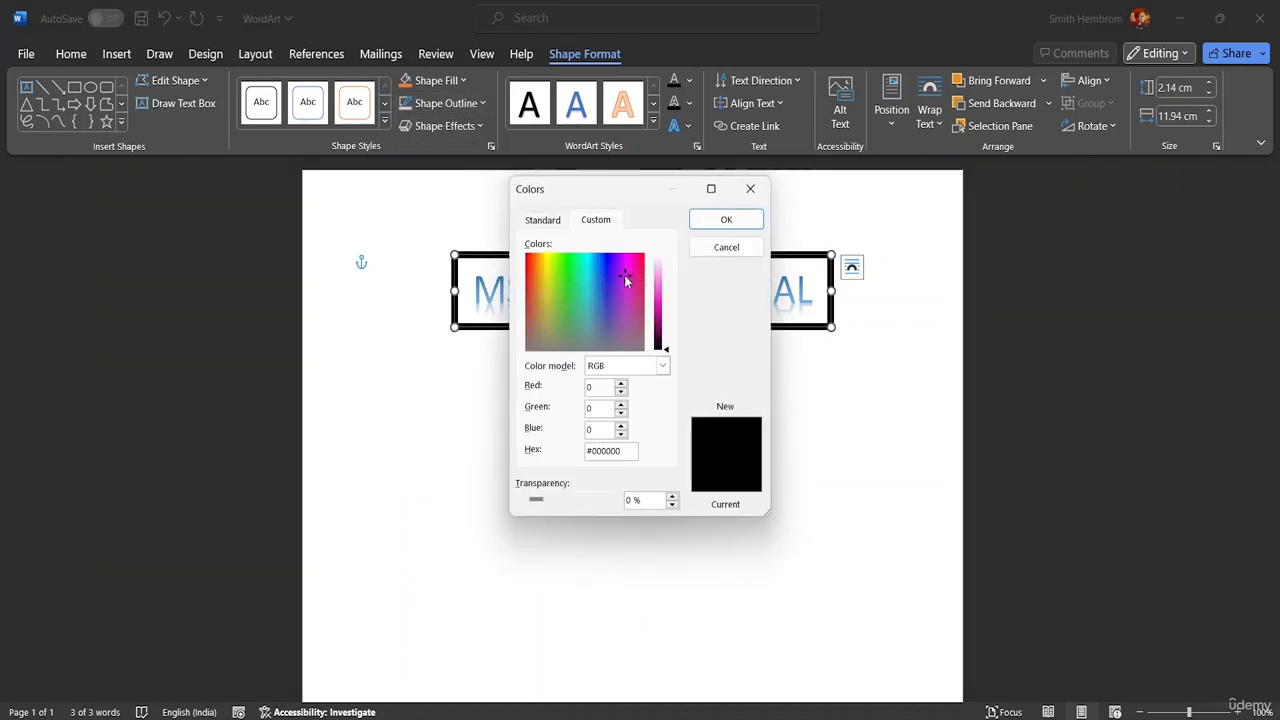
pyautogui.click(700, 222)
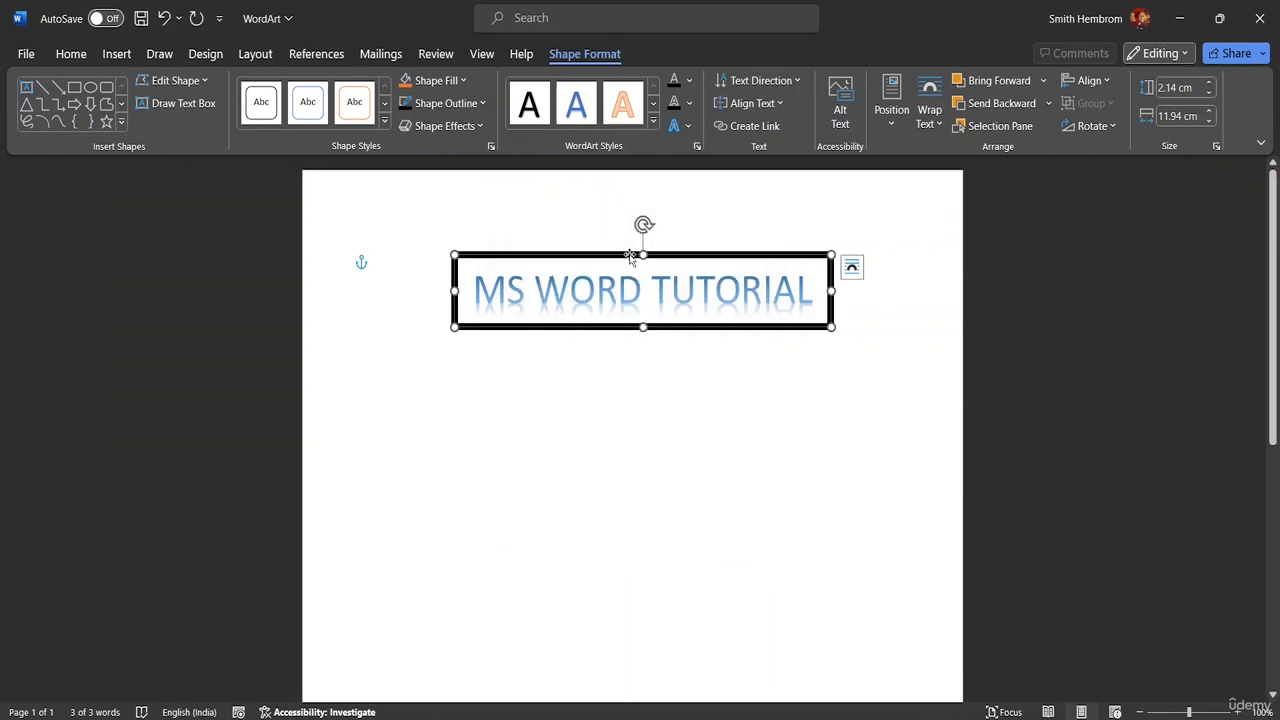
# Step: Set the WordArt frame's outline to a medium blue-gray theme color and its fill to light gray
pyautogui.click(481, 103)
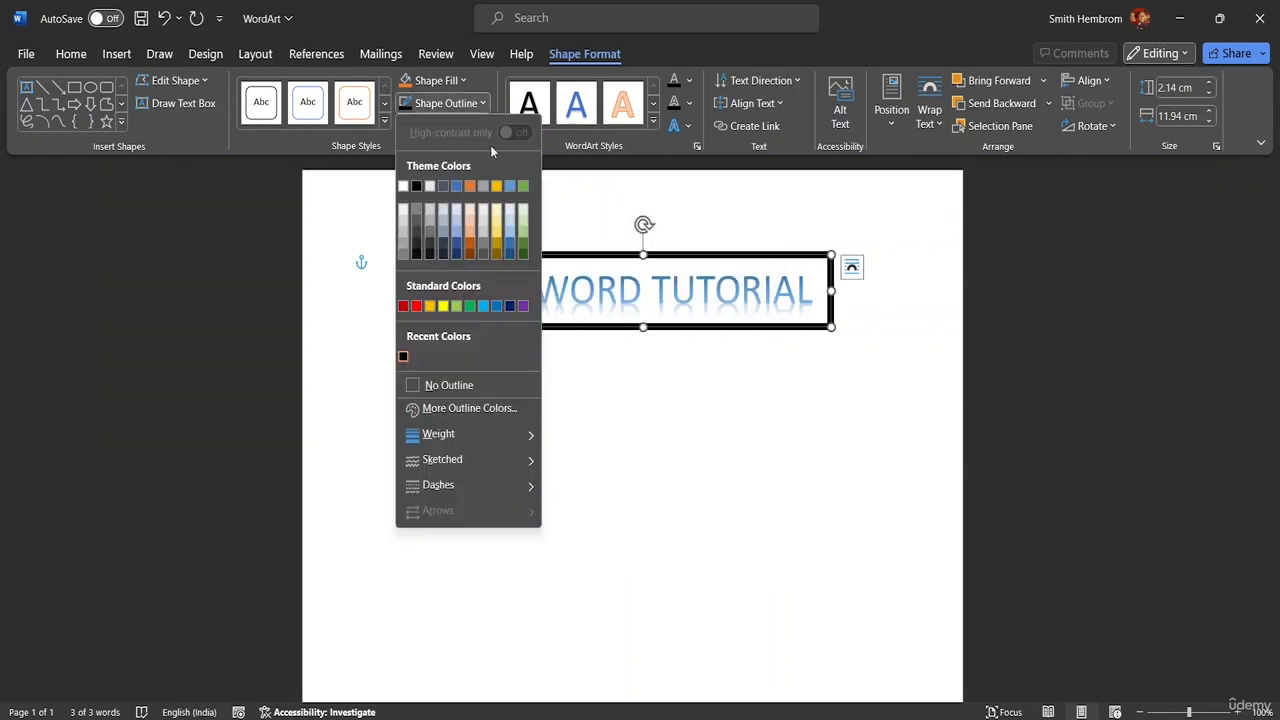
pyautogui.click(445, 232)
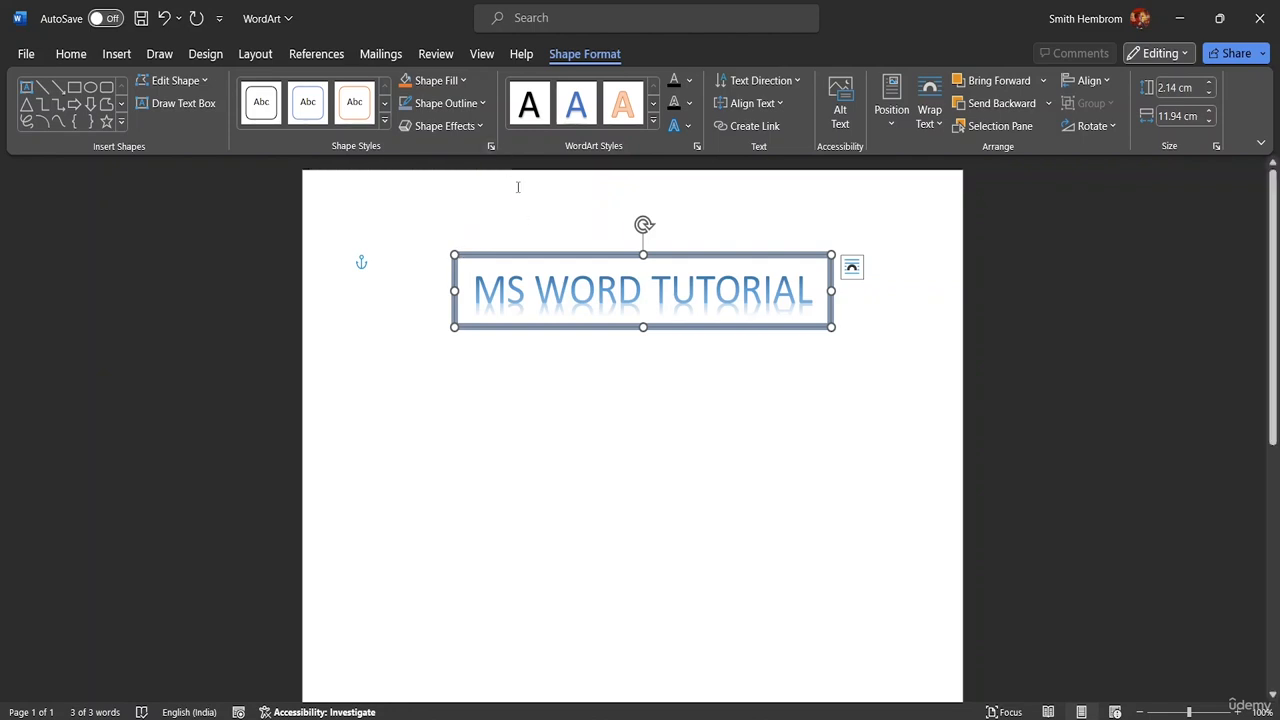
pyautogui.click(466, 84)
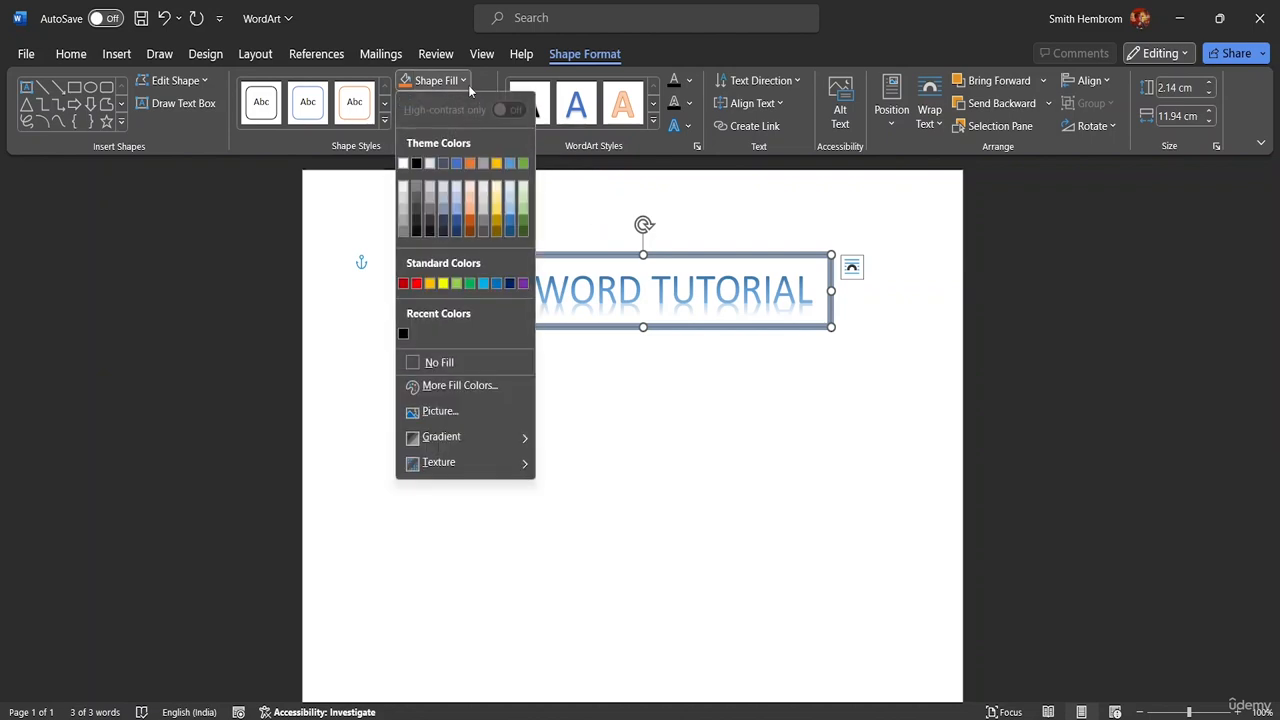
pyautogui.click(404, 203)
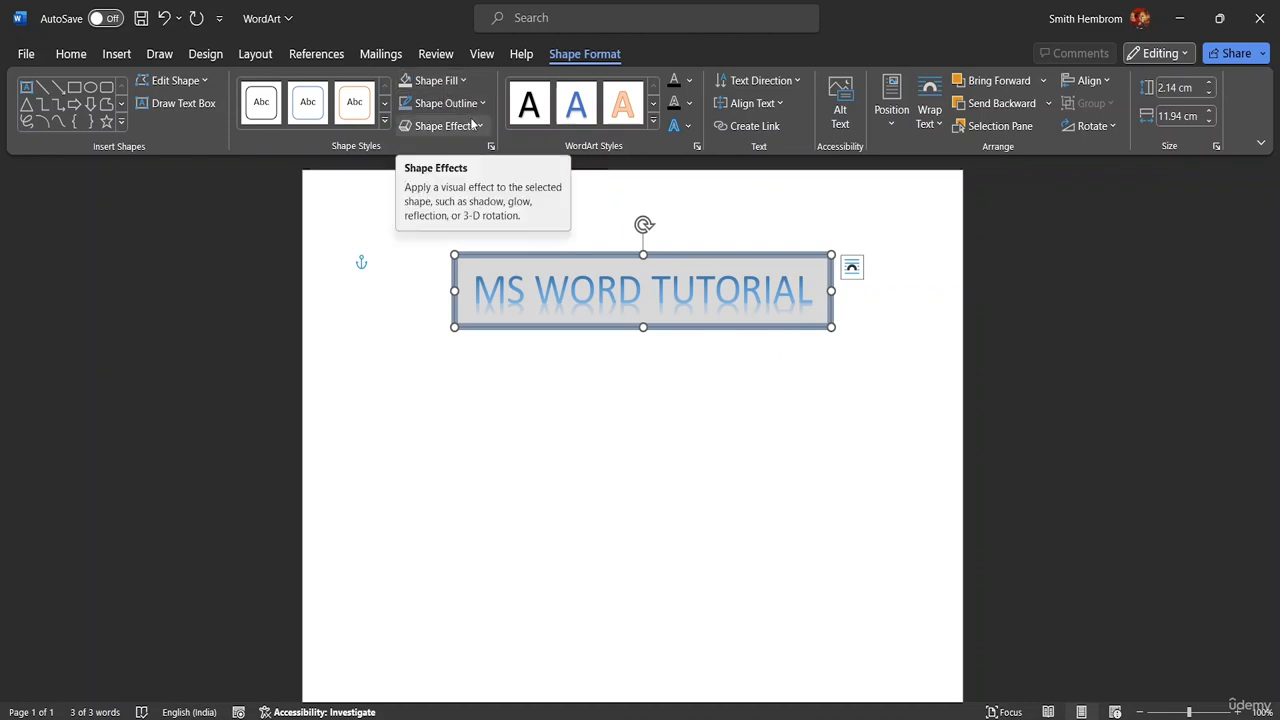
# Step: Apply the outer shadow that falls straight below the WordArt frame
pyautogui.click(469, 126)
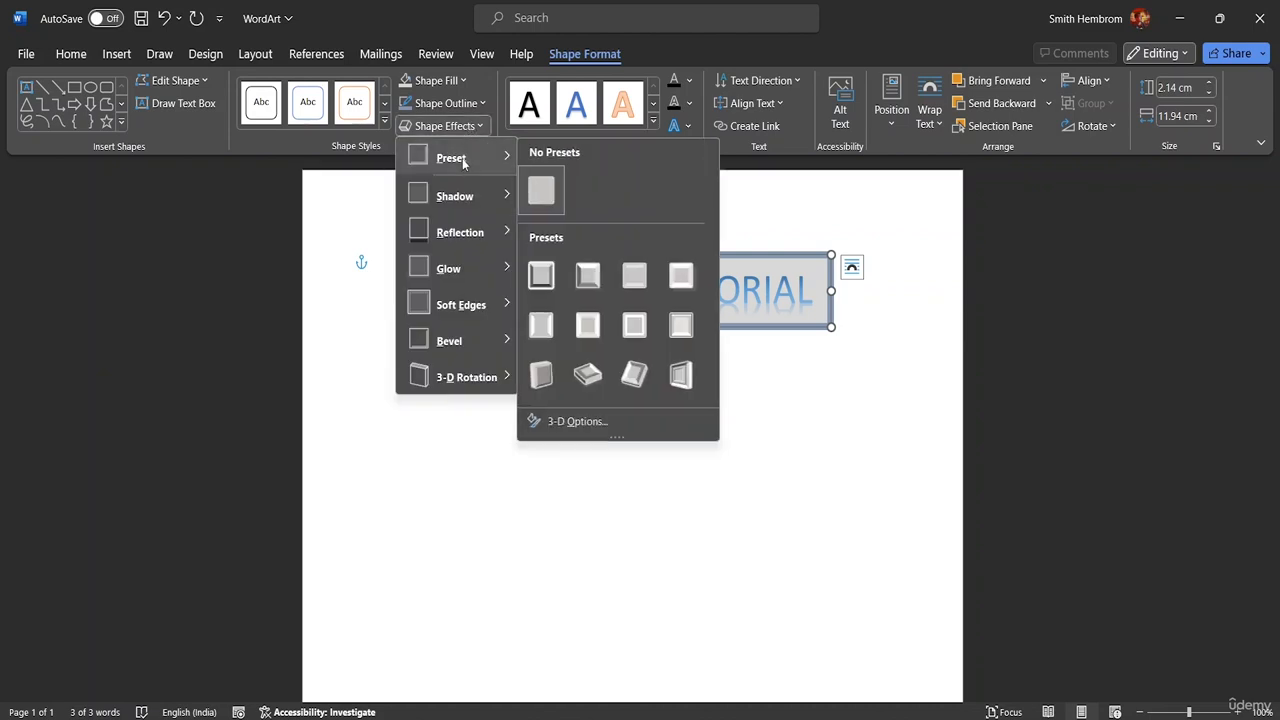
pyautogui.moveTo(459, 196)
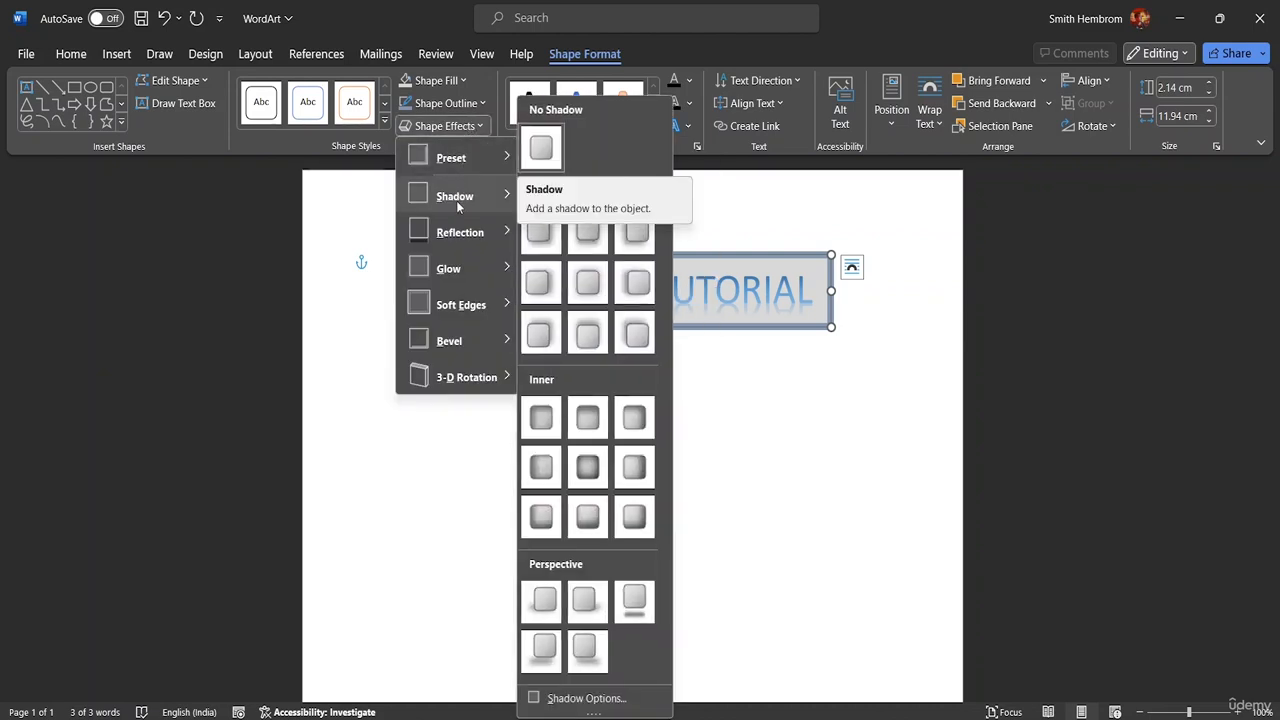
pyautogui.click(601, 240)
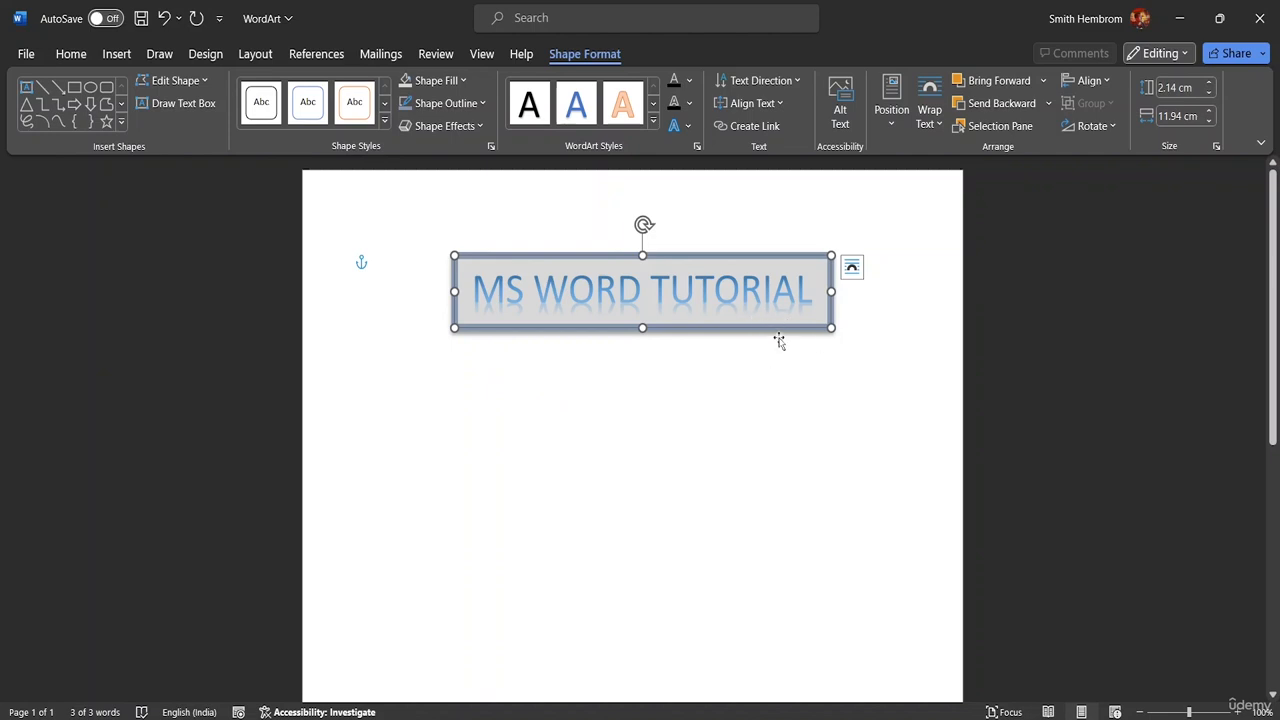
# Step: Apply the perspective shadow that floats beneath the WordArt frame
pyautogui.click(452, 128)
pyautogui.moveTo(446, 197)
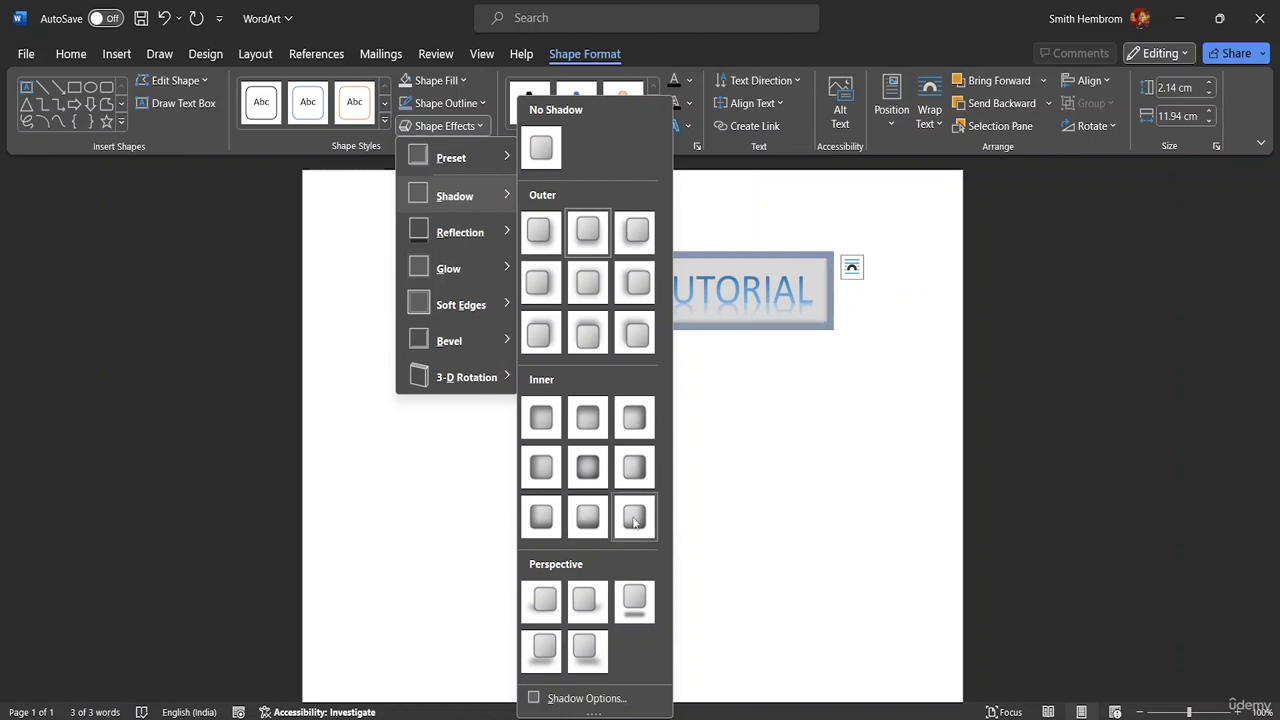
pyautogui.click(649, 607)
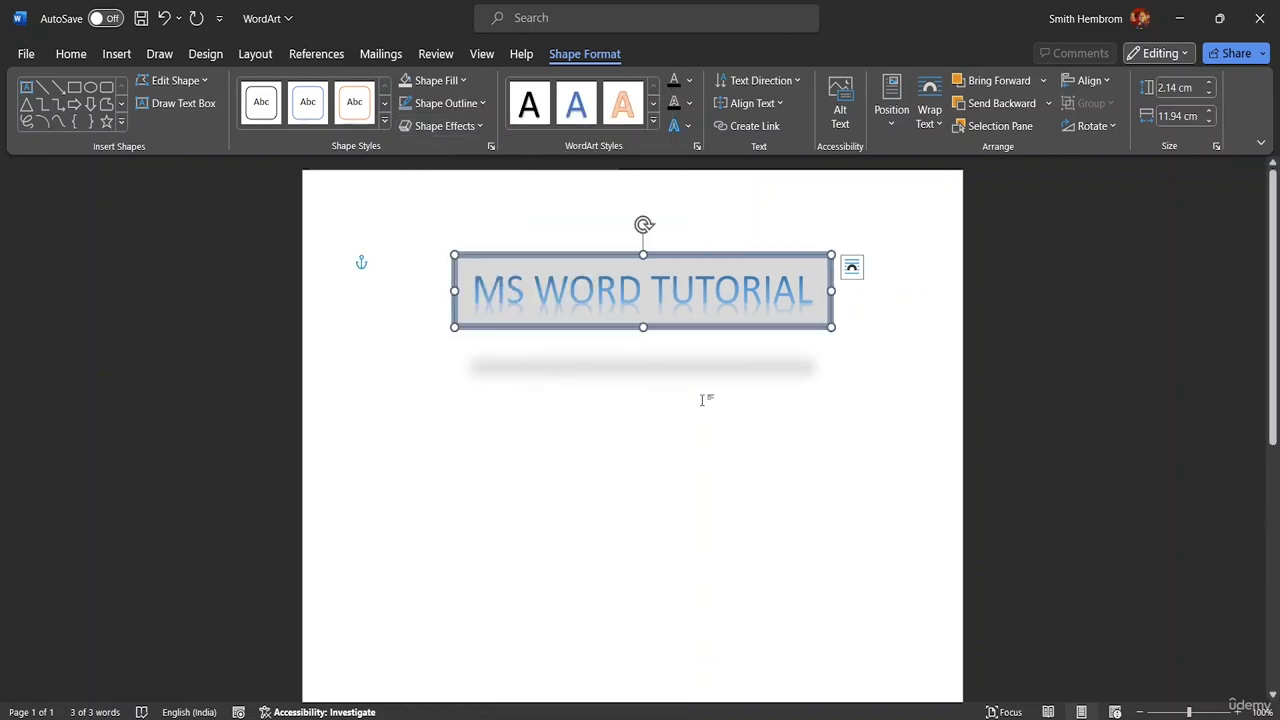
# Step: Add the middle reflection variation, in the second row and second column, to the WordArt frame
pyautogui.click(472, 125)
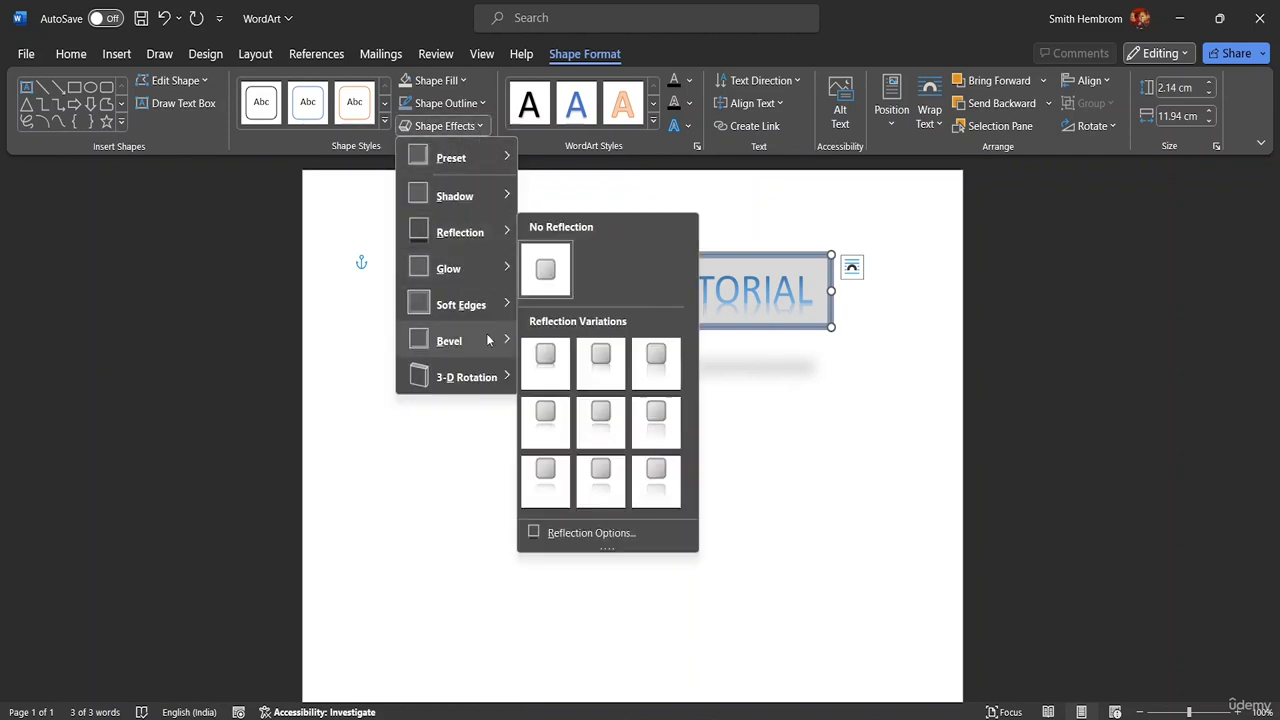
pyautogui.moveTo(491, 340)
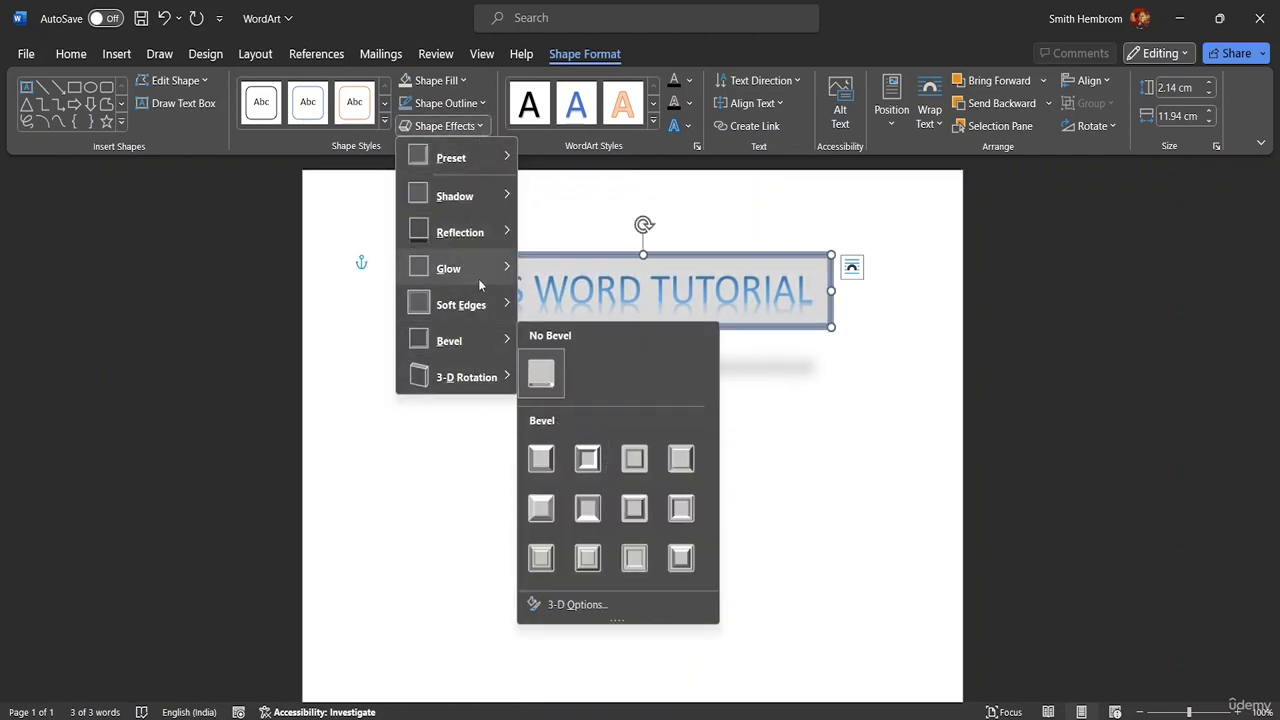
pyautogui.moveTo(486, 240)
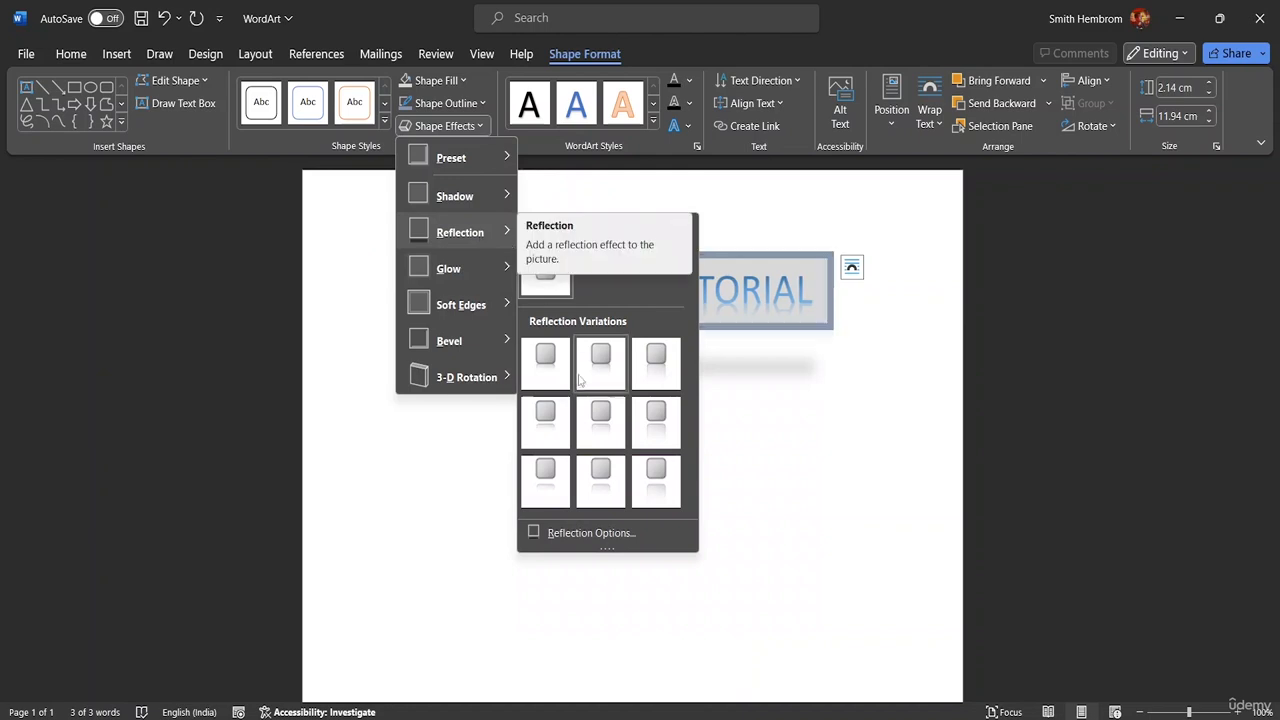
pyautogui.click(601, 422)
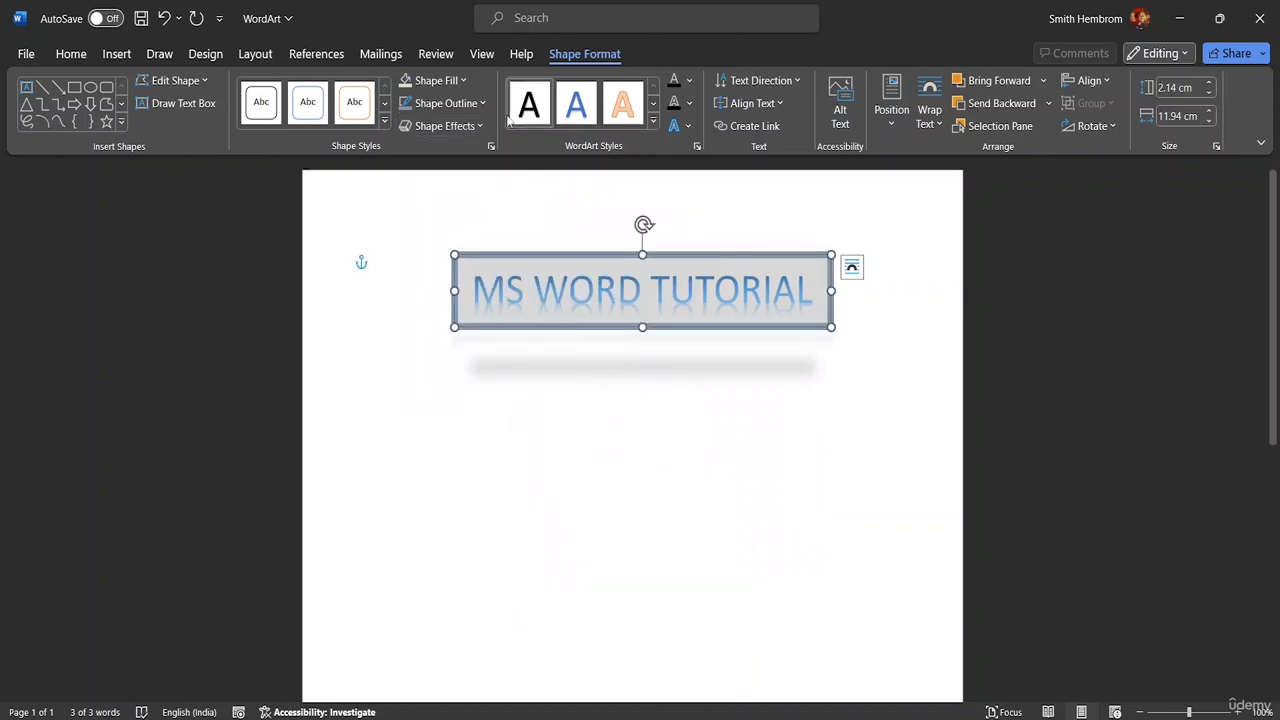
# Step: Add the smallest orange glow variation around the WordArt frame
pyautogui.click(476, 125)
pyautogui.moveTo(446, 271)
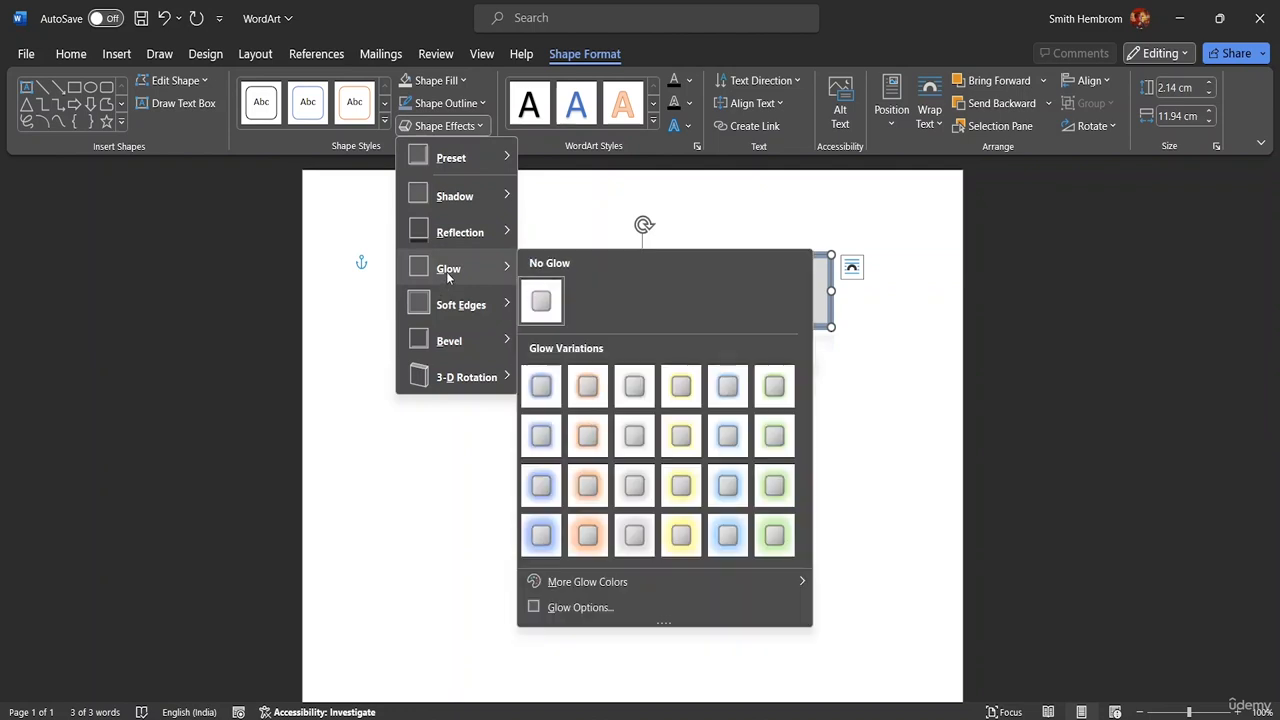
pyautogui.click(589, 388)
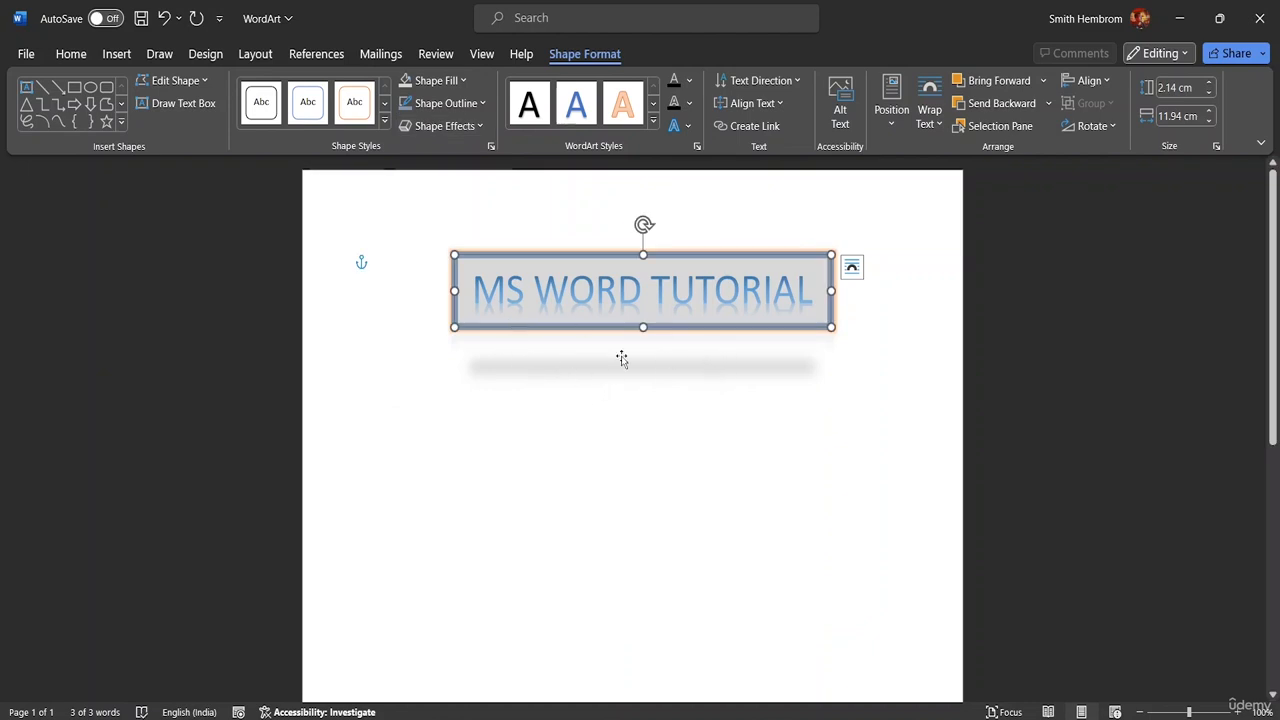
# Step: Apply the Relaxed Inset bevel to the WordArt frame and deselect it
pyautogui.click(477, 127)
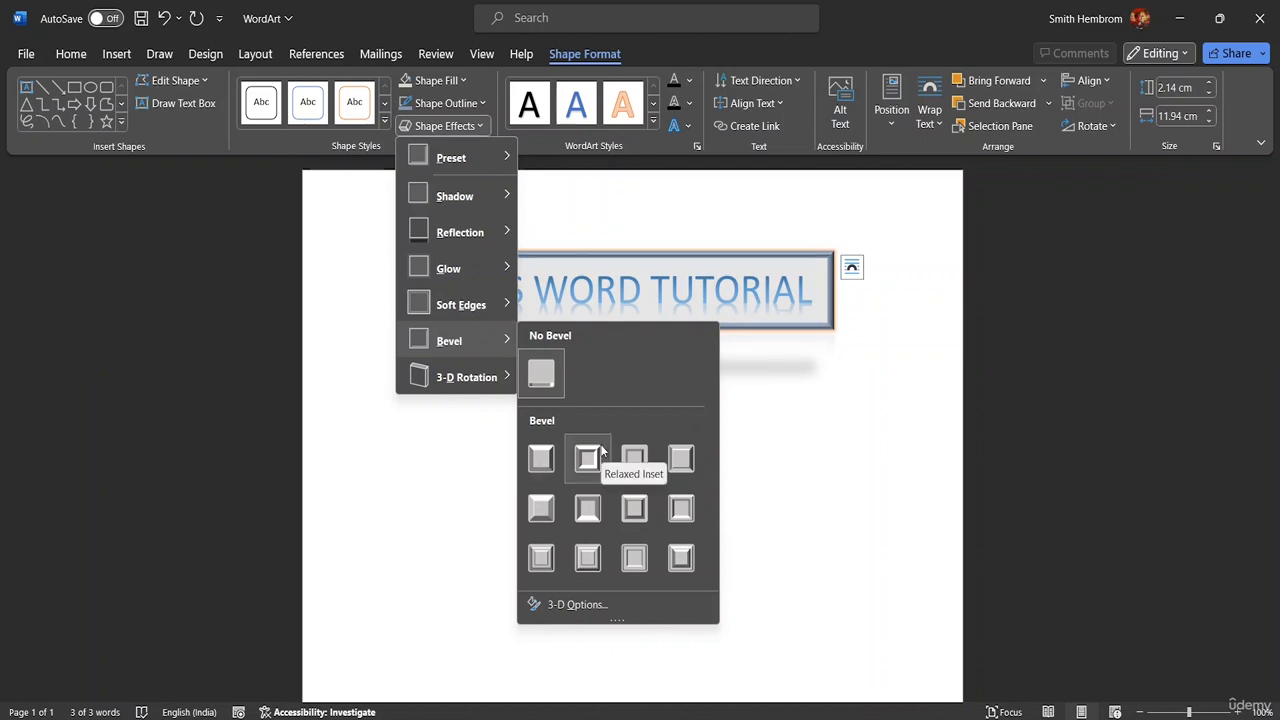
pyautogui.click(588, 458)
pyautogui.click(555, 347)
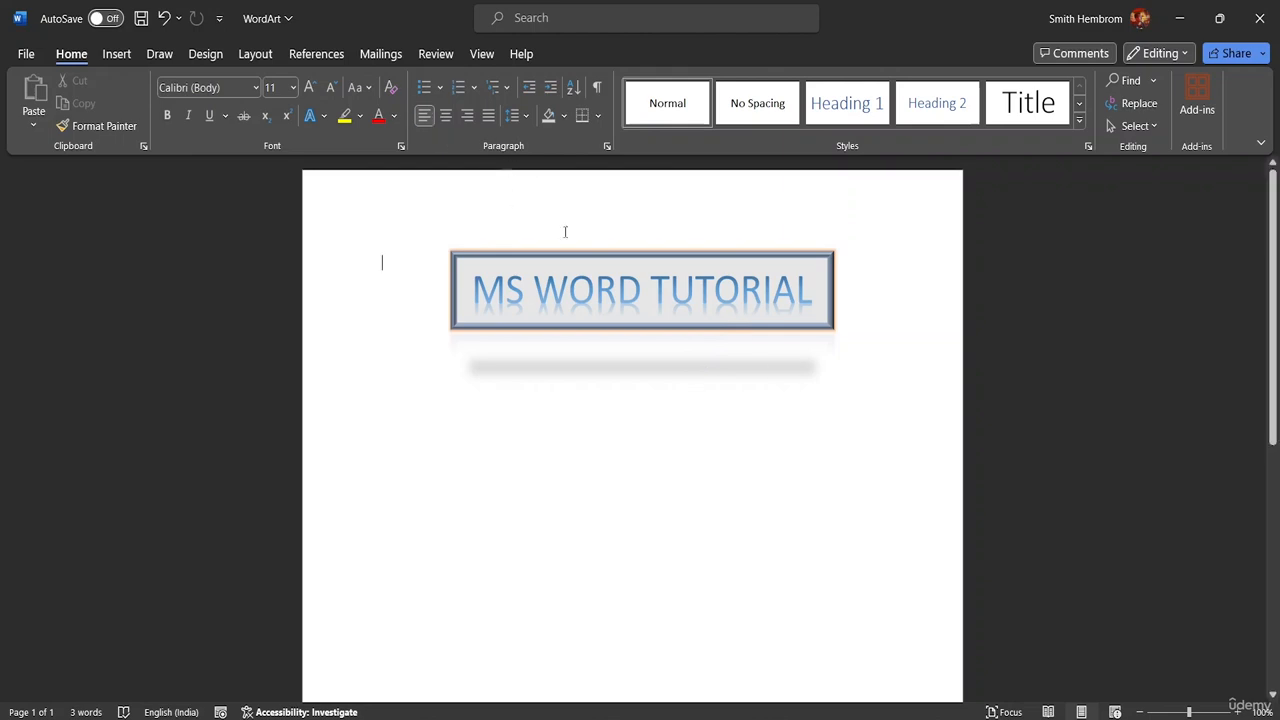
# Step: Try a parallel off-axis 3-D rotation on the WordArt frame and undo it
pyautogui.click(596, 290)
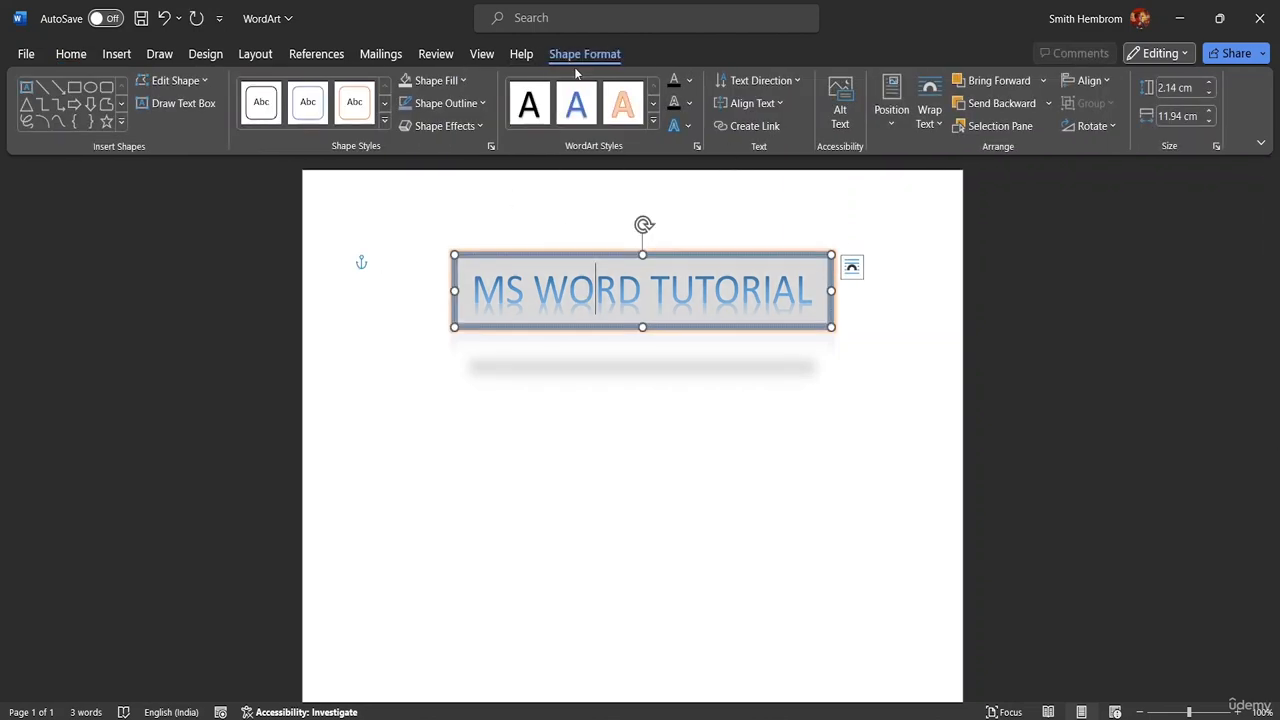
pyautogui.click(484, 127)
pyautogui.moveTo(449, 377)
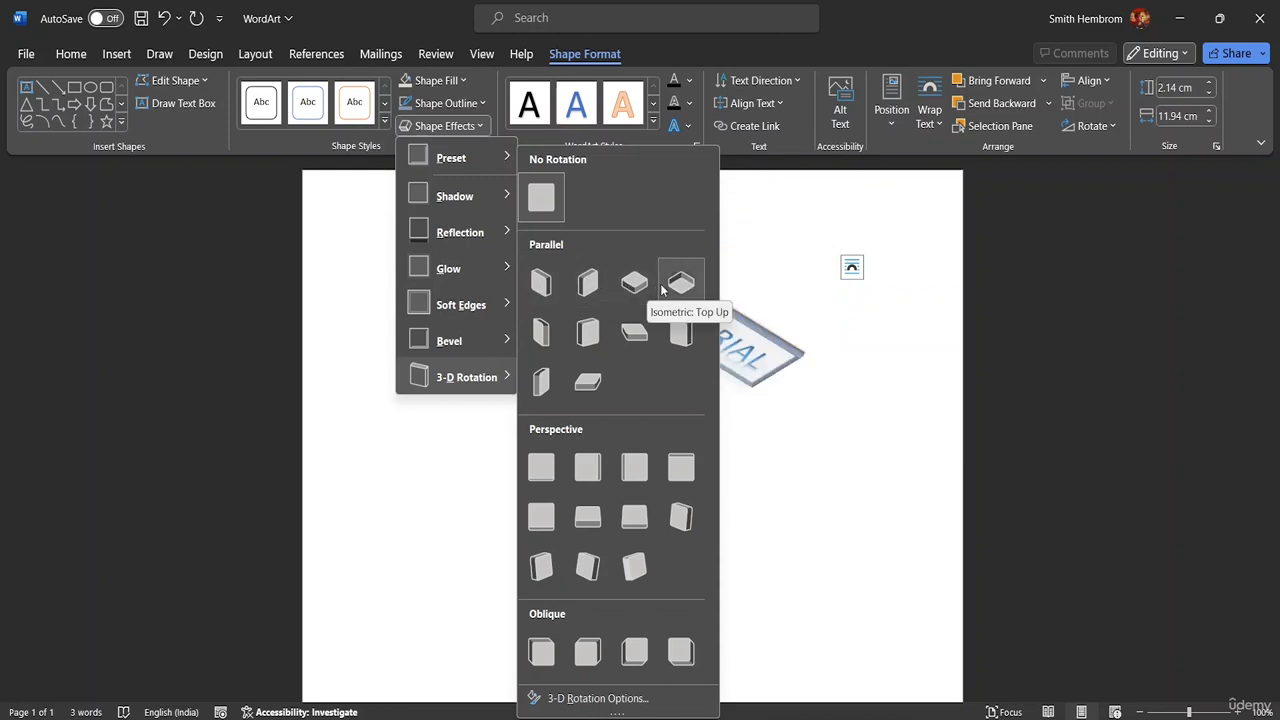
pyautogui.click(586, 333)
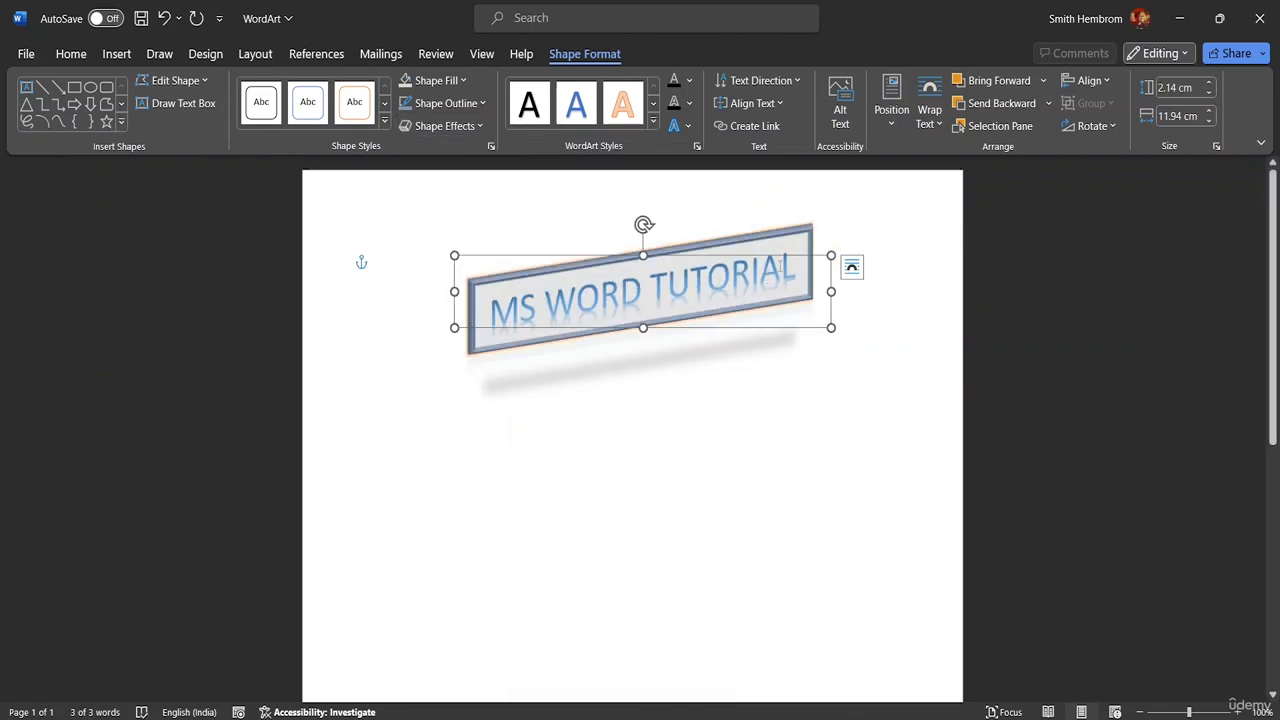
pyautogui.click(797, 265)
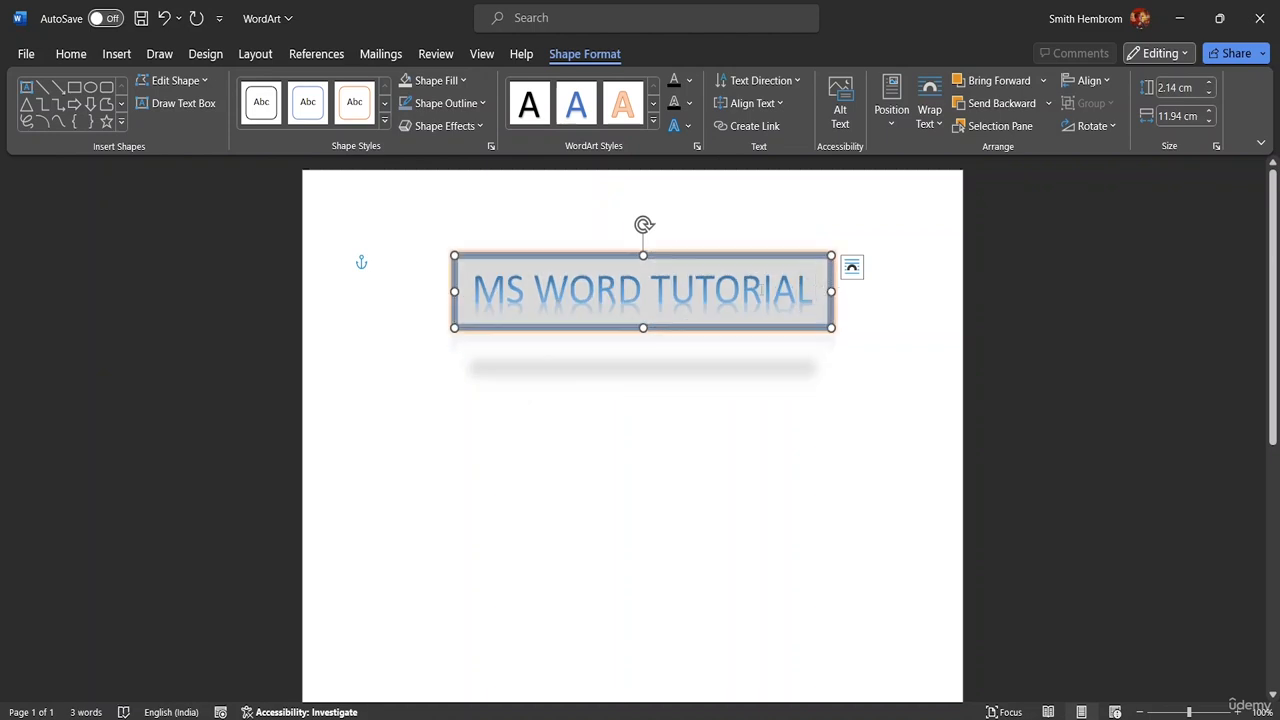
pyautogui.doubleClick(516, 291)
pyautogui.click(465, 284)
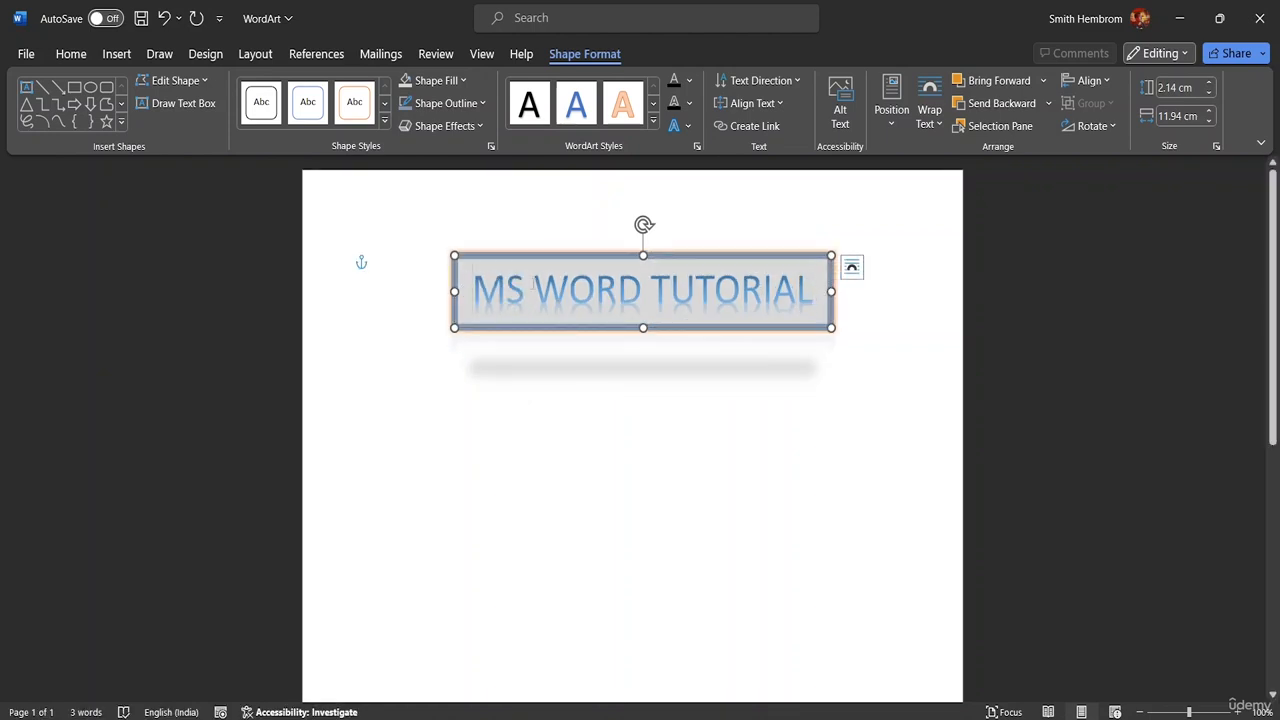
# Step: Replace "MS WORD" in the WordArt title with "WORD" so it reads "WORD TUTORIAL", and deselect the frame
pyautogui.moveTo(537, 290); pyautogui.dragTo(490, 288)
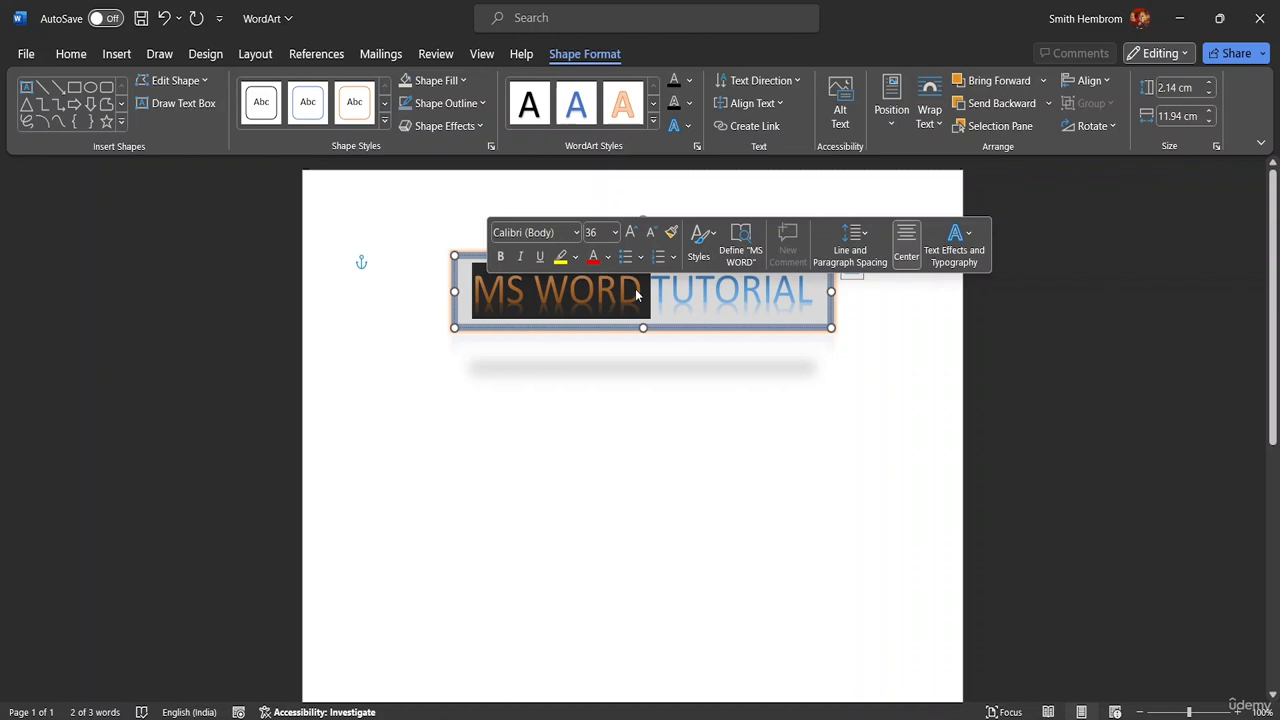
pyautogui.write('W')
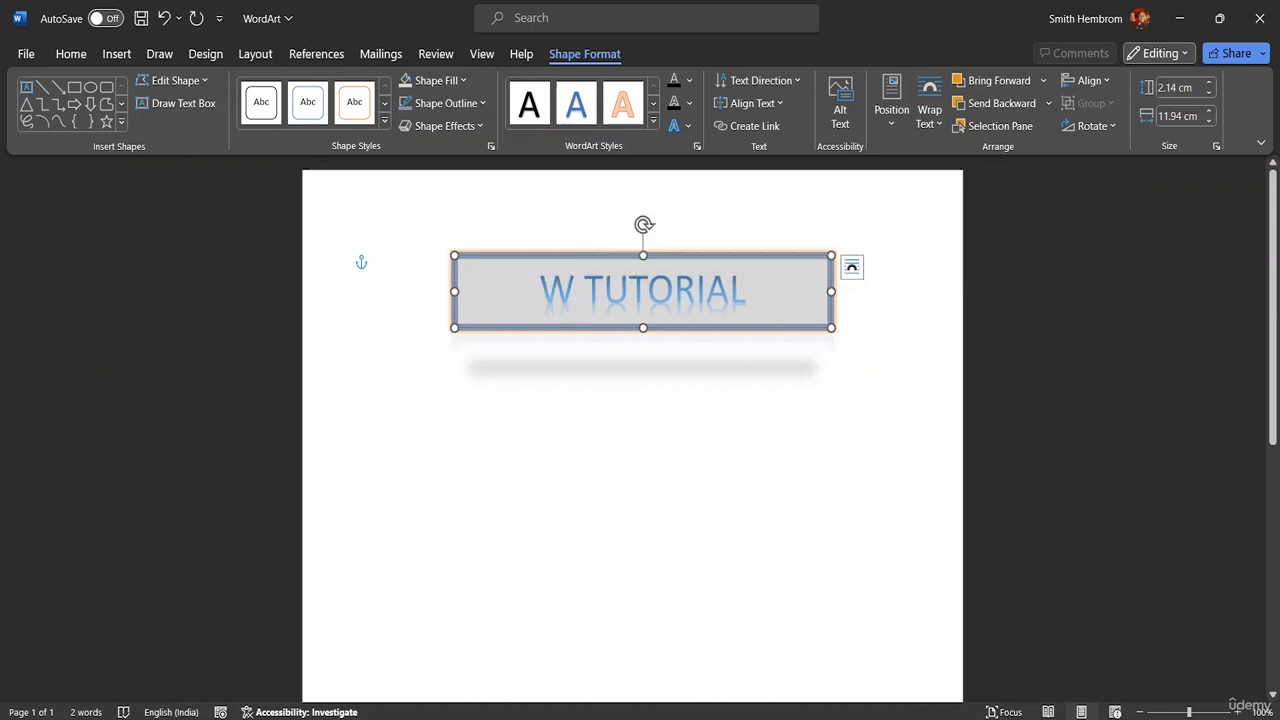
pyautogui.write('ORD')
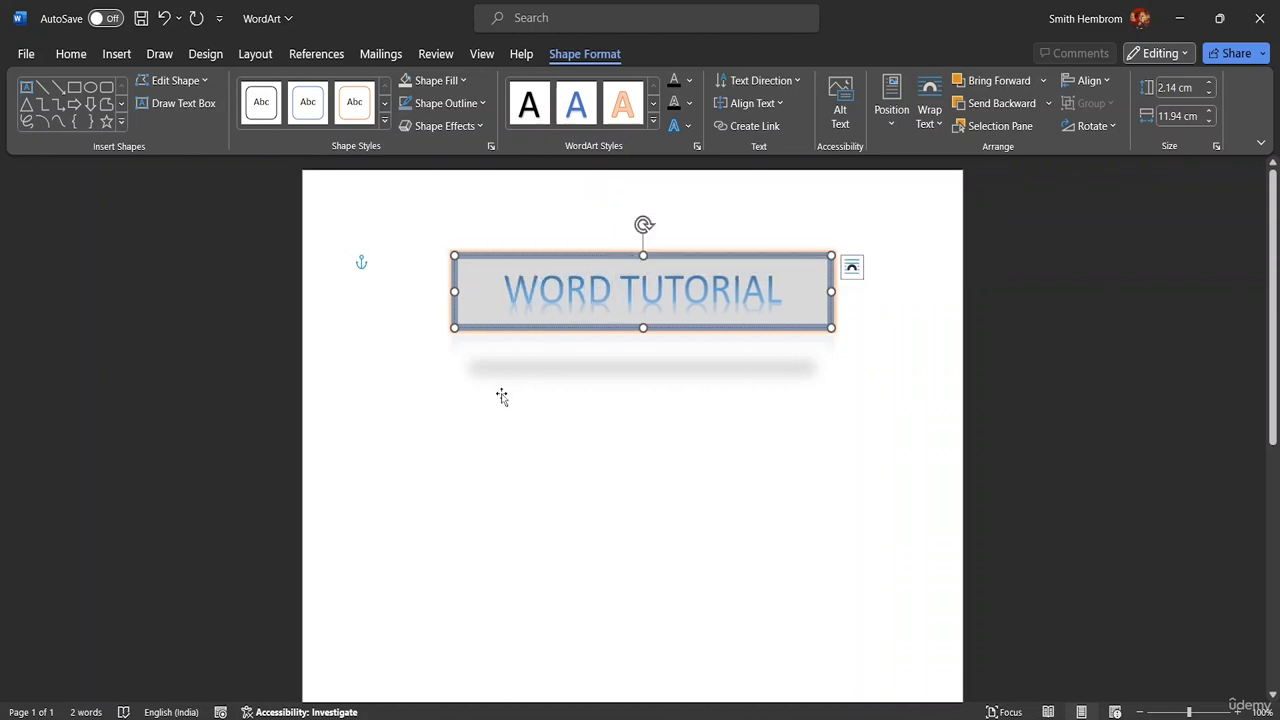
pyautogui.press('Escape')
pyautogui.click(884, 331)
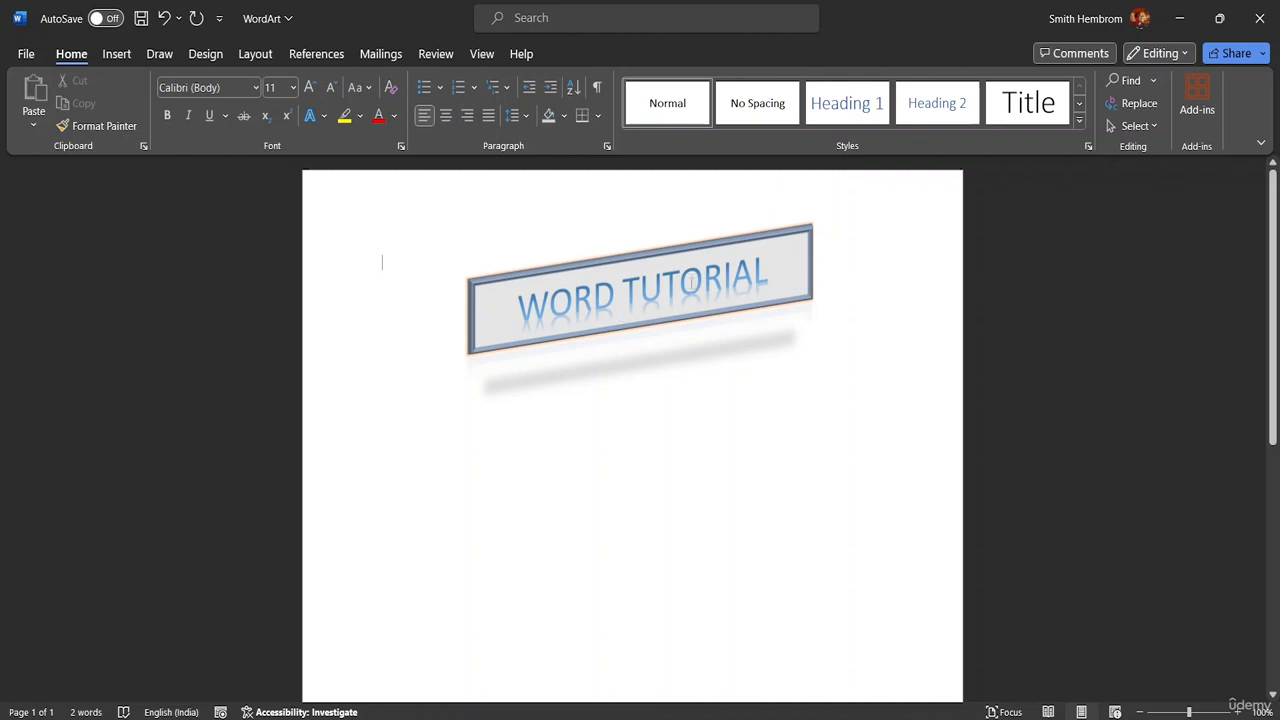
# Step: Try to apply the Gradient Fill: Gold, Accent color 4; Outline: Gold, Accent color 4 WordArt style with the cursor in the title
pyautogui.click(780, 284)
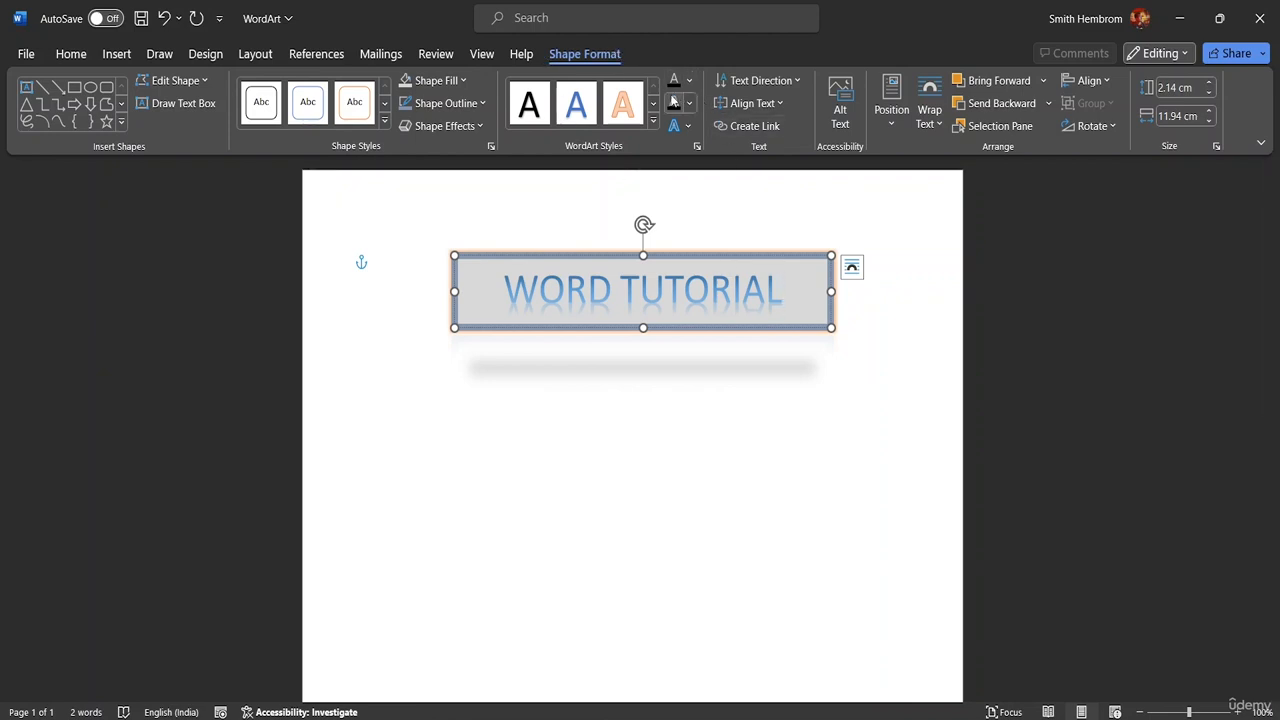
pyautogui.click(653, 121)
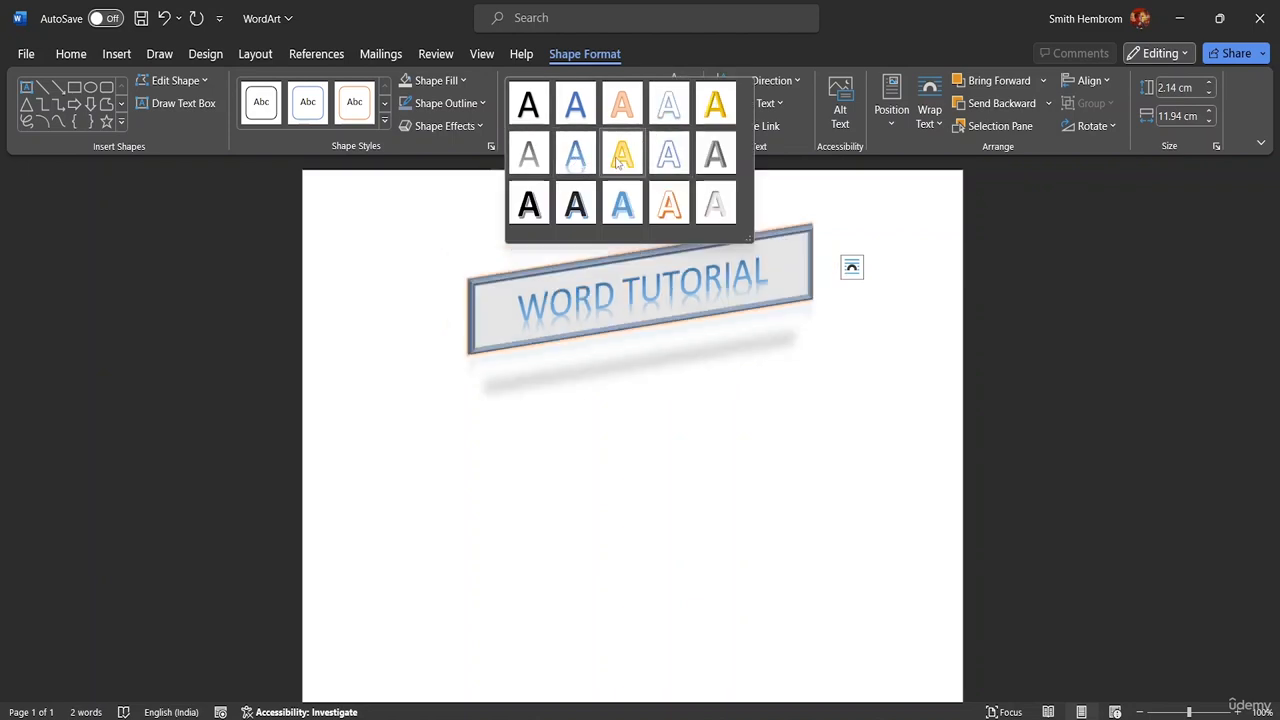
pyautogui.click(621, 157)
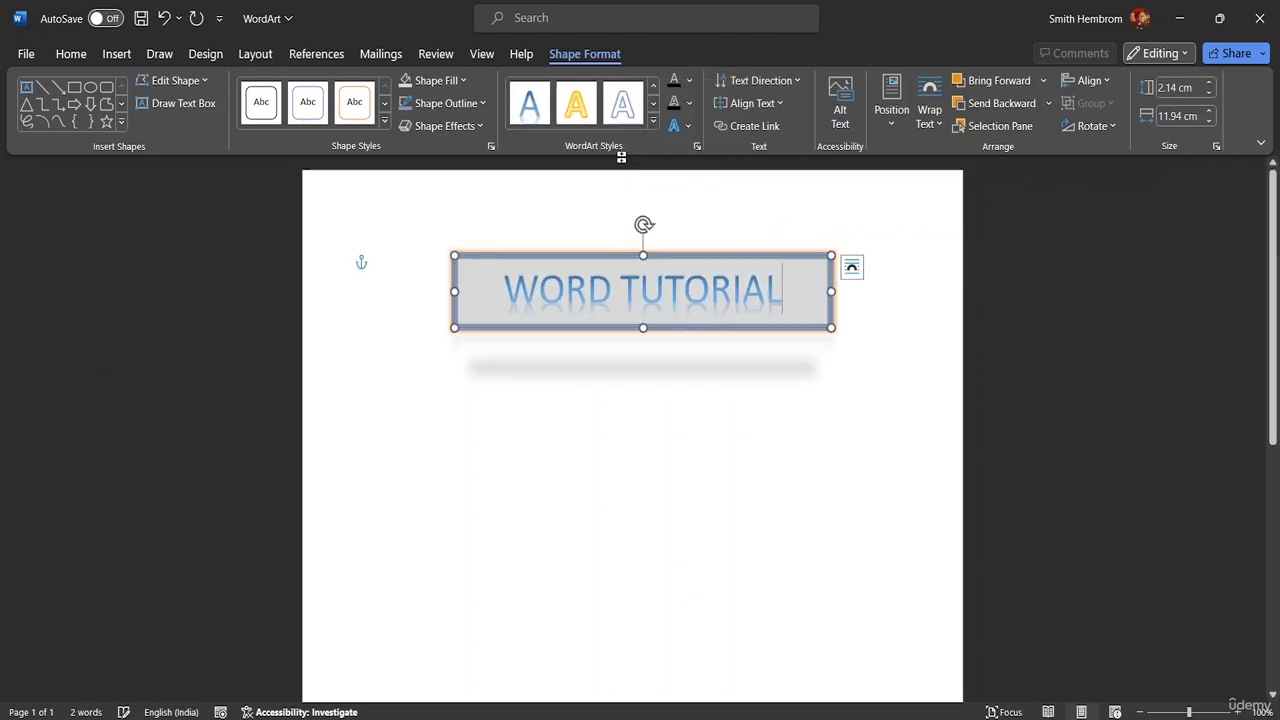
pyautogui.click(653, 121)
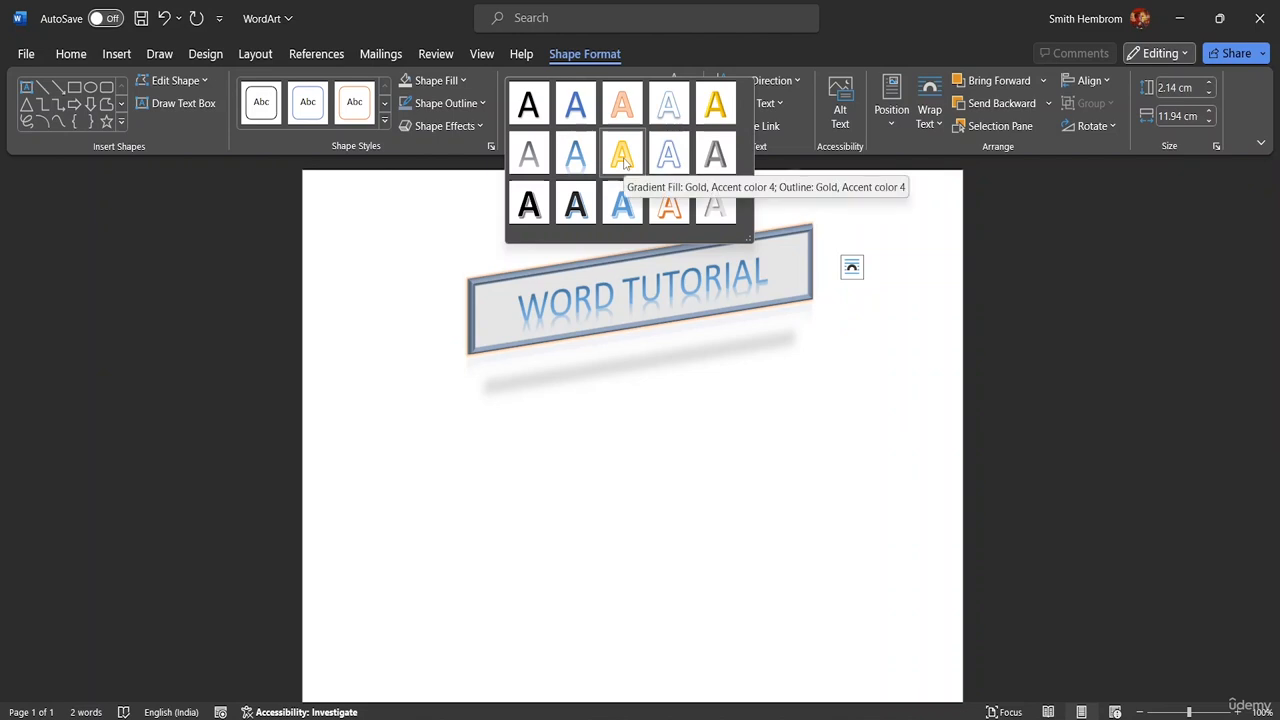
pyautogui.click(774, 275)
# Step: Apply the orange fill and outline WordArt style, in the first row and third column, to all the title text
pyautogui.moveTo(782, 292); pyautogui.dragTo(477, 262)
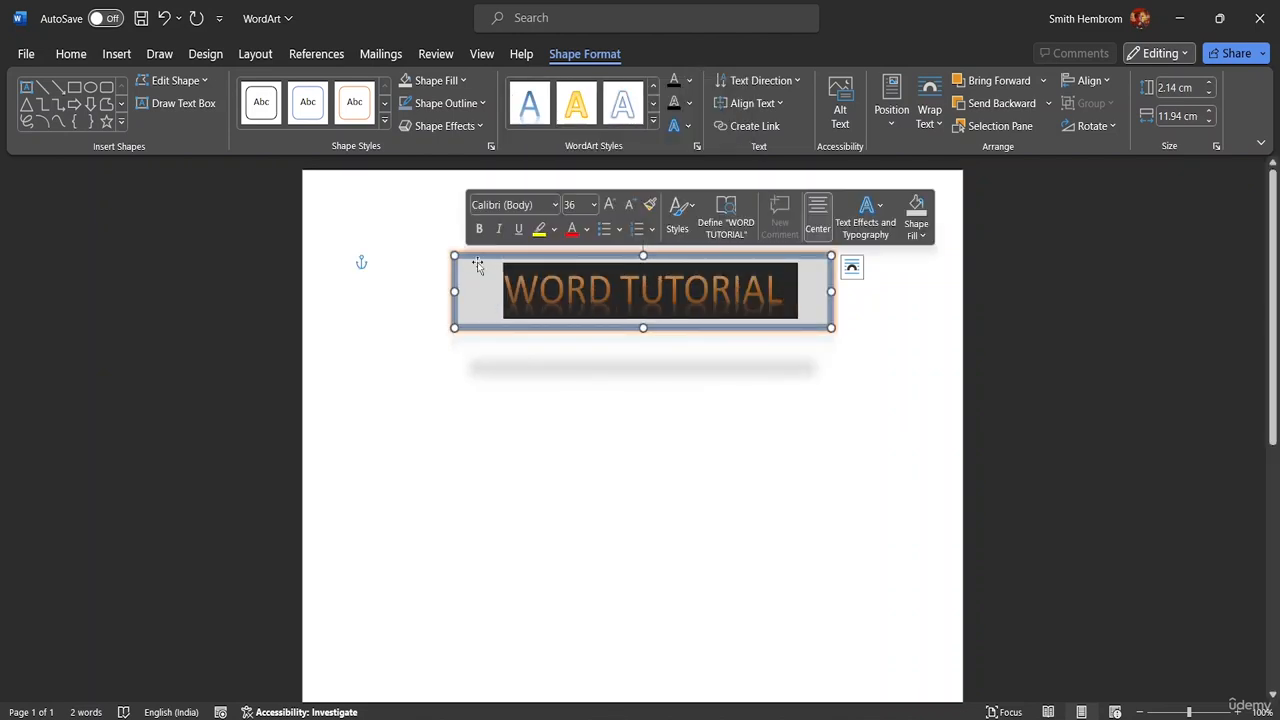
pyautogui.click(653, 103)
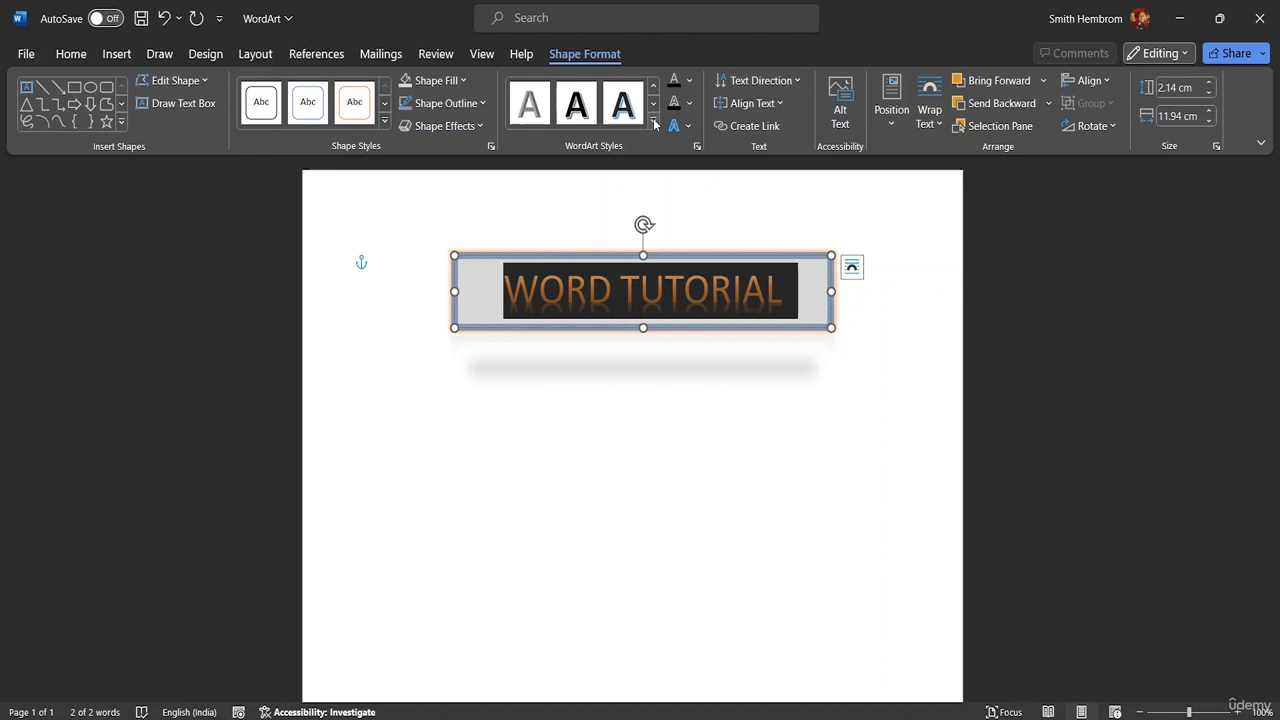
pyautogui.click(655, 120)
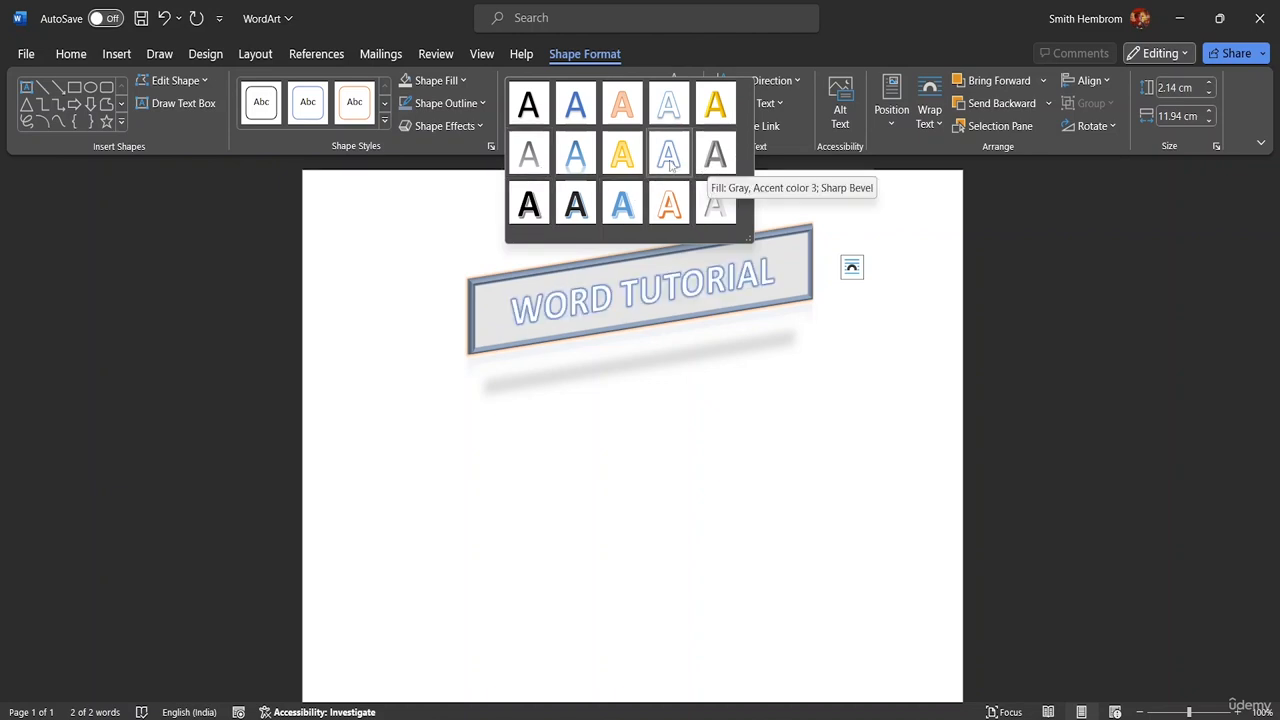
pyautogui.click(628, 106)
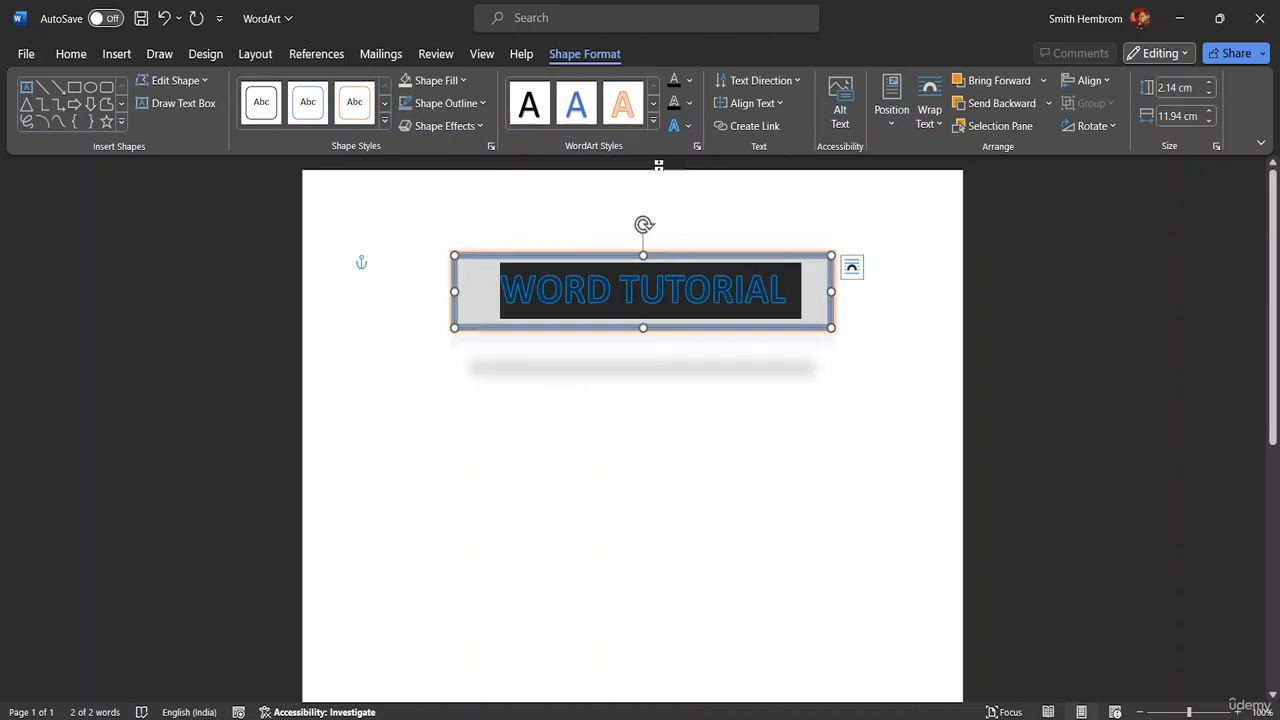
# Step: Try a darker blue theme colour as the title's text fill, and set the text to No Fill
pyautogui.click(689, 80)
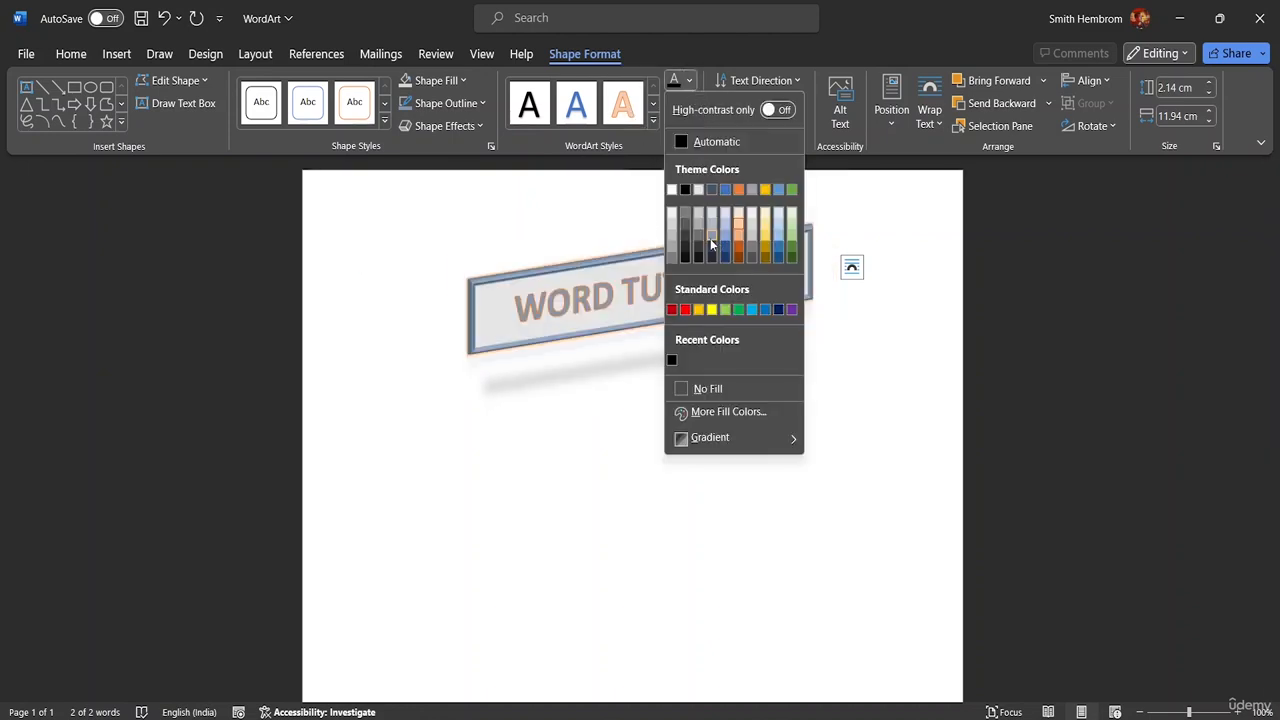
pyautogui.click(776, 244)
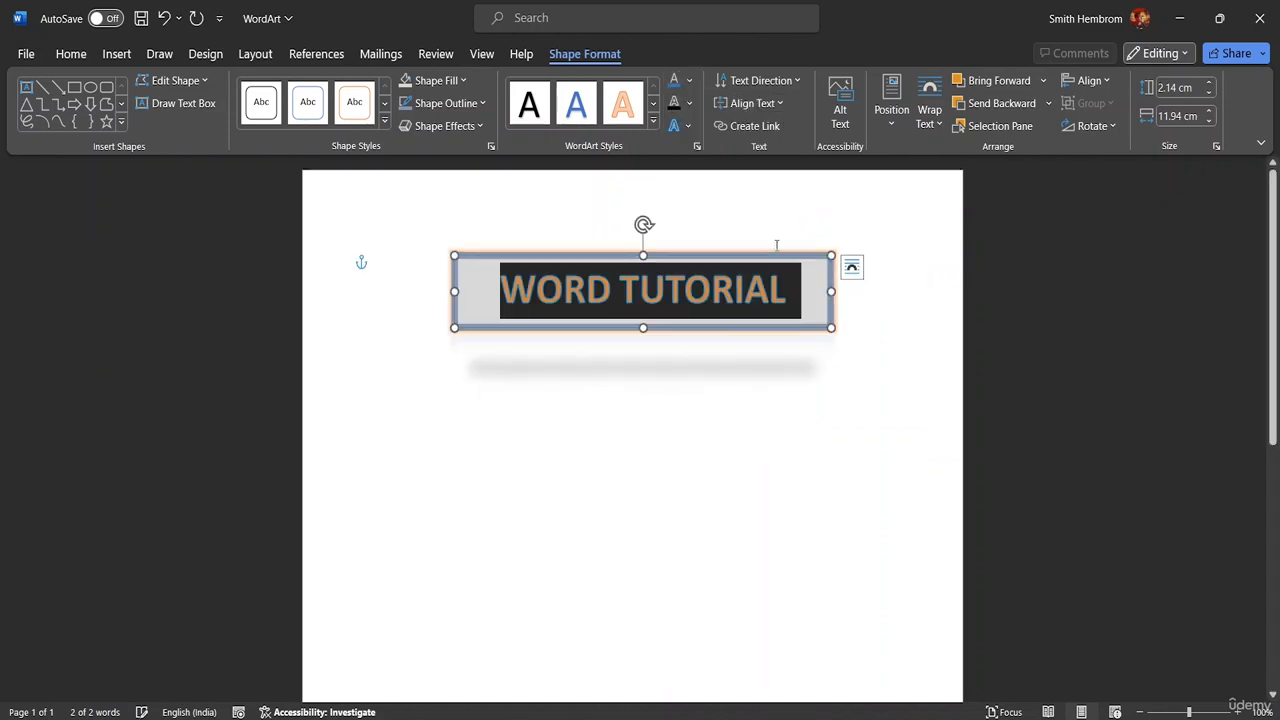
pyautogui.click(689, 82)
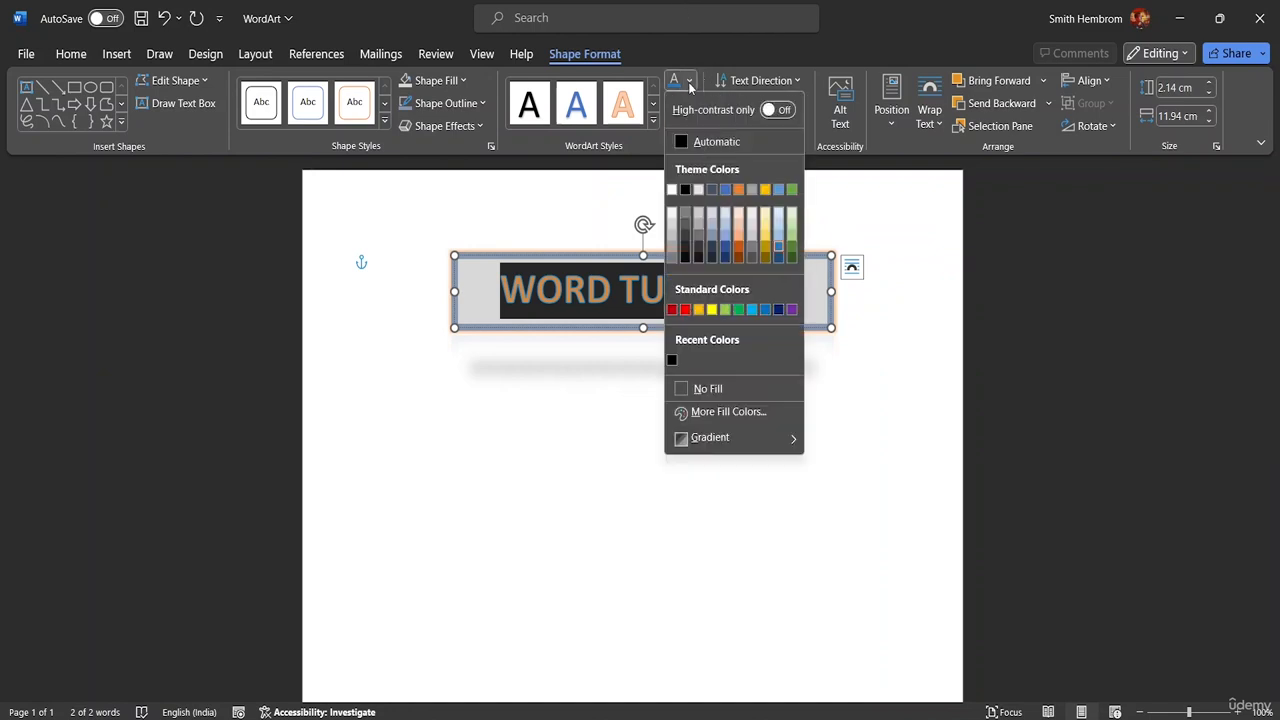
pyautogui.click(718, 388)
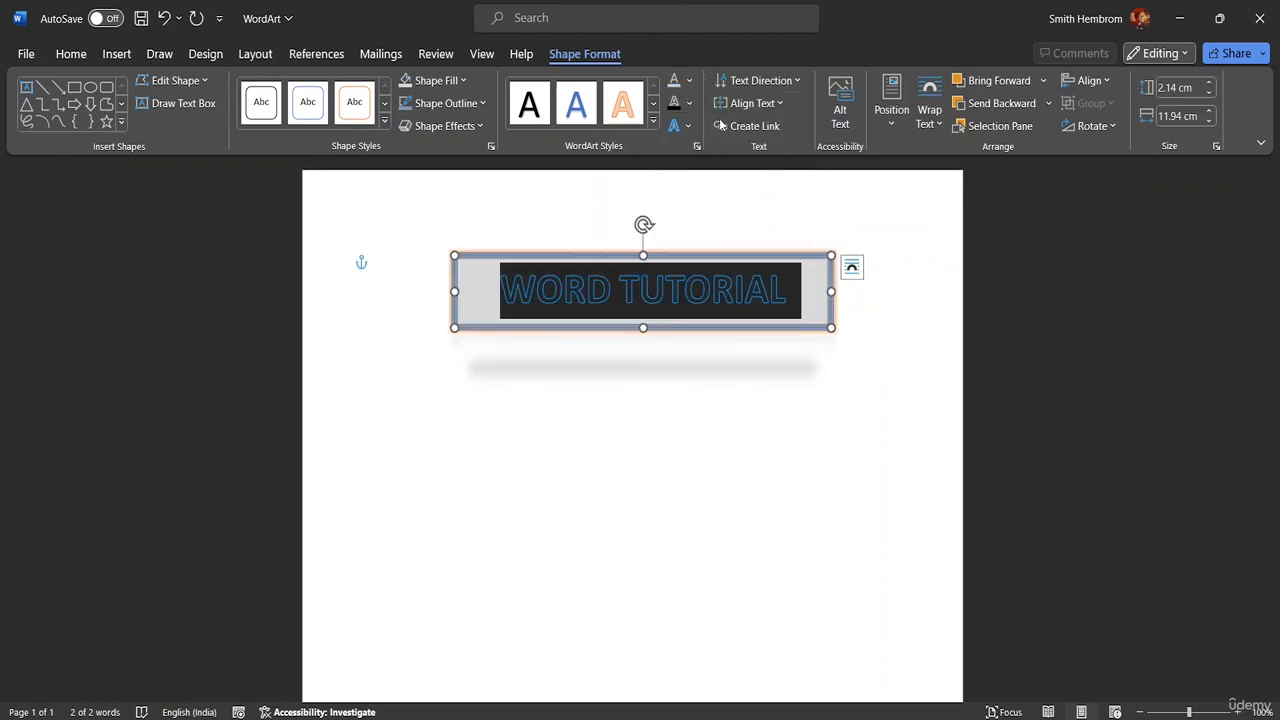
# Step: Open the full gradient options for the title's text fill and switch it to Gradient fill
pyautogui.click(689, 82)
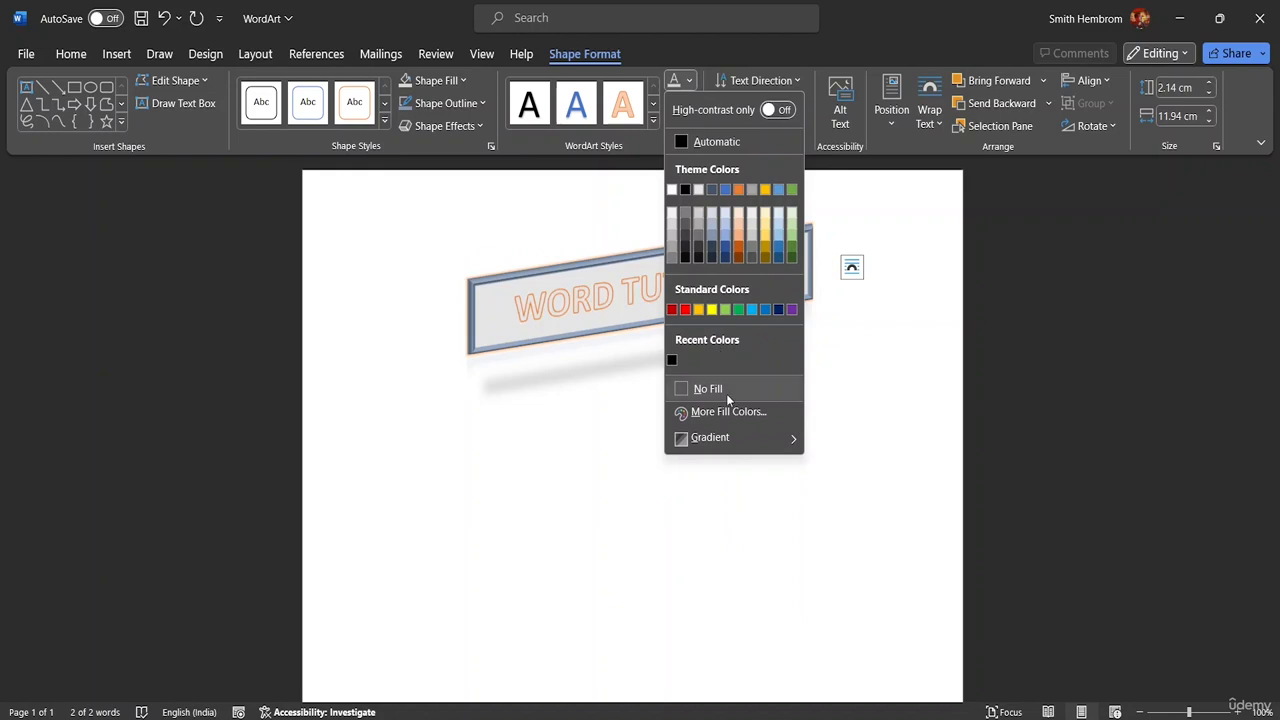
pyautogui.moveTo(705, 441)
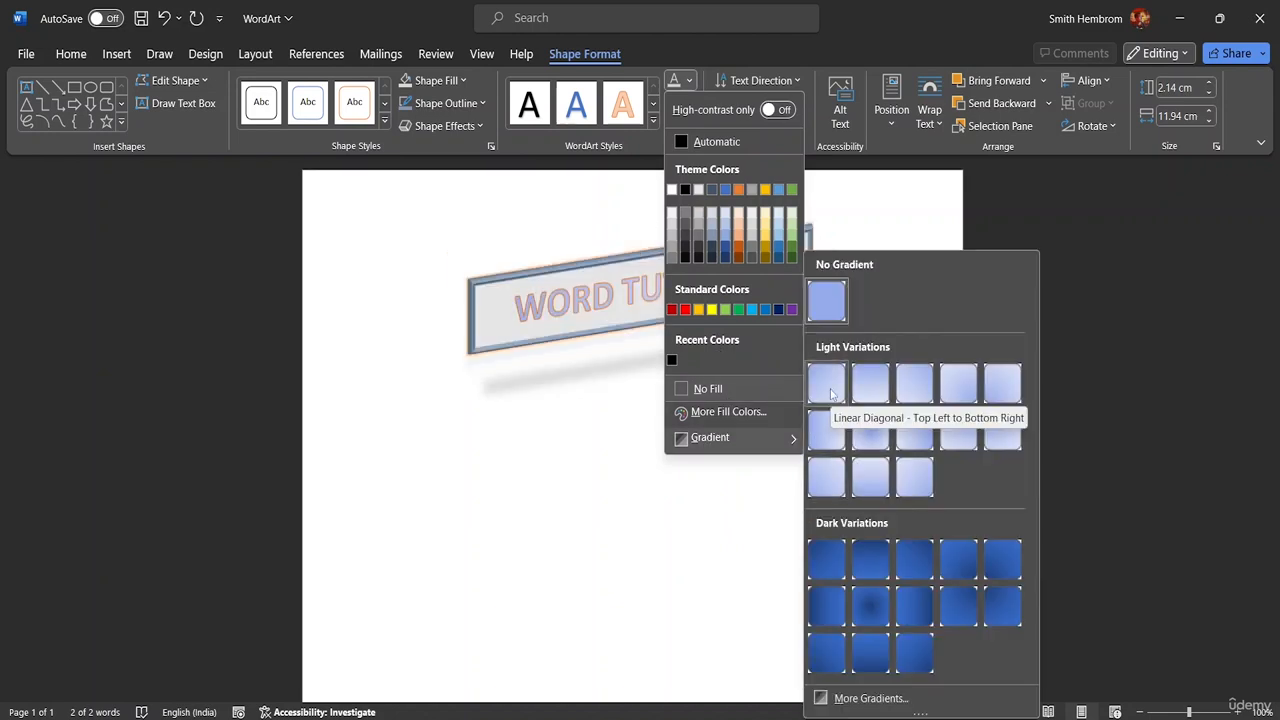
pyautogui.click(838, 699)
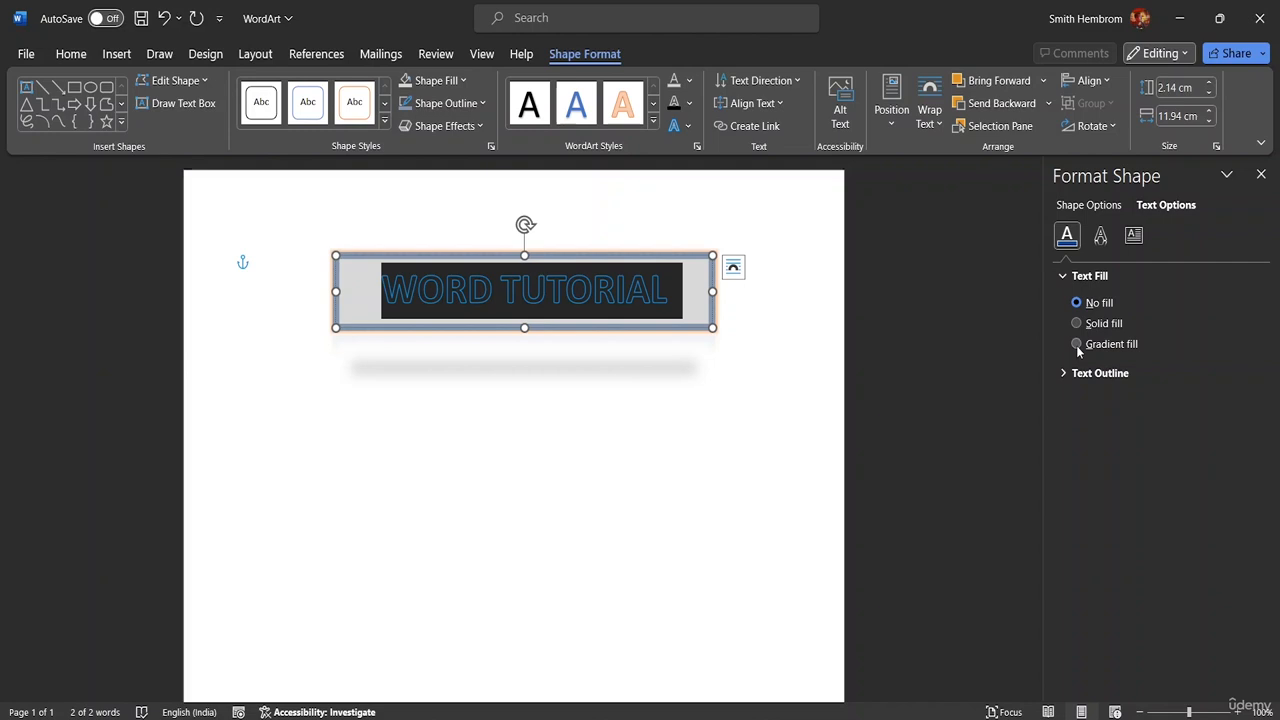
pyautogui.click(1077, 345)
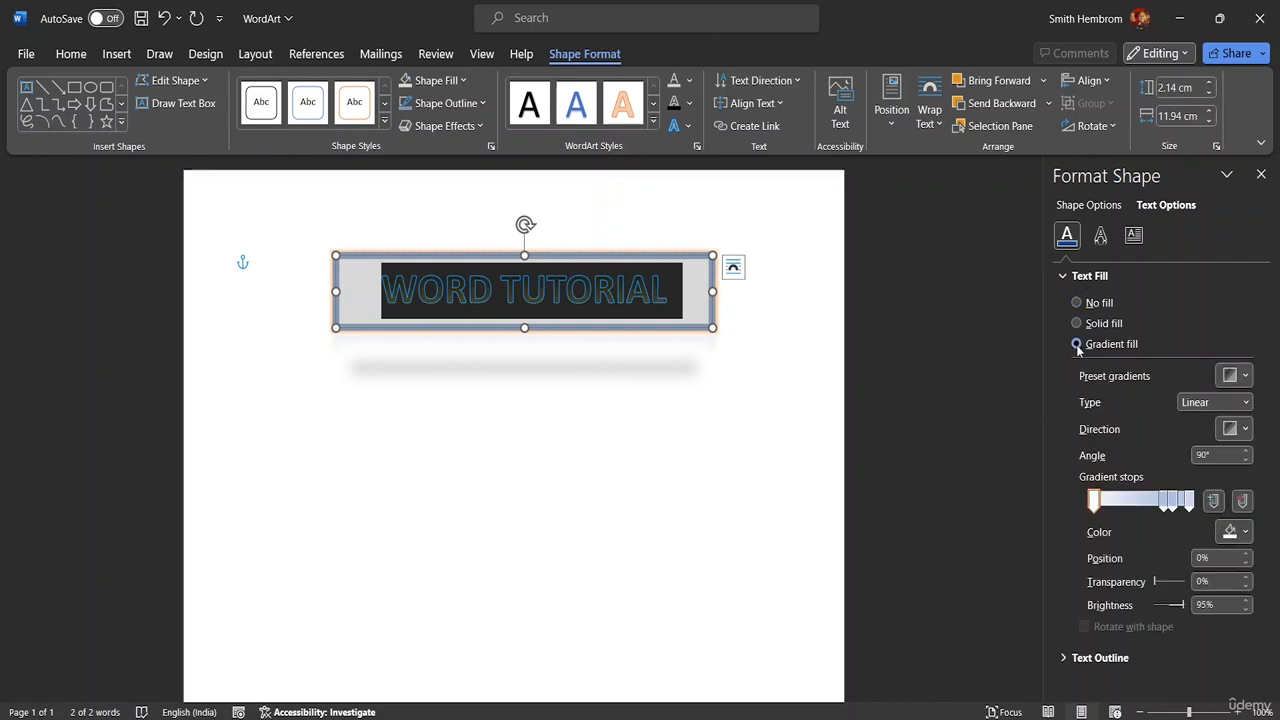
# Step: Place the third gradient stop of the text fill at 69% and colour it a darker theme blue
pyautogui.moveTo(1164, 510)
pyautogui.mouseDown()
pyautogui.moveTo(1128, 510)
pyautogui.moveTo(1160, 510)
pyautogui.mouseUp()
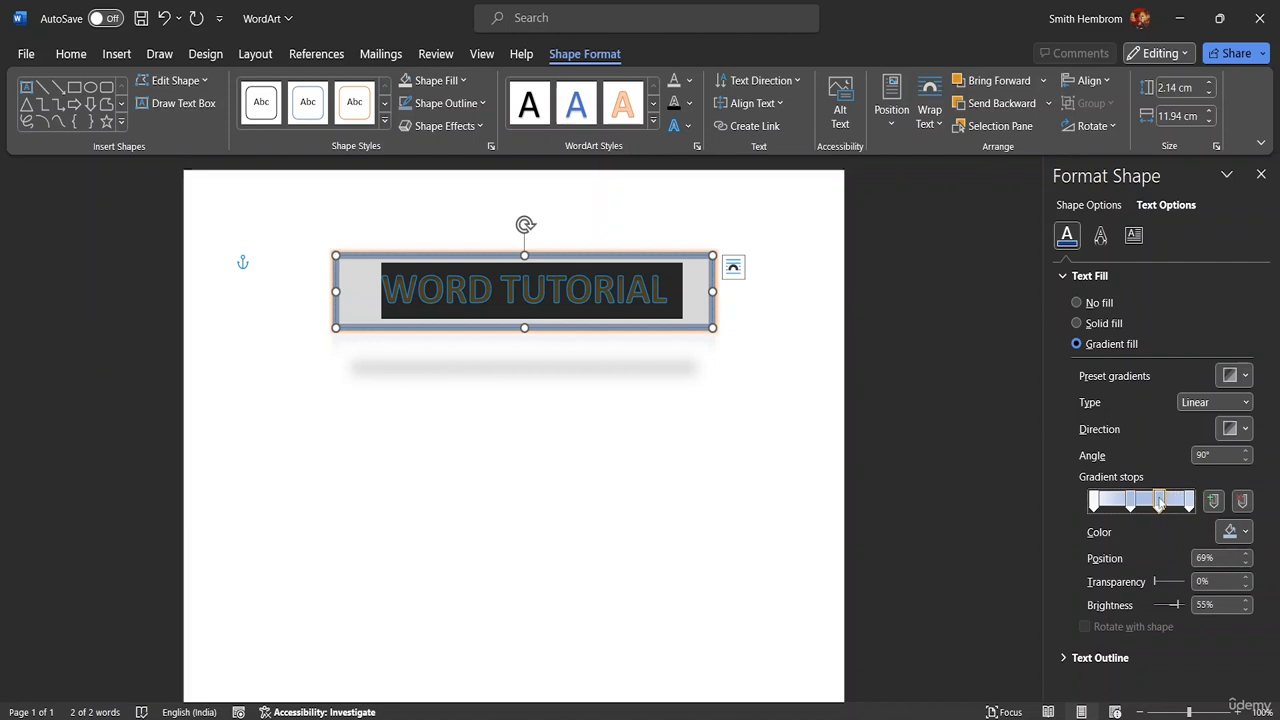
pyautogui.click(1238, 532)
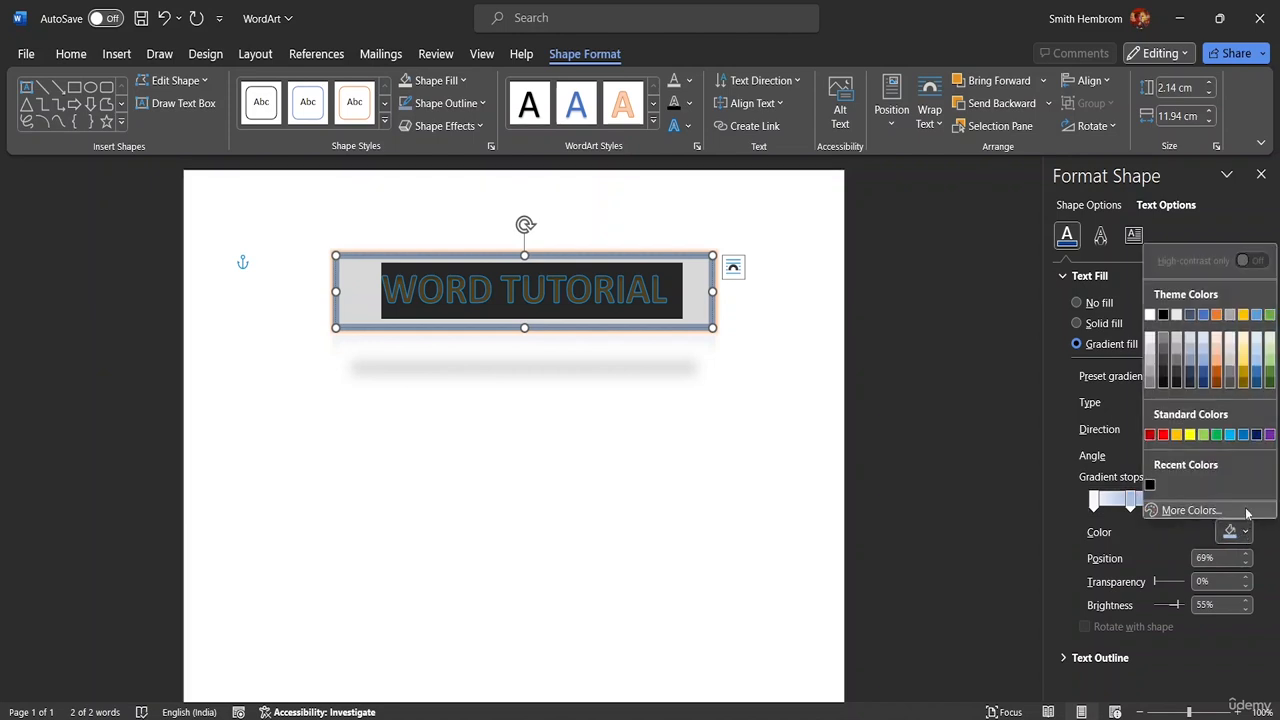
pyautogui.click(1205, 376)
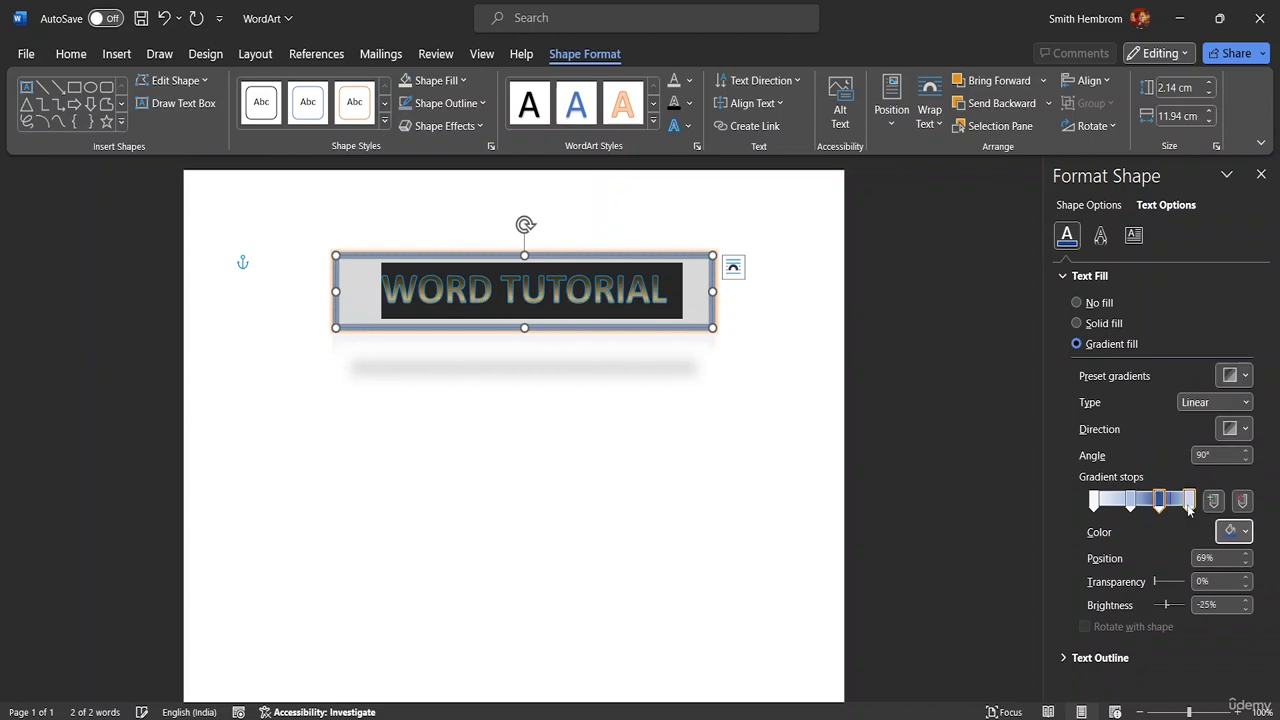
# Step: Colour the last gradient stop of the text fill theme blue with 40% brightness, and deselect the WordArt
pyautogui.click(1190, 508)
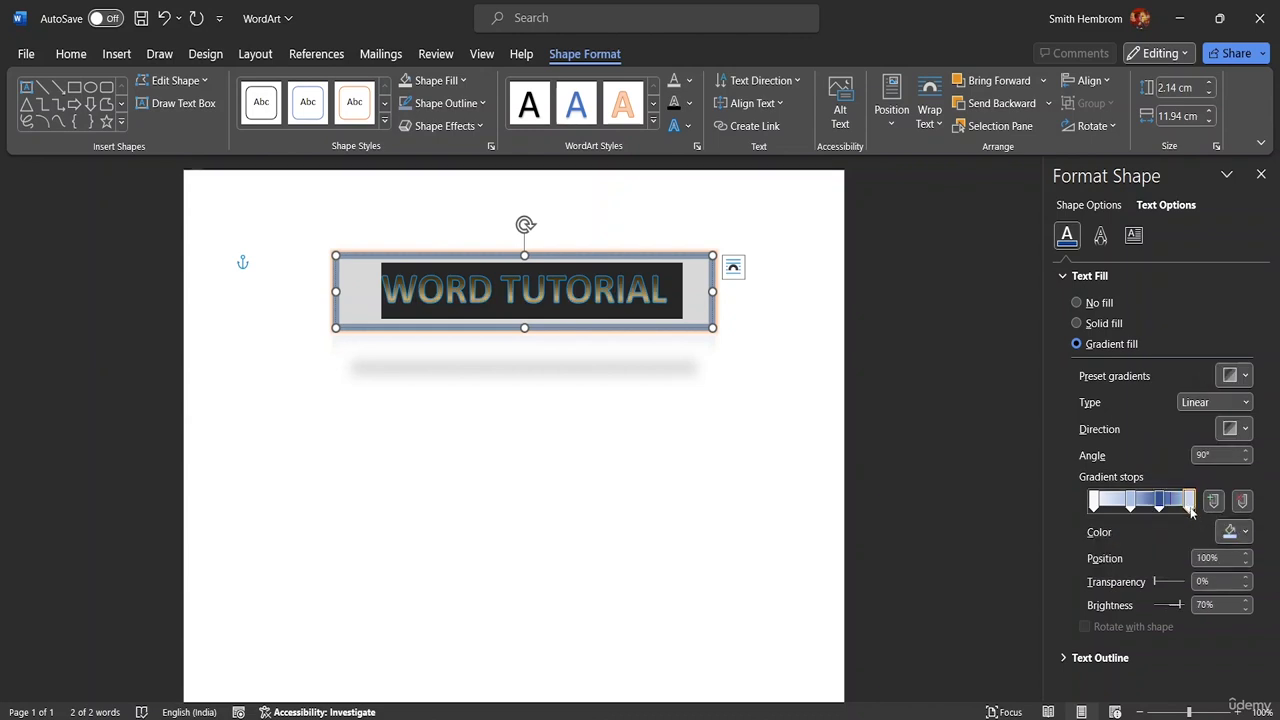
pyautogui.click(1244, 535)
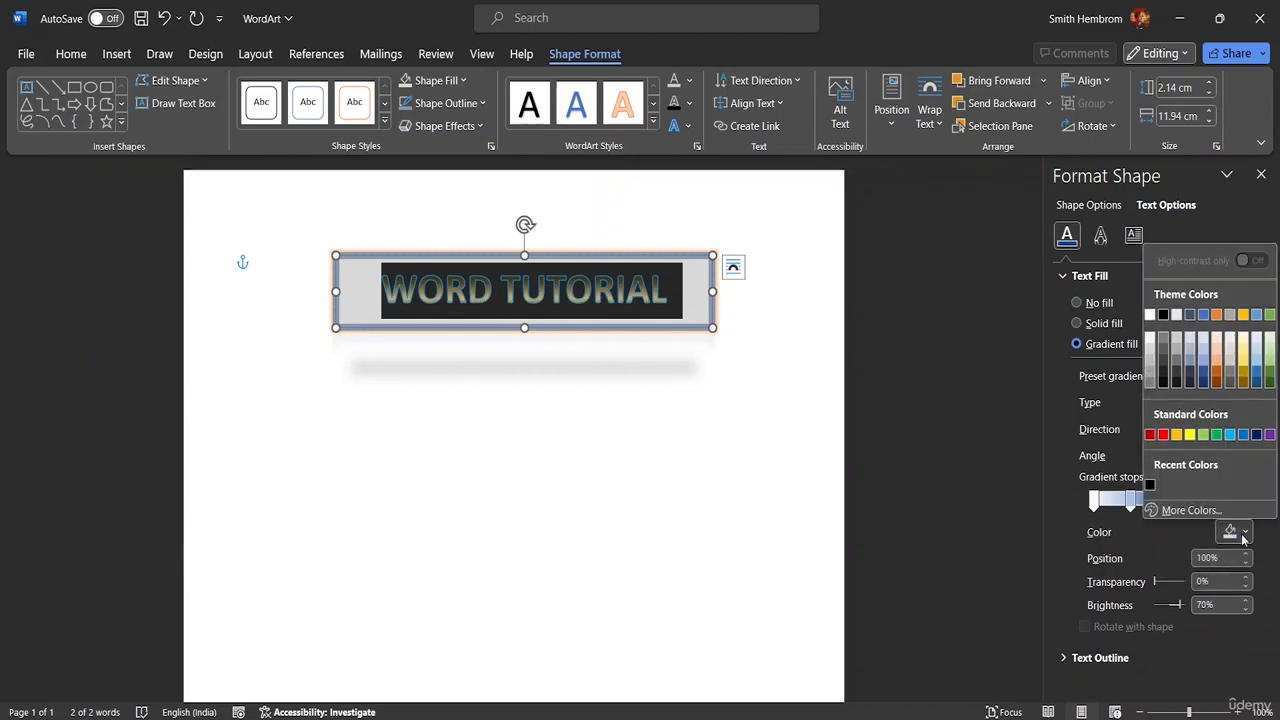
pyautogui.click(1205, 372)
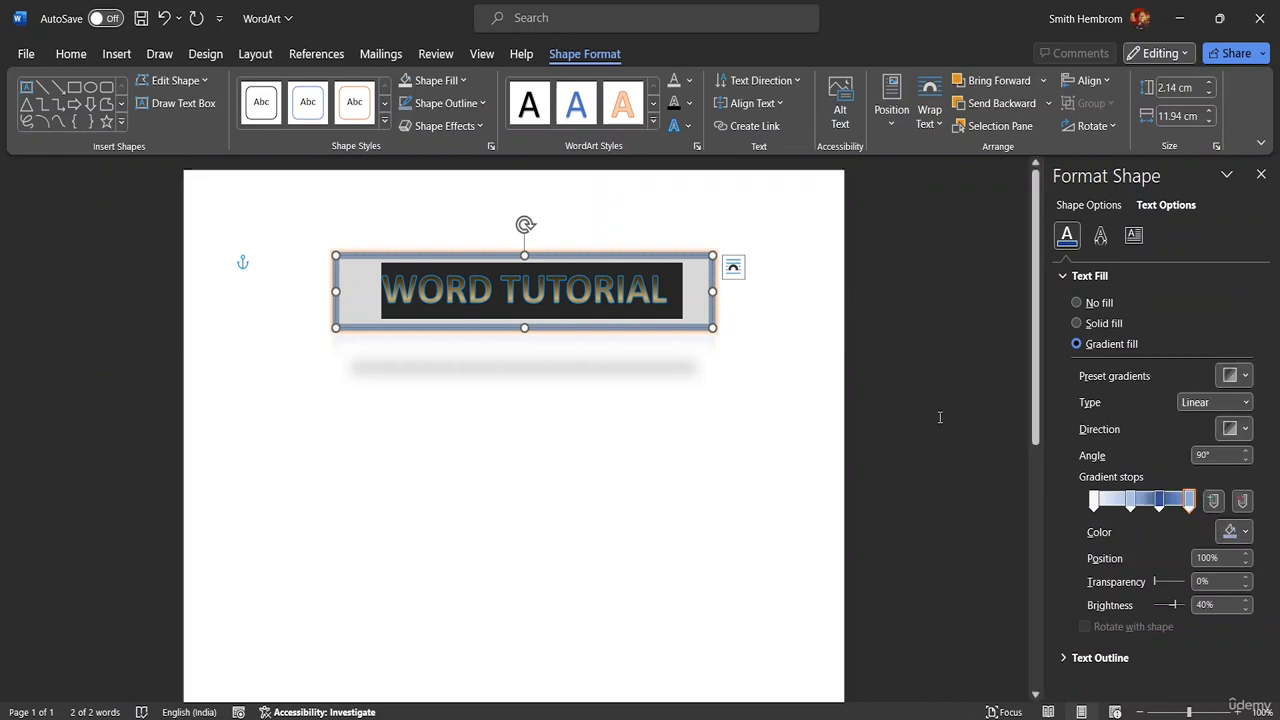
pyautogui.click(846, 390)
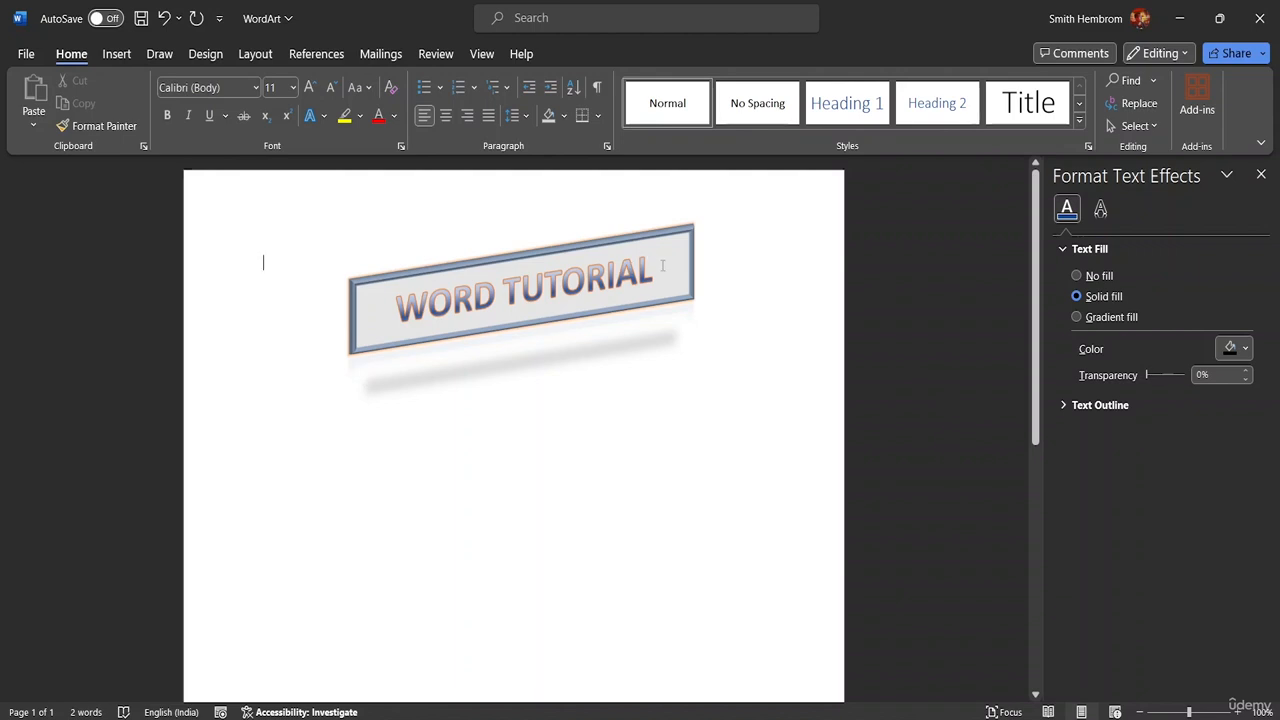
# Step: Reselect the WordArt and give its title text a 2¼ pt outline in a dark theme colour
pyautogui.moveTo(662, 265); pyautogui.dragTo(380, 290)
pyautogui.click(1076, 317)
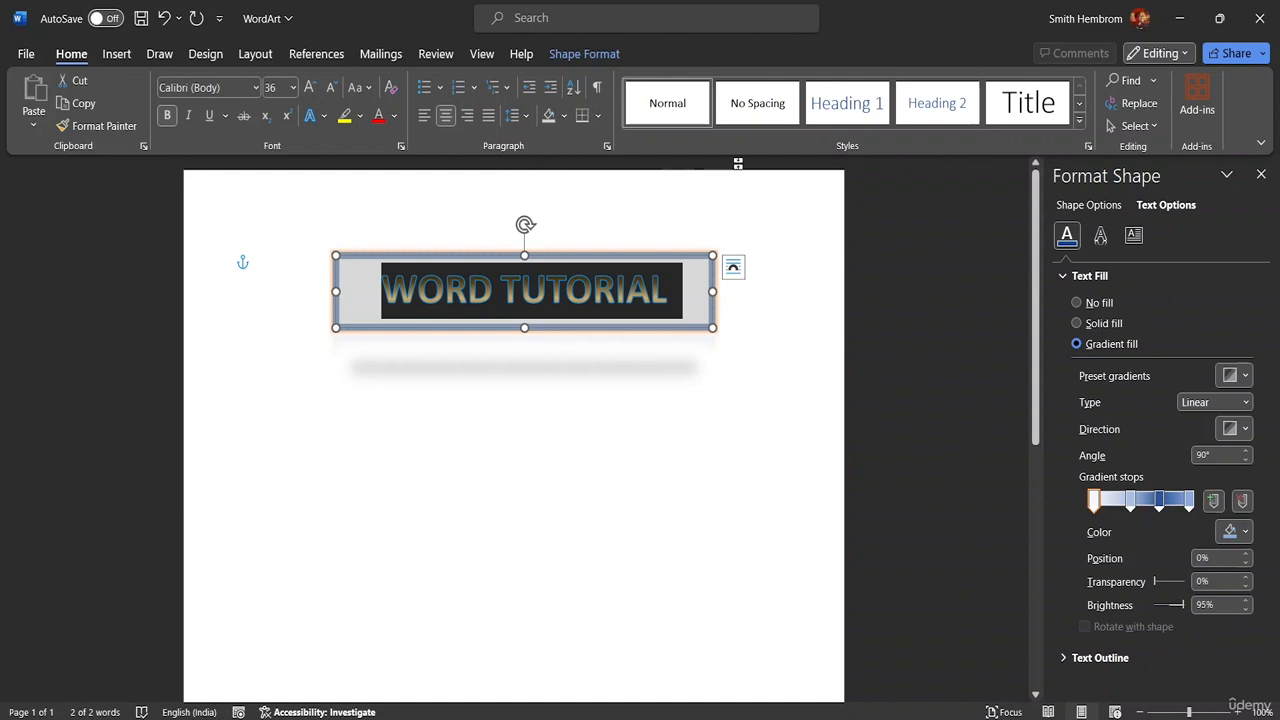
pyautogui.click(713, 289)
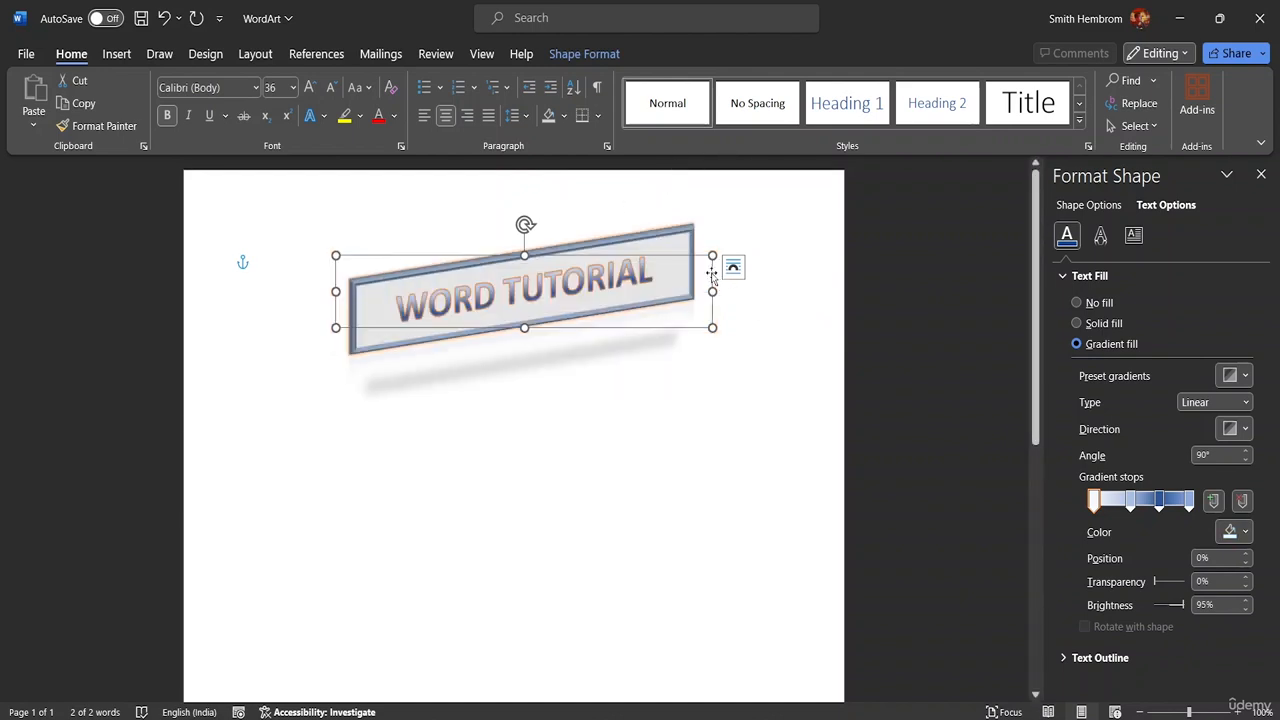
pyautogui.click(575, 56)
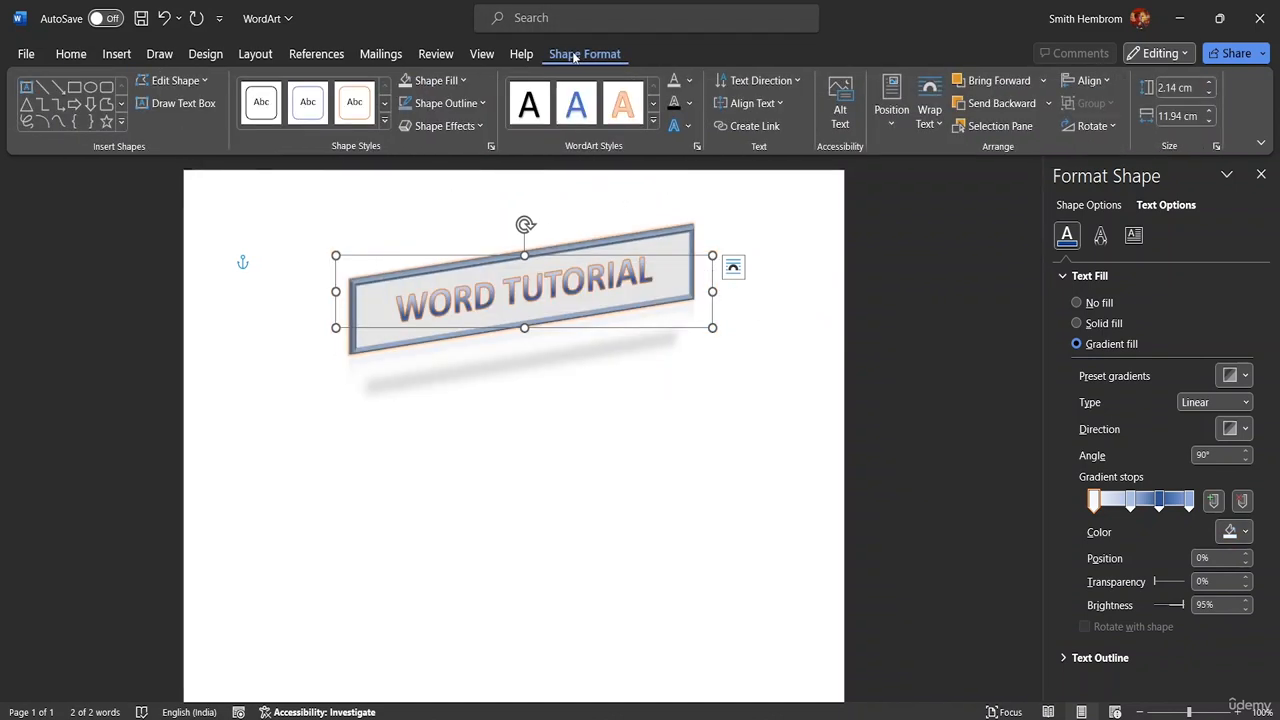
pyautogui.click(689, 105)
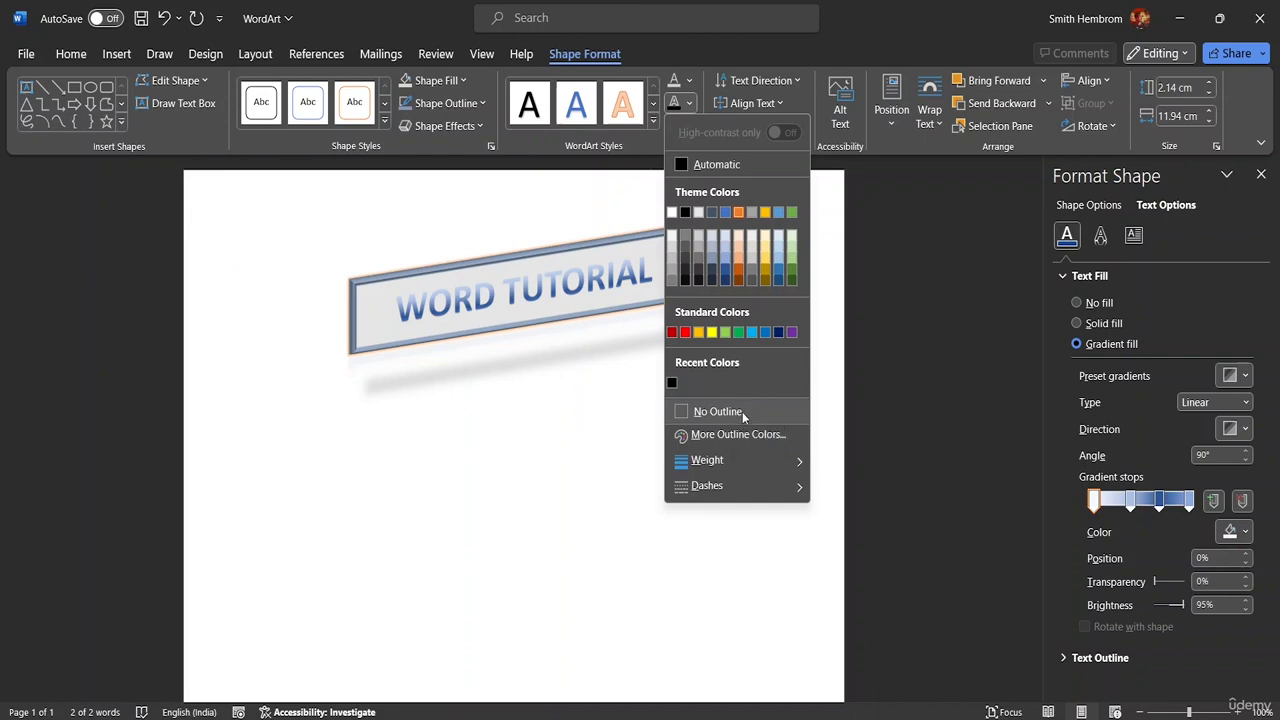
pyautogui.moveTo(734, 463)
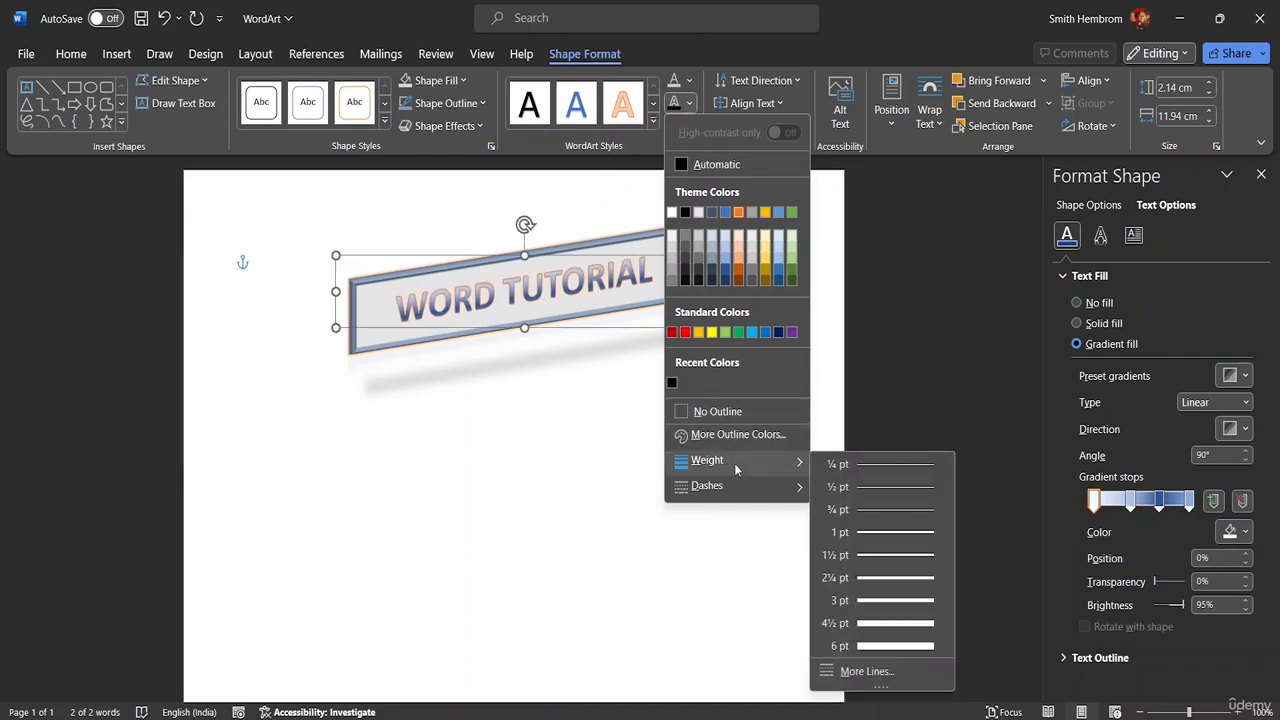
pyautogui.click(856, 580)
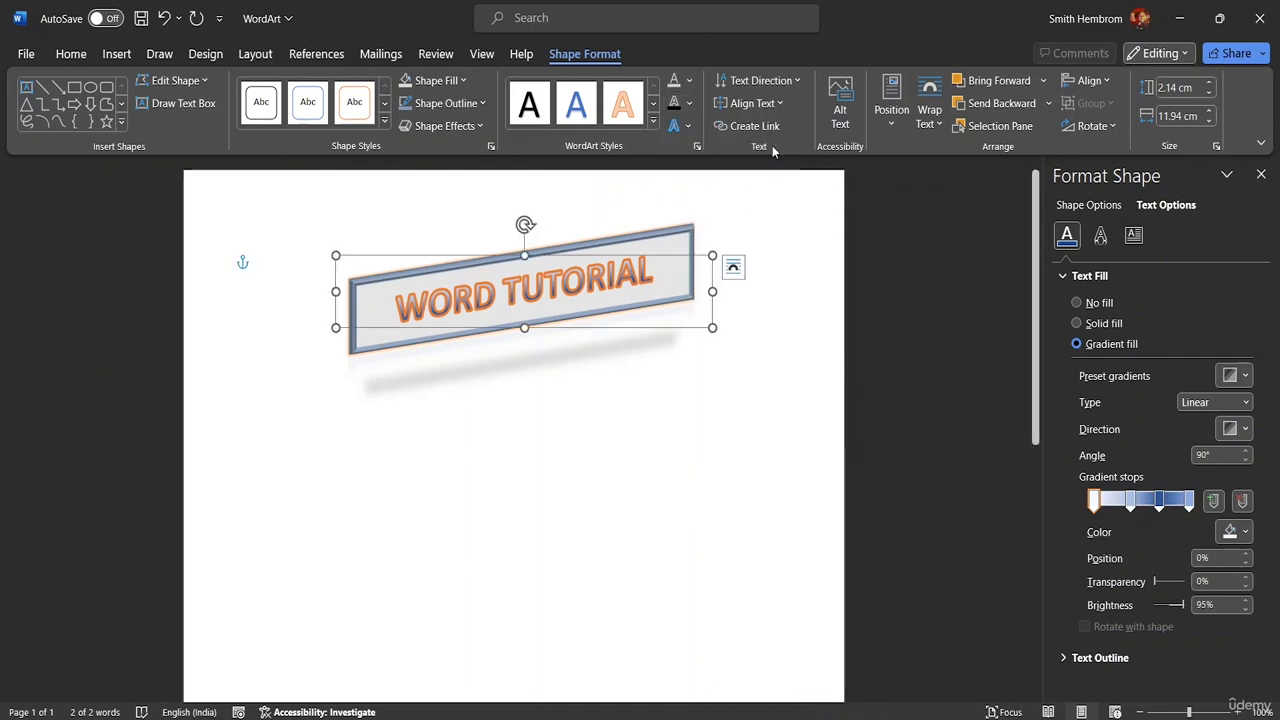
pyautogui.click(689, 104)
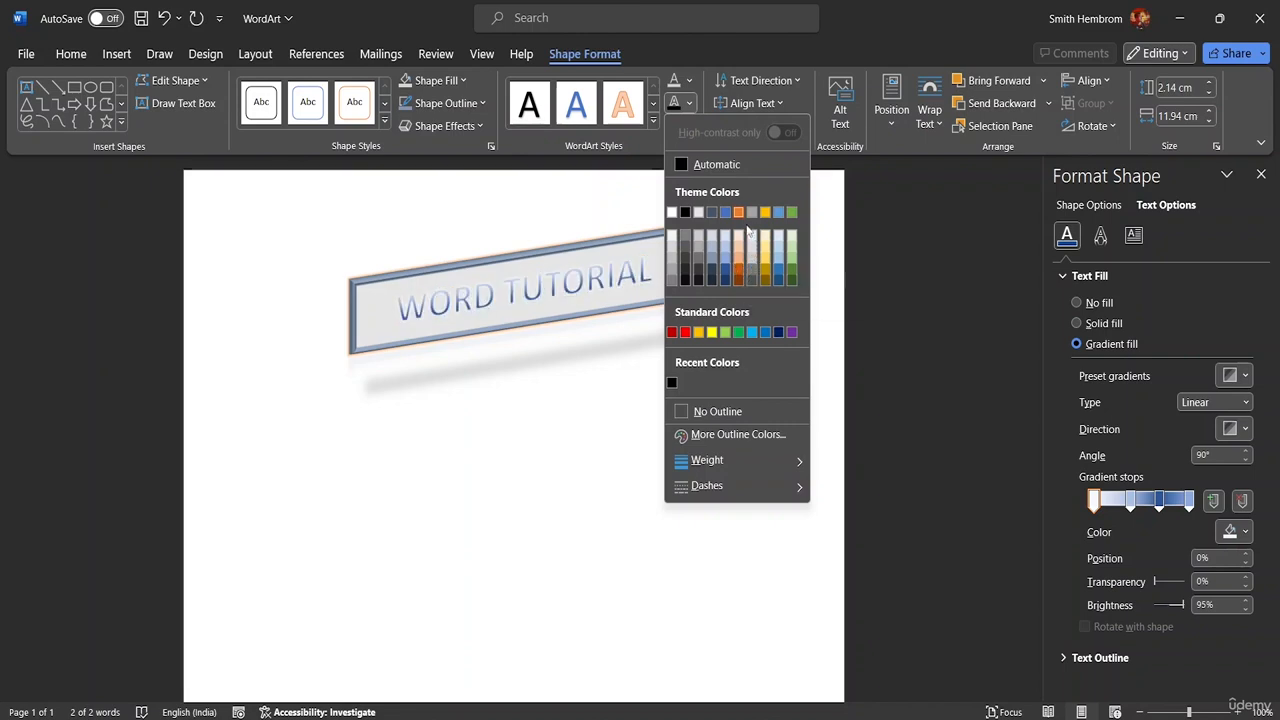
pyautogui.click(696, 270)
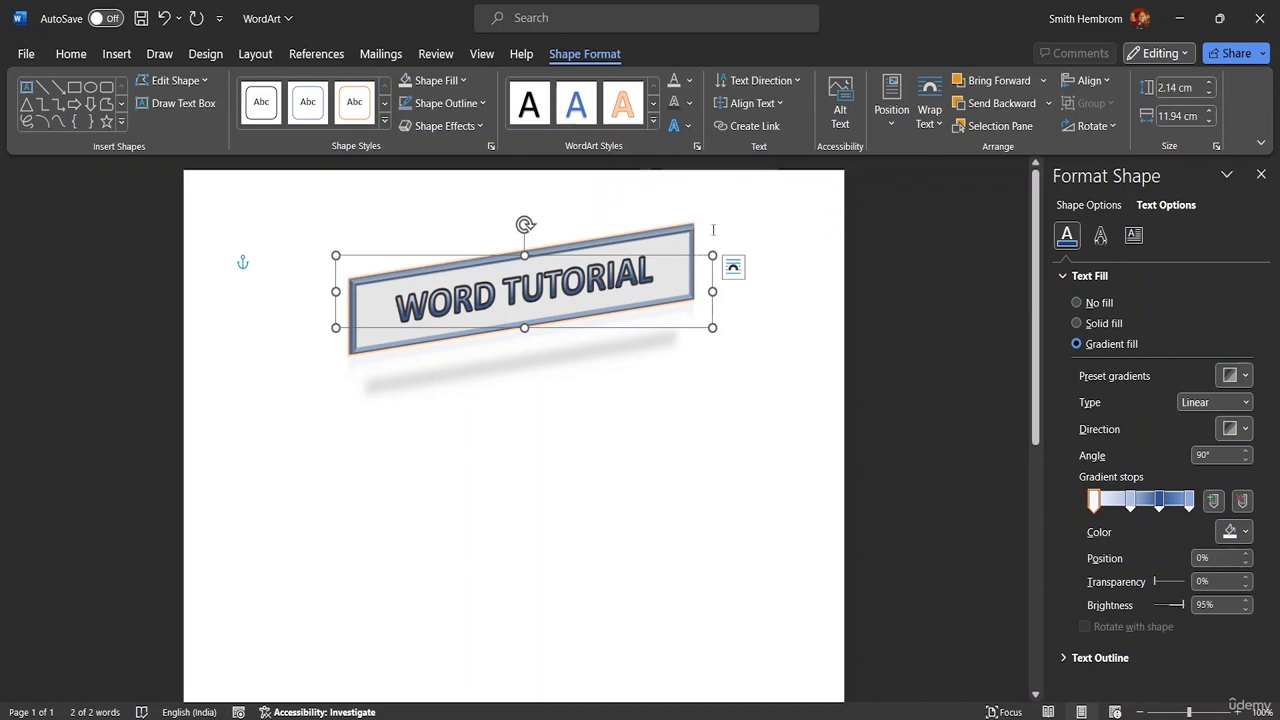
pyautogui.click(688, 106)
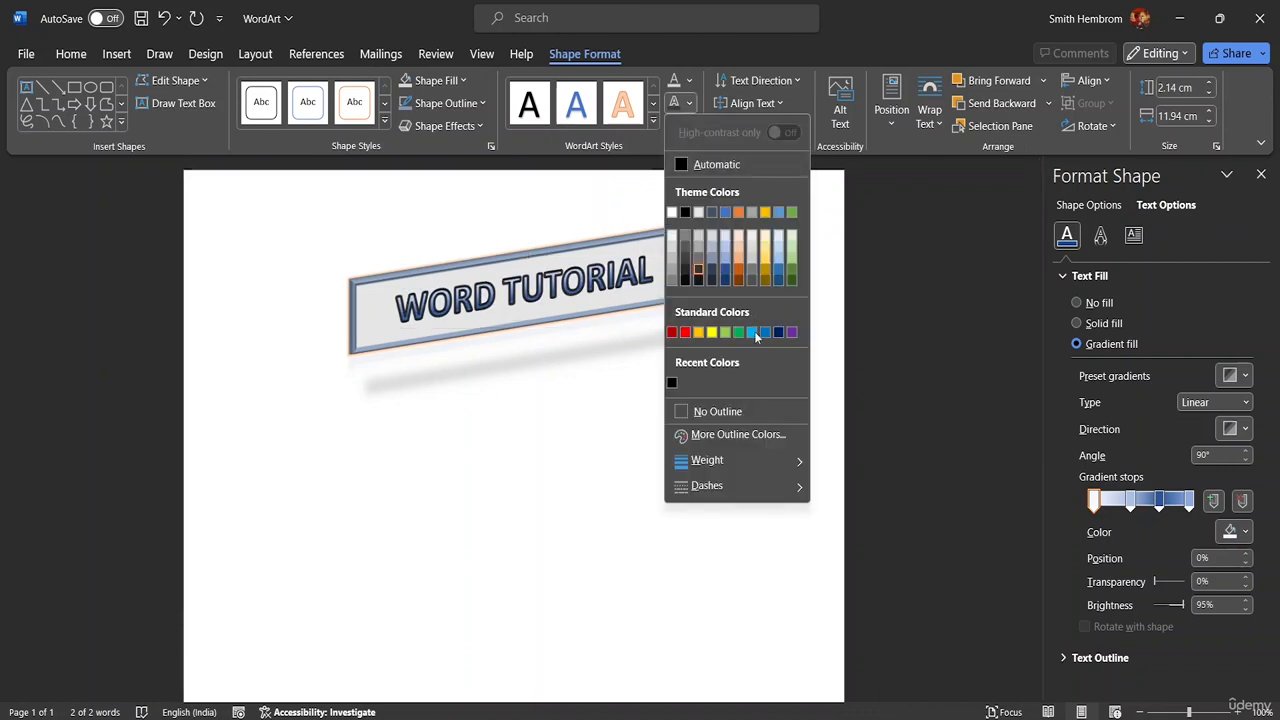
pyautogui.moveTo(767, 493)
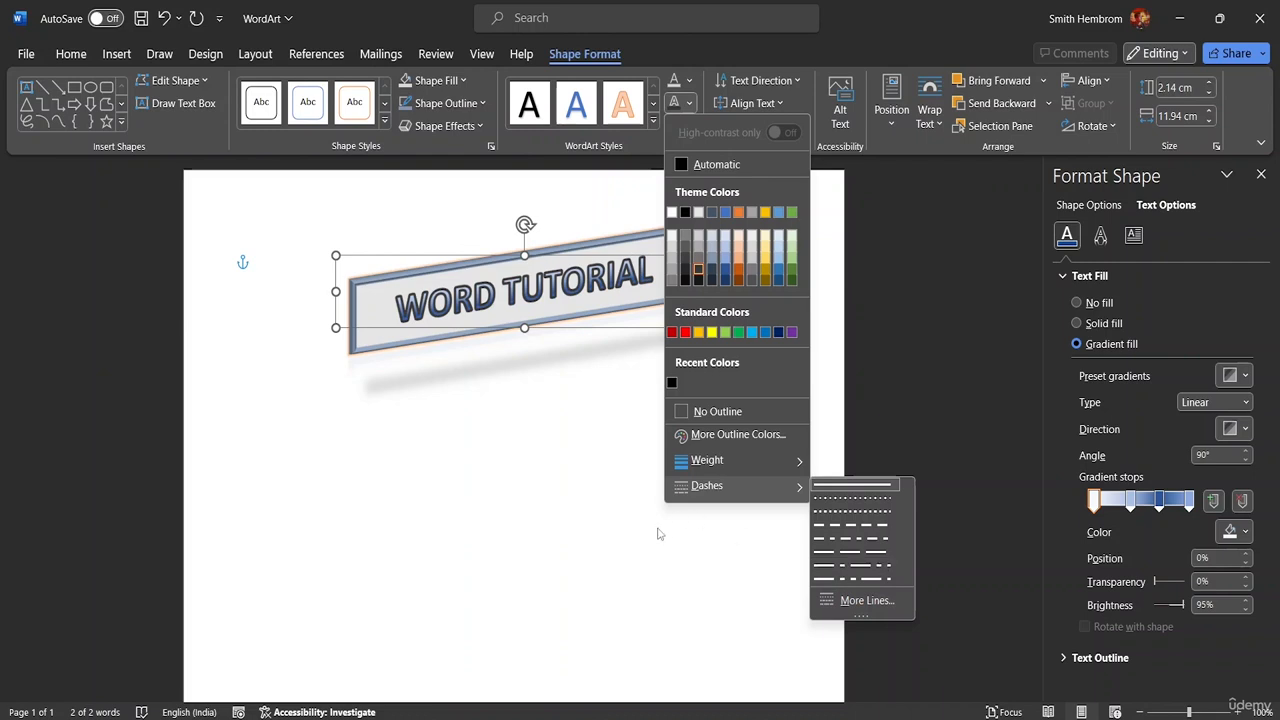
pyautogui.click(645, 500)
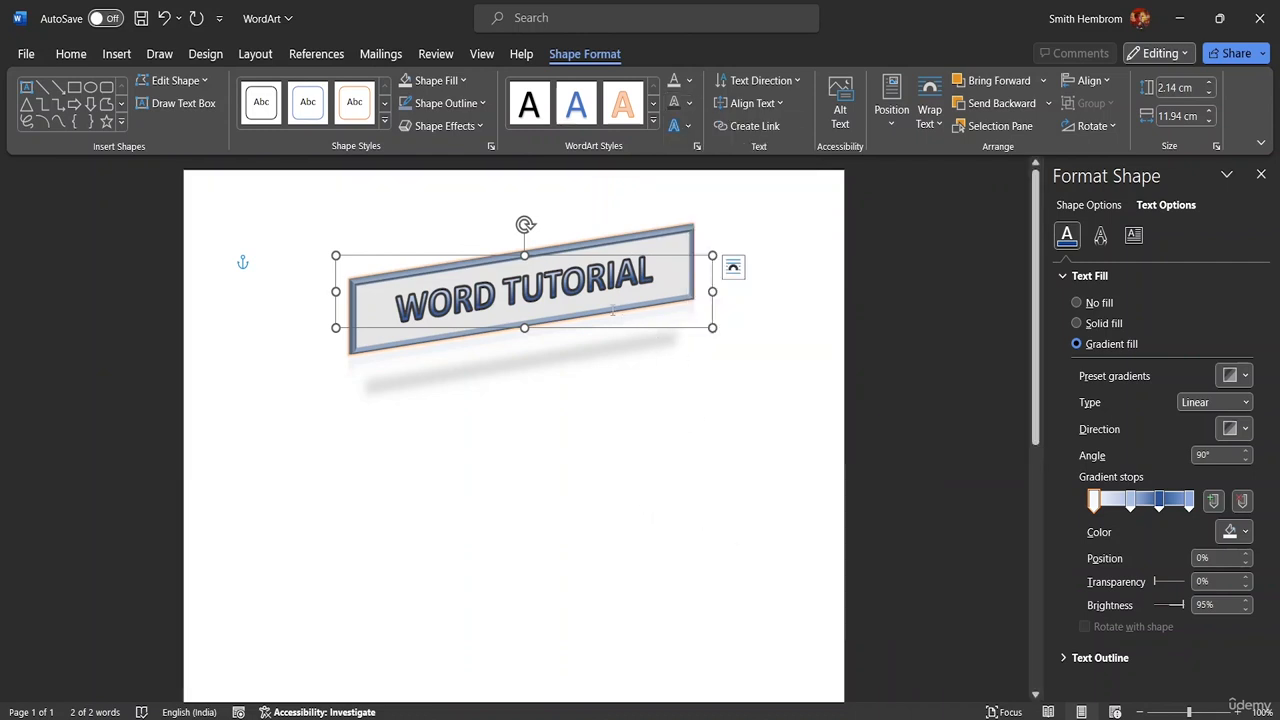
# Step: Give the title's text outline the custom dark purple-blue colour #260B69
pyautogui.click(688, 103)
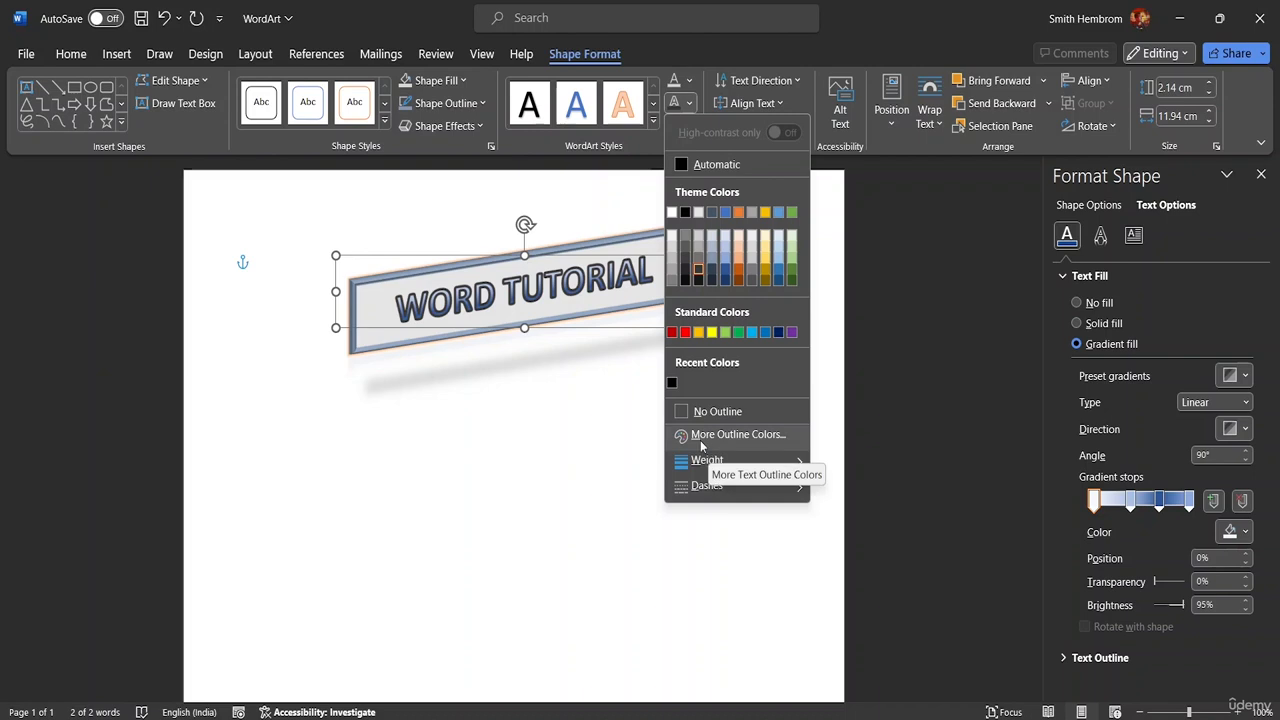
pyautogui.click(700, 437)
pyautogui.moveTo(624, 302)
pyautogui.mouseDown()
pyautogui.moveTo(594, 302)
pyautogui.moveTo(609, 291)
pyautogui.mouseUp()
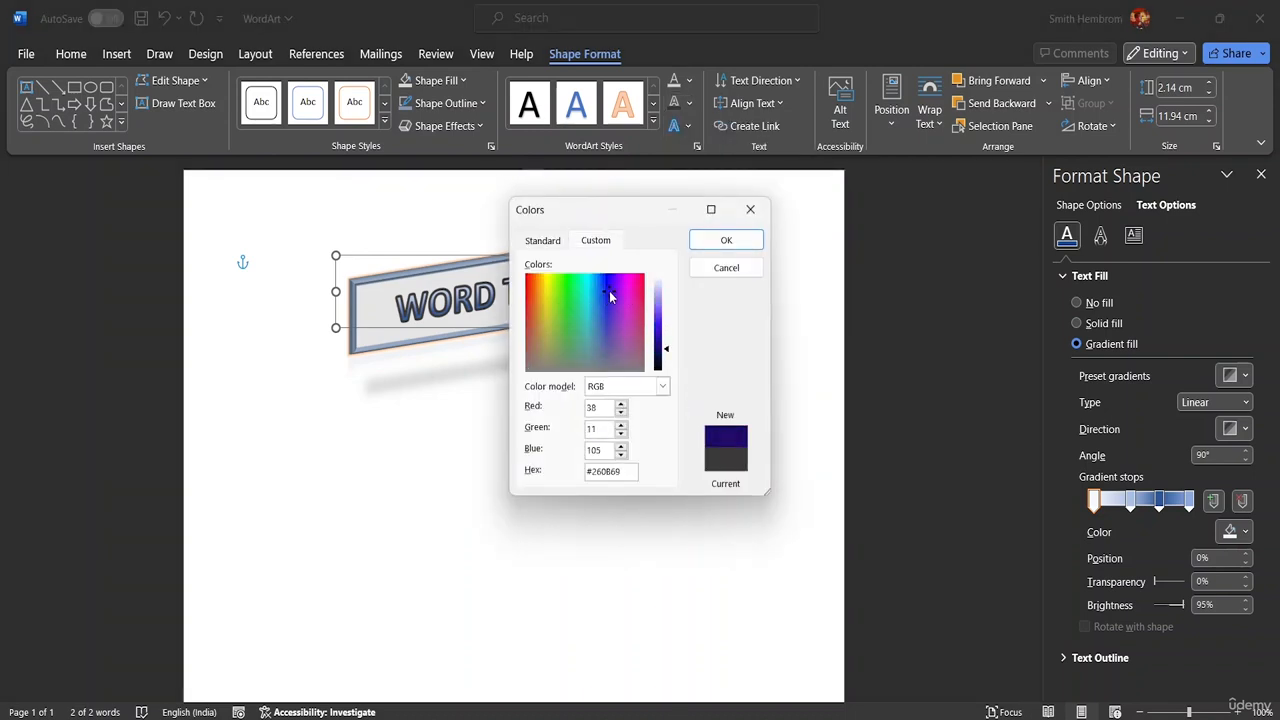
pyautogui.click(724, 241)
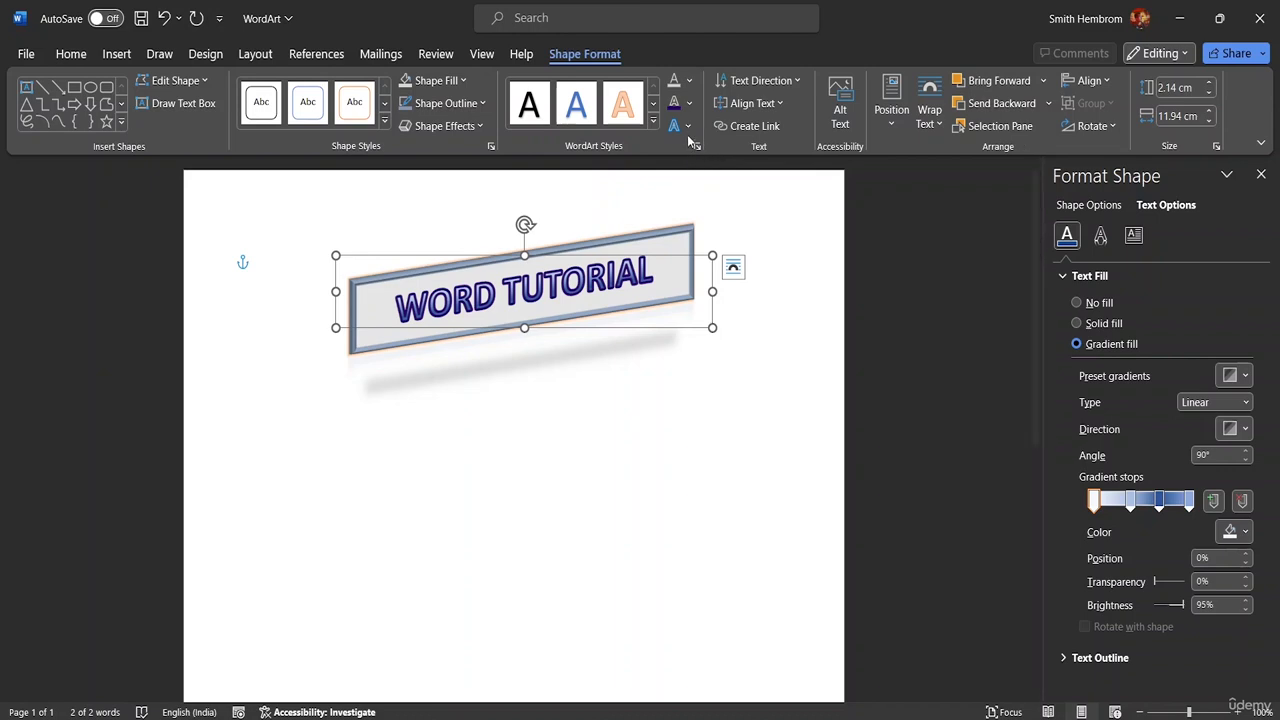
pyautogui.click(659, 283)
pyautogui.moveTo(665, 289); pyautogui.dragTo(380, 289)
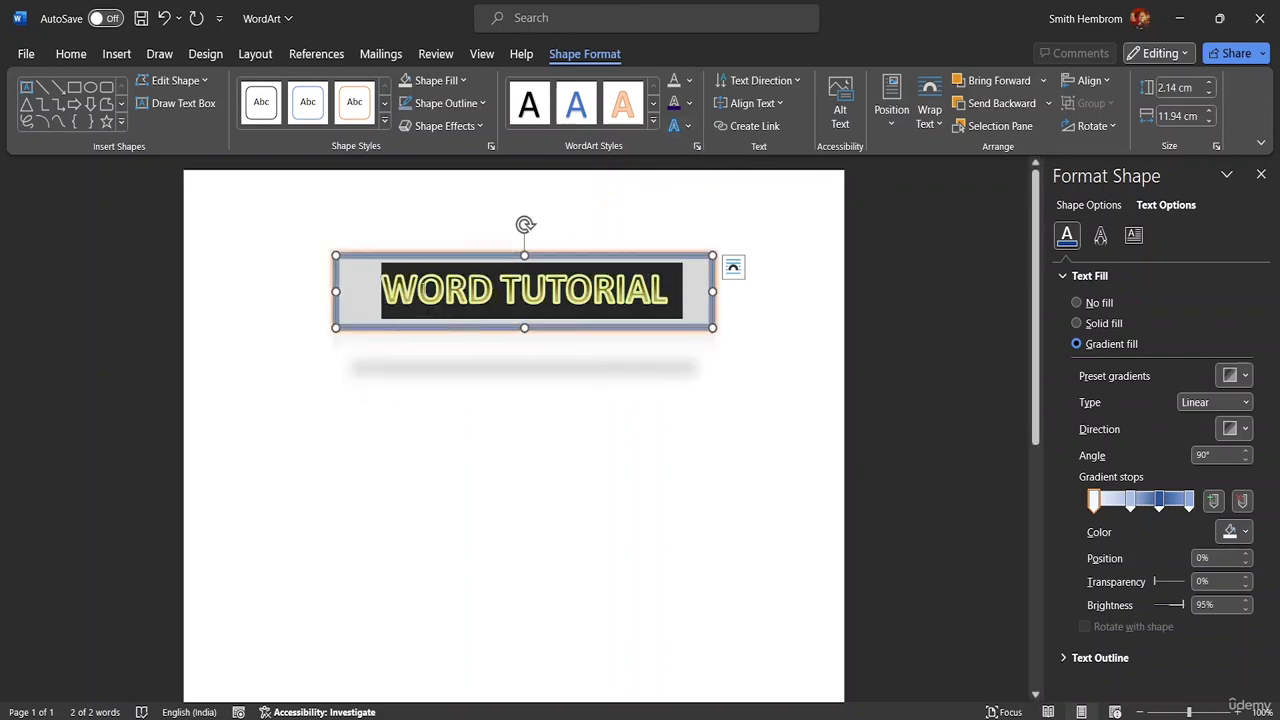
pyautogui.click(676, 127)
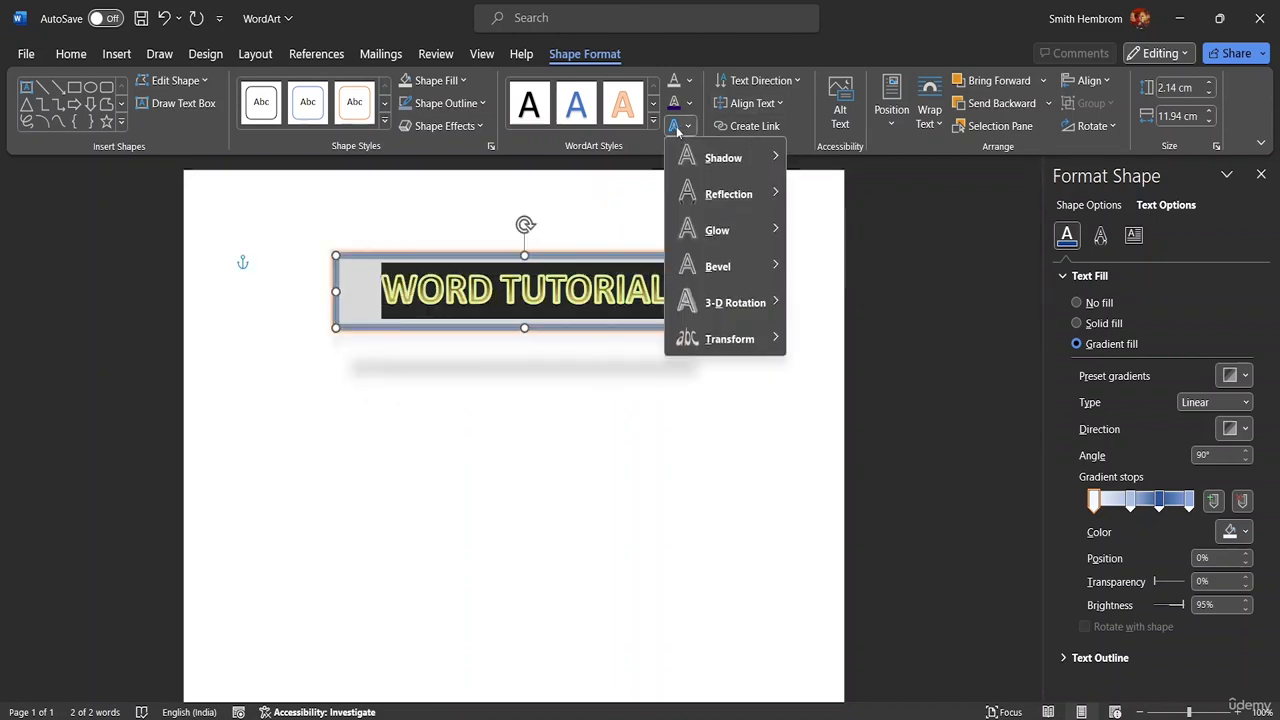
pyautogui.moveTo(730, 165)
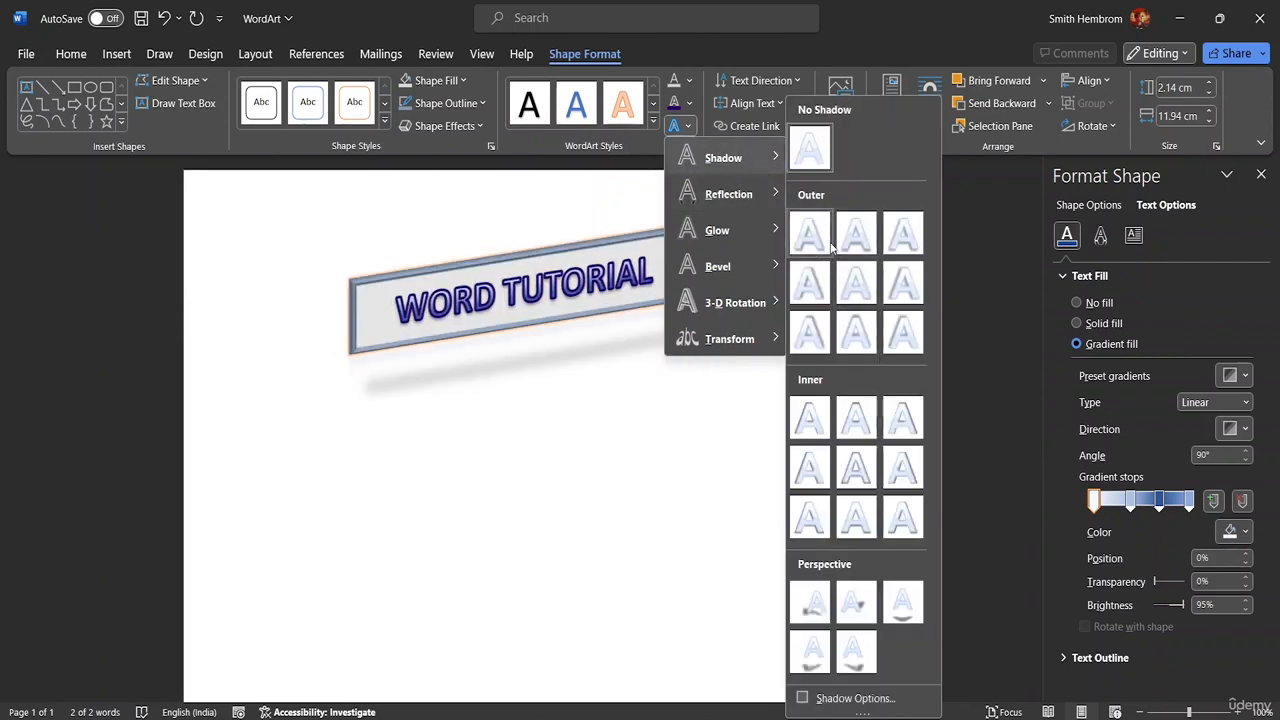
pyautogui.moveTo(757, 160)
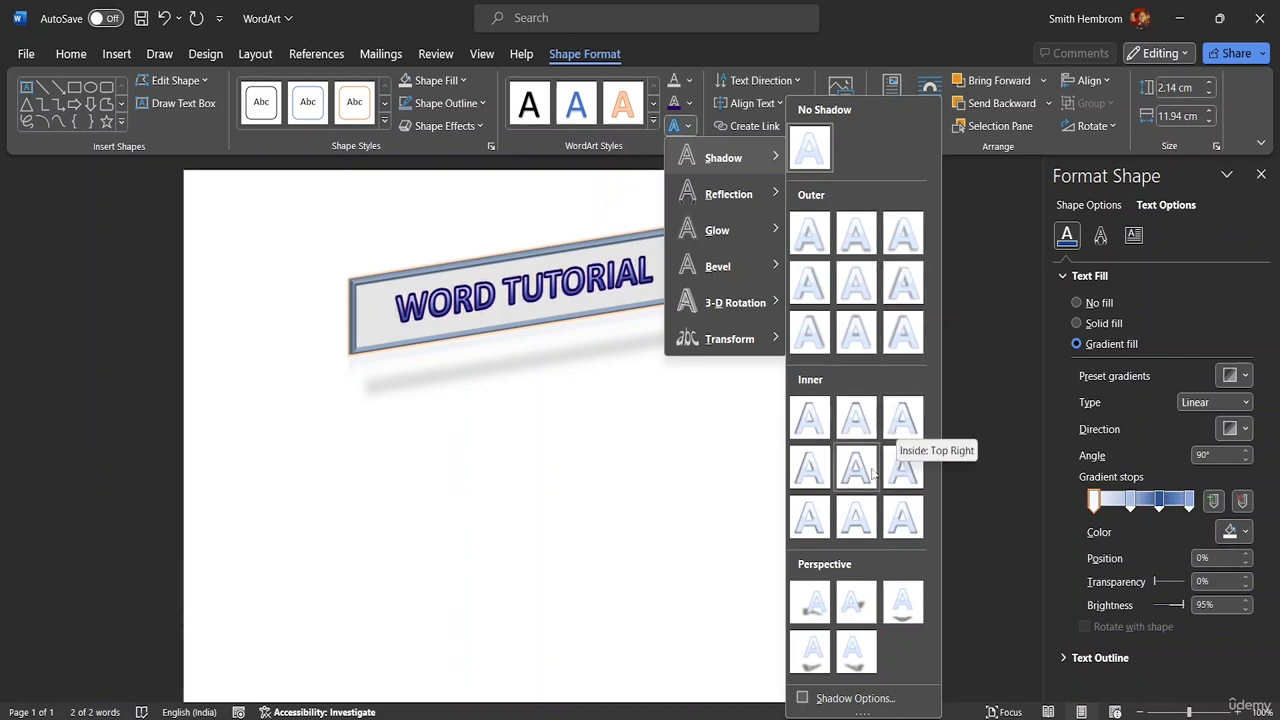
pyautogui.click(240, 260)
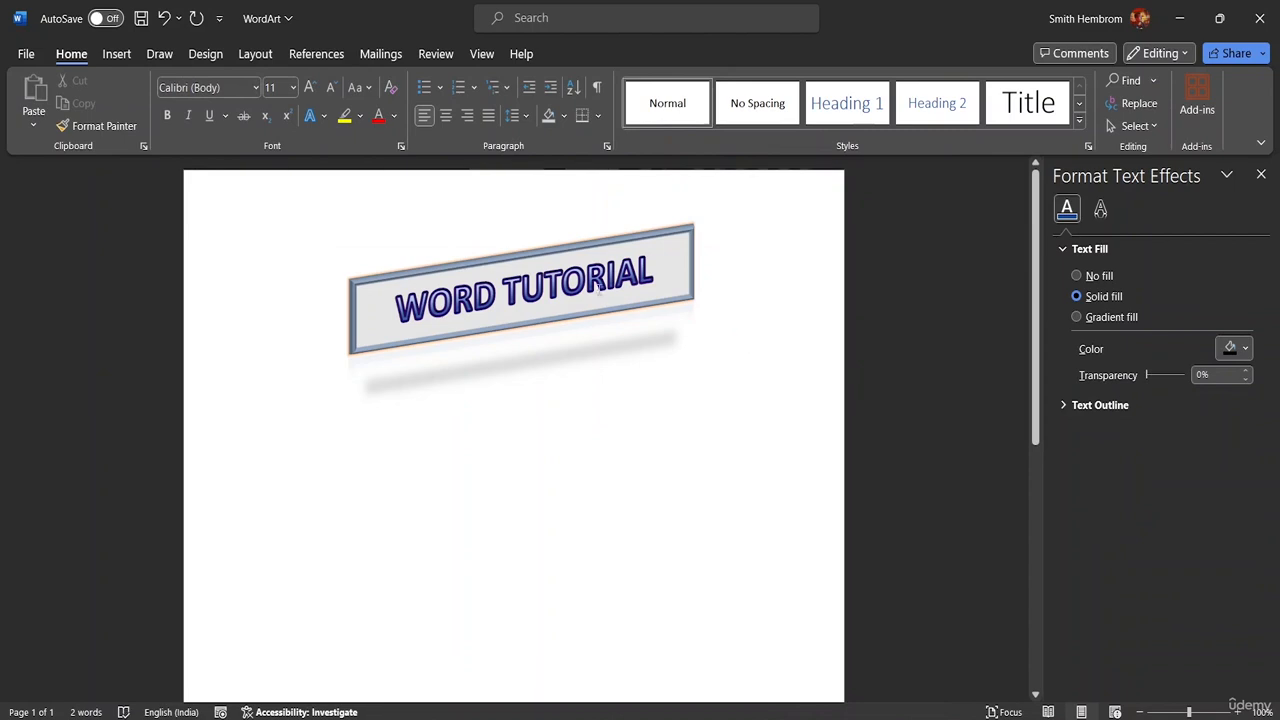
# Step: Reselect the whole "WORD TUTORIAL" text and try the third Parallel preset of the 3-D Rotation text effect
pyautogui.click(668, 292)
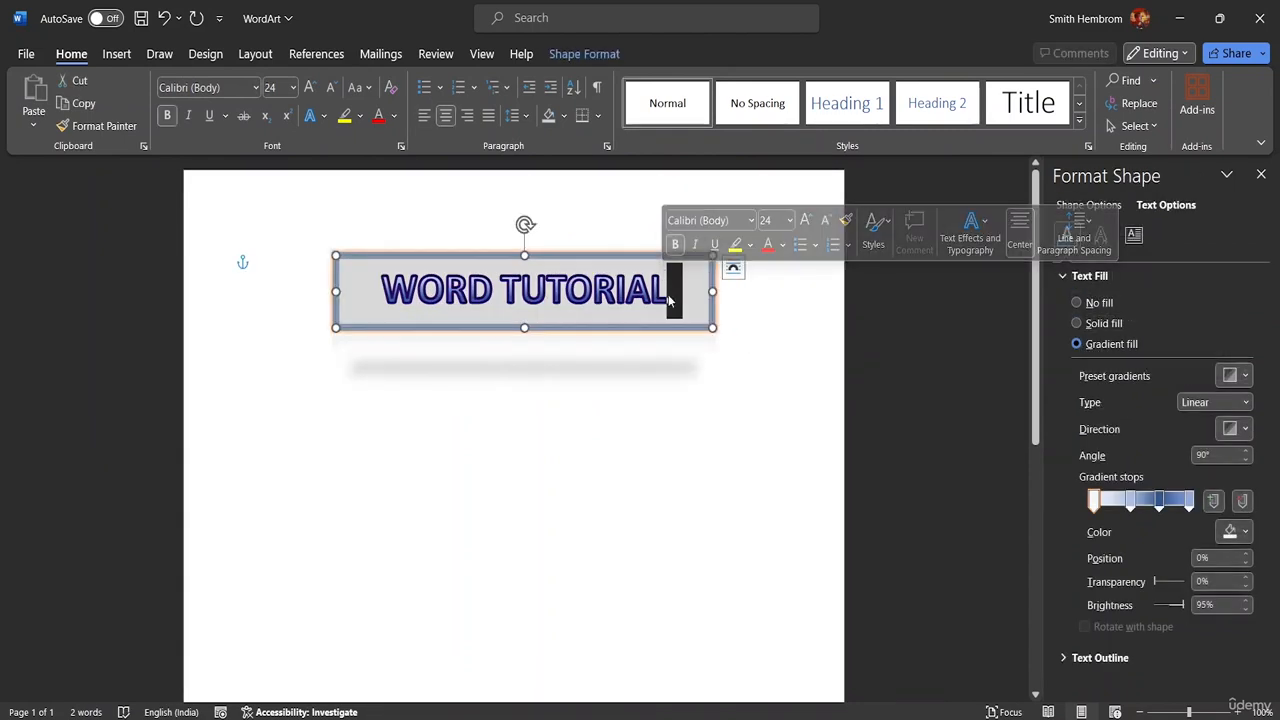
pyautogui.click(670, 293)
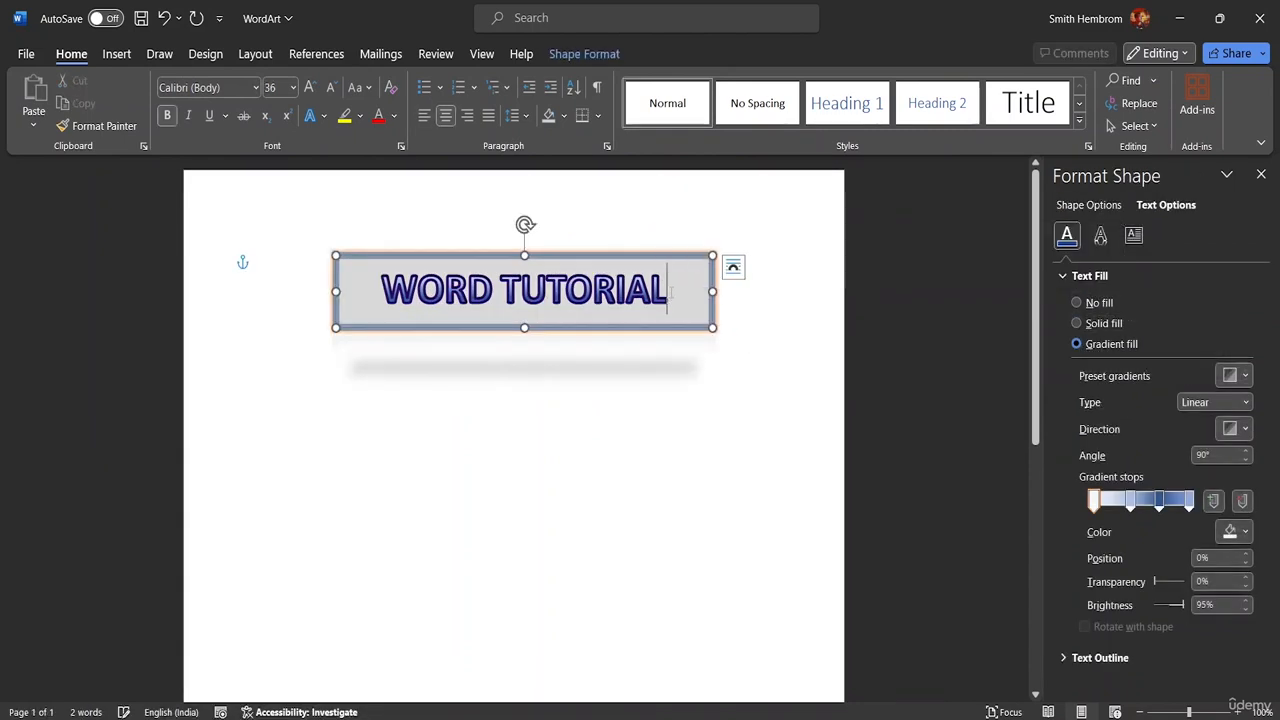
pyautogui.moveTo(670, 293); pyautogui.dragTo(380, 292)
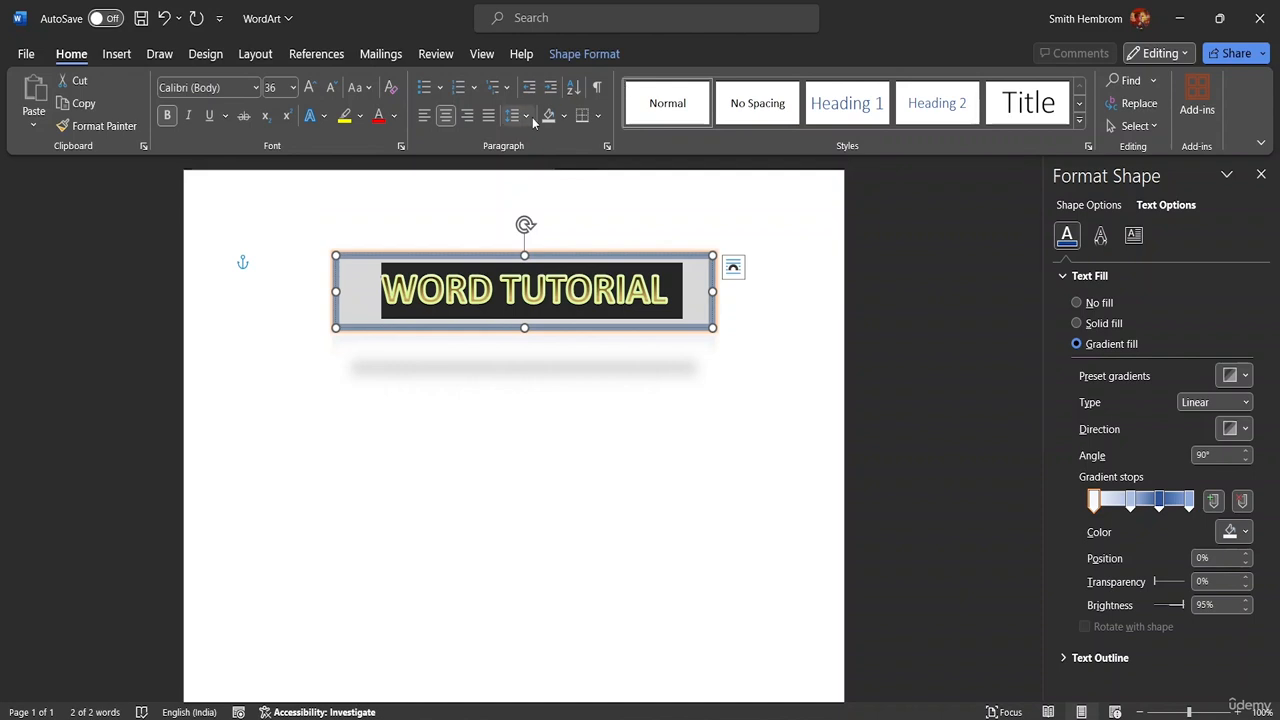
pyautogui.click(580, 55)
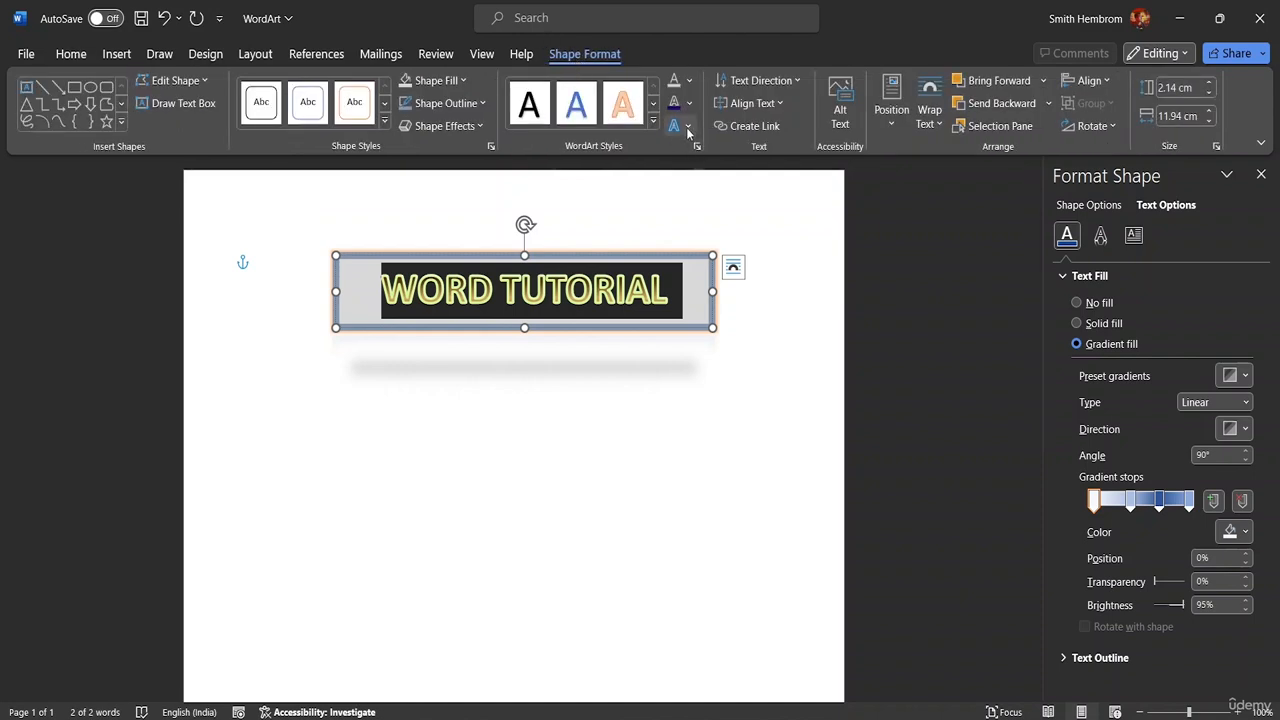
pyautogui.click(687, 127)
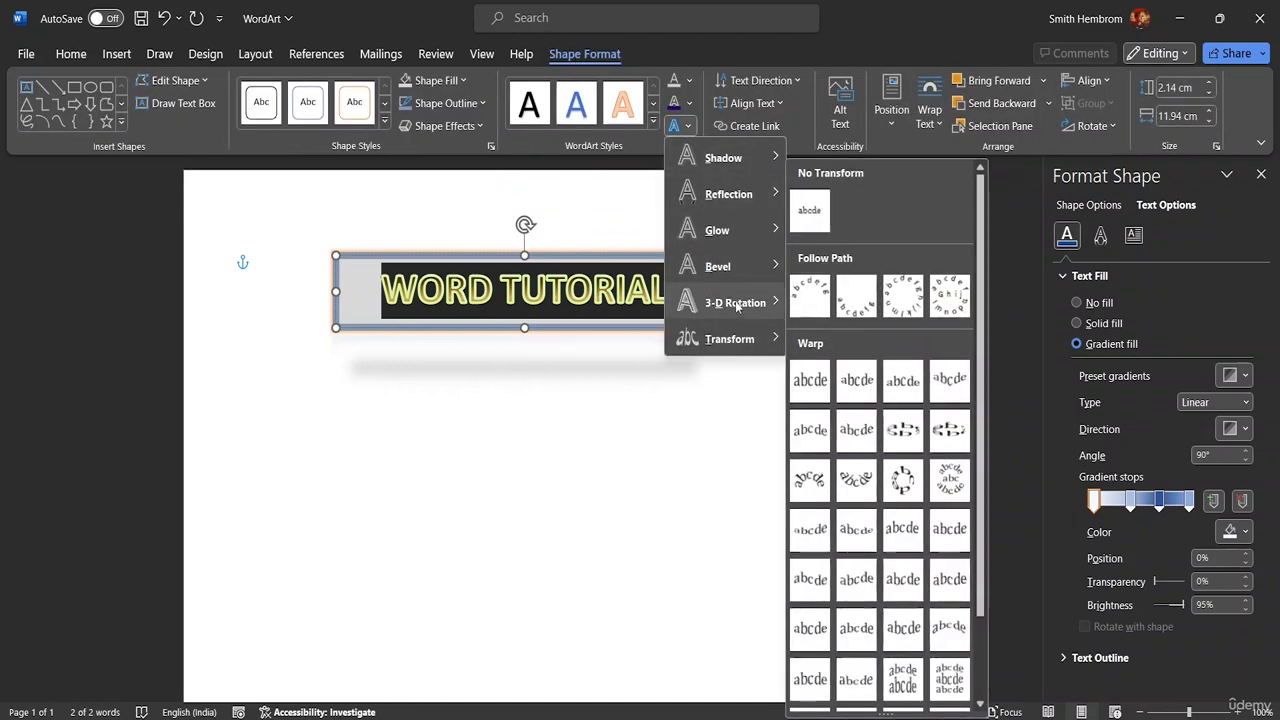
pyautogui.moveTo(737, 305)
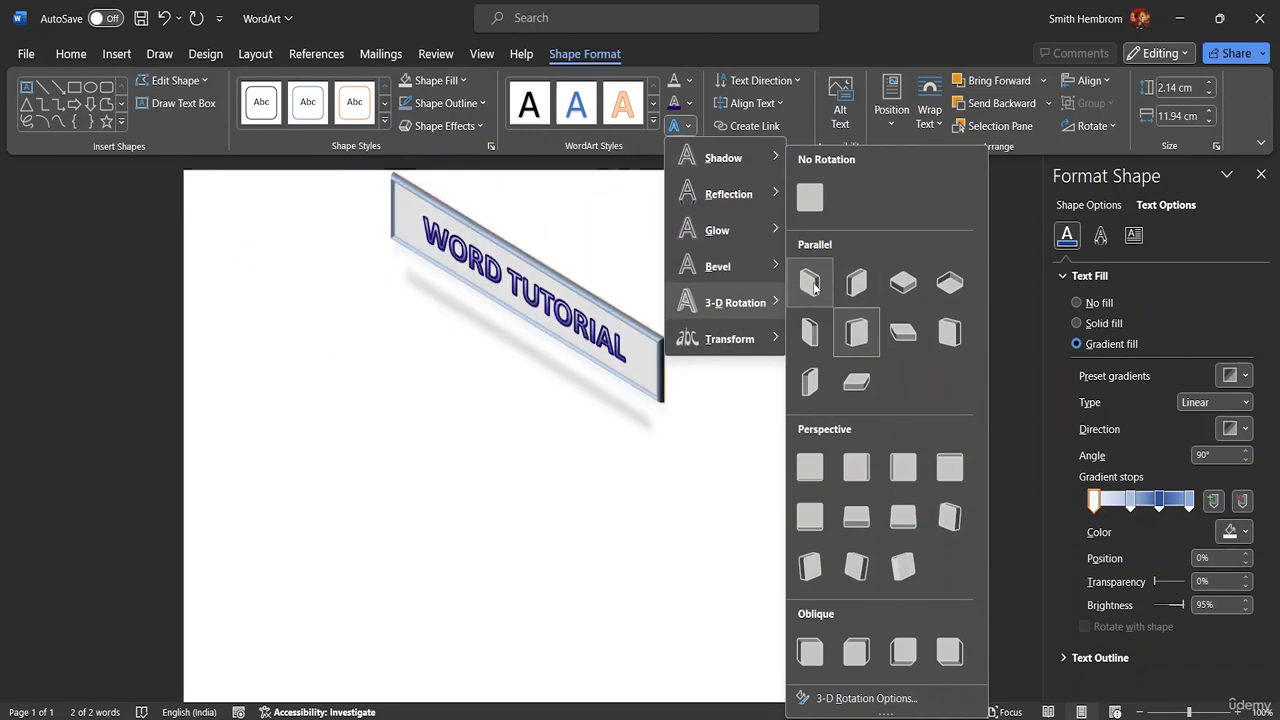
pyautogui.click(895, 288)
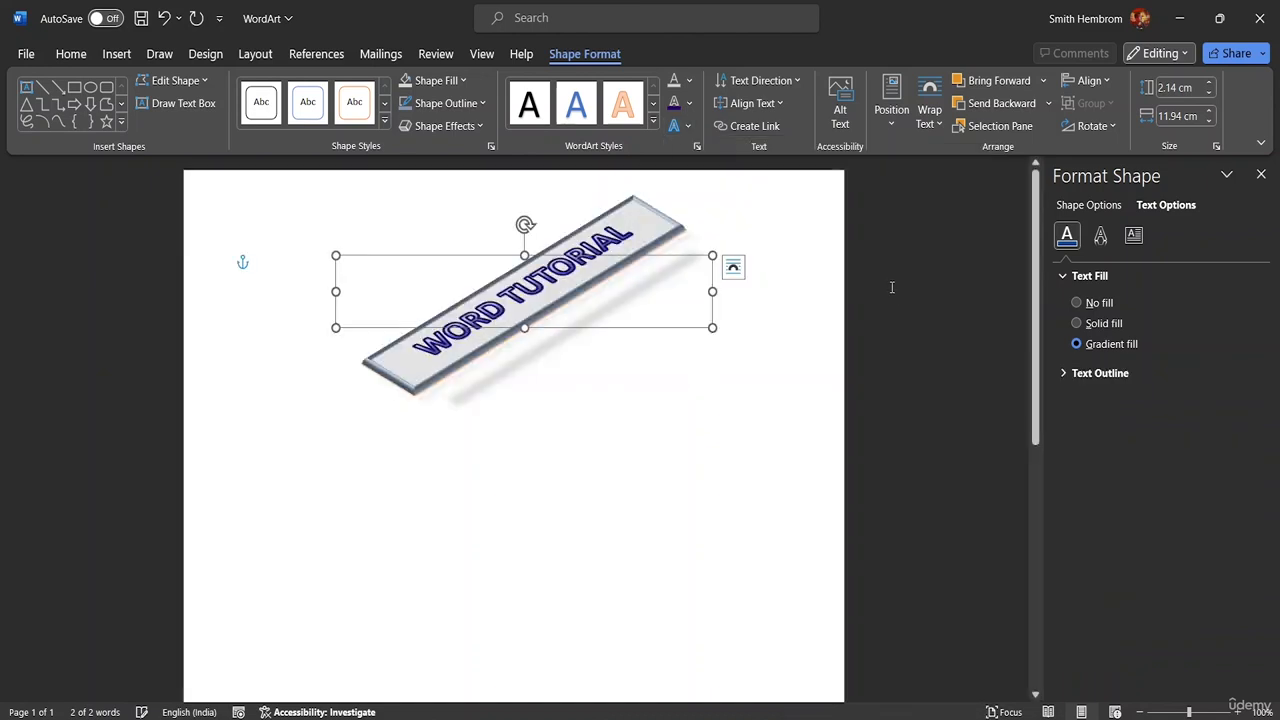
# Step: Set the title's 3-D rotation to No Rotation and apply the Stop warp transform to its text
pyautogui.click(676, 125)
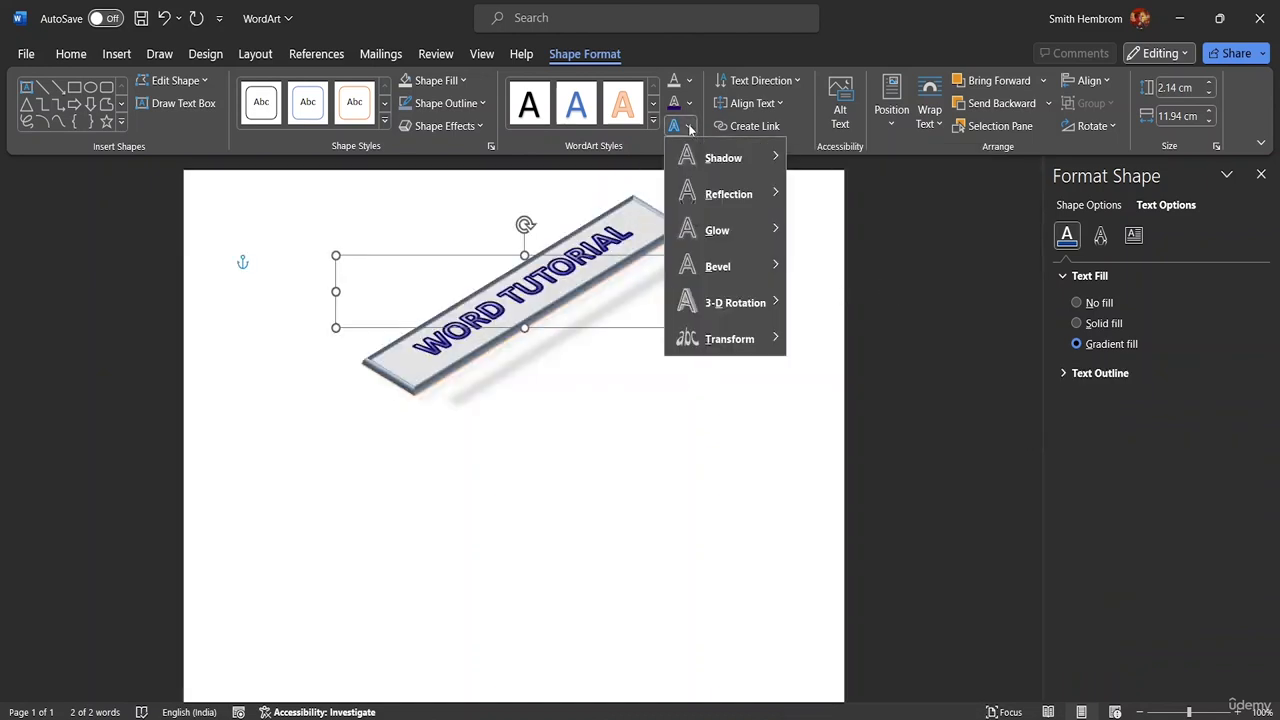
pyautogui.moveTo(733, 341)
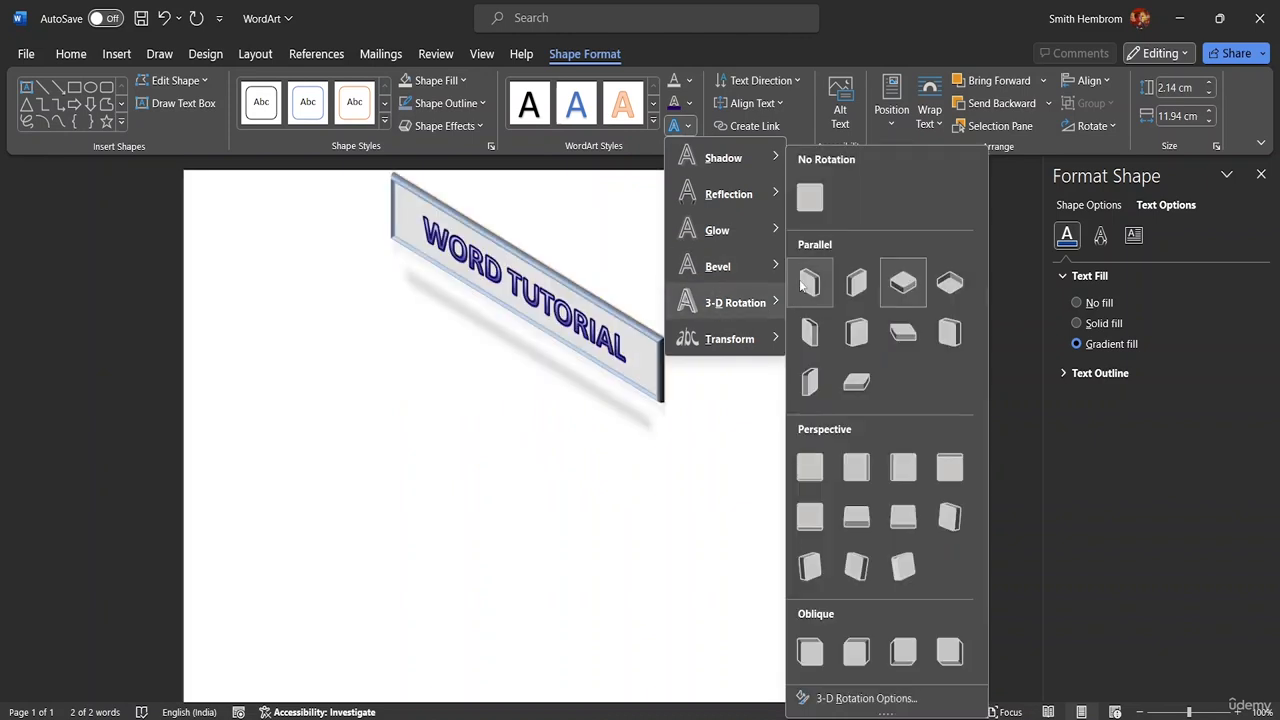
pyautogui.click(808, 197)
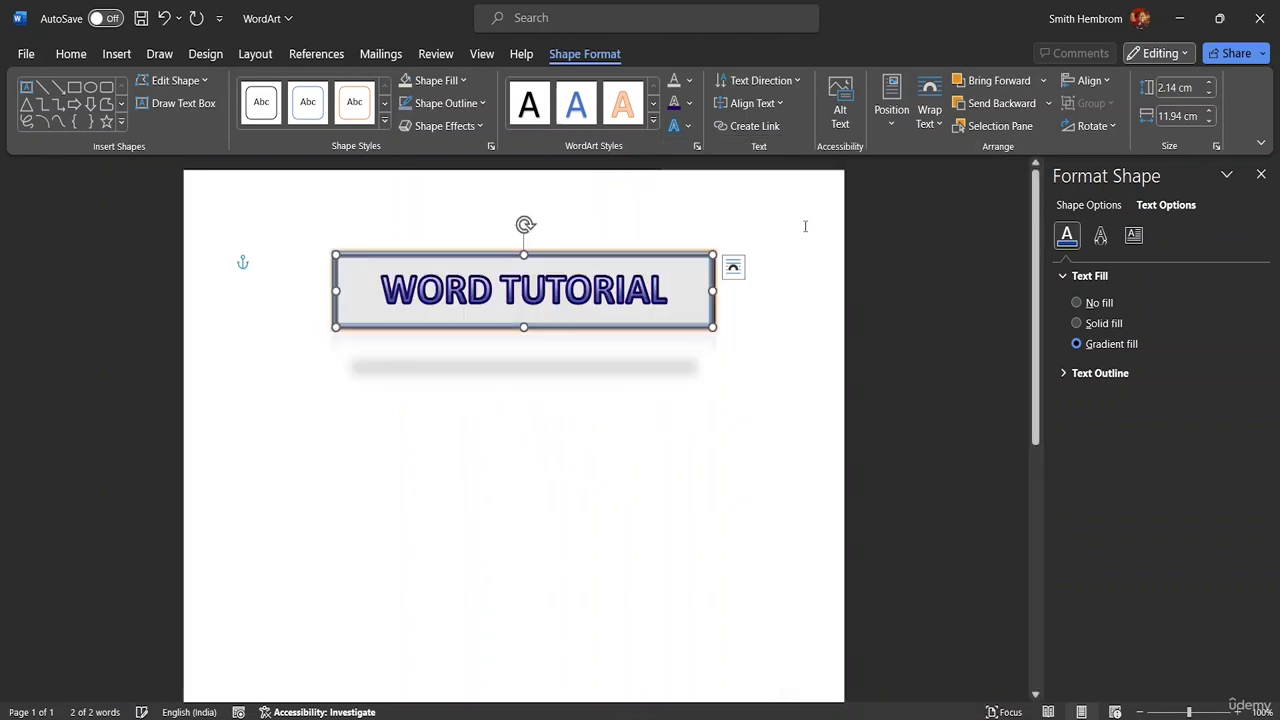
pyautogui.click(678, 125)
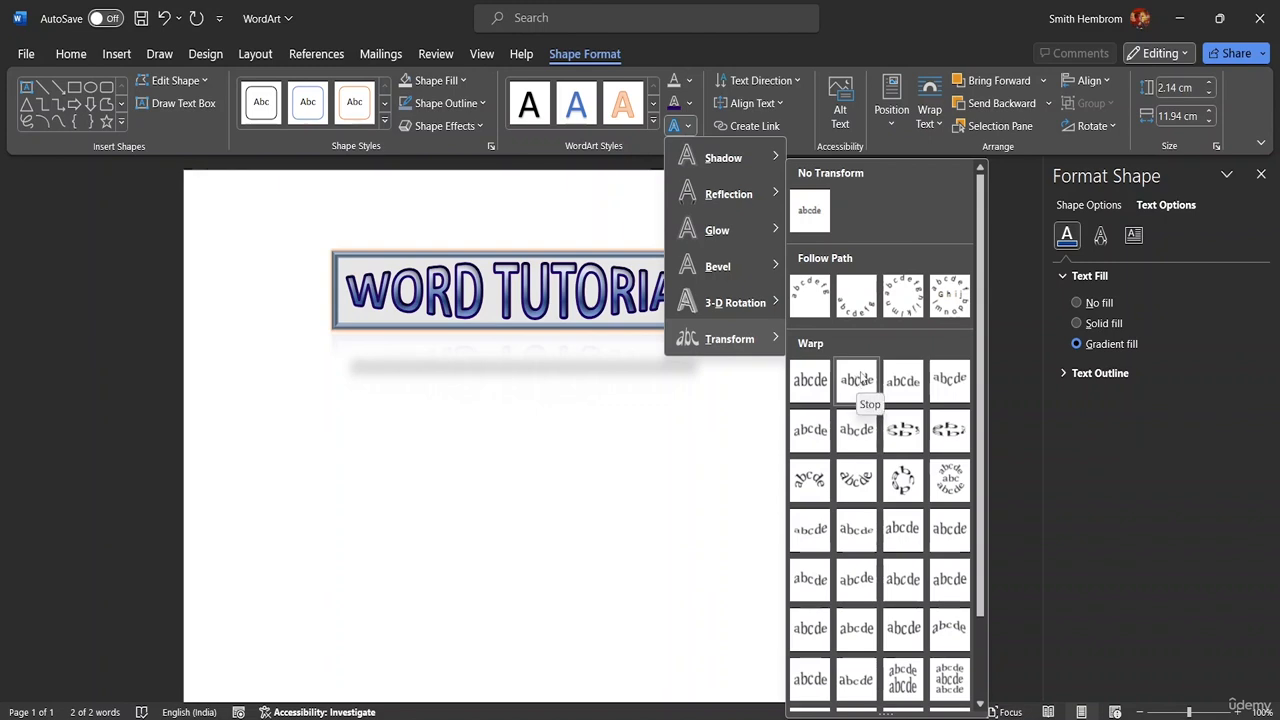
pyautogui.click(856, 367)
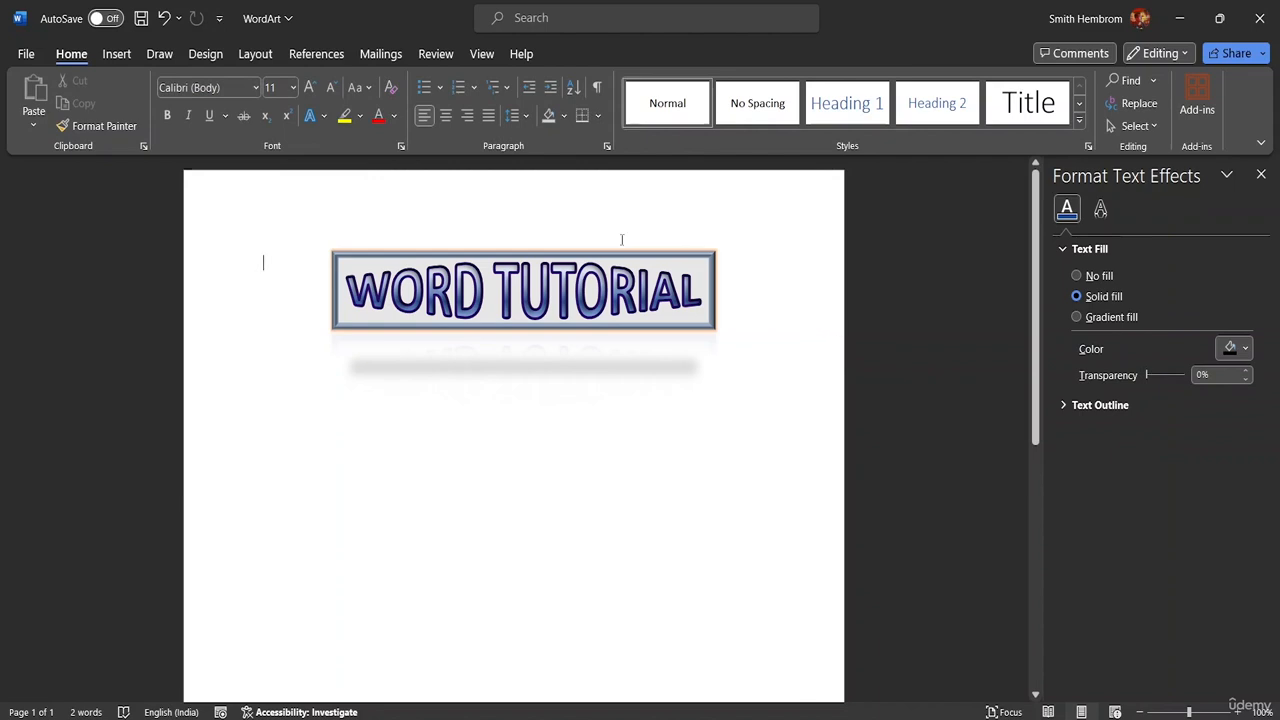
# Step: Reselect the title's WordArt and apply the first Bevel preset as a text effect
pyautogui.click(690, 297)
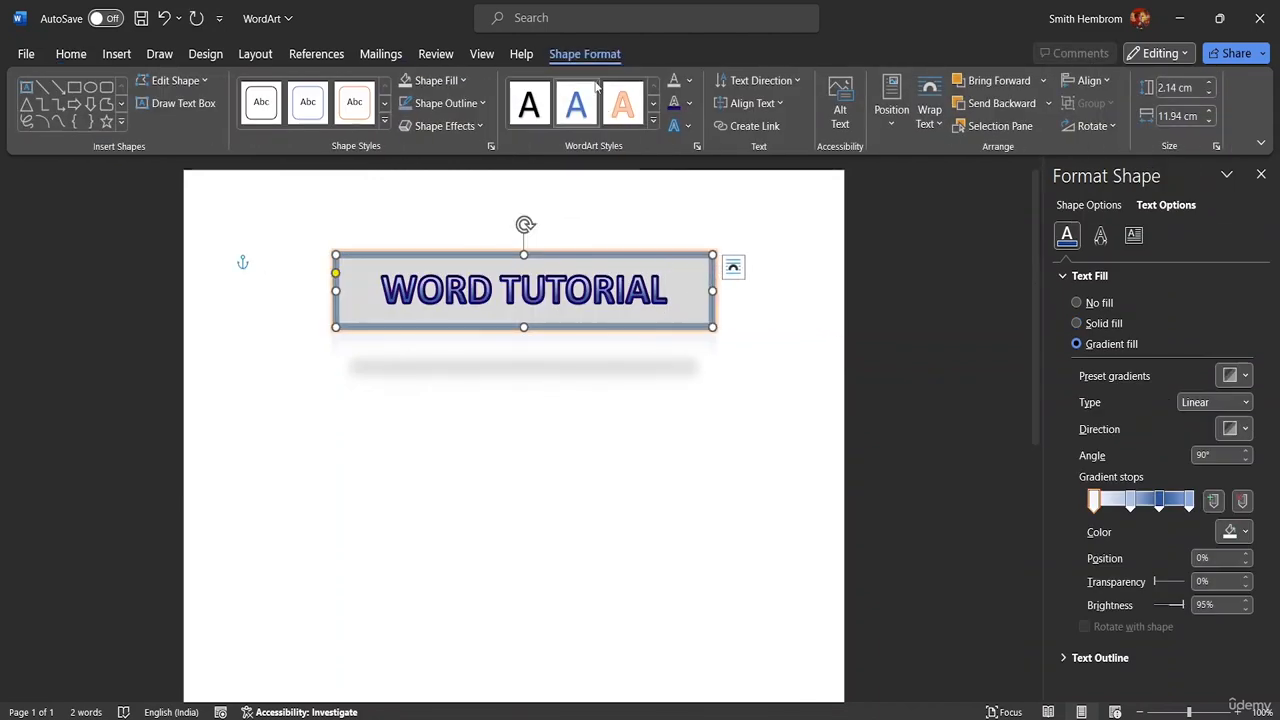
pyautogui.click(687, 127)
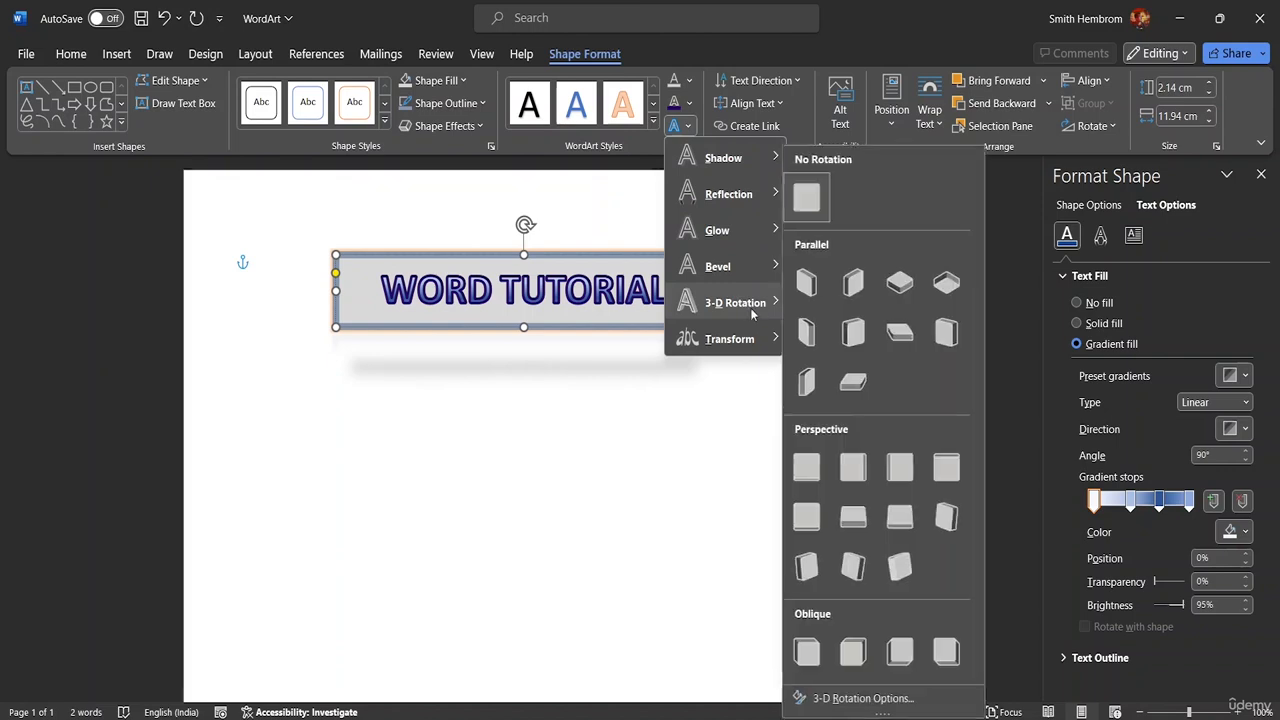
pyautogui.moveTo(762, 273)
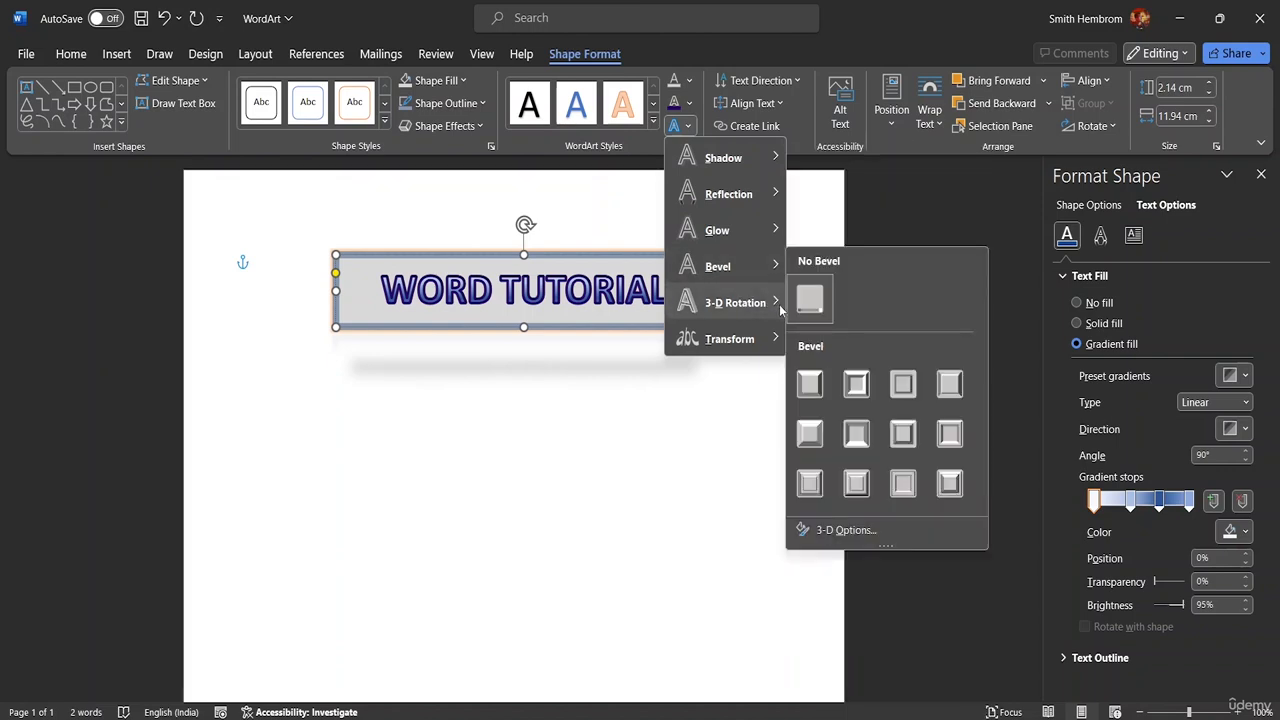
pyautogui.click(810, 383)
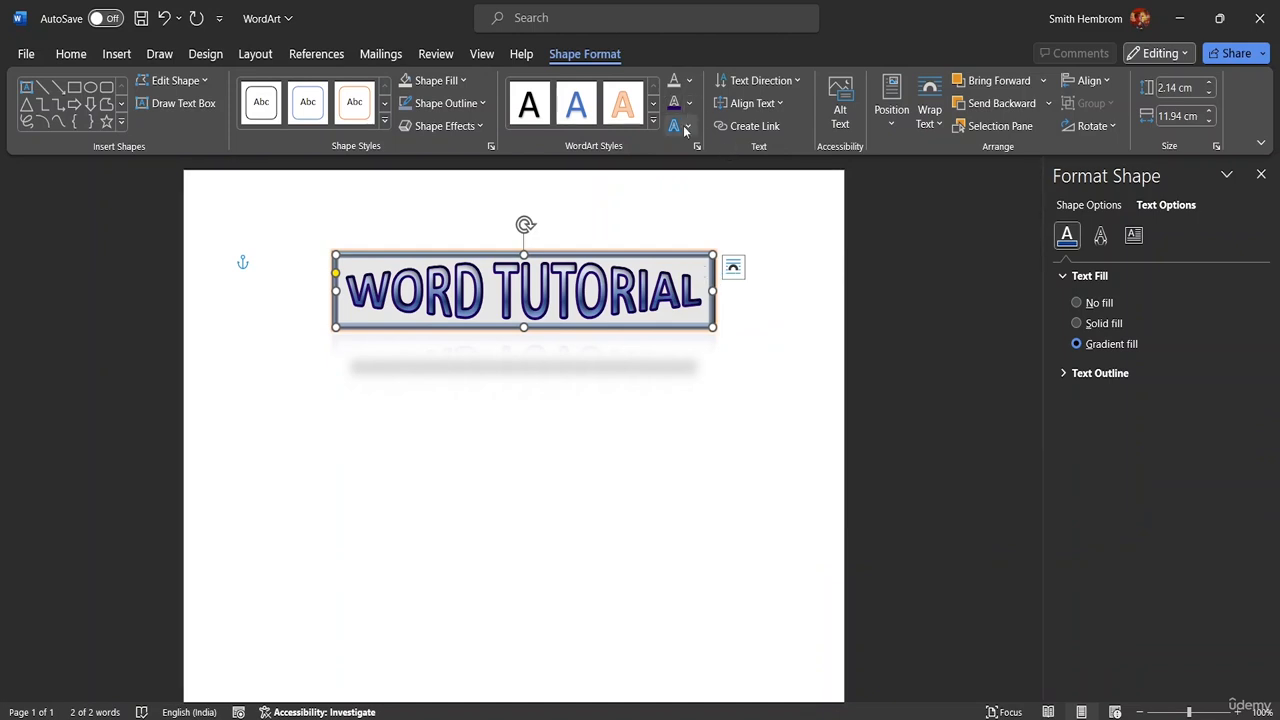
# Step: Try rotating all of the title's text by 90°, and return its text direction to Horizontal
pyautogui.click(789, 84)
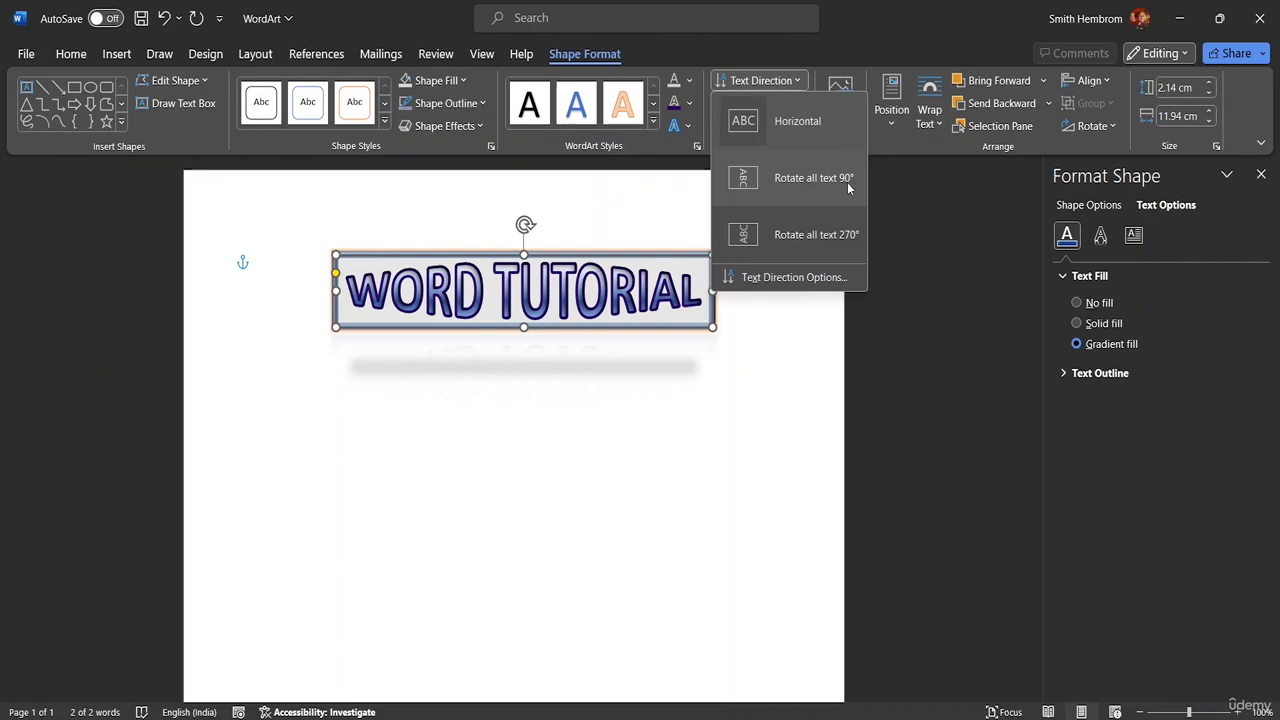
pyautogui.click(547, 614)
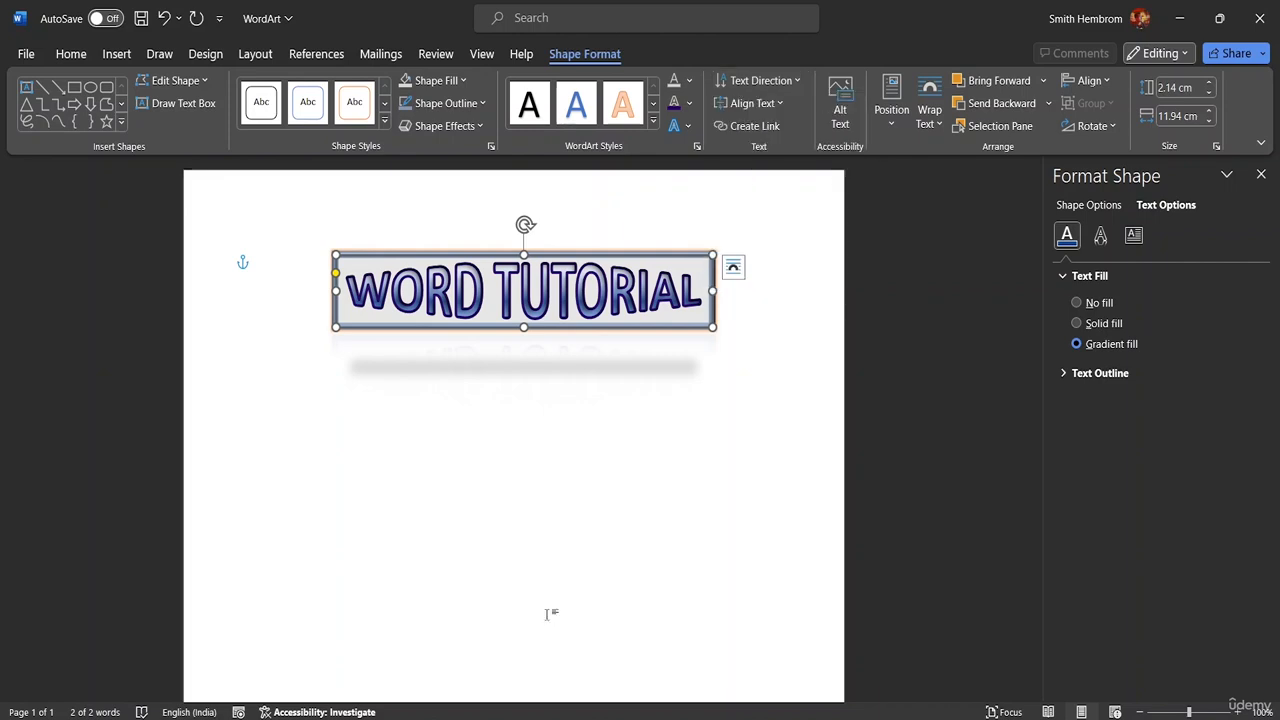
pyautogui.click(689, 127)
pyautogui.click(794, 80)
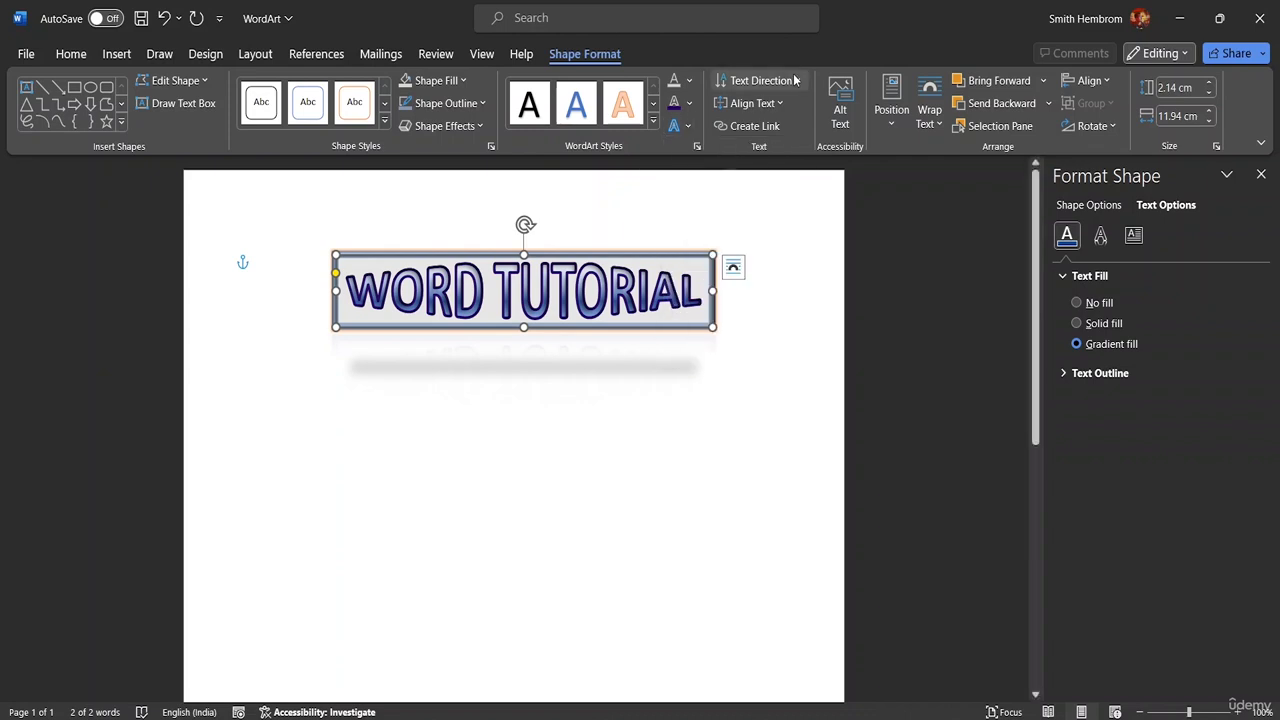
pyautogui.click(794, 80)
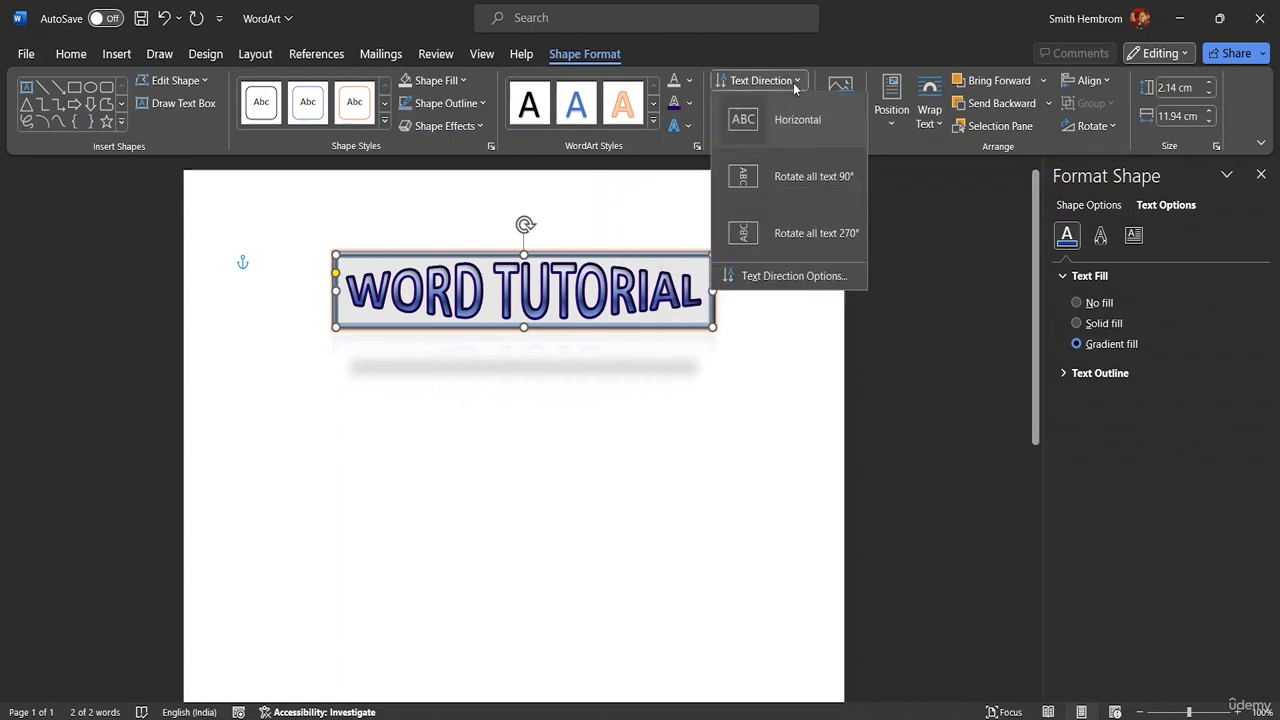
pyautogui.click(784, 186)
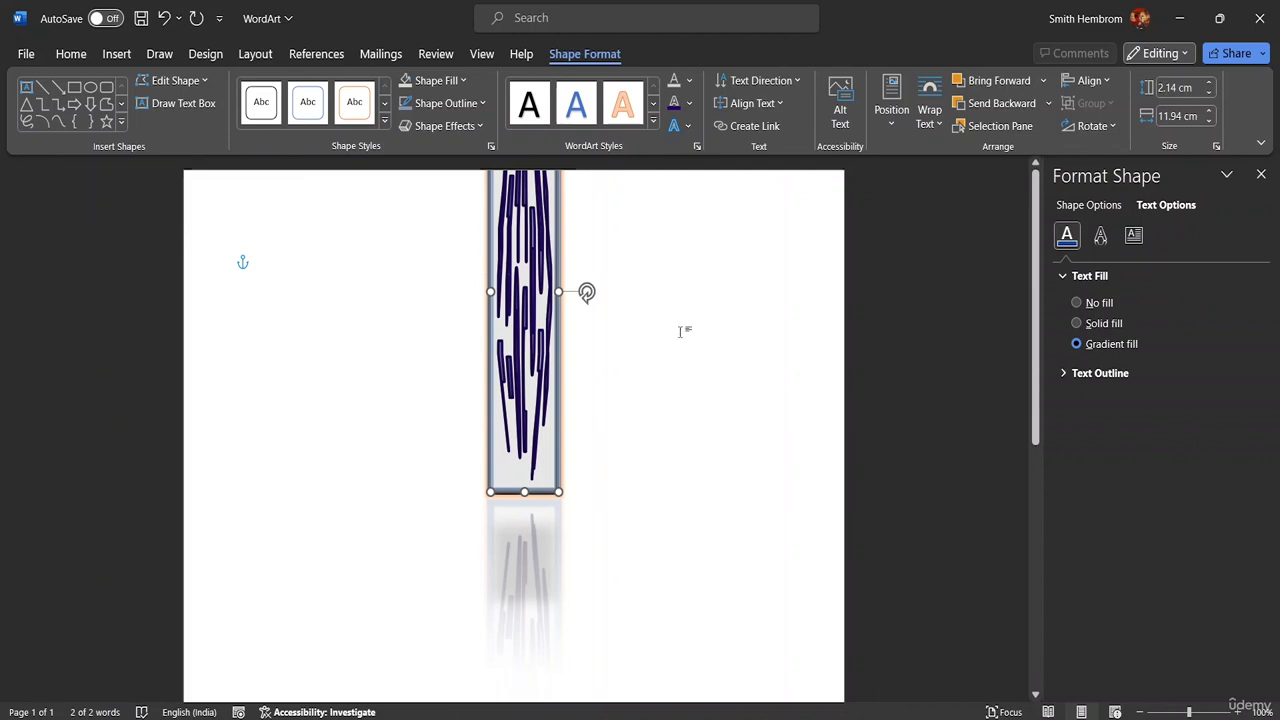
pyautogui.click(785, 80)
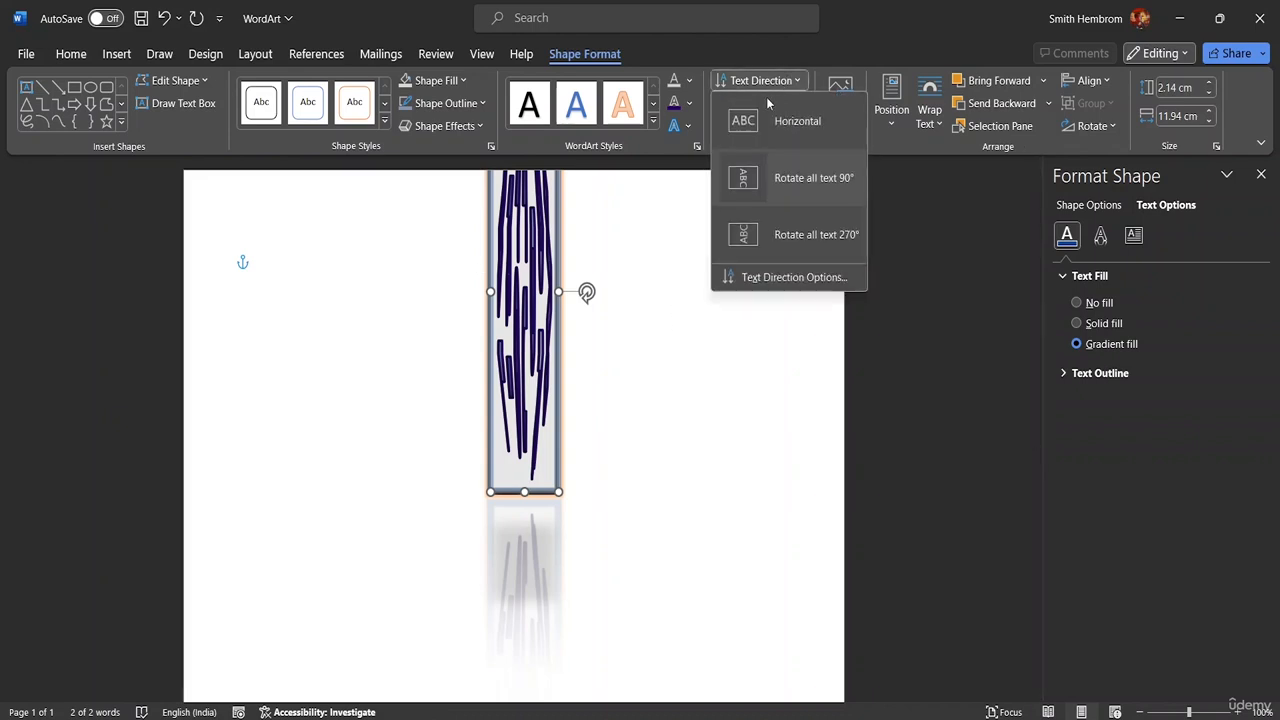
pyautogui.click(768, 121)
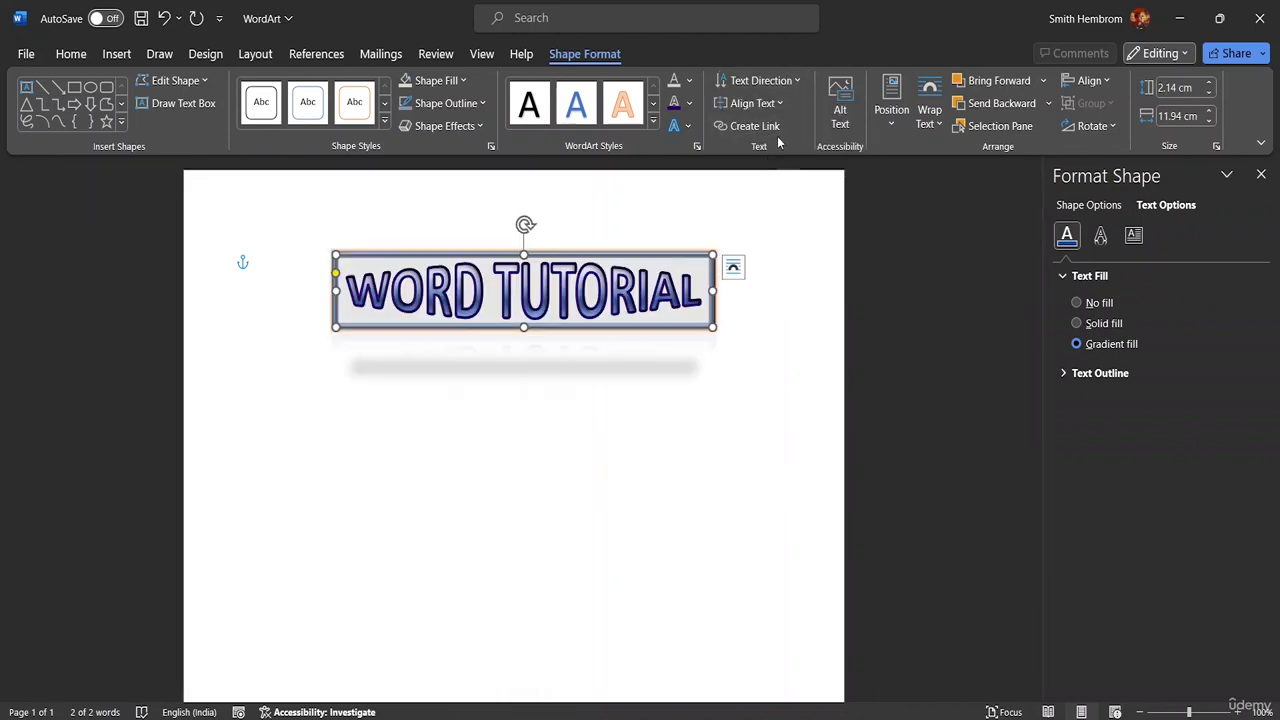
# Step: Set the vertical text alignment of the "WORD TUTORIAL" title to Middle
pyautogui.click(780, 104)
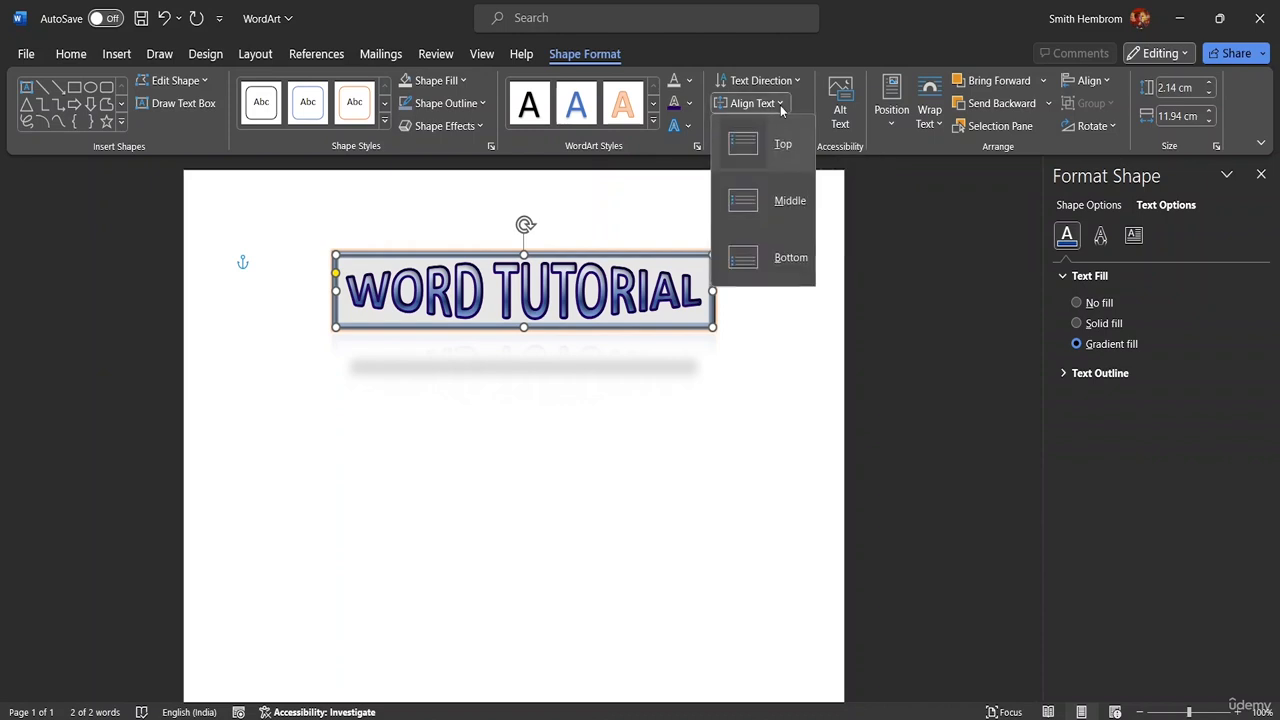
pyautogui.click(765, 200)
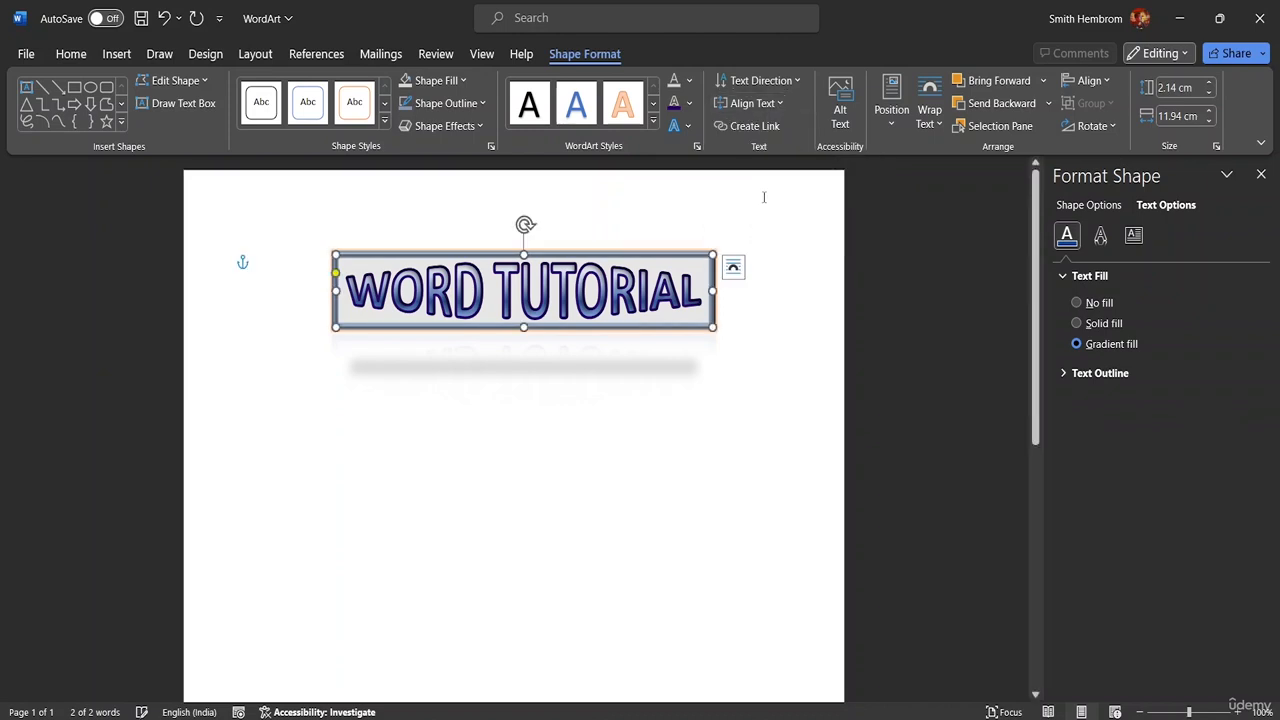
pyautogui.click(780, 104)
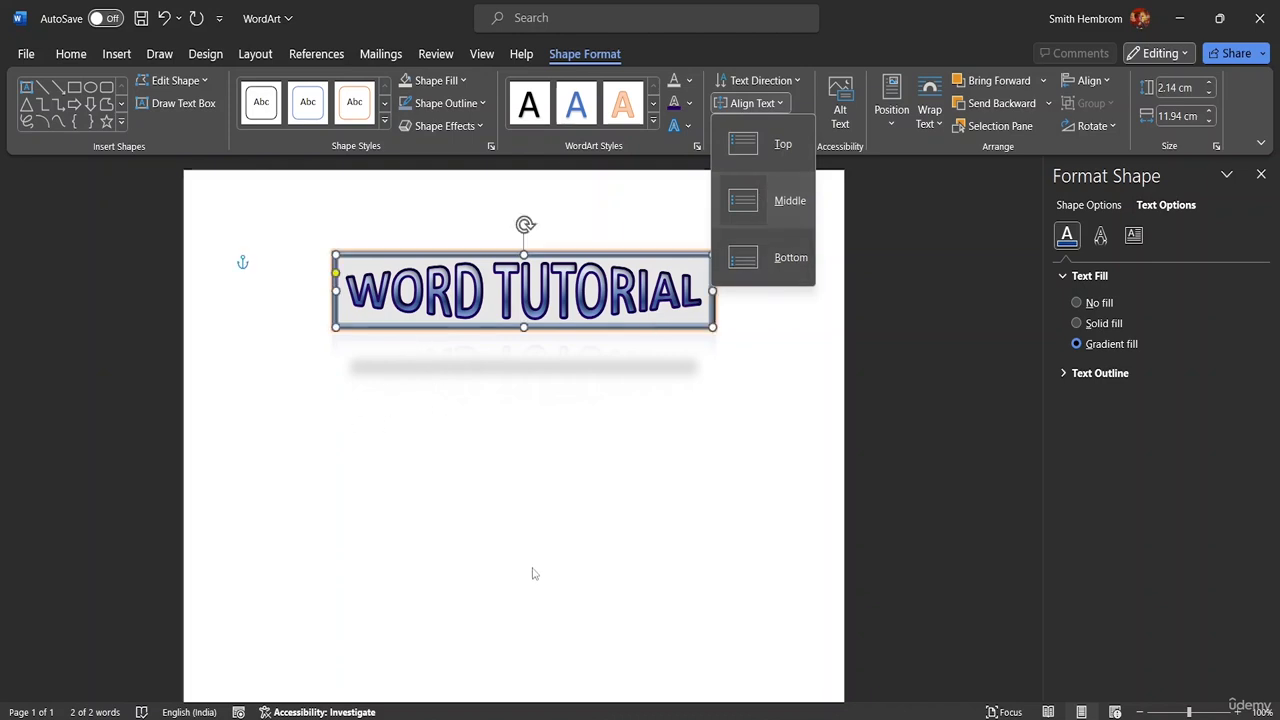
# Step: Enter the sample lines "ABC" and "BDA" in the document body below the title, and select both lines
pyautogui.click(281, 432)
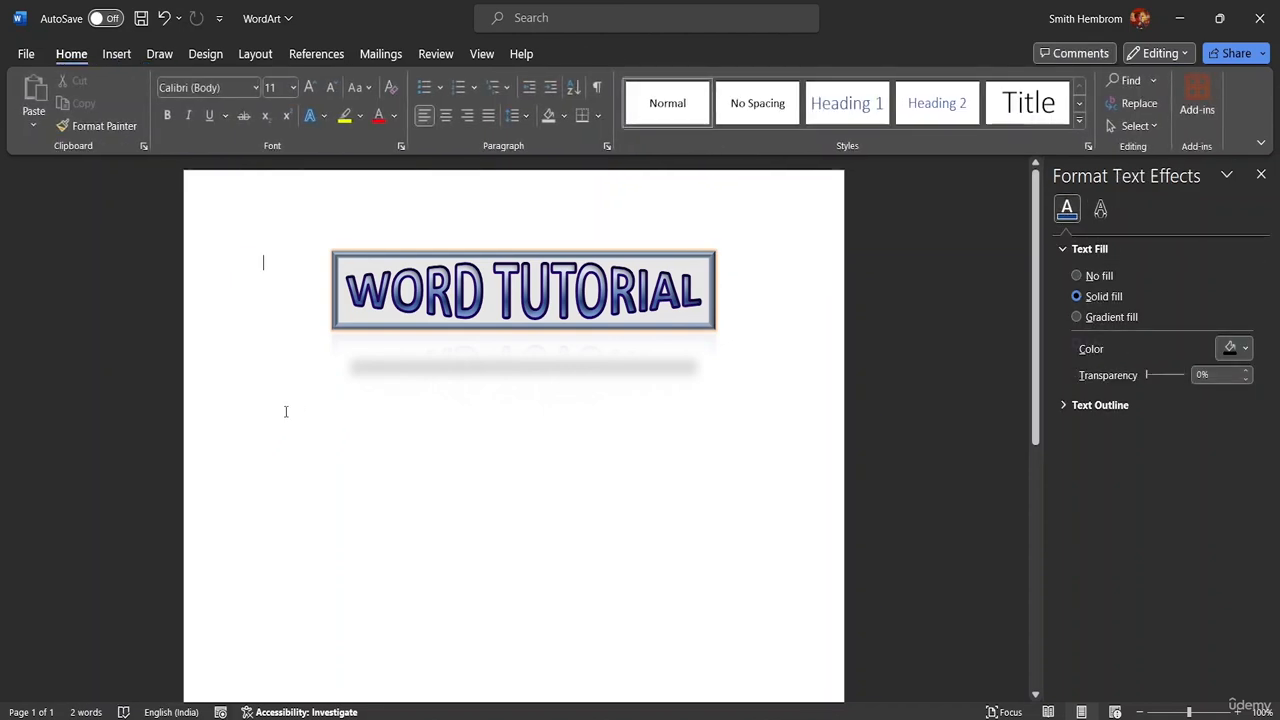
pyautogui.doubleClick(287, 414)
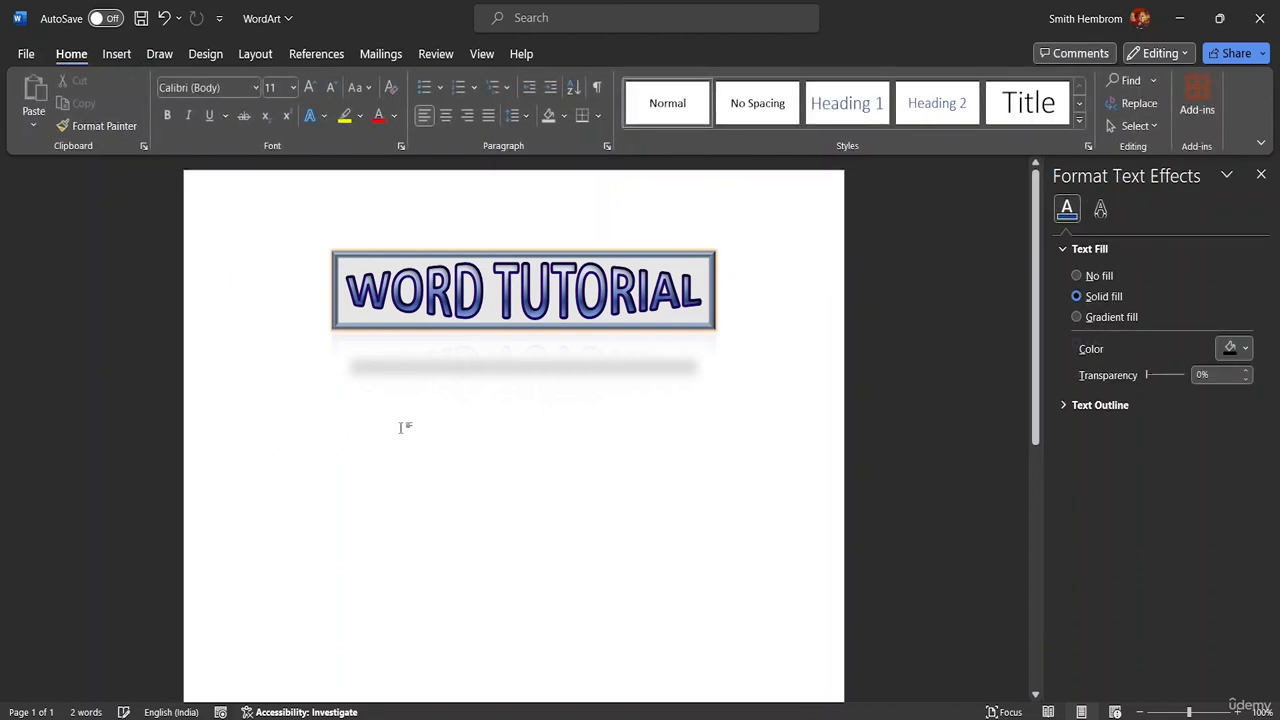
pyautogui.write('ABC')
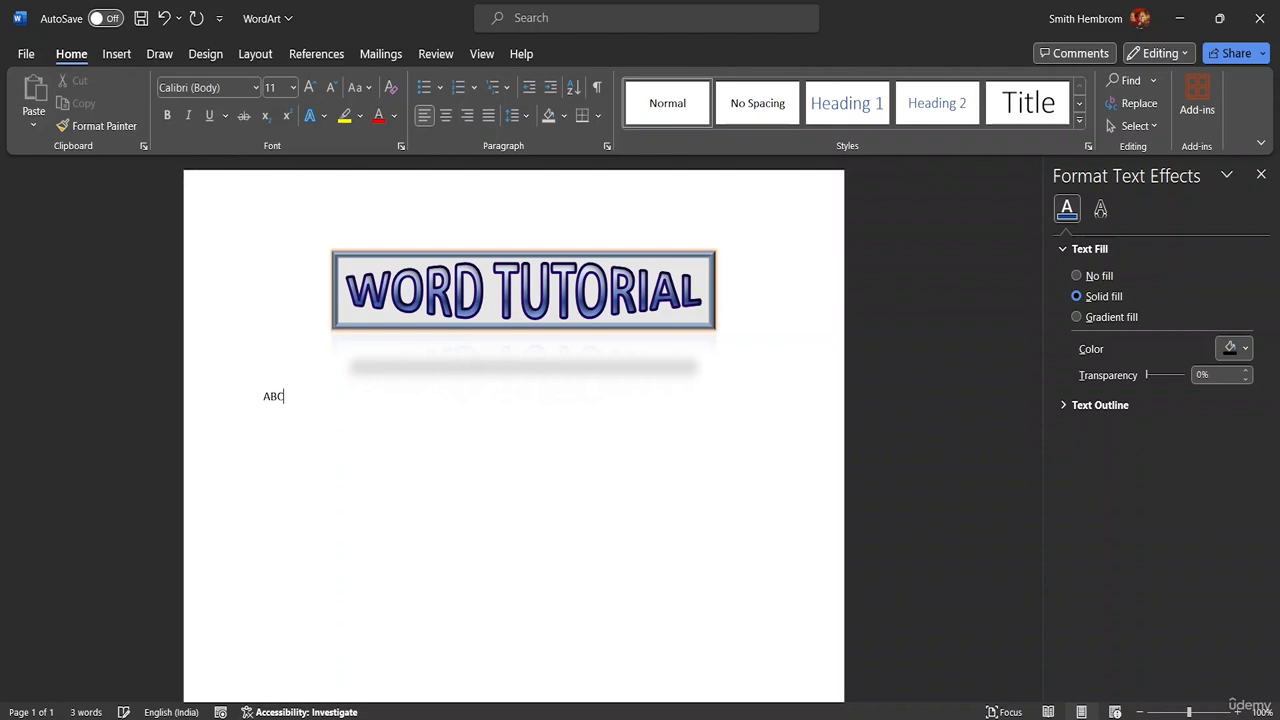
pyautogui.press('Return')
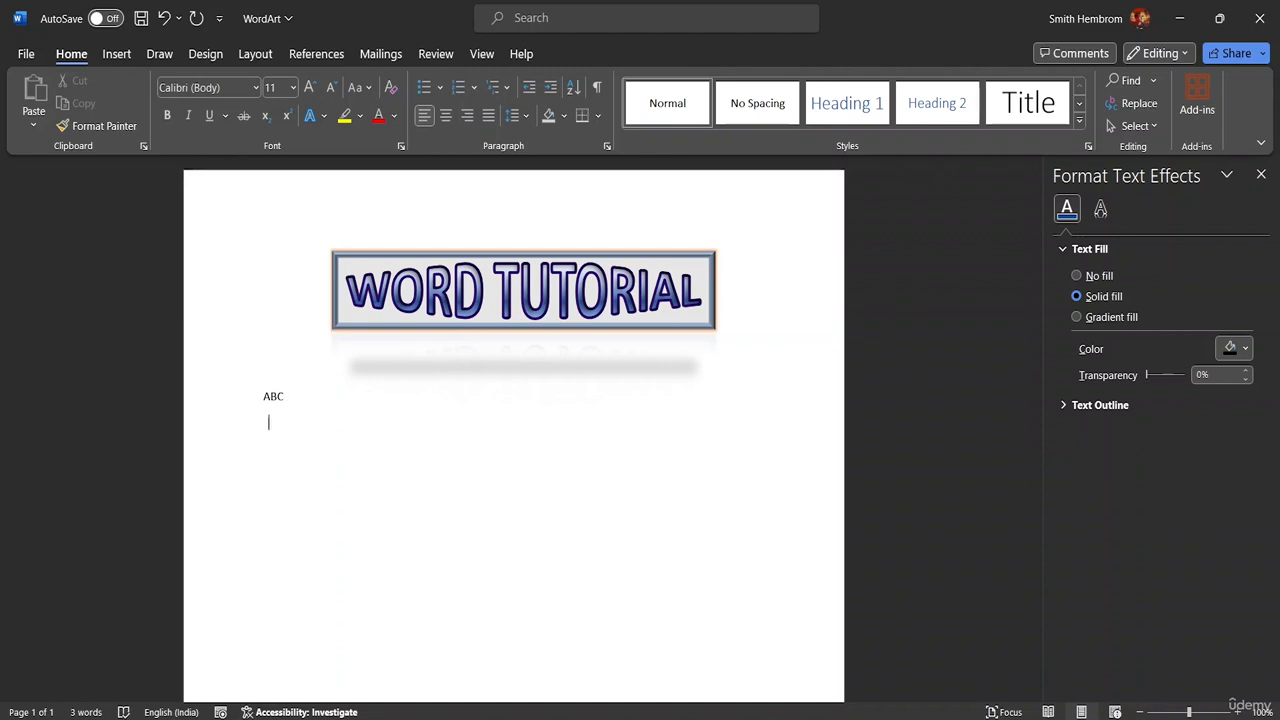
pyautogui.write('BDA')
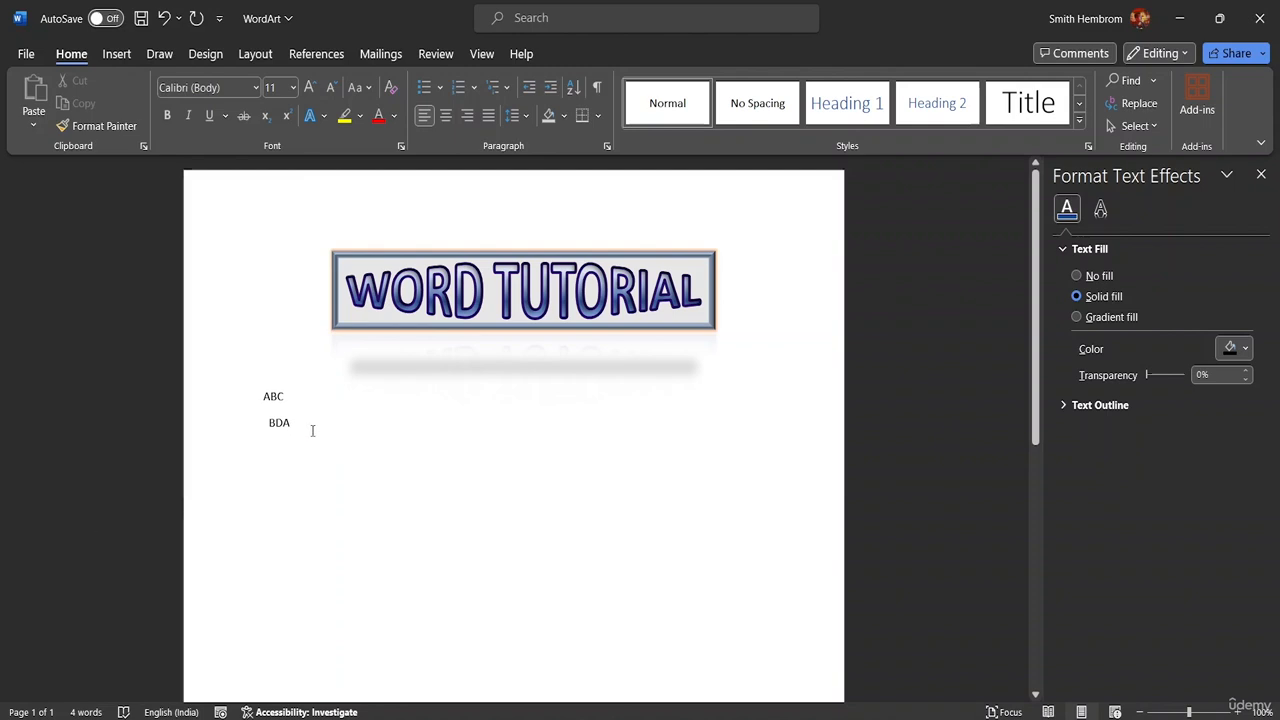
pyautogui.moveTo(312, 430); pyautogui.dragTo(240, 380)
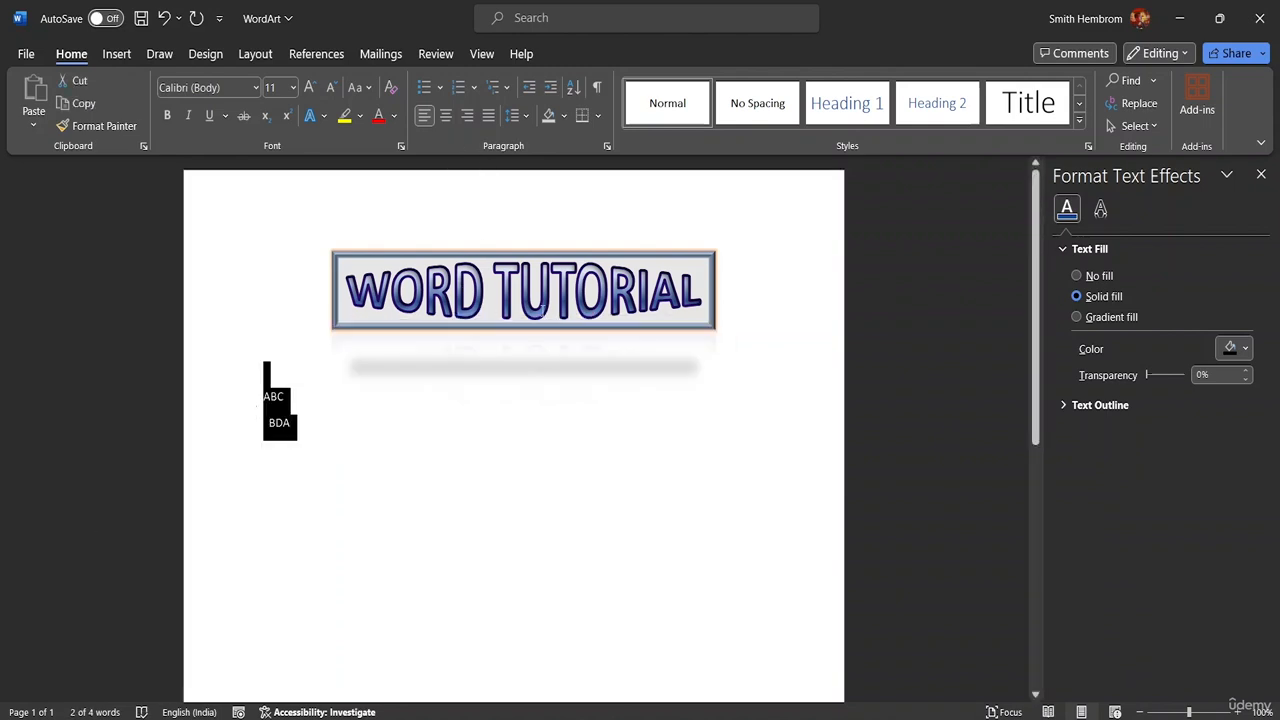
# Step: Delete the sample lines "ABC" and "BDA" from below the title
pyautogui.click(688, 292)
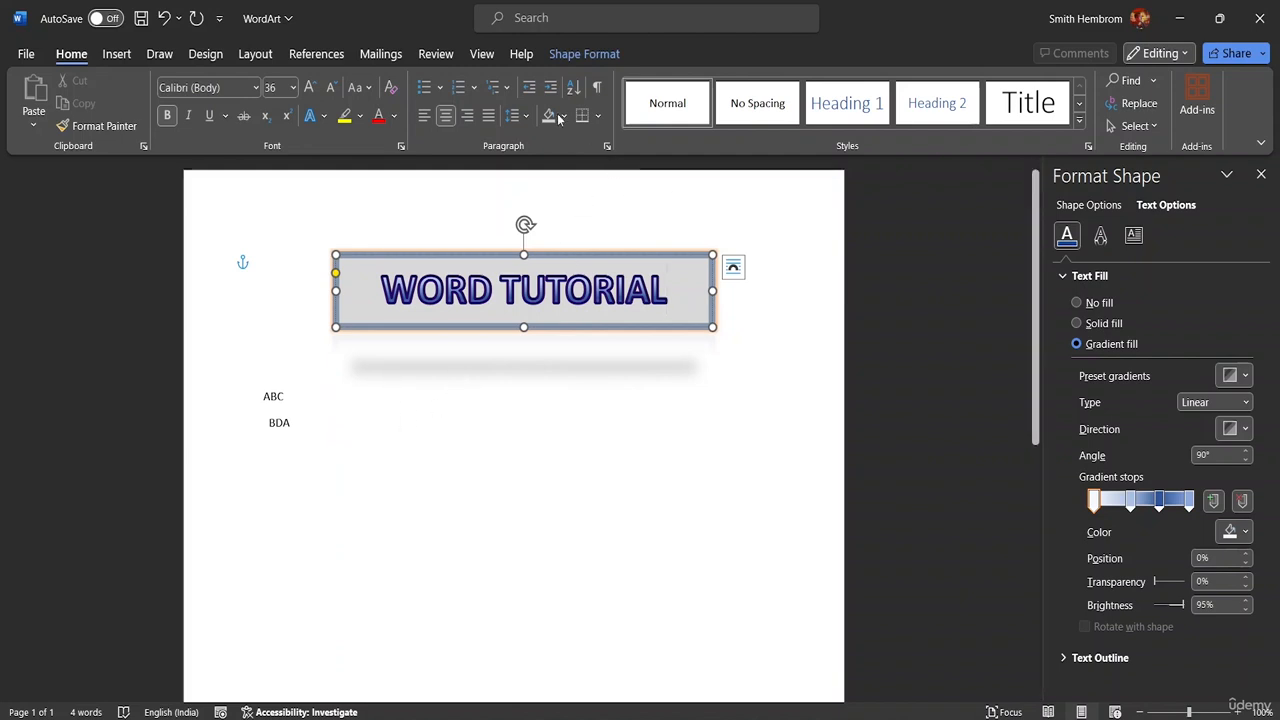
pyautogui.click(584, 54)
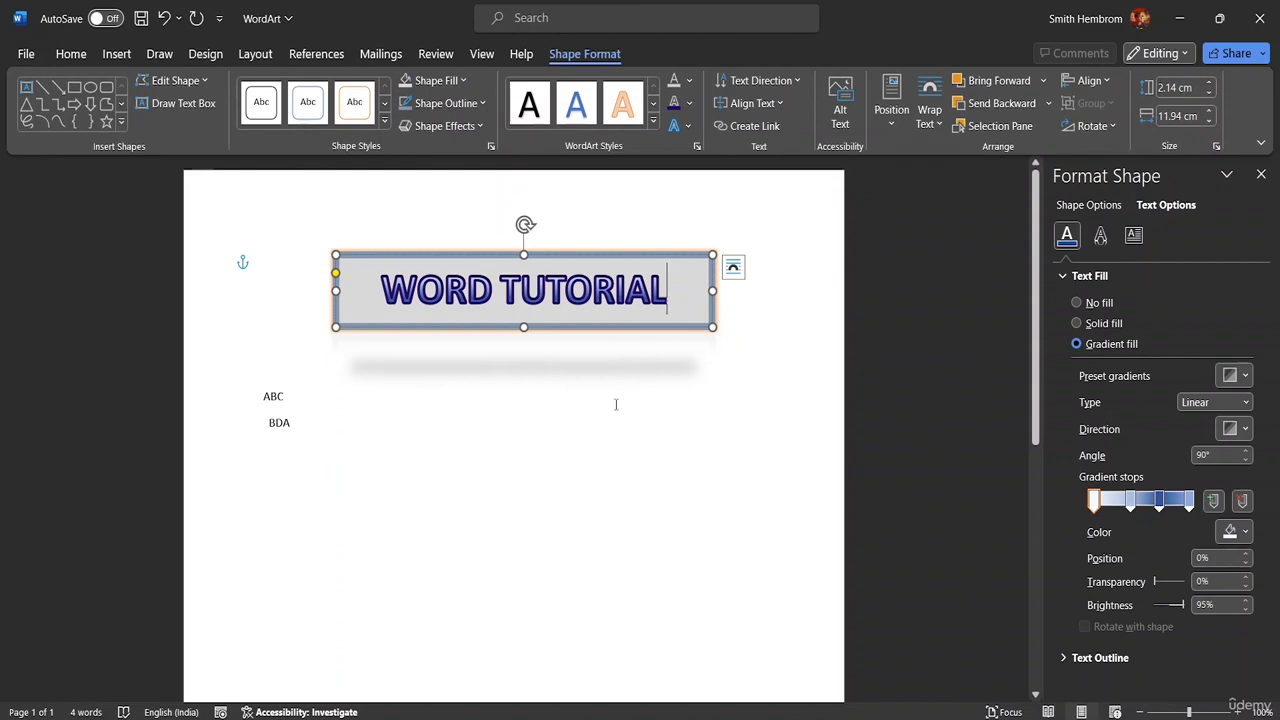
pyautogui.click(258, 391)
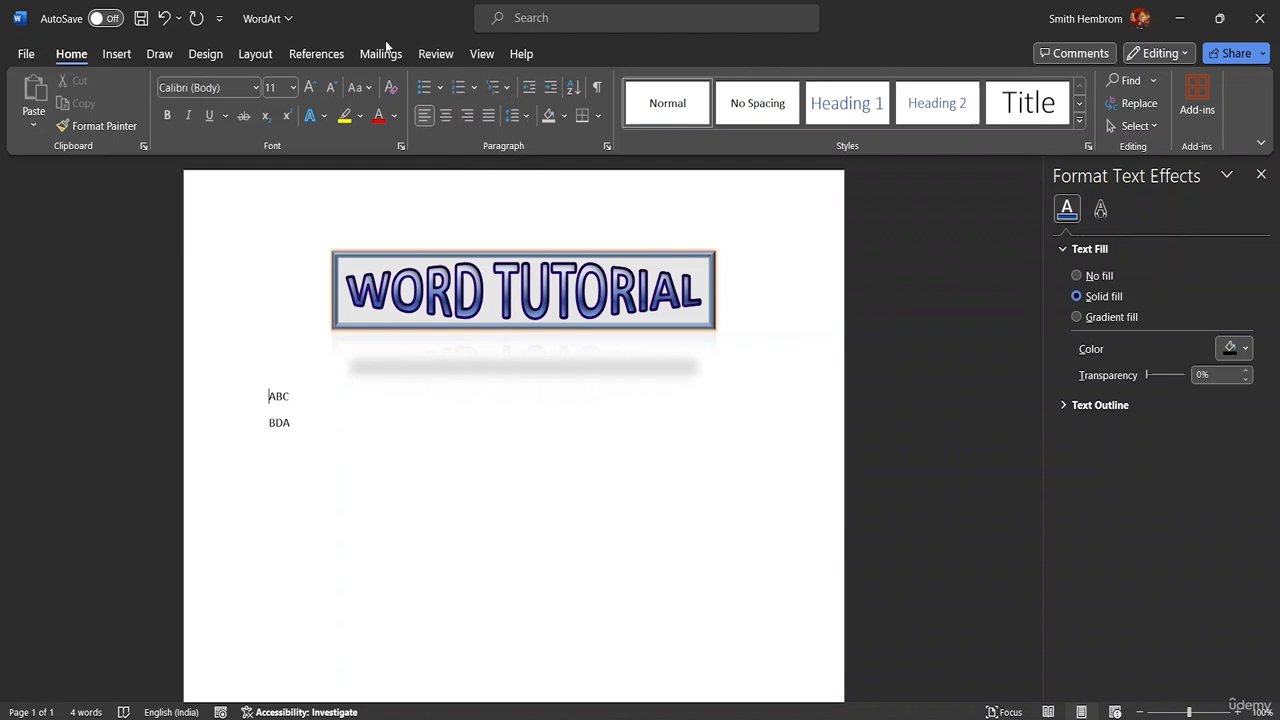
pyautogui.moveTo(240, 446); pyautogui.dragTo(223, 391)
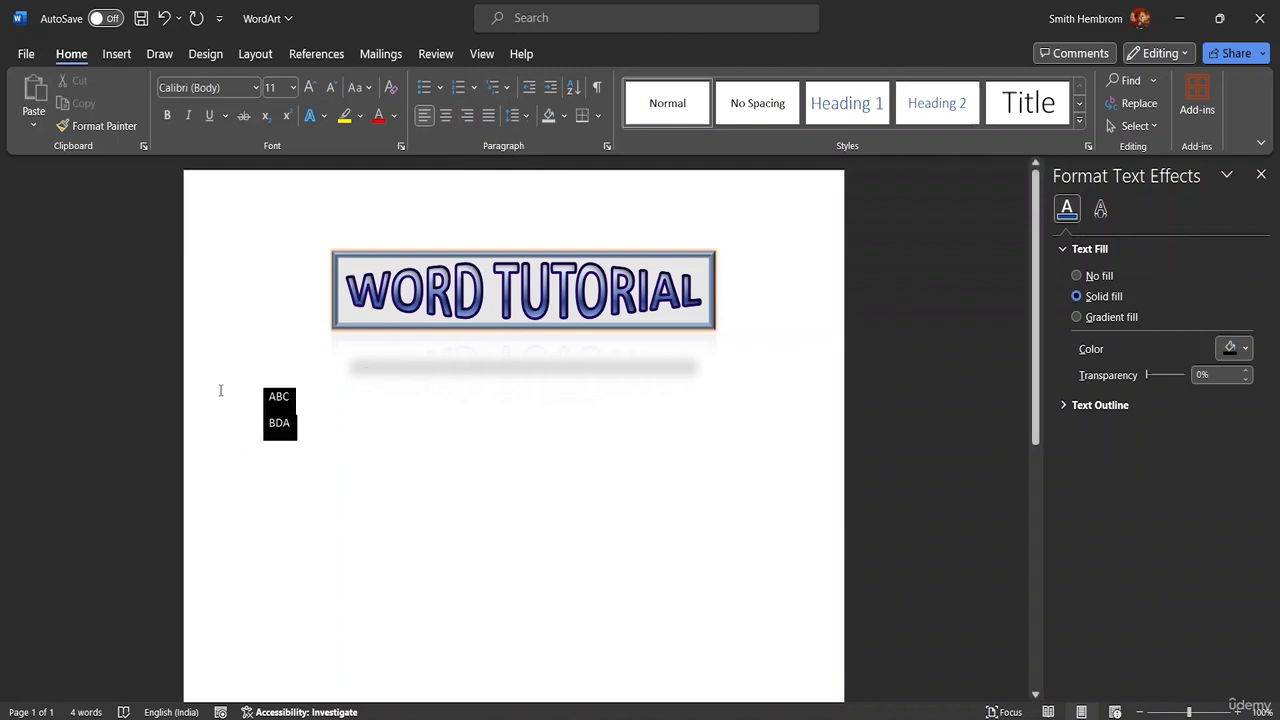
pyautogui.press('Delete')
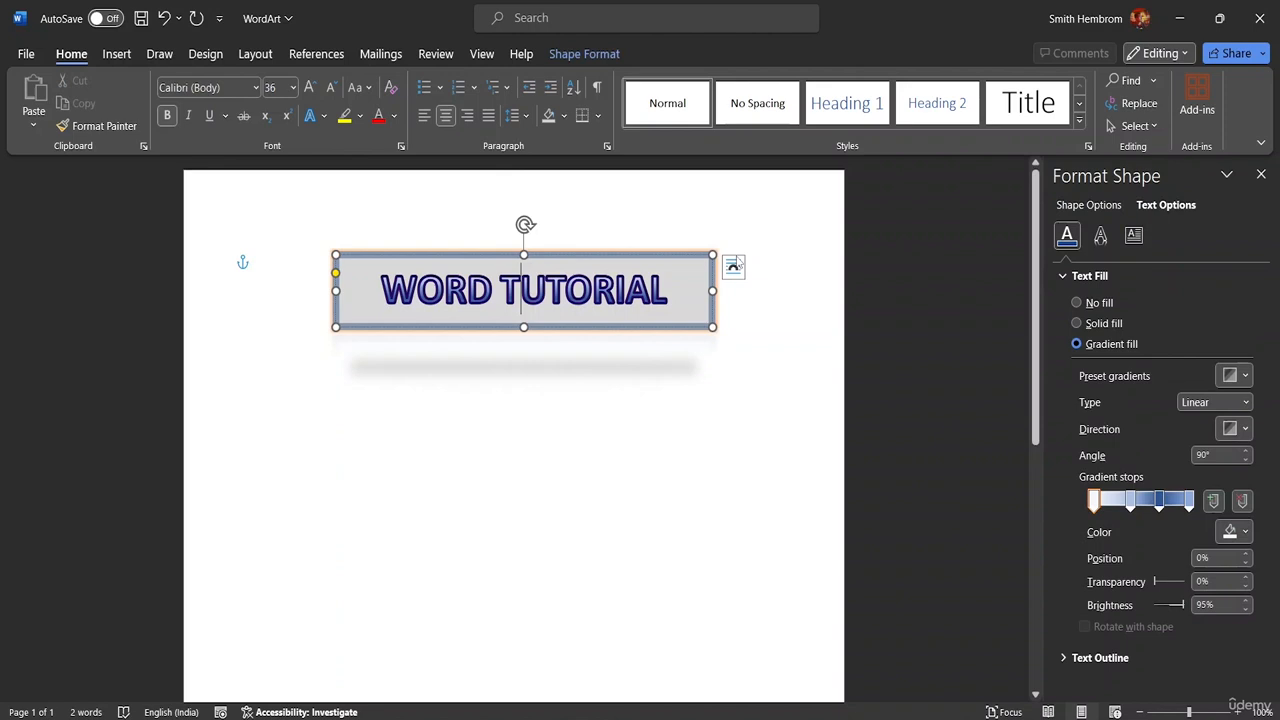
# Step: Review the title's Position, Wrap Text and Bring Forward options, and display the Selection pane
pyautogui.click(598, 55)
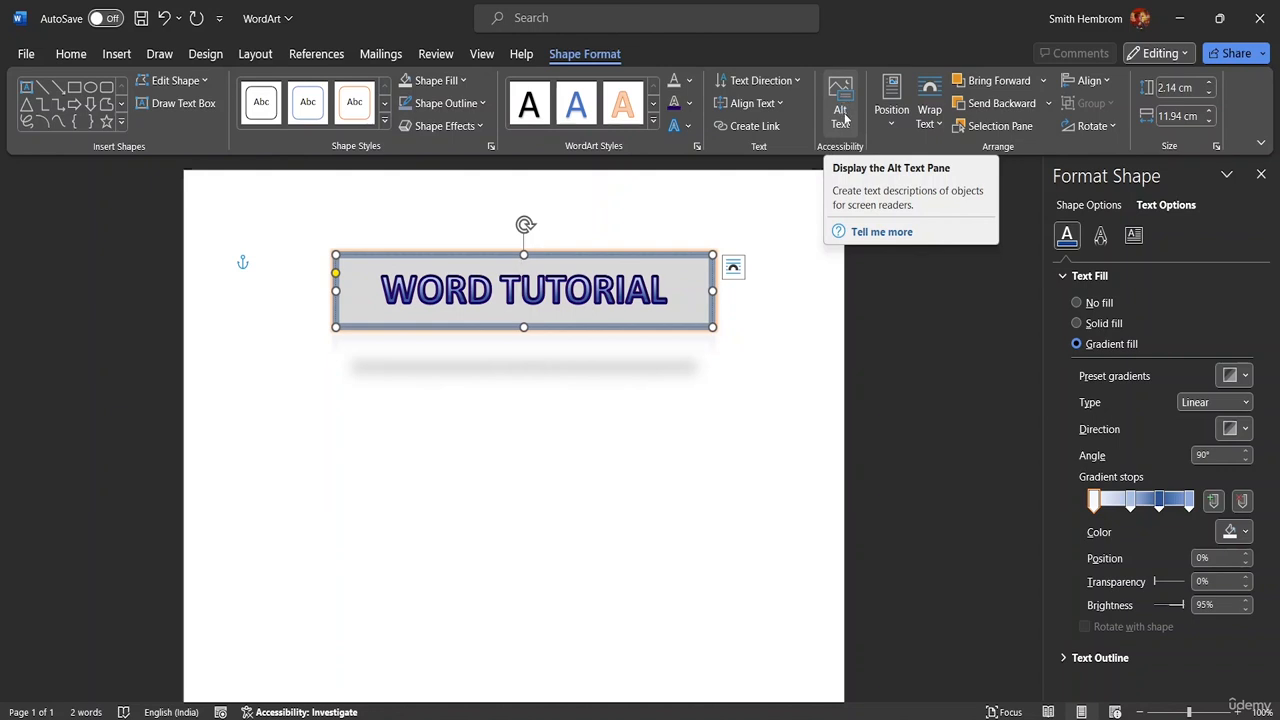
pyautogui.click(896, 122)
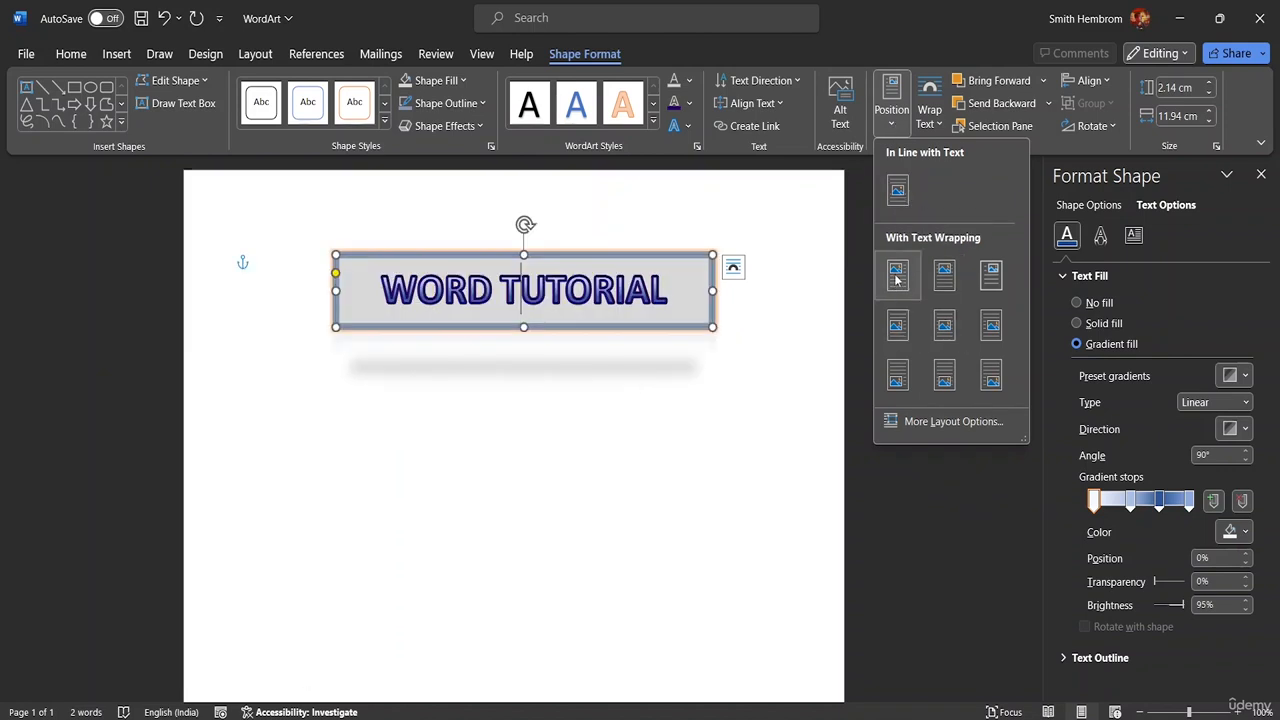
pyautogui.click(930, 124)
pyautogui.click(936, 127)
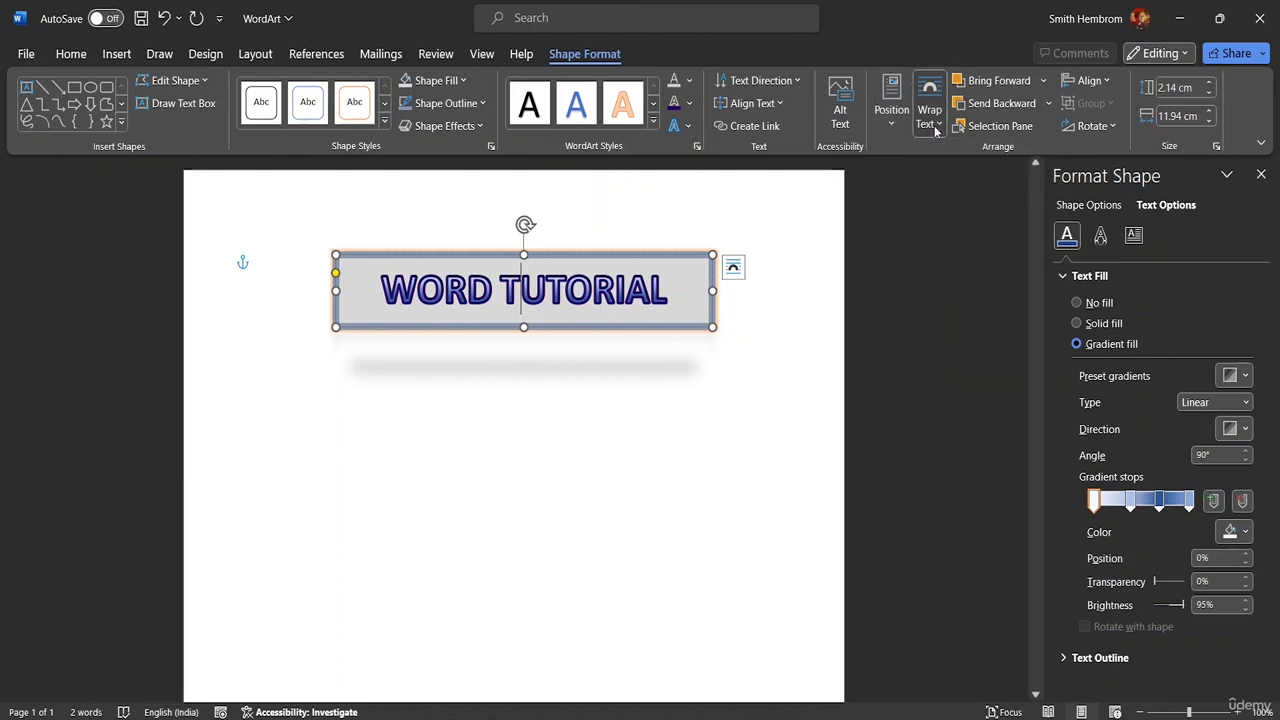
pyautogui.click(1045, 80)
pyautogui.click(1045, 80)
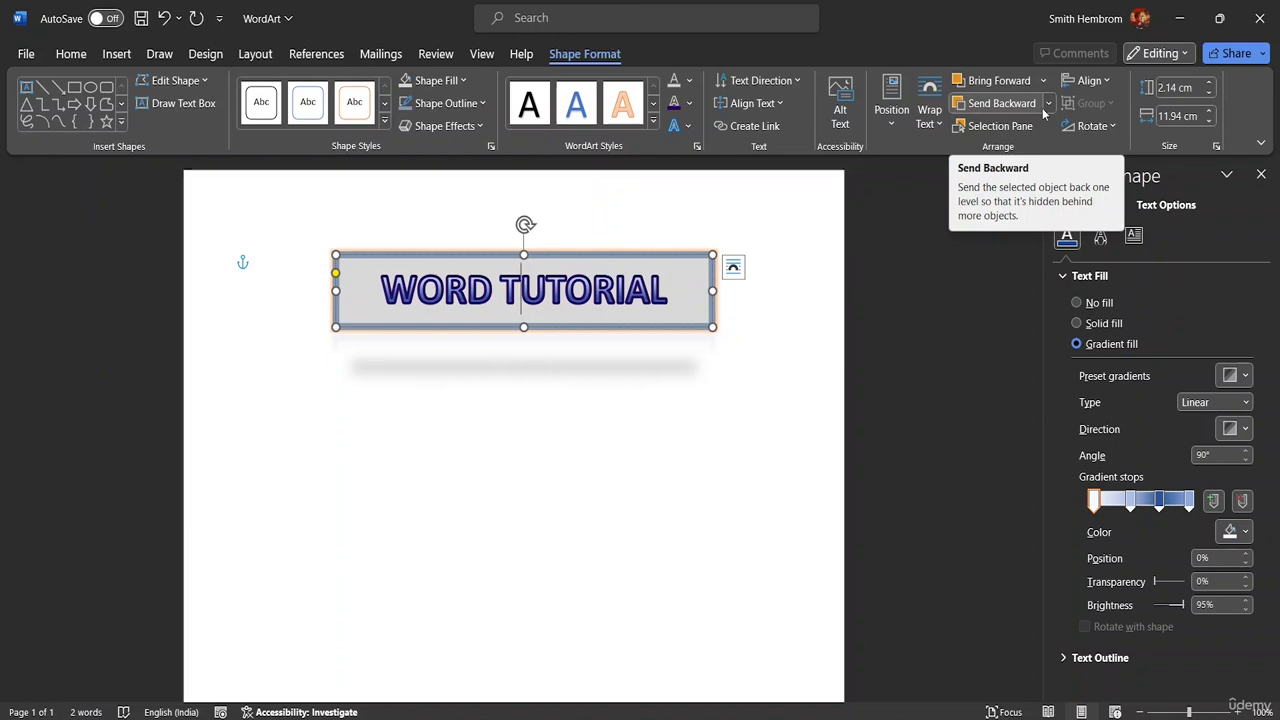
pyautogui.click(1009, 130)
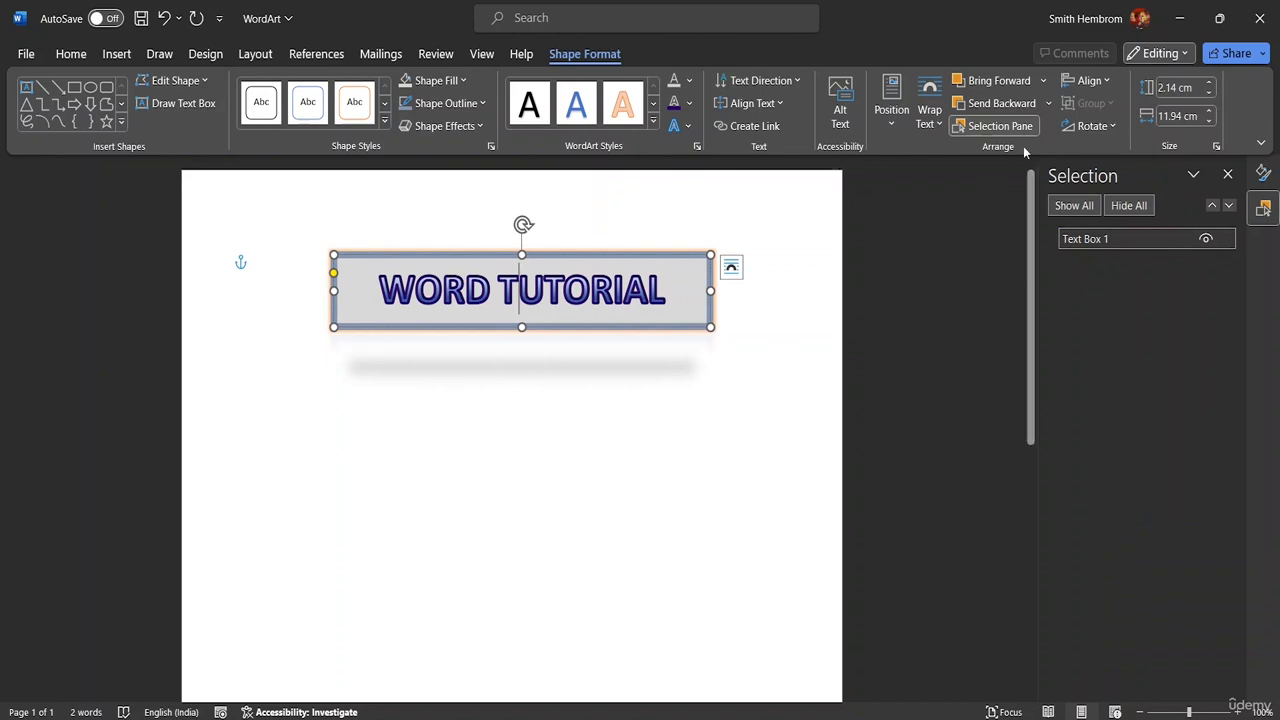
# Step: Try Align Left, Align Center and Align Right on the title's frame relative to the margins
pyautogui.click(1092, 81)
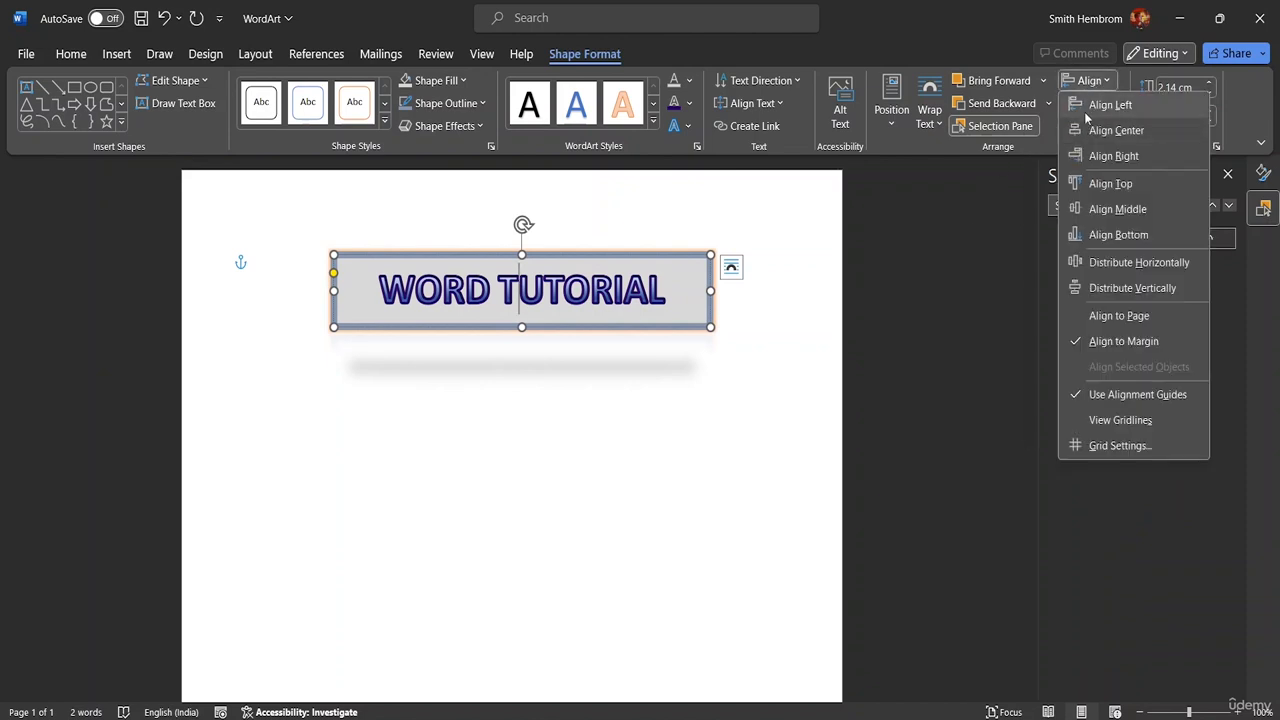
pyautogui.click(1084, 109)
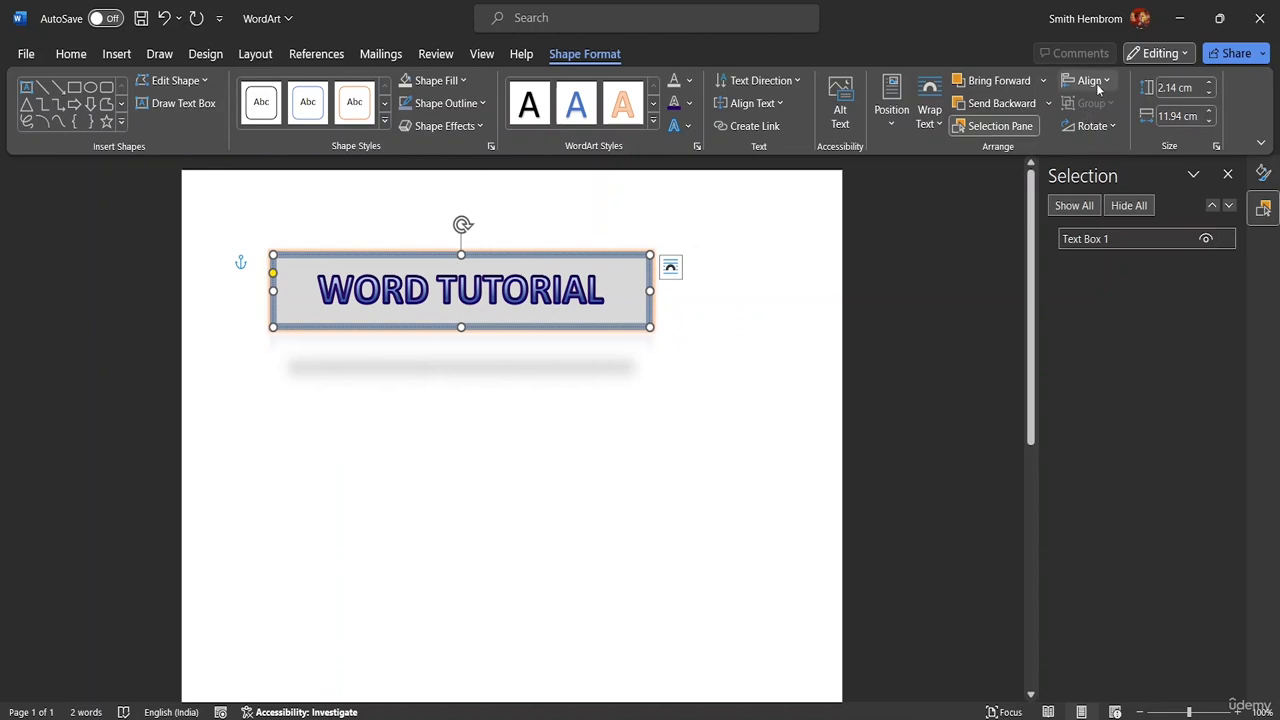
pyautogui.click(1096, 83)
pyautogui.click(1118, 131)
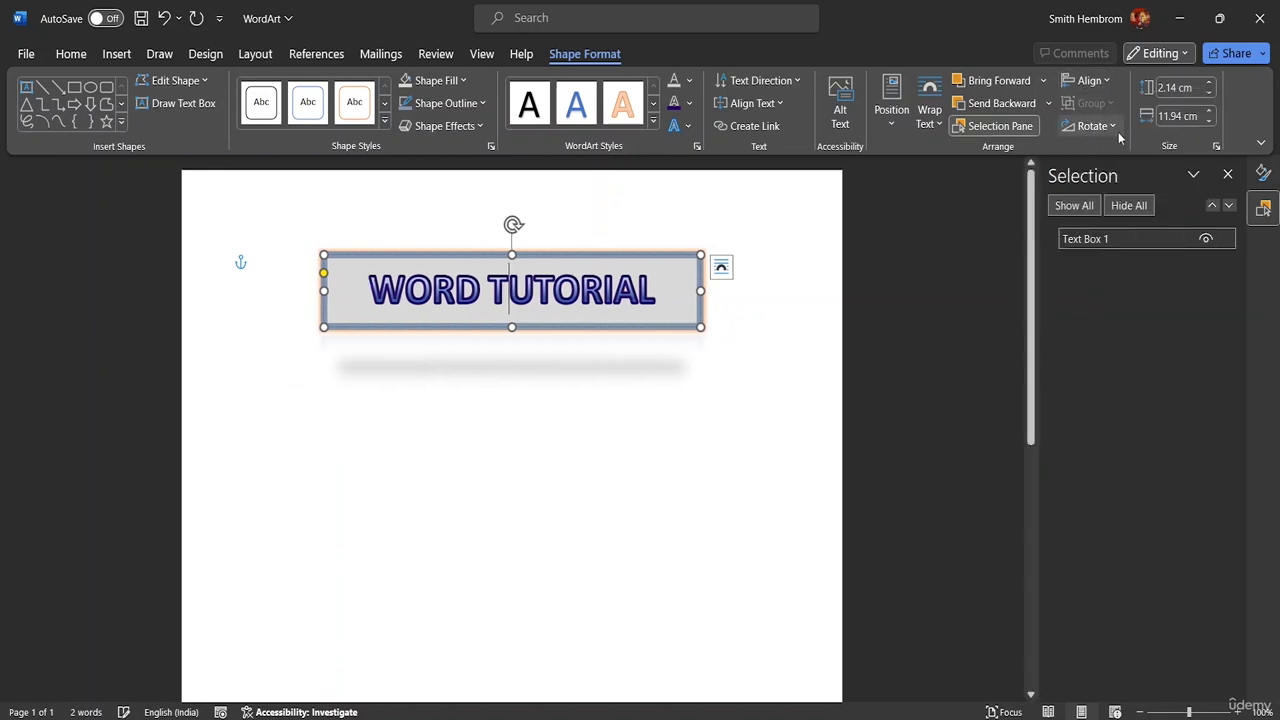
pyautogui.click(1090, 80)
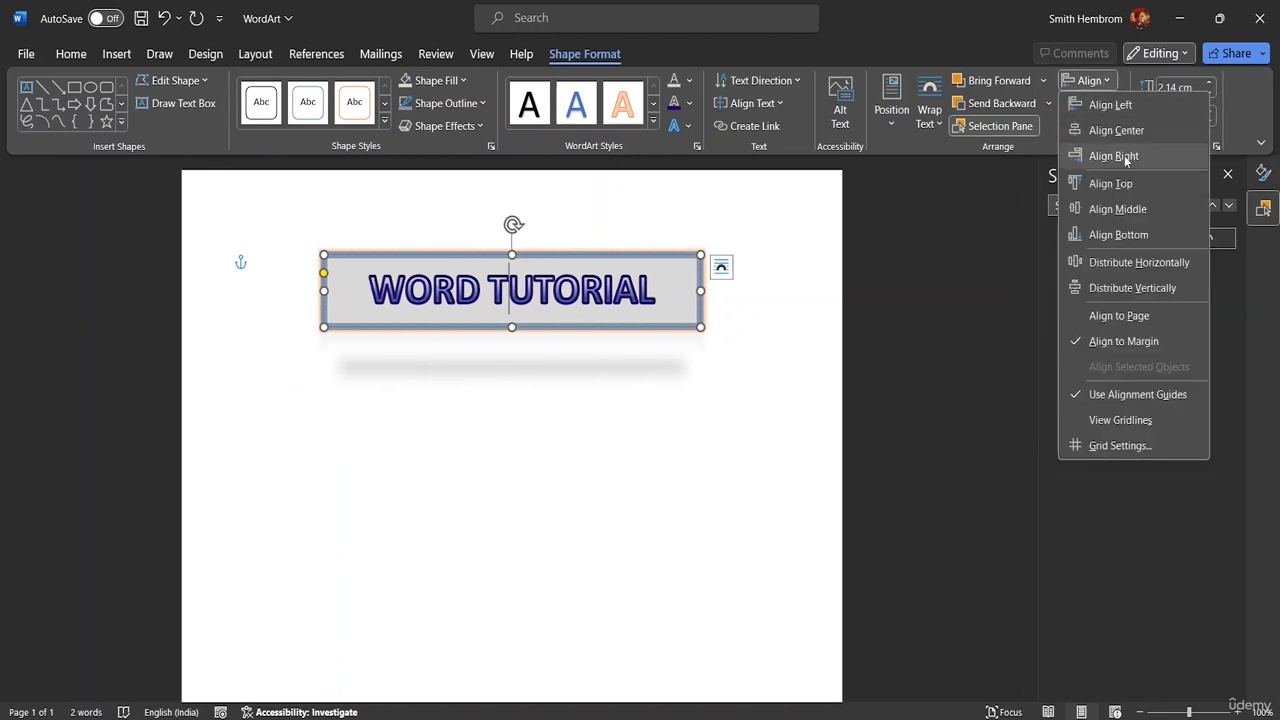
pyautogui.click(1126, 160)
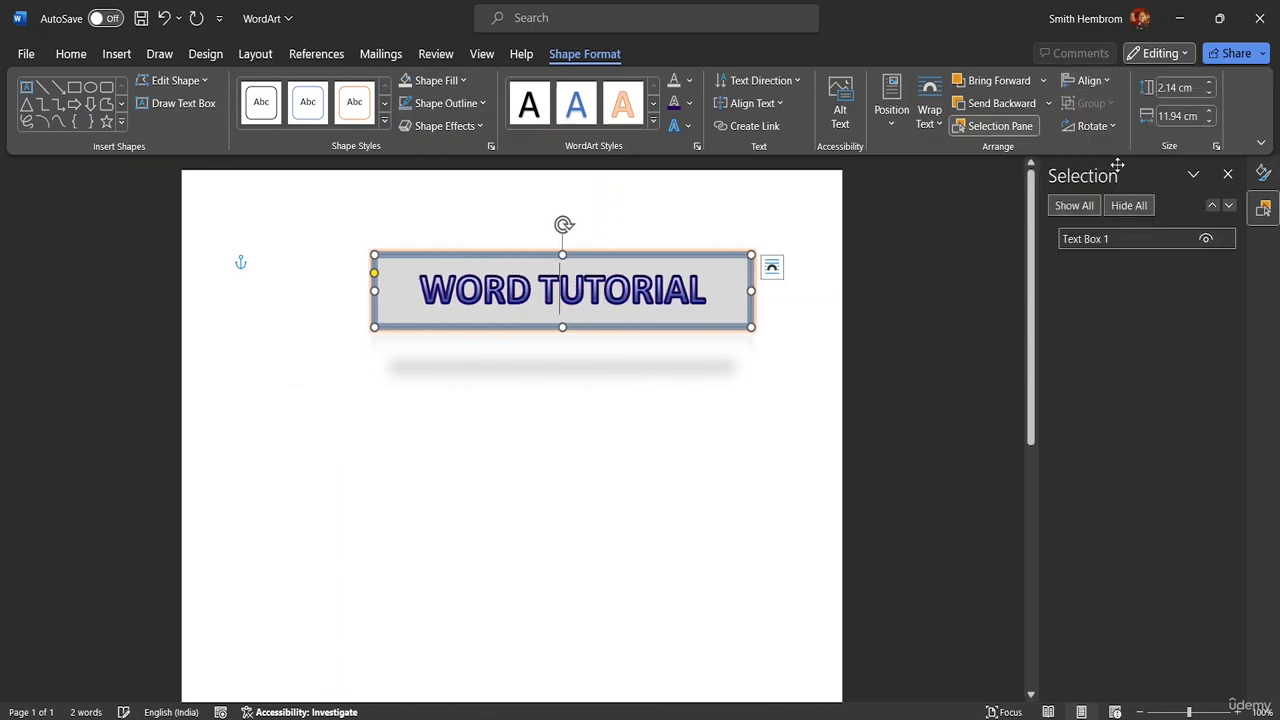
# Step: Set the title's object alignment reference to Align to Page
pyautogui.click(1092, 82)
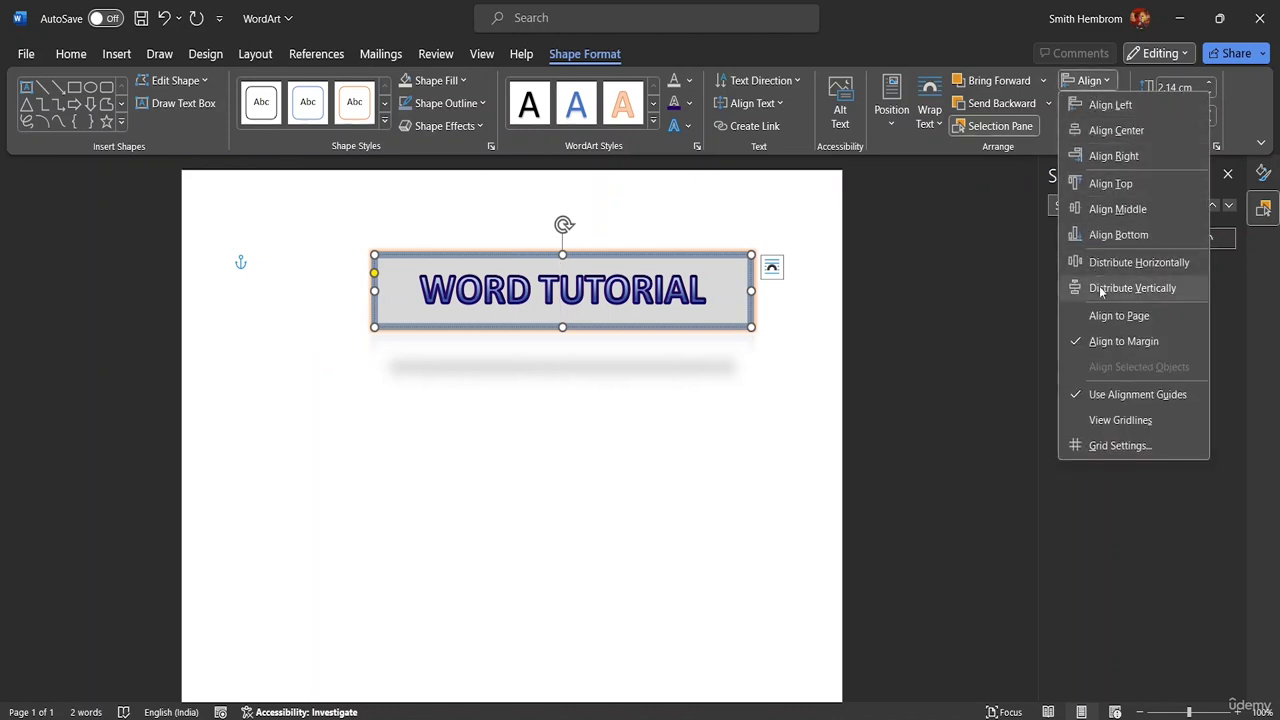
pyautogui.click(1119, 316)
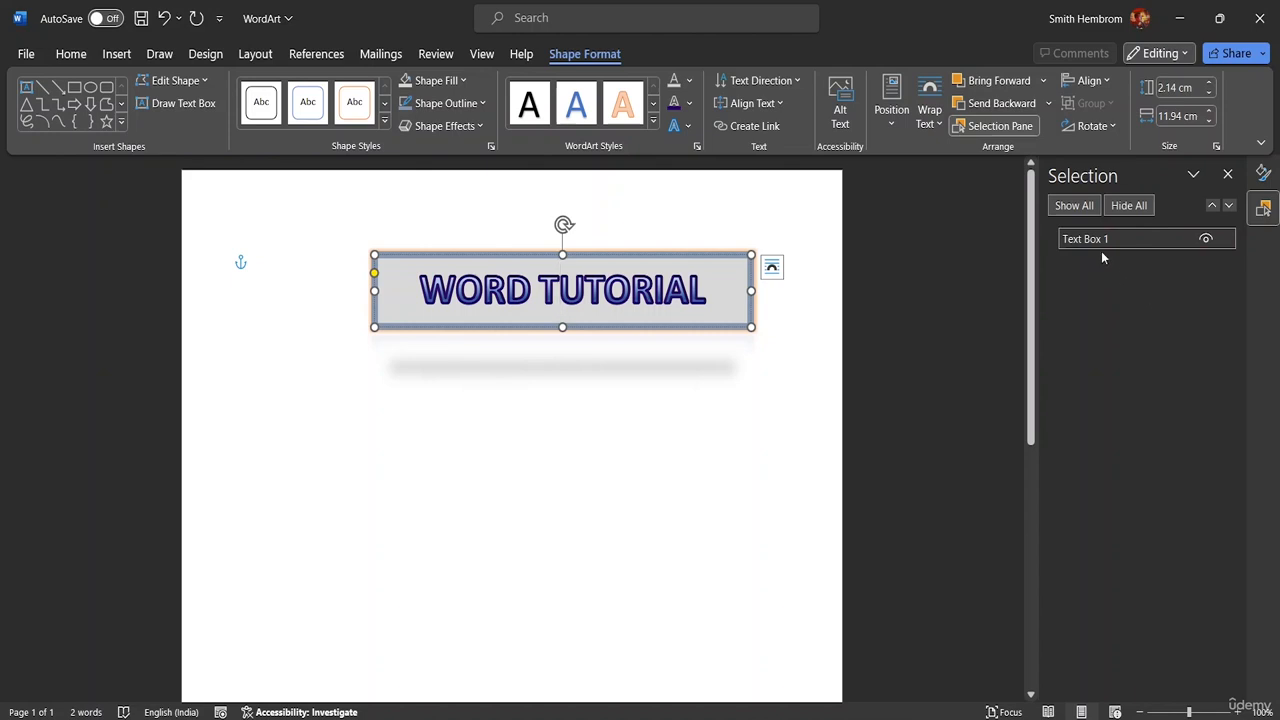
pyautogui.click(1106, 82)
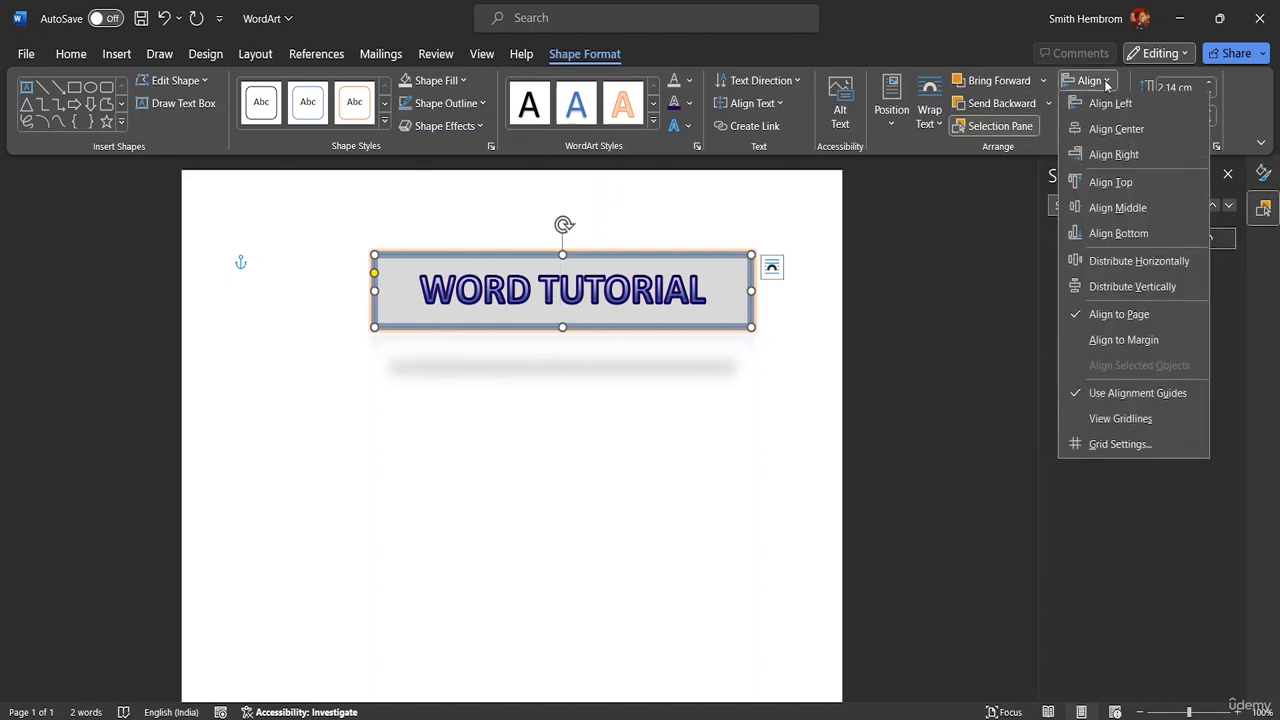
pyautogui.click(1238, 302)
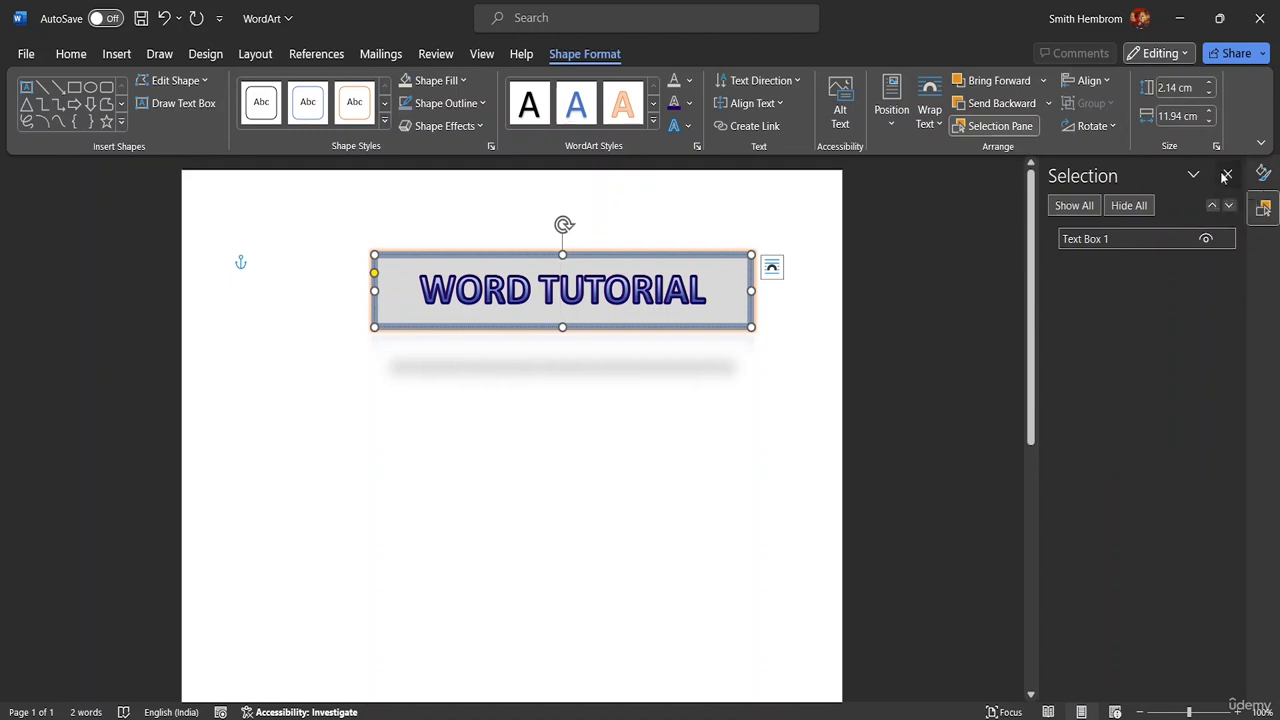
# Step: Close the Selection pane and center the title's frame horizontally on the page with Align Center
pyautogui.click(1225, 176)
pyautogui.click(1106, 81)
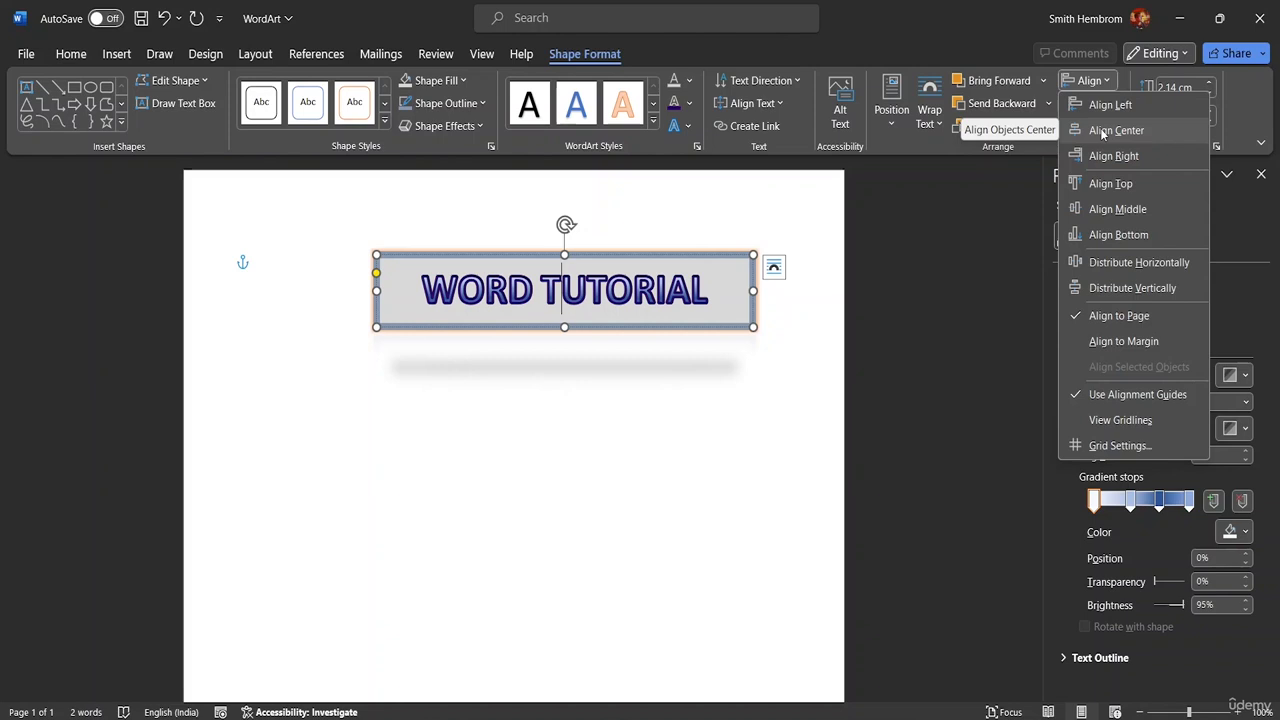
pyautogui.click(1103, 131)
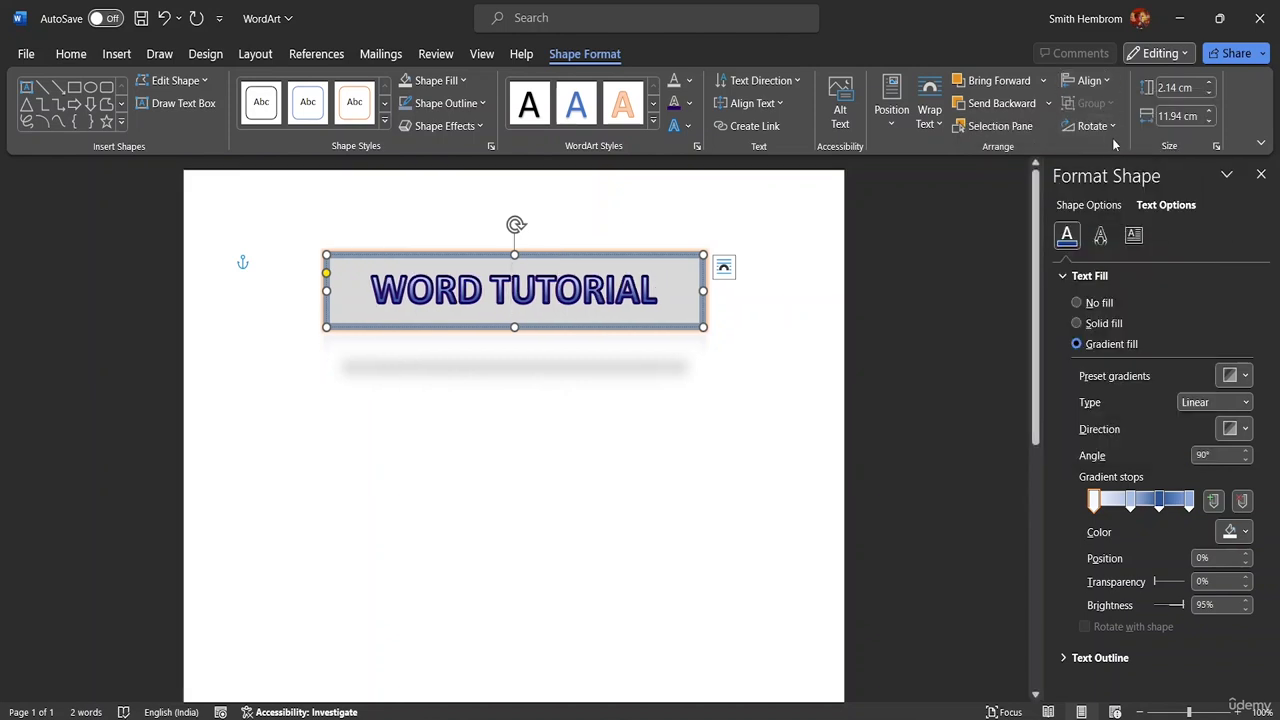
# Step: Flip the title's frame horizontally and deselect it
pyautogui.click(1109, 131)
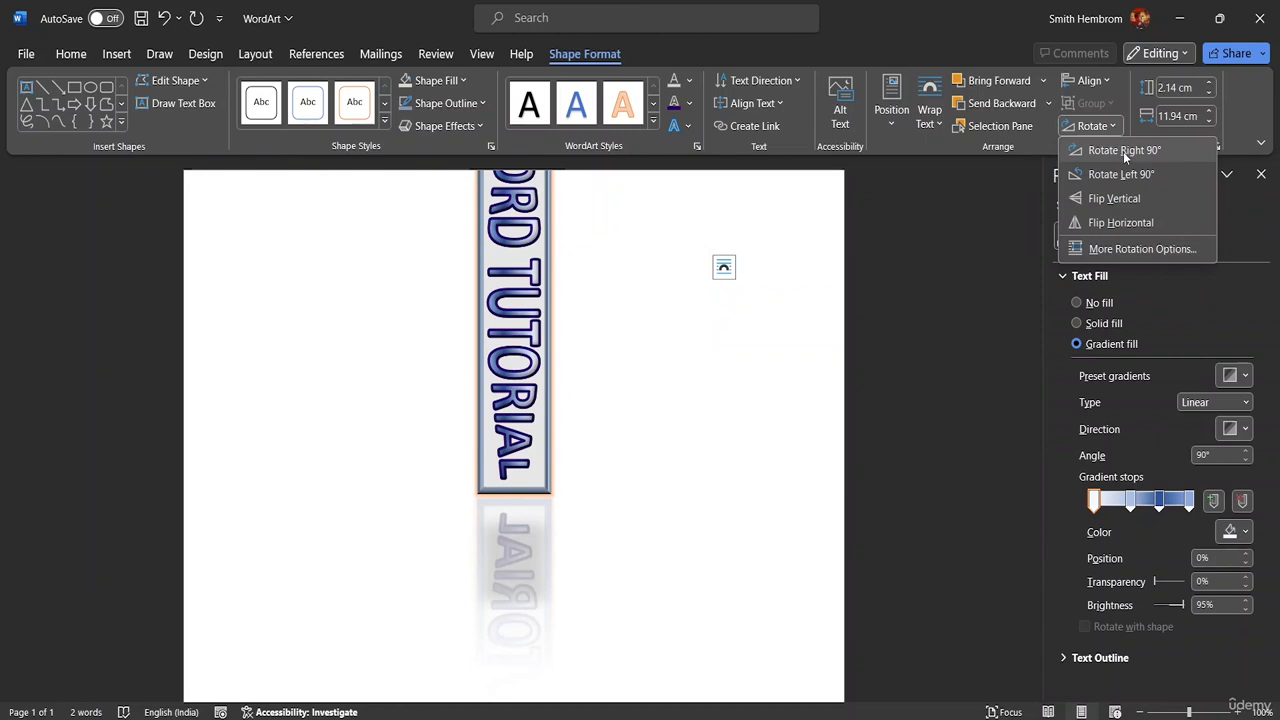
pyautogui.click(1137, 222)
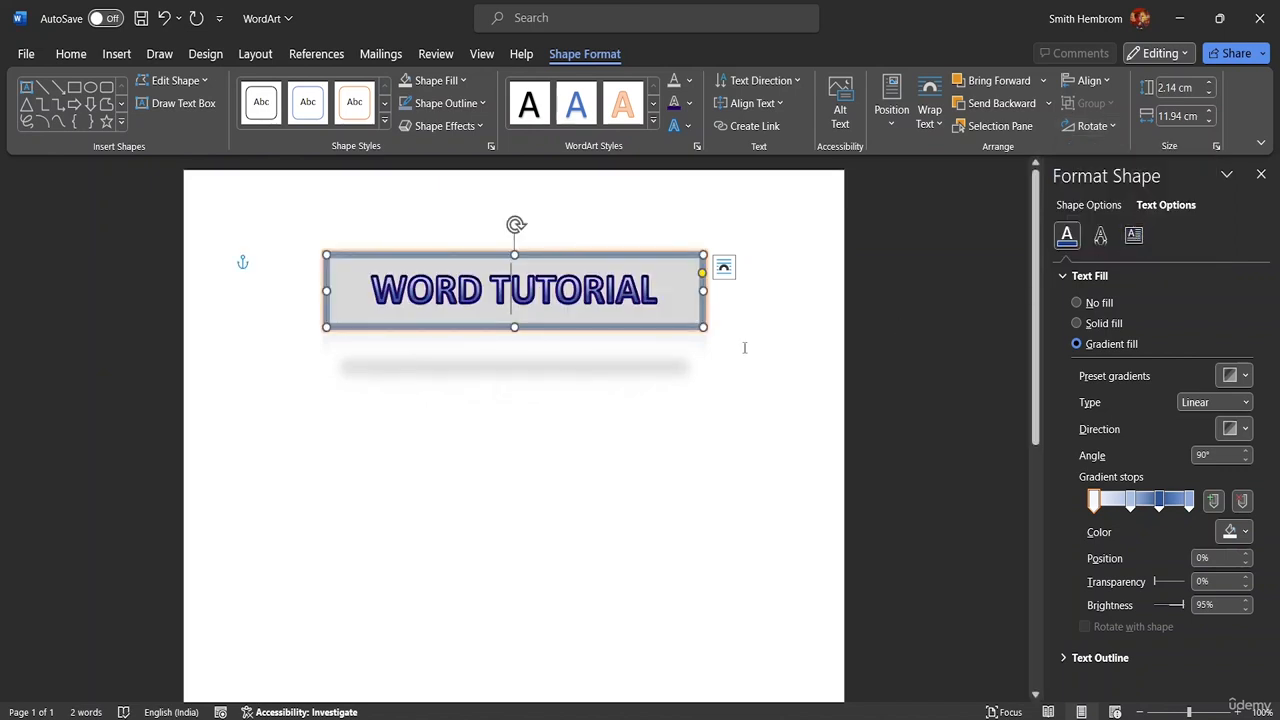
pyautogui.click(776, 335)
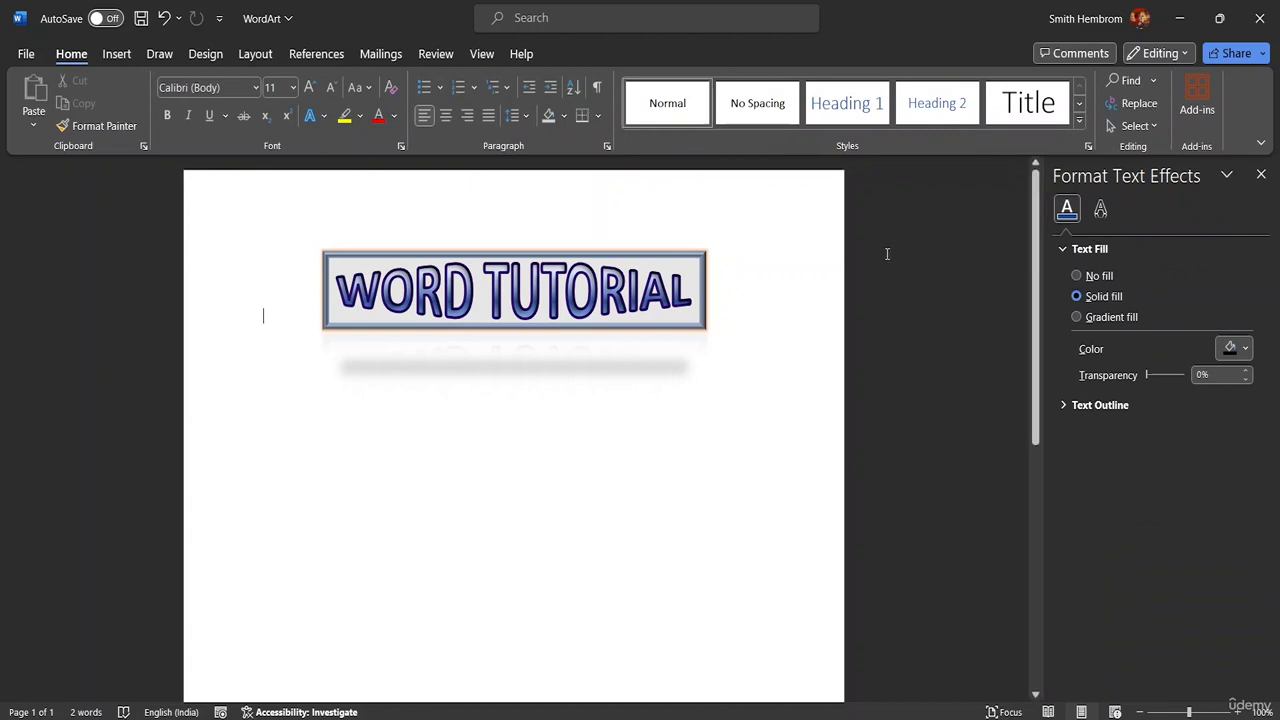
# Step: Set the height of the WORD TUTORIAL title's frame to 2.2 cm
pyautogui.doubleClick(585, 300)
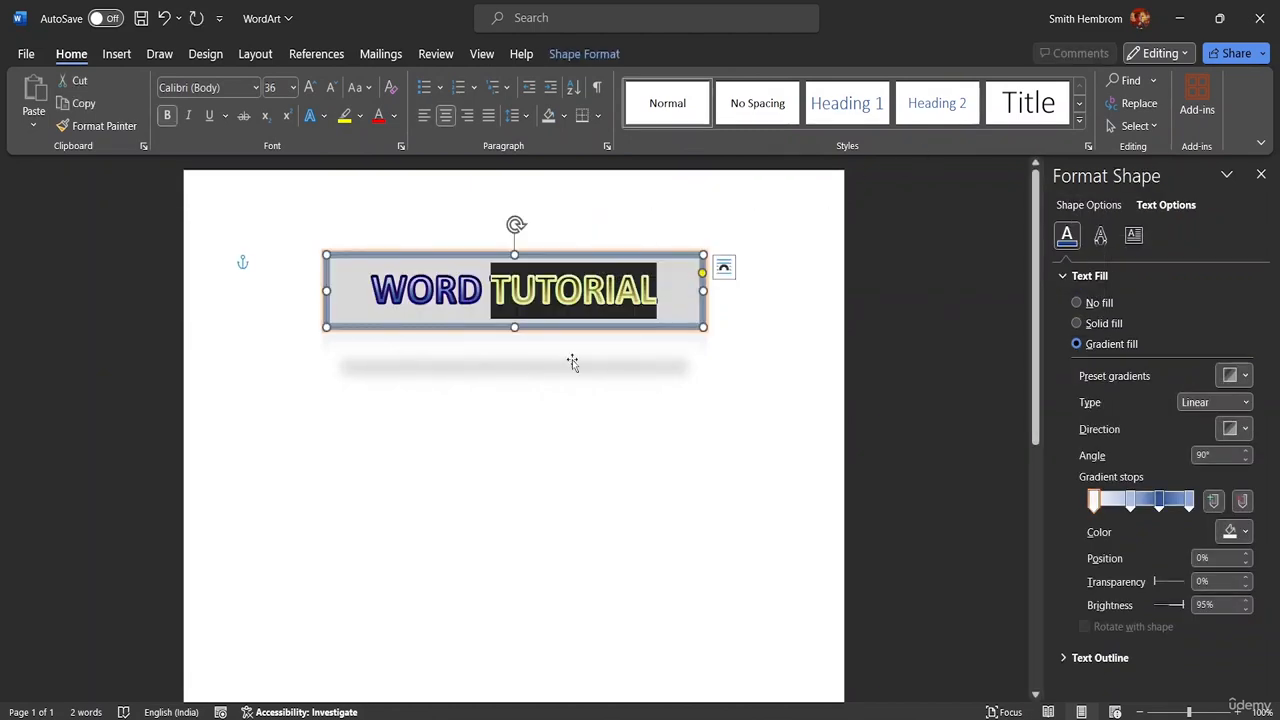
pyautogui.click(670, 300)
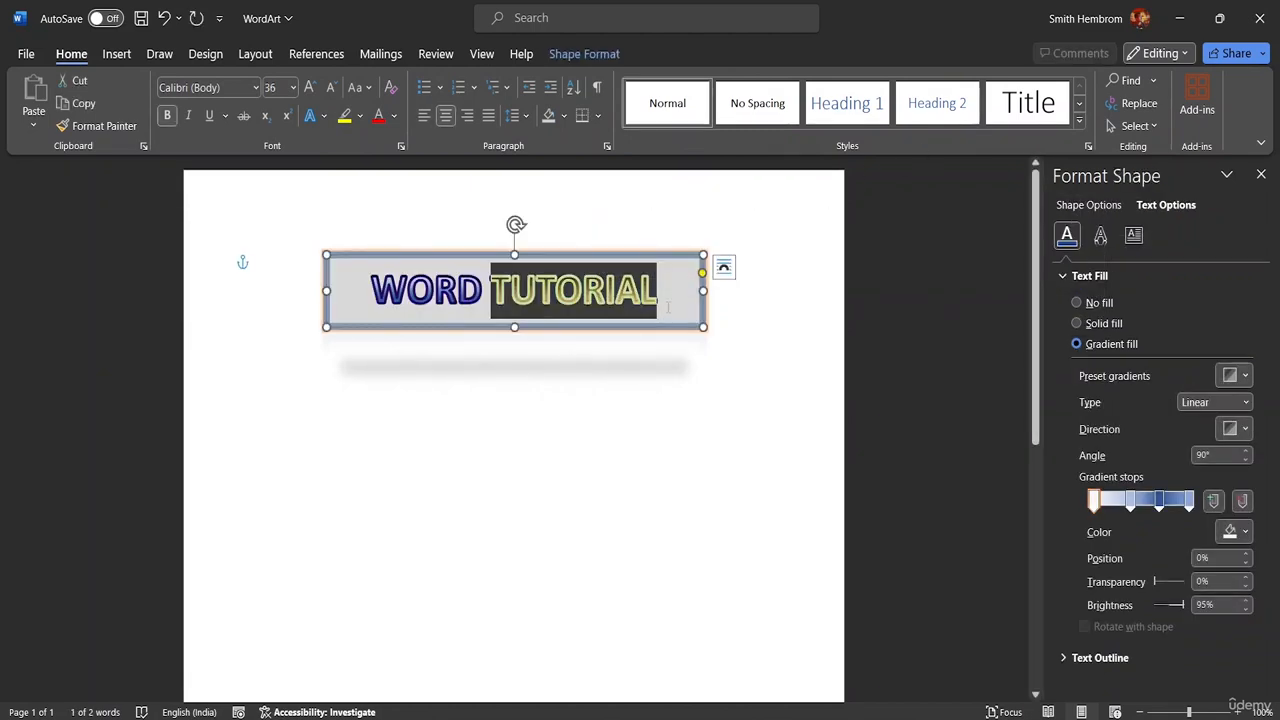
pyautogui.click(606, 53)
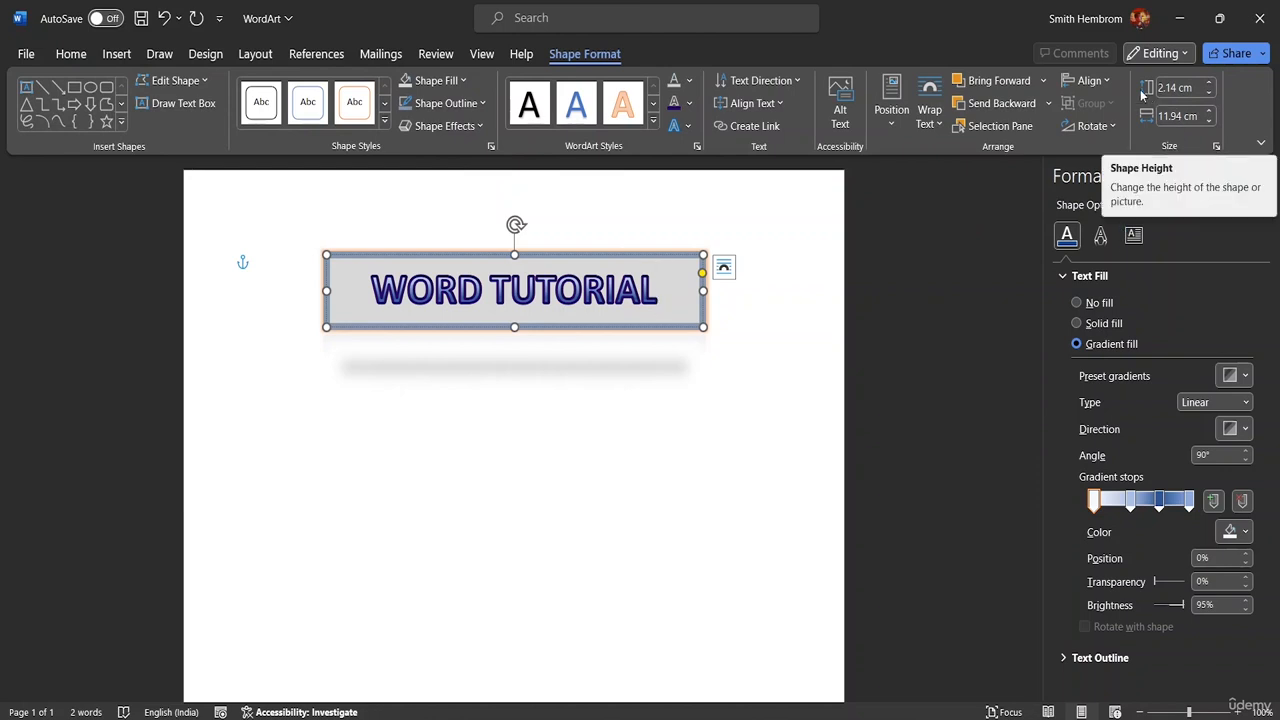
pyautogui.click(1208, 84)
pyautogui.click(1208, 84)
pyautogui.click(1208, 84)
pyautogui.click(1208, 84)
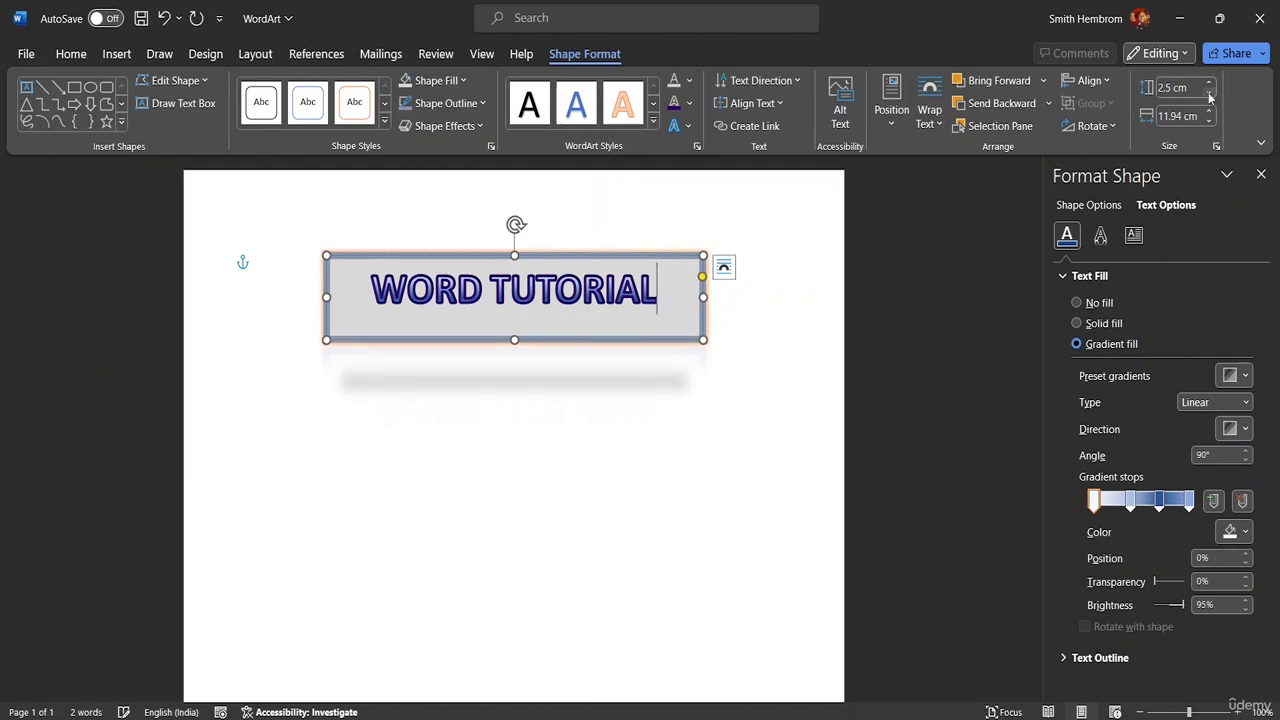
pyautogui.click(1208, 93)
pyautogui.click(1208, 93)
pyautogui.click(1208, 93)
# Step: Set the width of the WORD TUTORIAL title's frame to 12.6 cm
pyautogui.click(1207, 111)
pyautogui.click(1207, 111)
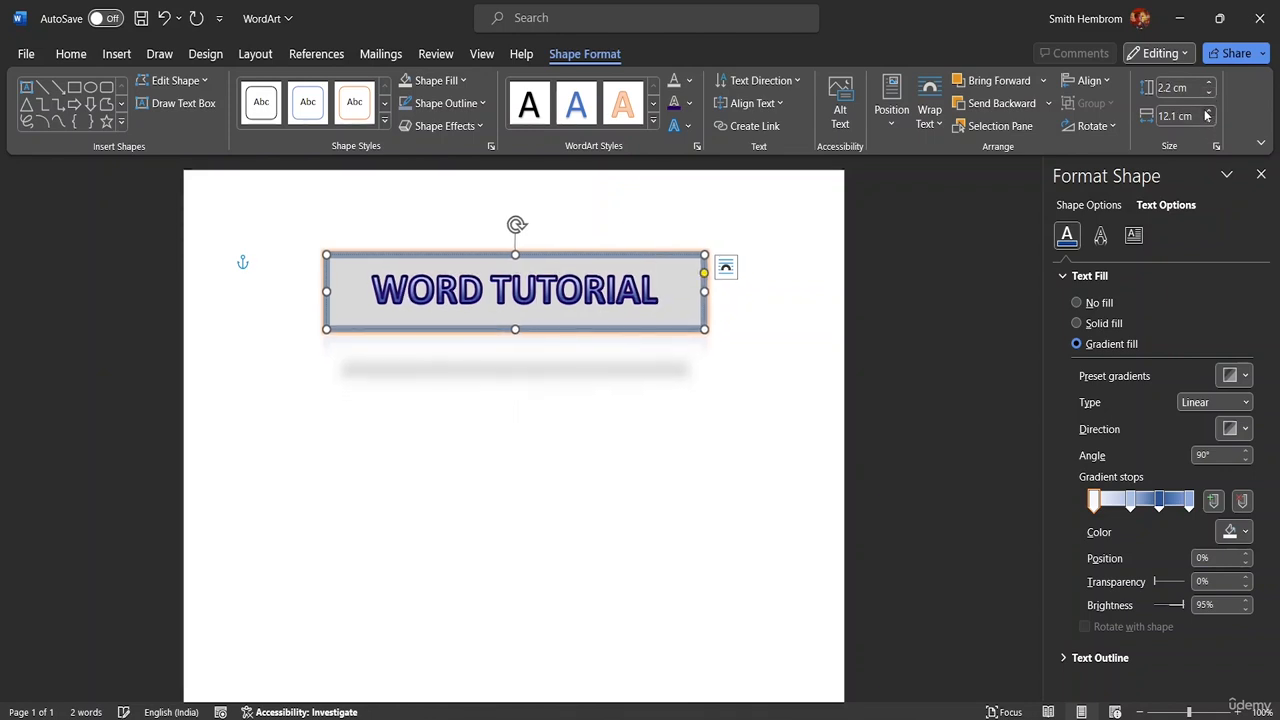
pyautogui.click(1208, 111)
pyautogui.click(1208, 111)
pyautogui.click(1208, 111)
pyautogui.click(1208, 111)
pyautogui.click(1208, 111)
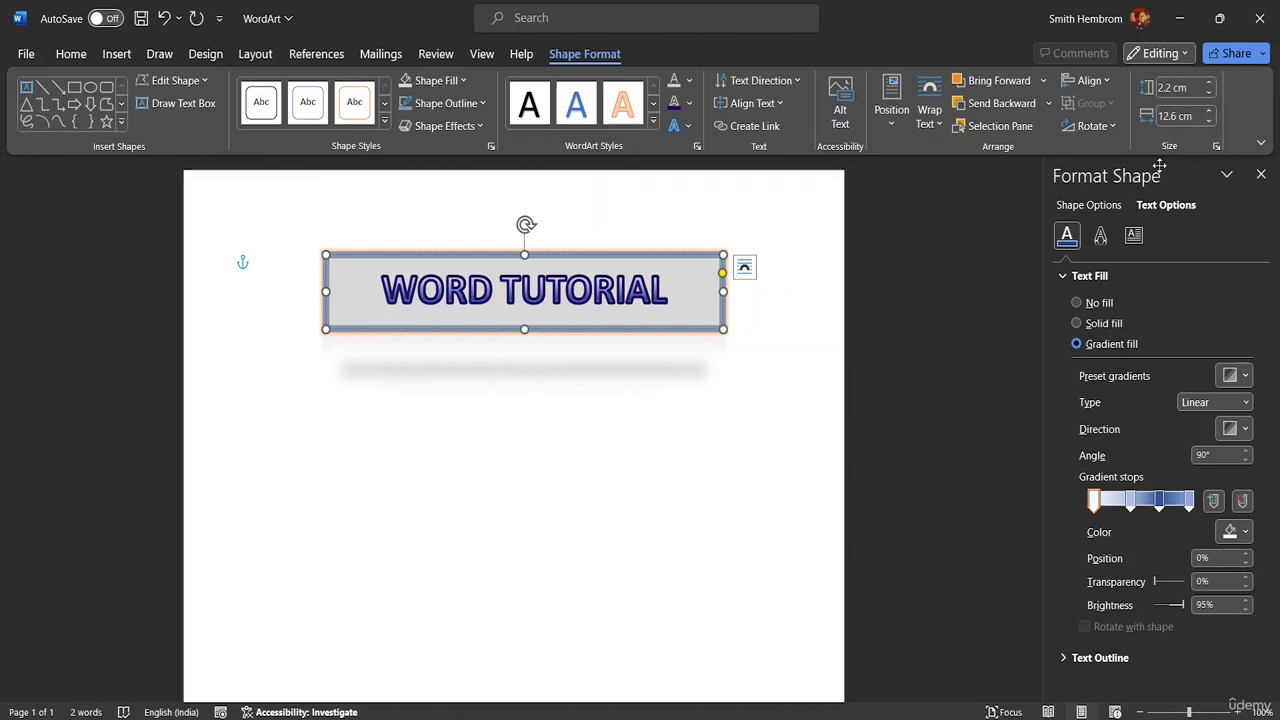
# Step: Draw a three-quarter pie shape about 5.1 by 5.1 cm and place it around the lower-left corner of the title's frame
pyautogui.click(121, 119)
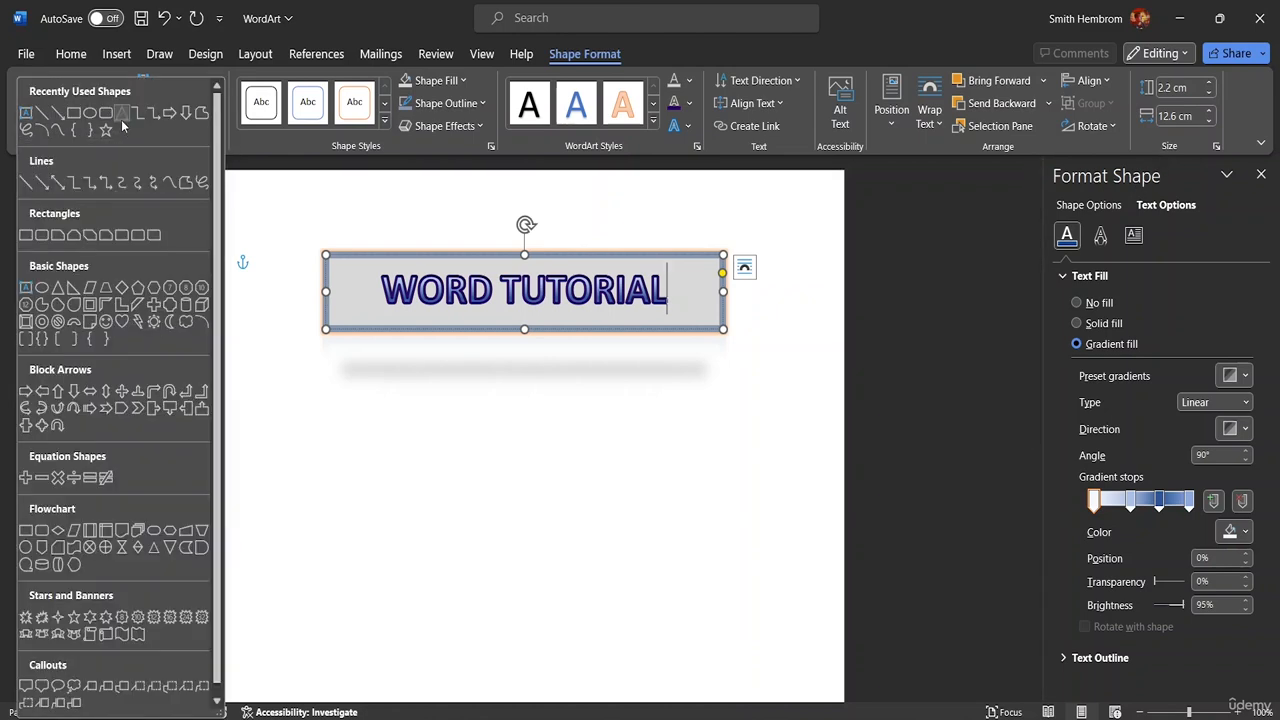
pyautogui.click(40, 309)
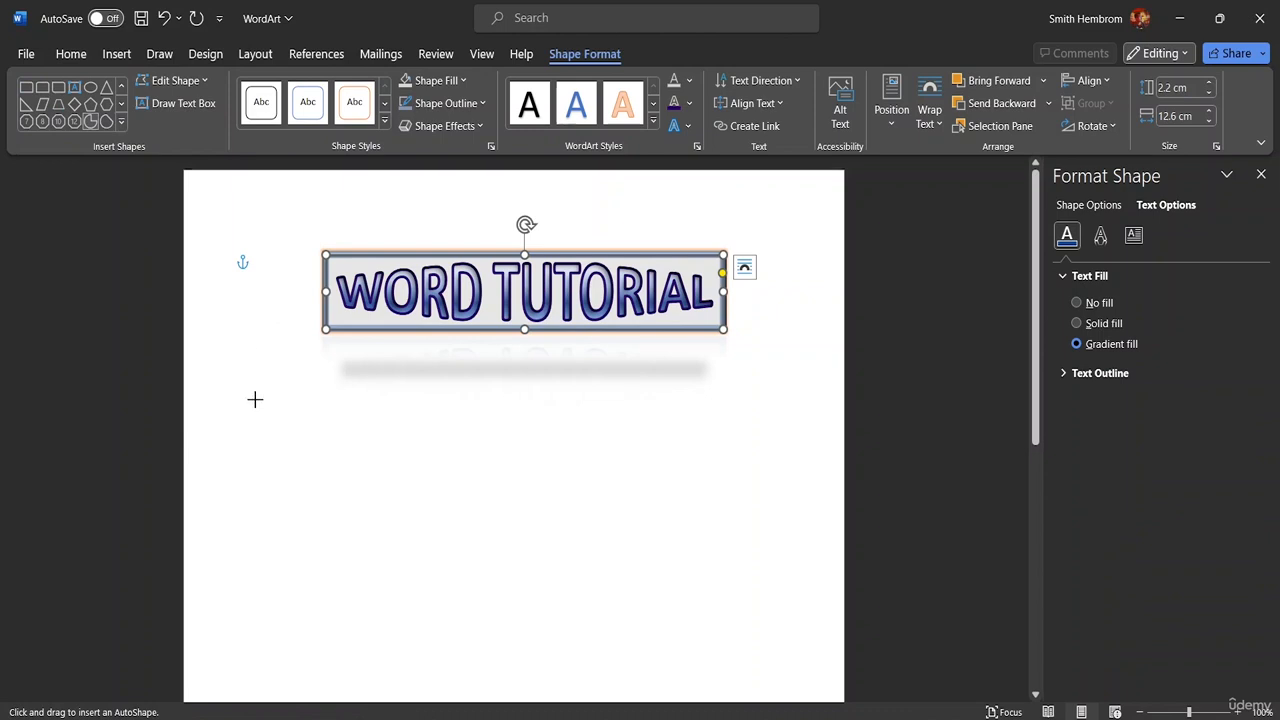
pyautogui.moveTo(255, 399); pyautogui.dragTo(416, 570)
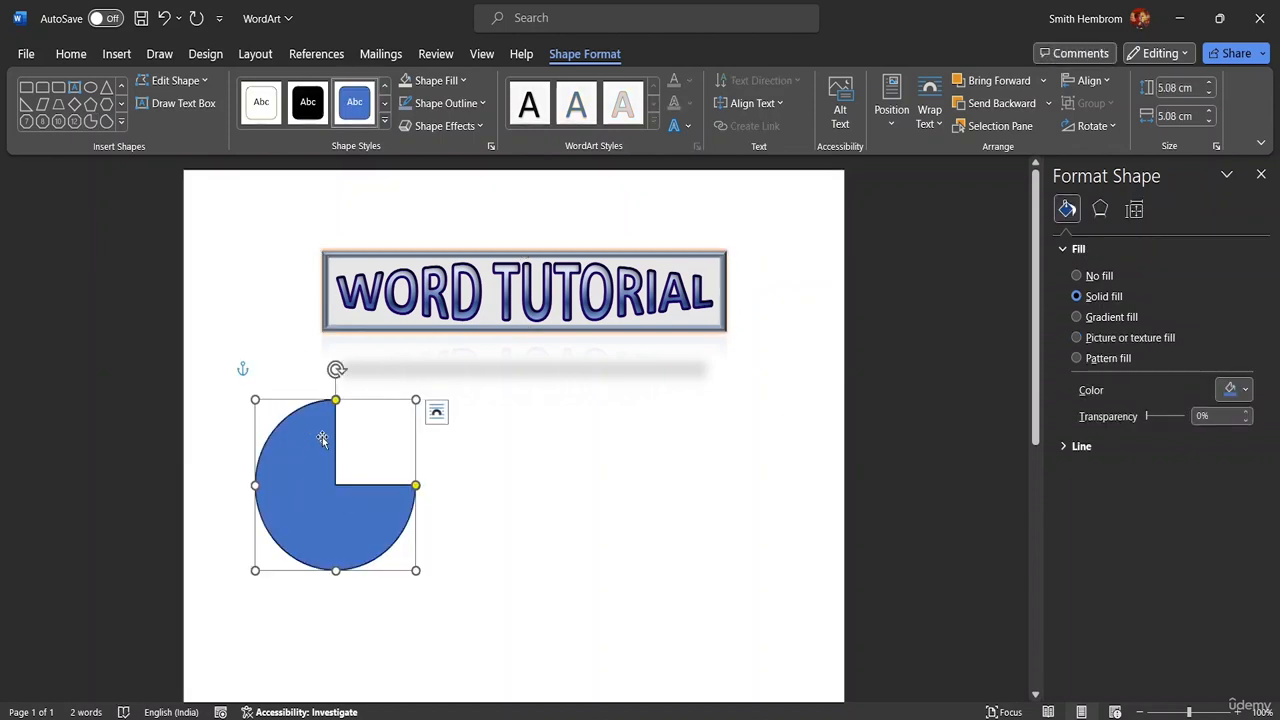
pyautogui.moveTo(323, 434)
pyautogui.mouseDown()
pyautogui.moveTo(294, 386)
pyautogui.moveTo(283, 284)
pyautogui.mouseUp()
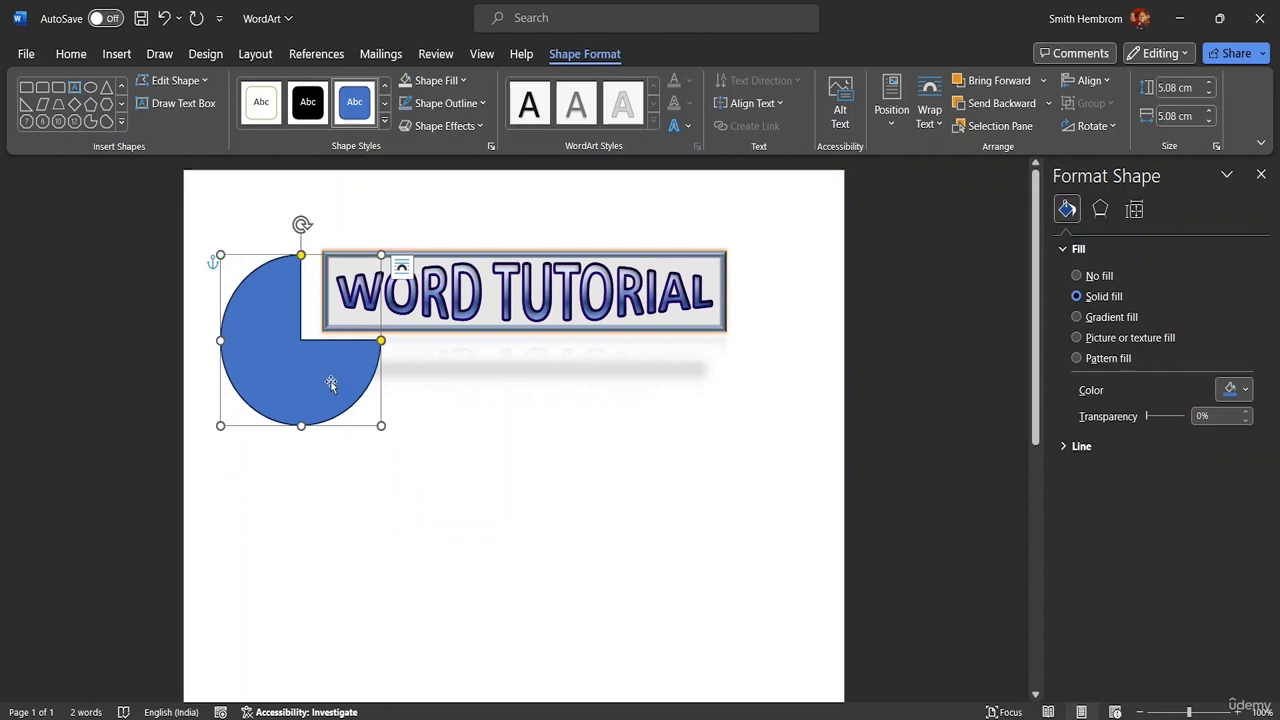
pyautogui.moveTo(323, 378)
pyautogui.mouseDown()
pyautogui.moveTo(370, 378)
pyautogui.moveTo(310, 363)
pyautogui.moveTo(316, 378)
pyautogui.mouseUp()
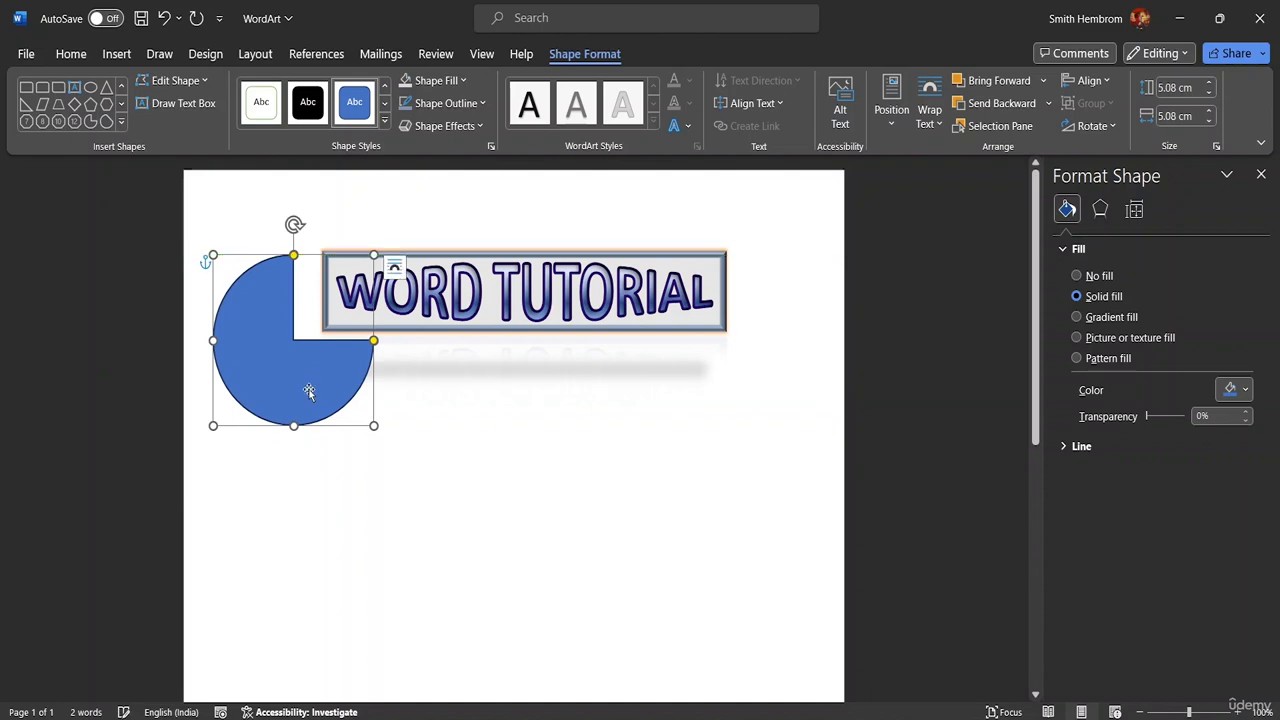
pyautogui.click(424, 429)
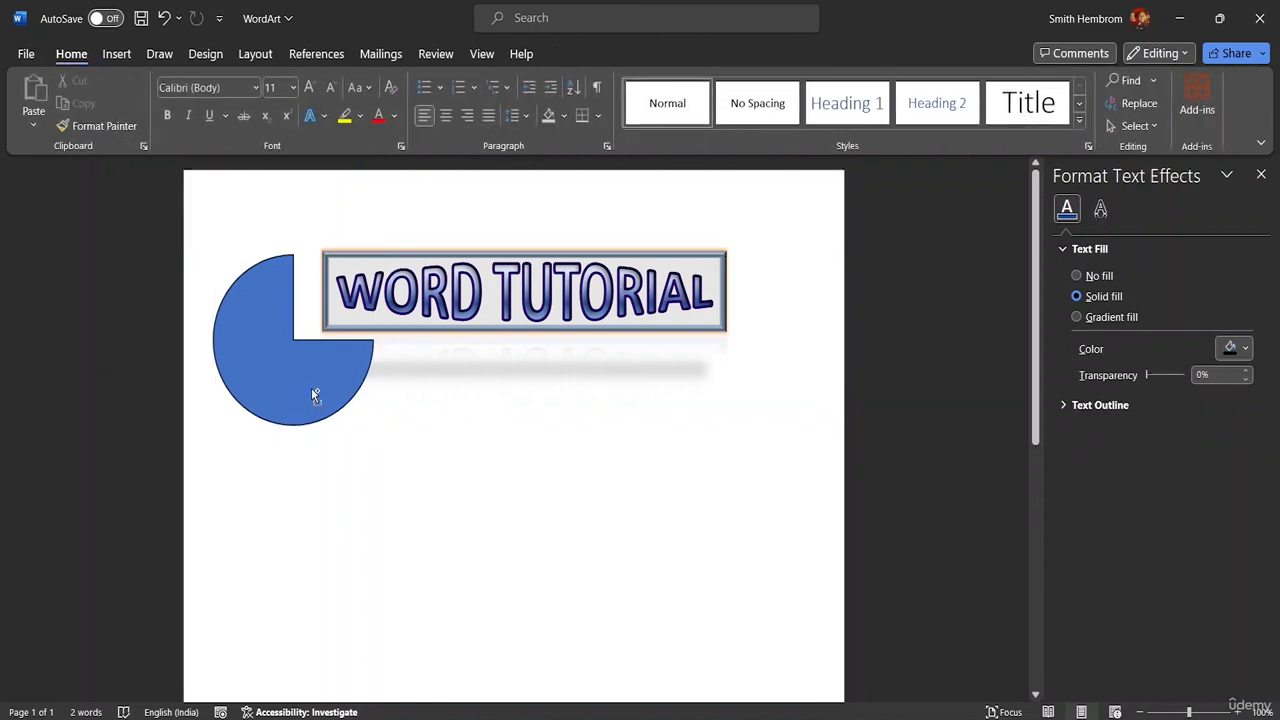
# Step: Copy the pie shape to the title's right end, rotate it left 90° and fit it around the frame's lower-right corner
pyautogui.moveTo(306, 379); pyautogui.dragTo(723, 380)
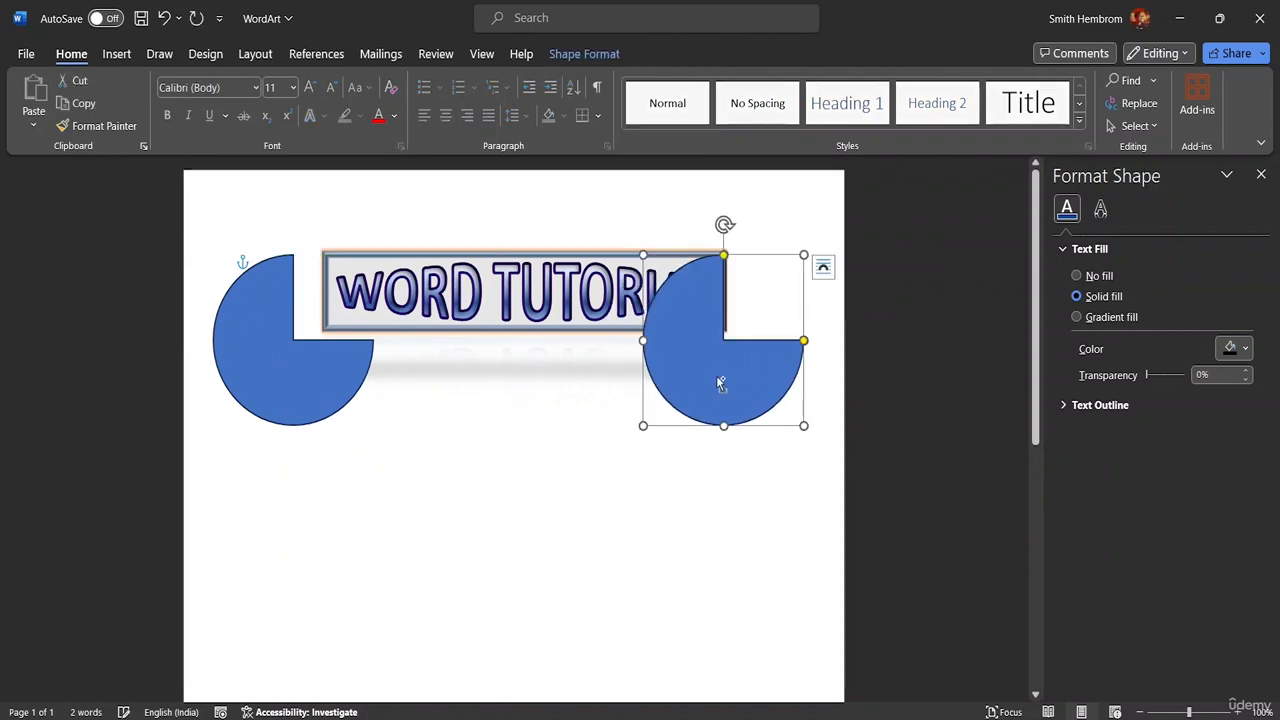
pyautogui.click(571, 58)
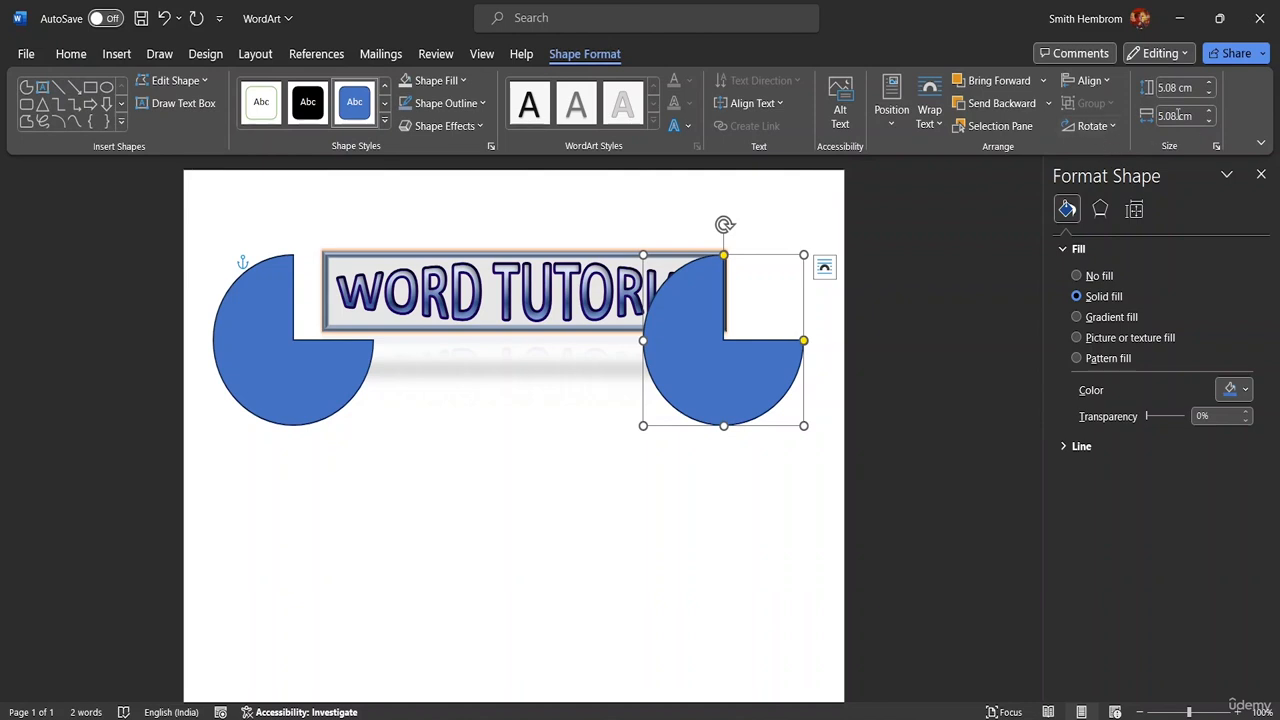
pyautogui.click(1092, 126)
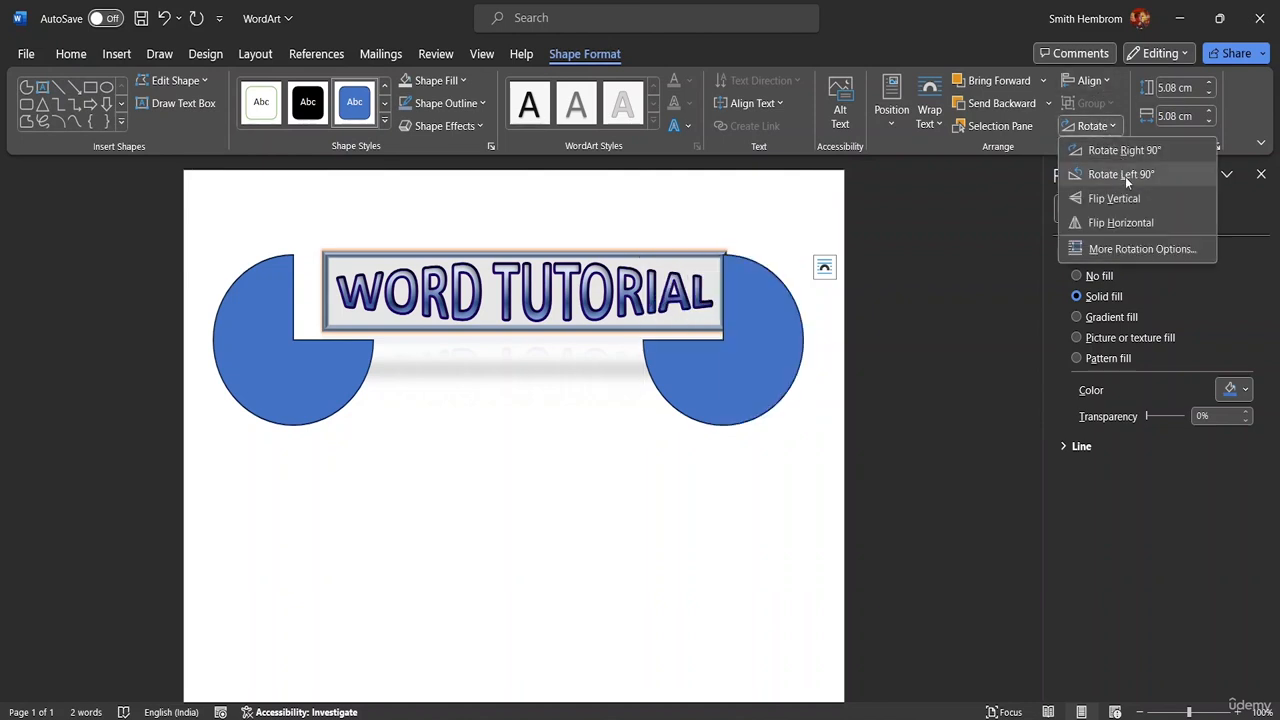
pyautogui.click(1126, 176)
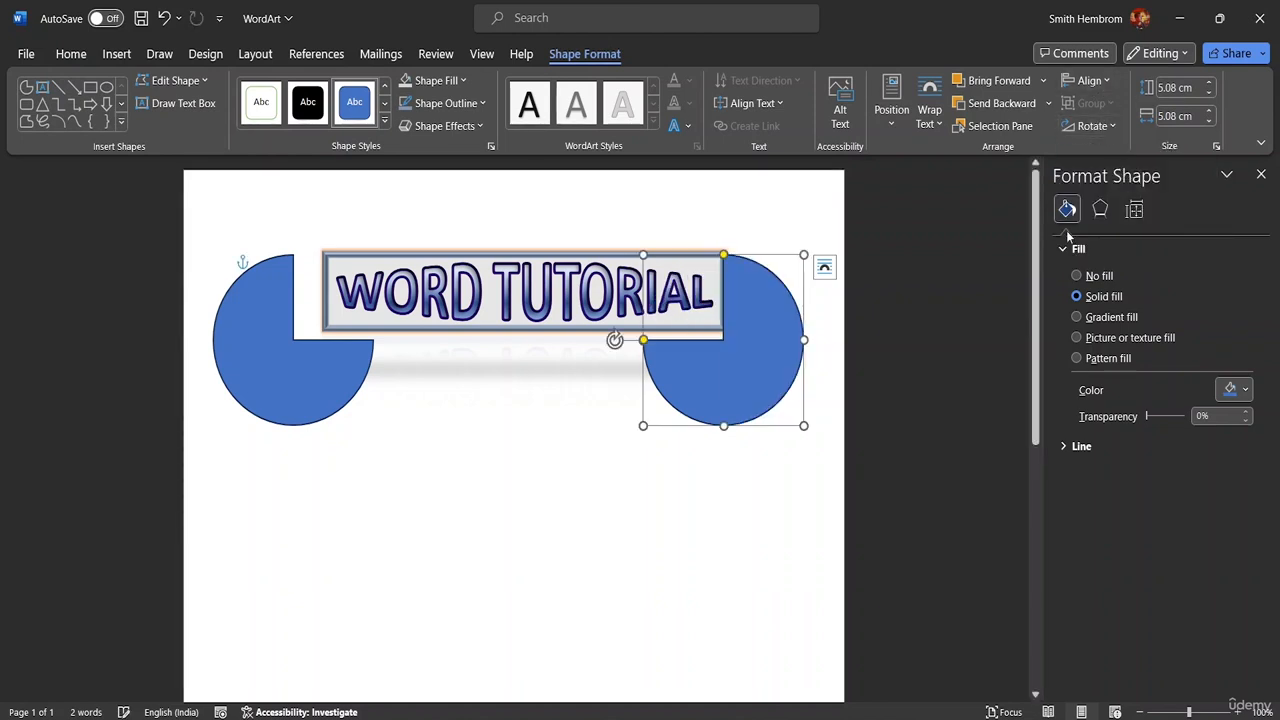
pyautogui.moveTo(763, 357); pyautogui.dragTo(794, 343)
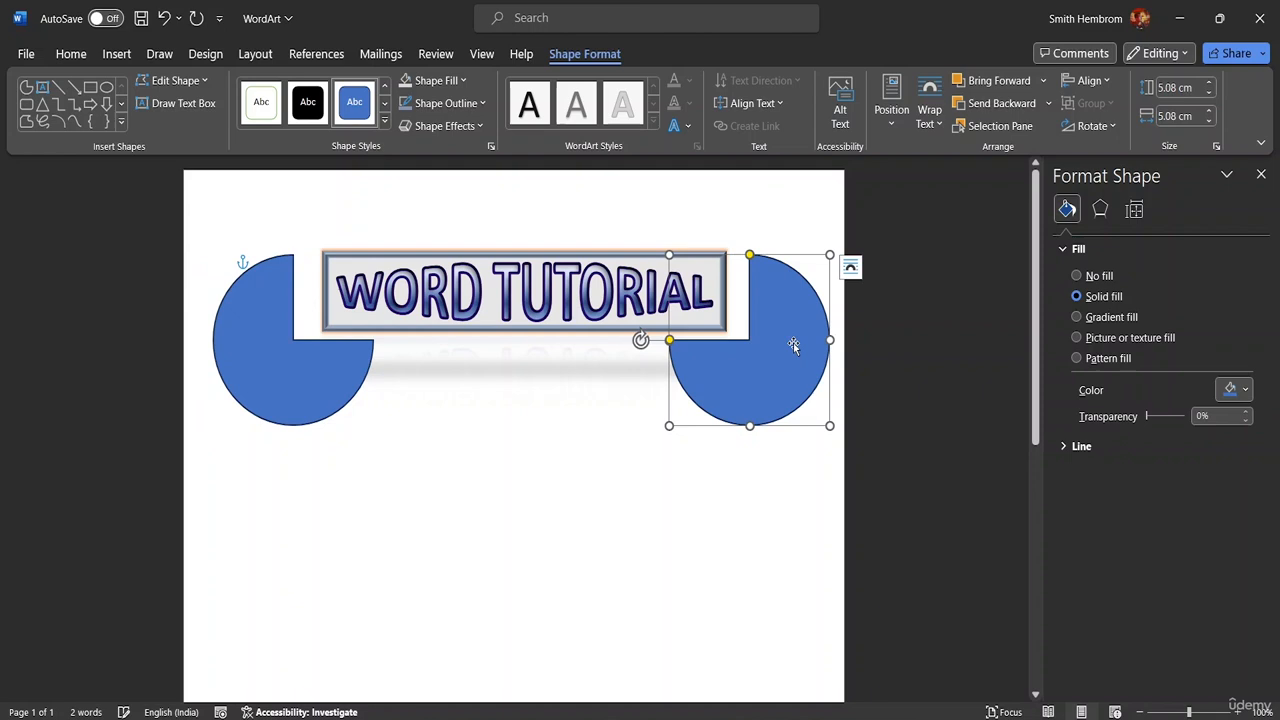
# Step: Fill the left pie shape with a light blue-gray theme color
pyautogui.click(313, 375)
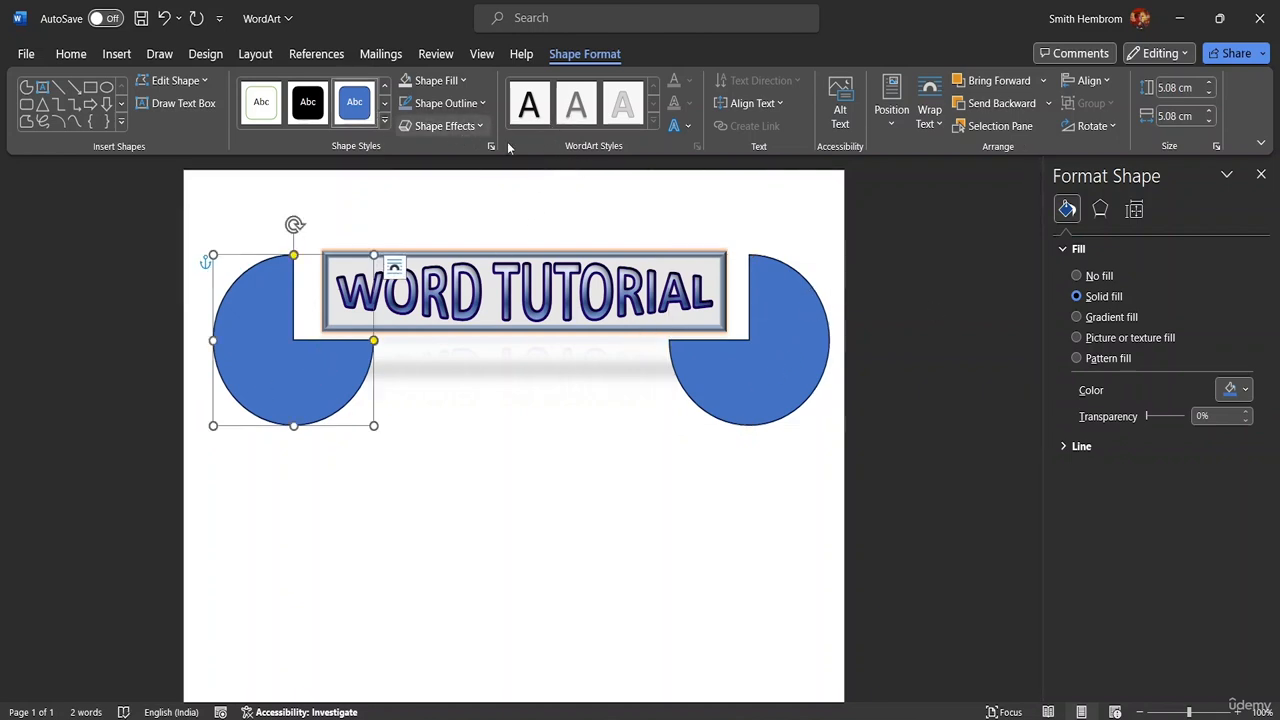
pyautogui.click(681, 131)
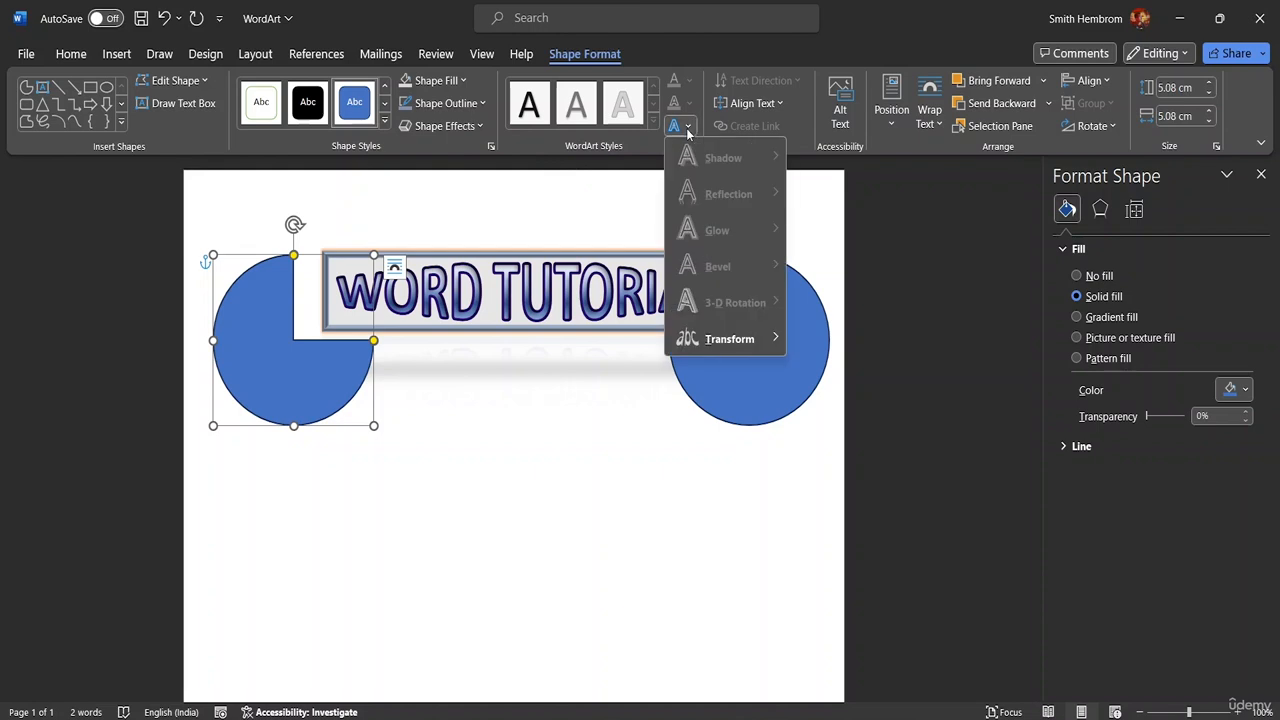
pyautogui.click(681, 131)
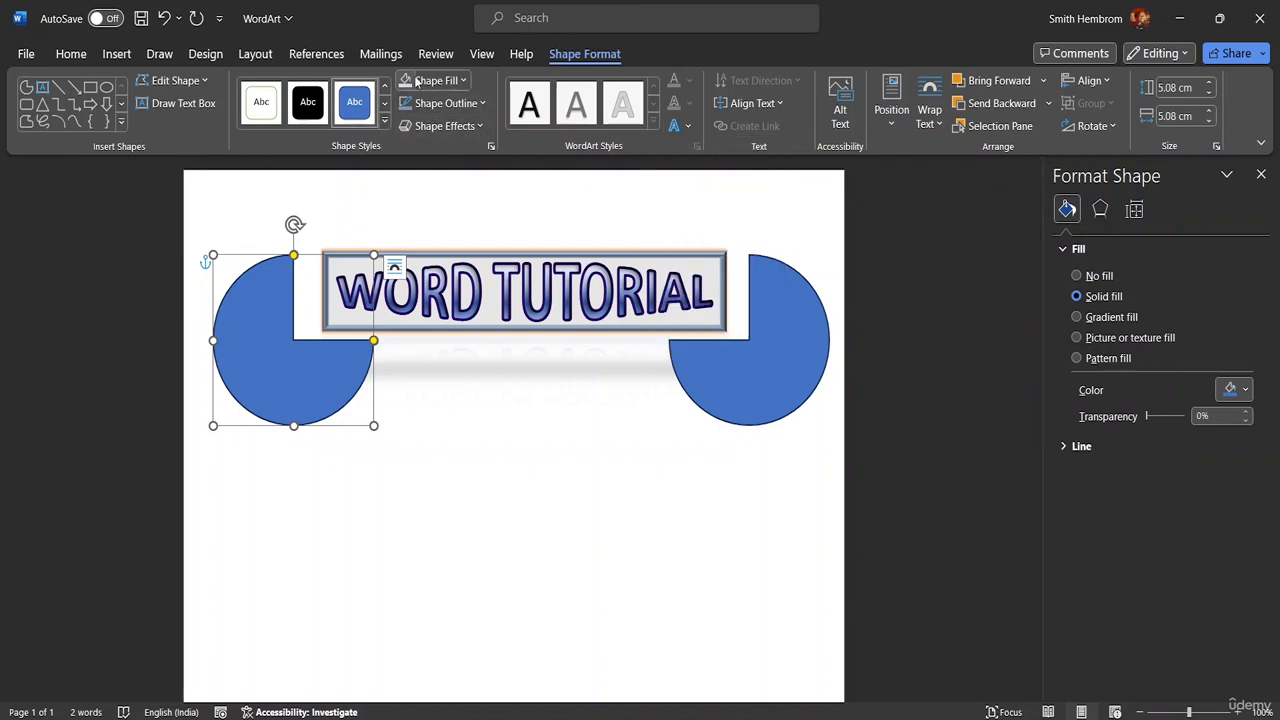
pyautogui.click(464, 84)
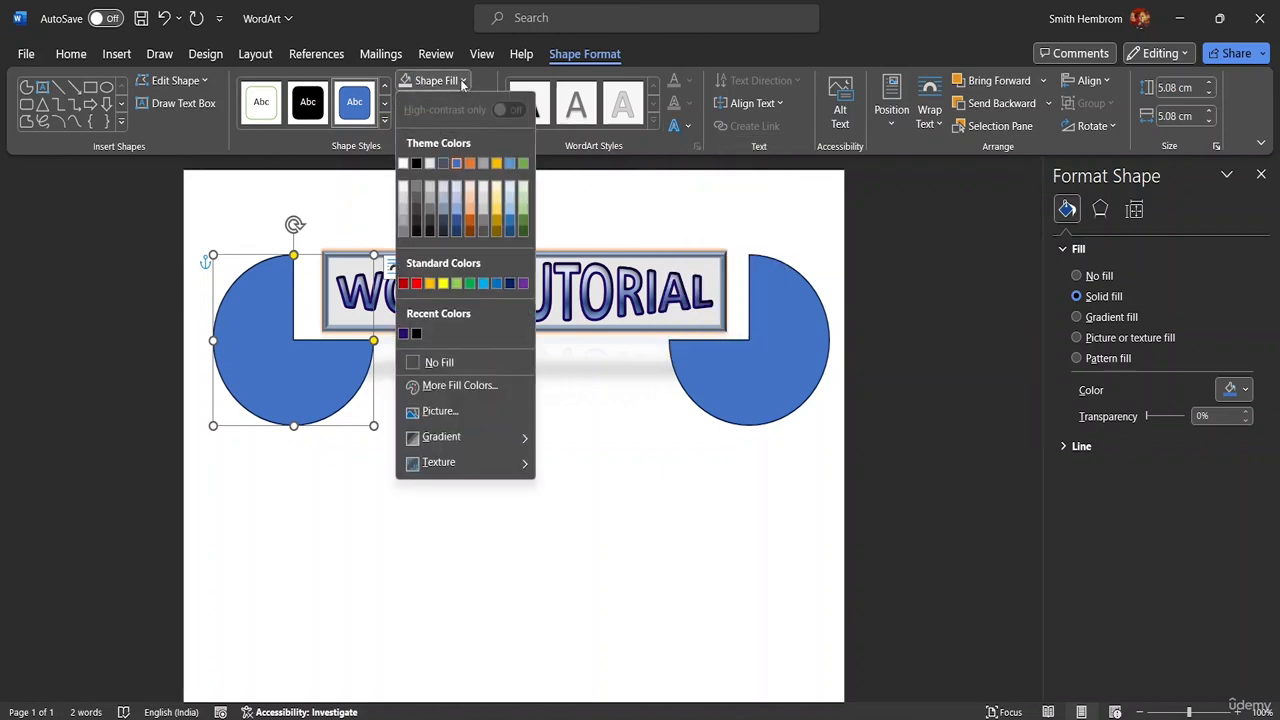
pyautogui.click(448, 197)
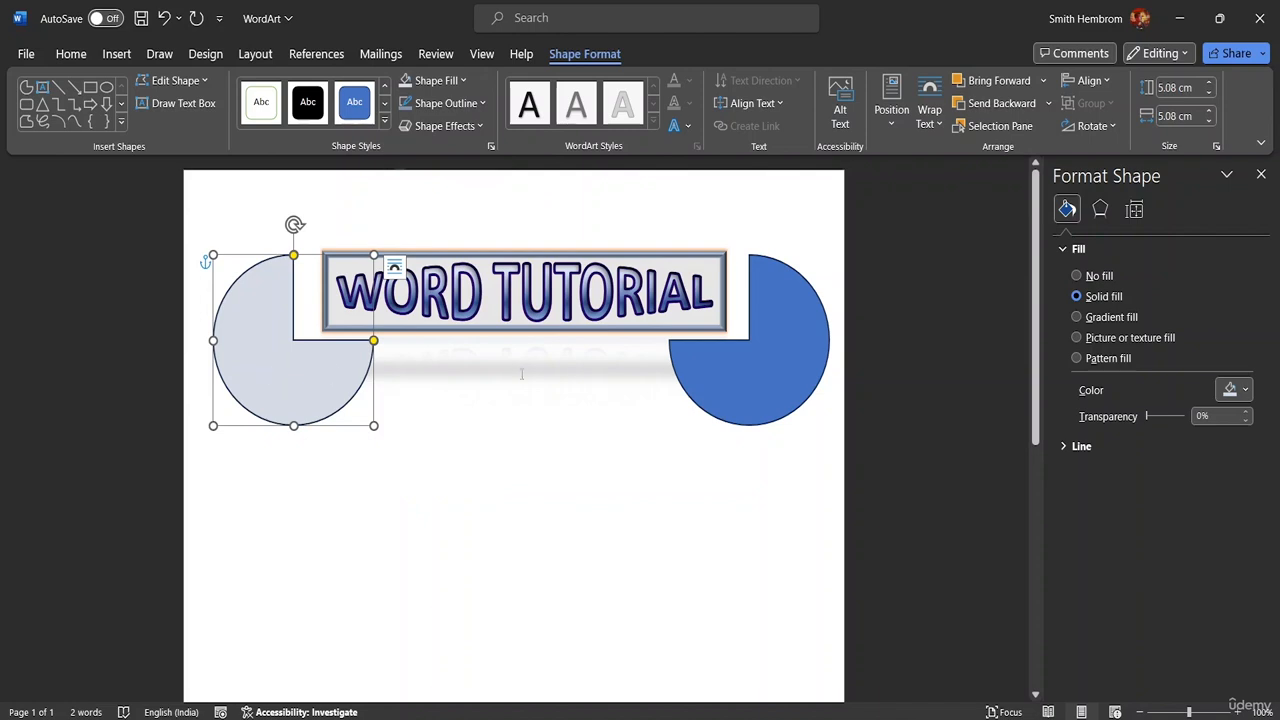
# Step: Fill the right pie shape with a light blue theme color and deselect it
pyautogui.click(730, 364)
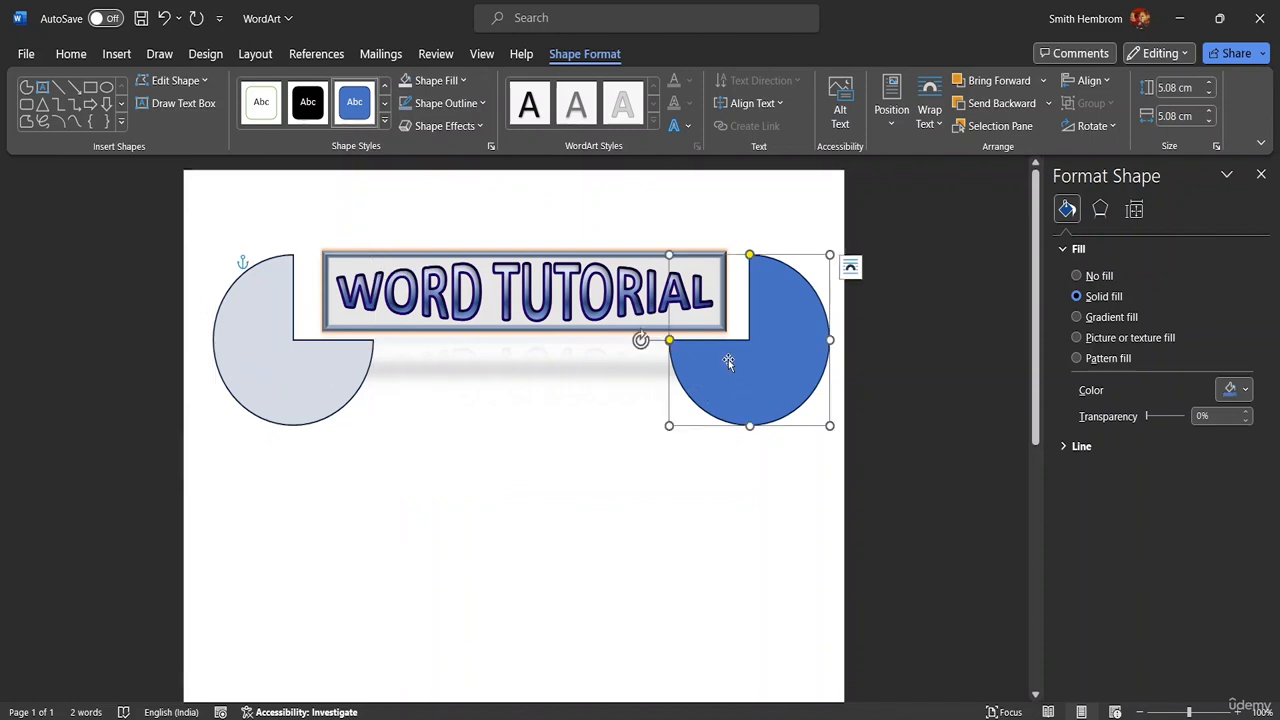
pyautogui.click(463, 82)
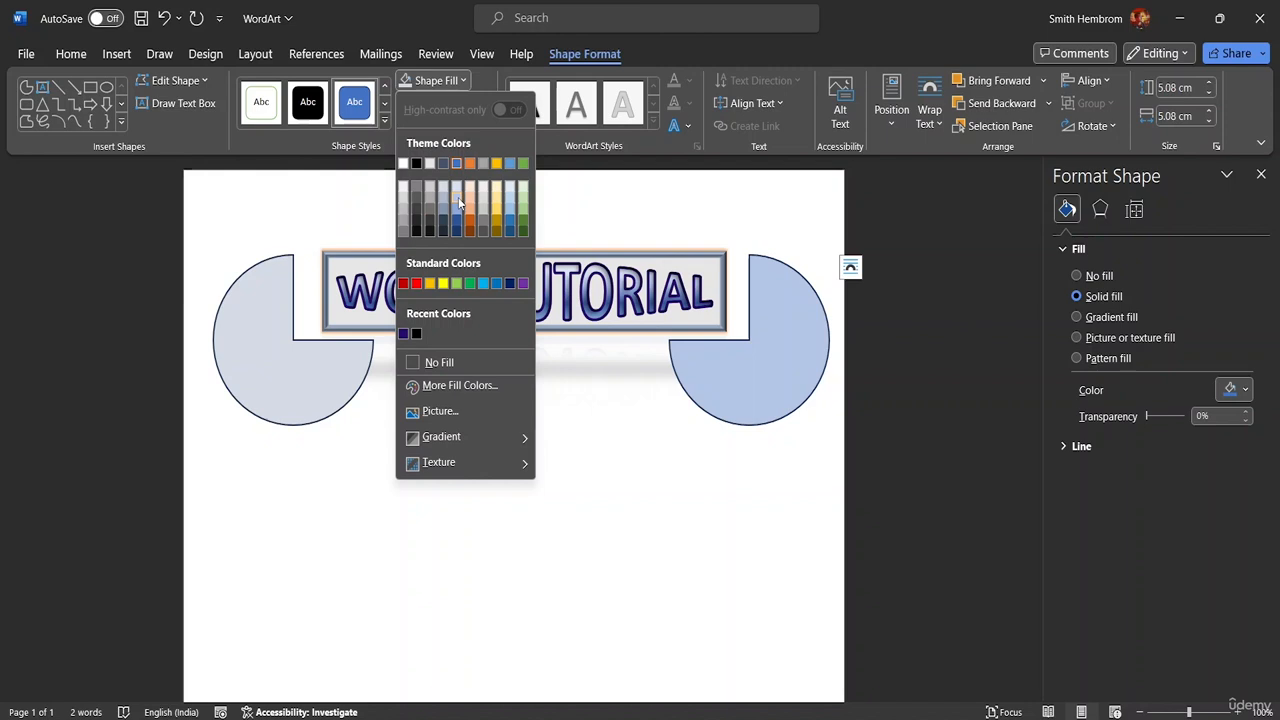
pyautogui.click(458, 200)
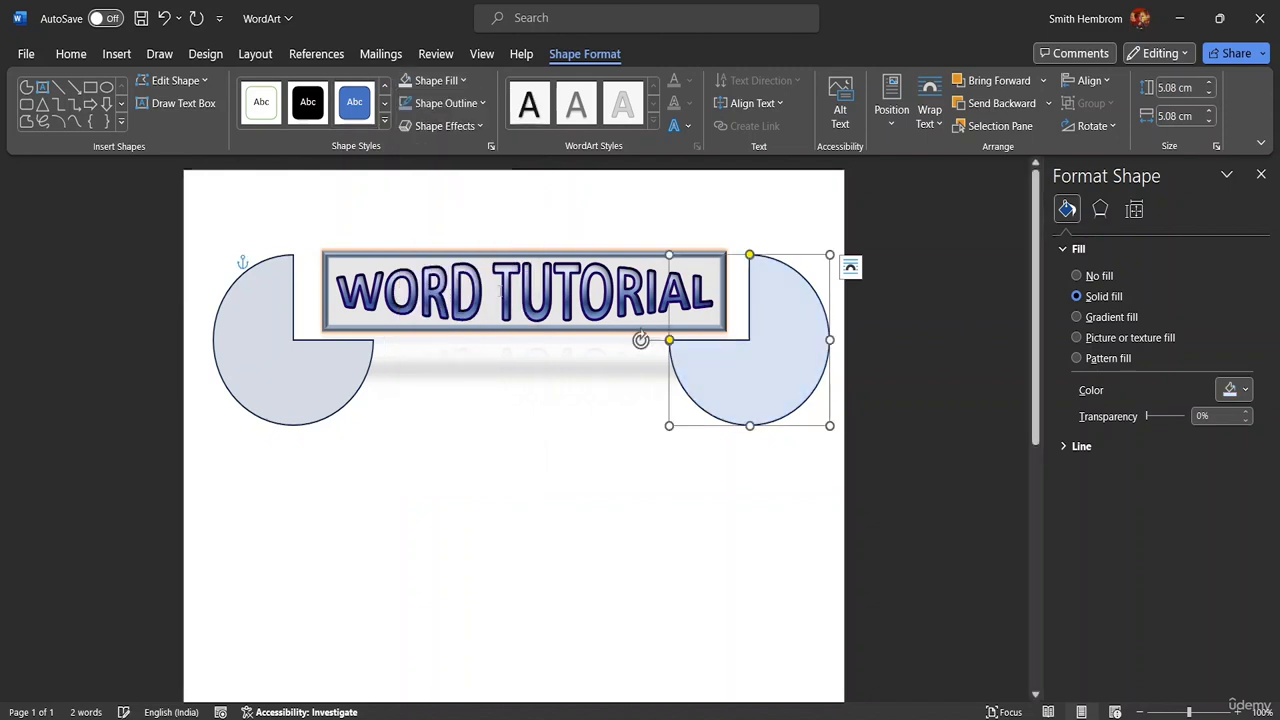
pyautogui.click(480, 403)
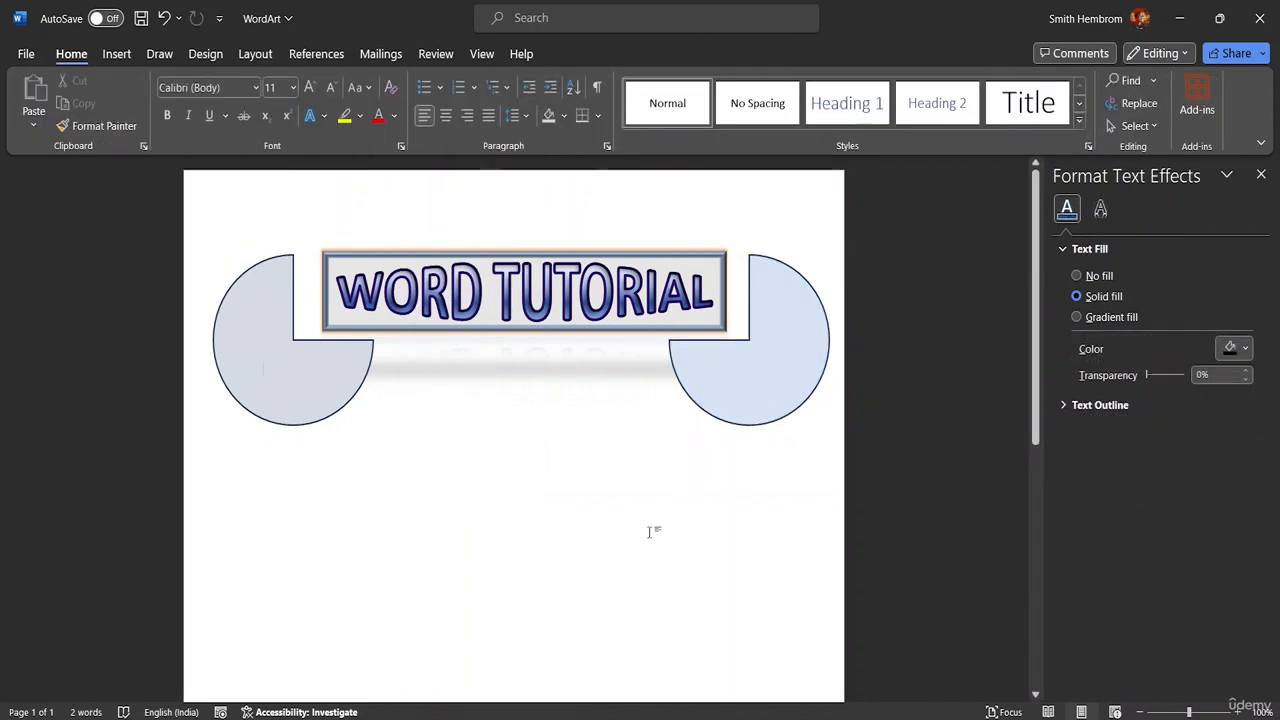
pyautogui.tripleClick(206, 233)
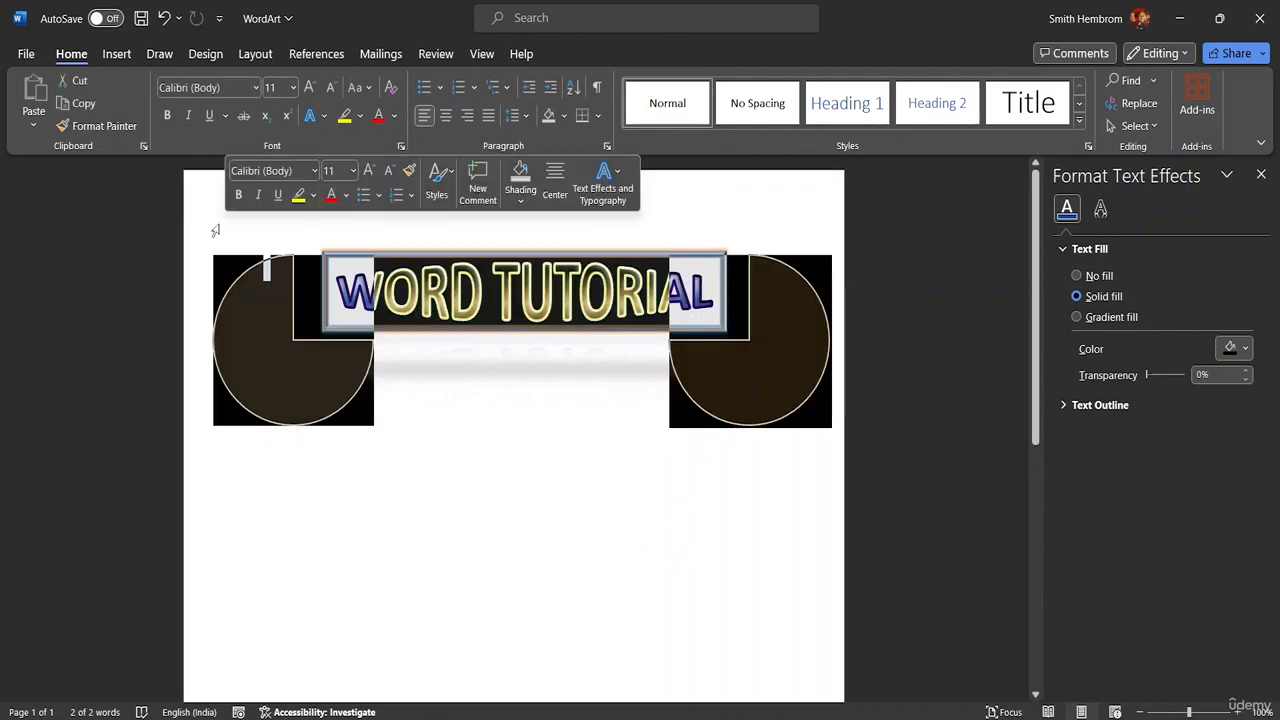
pyautogui.click(557, 503)
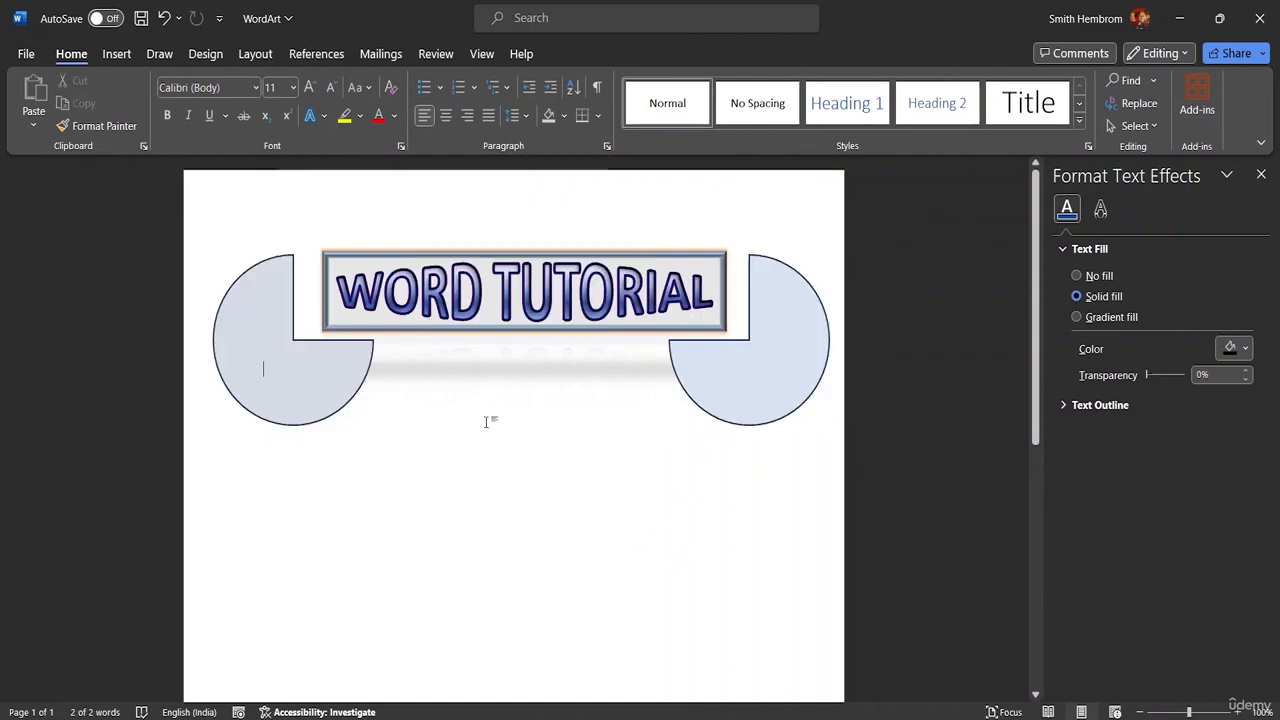
pyautogui.click(211, 255)
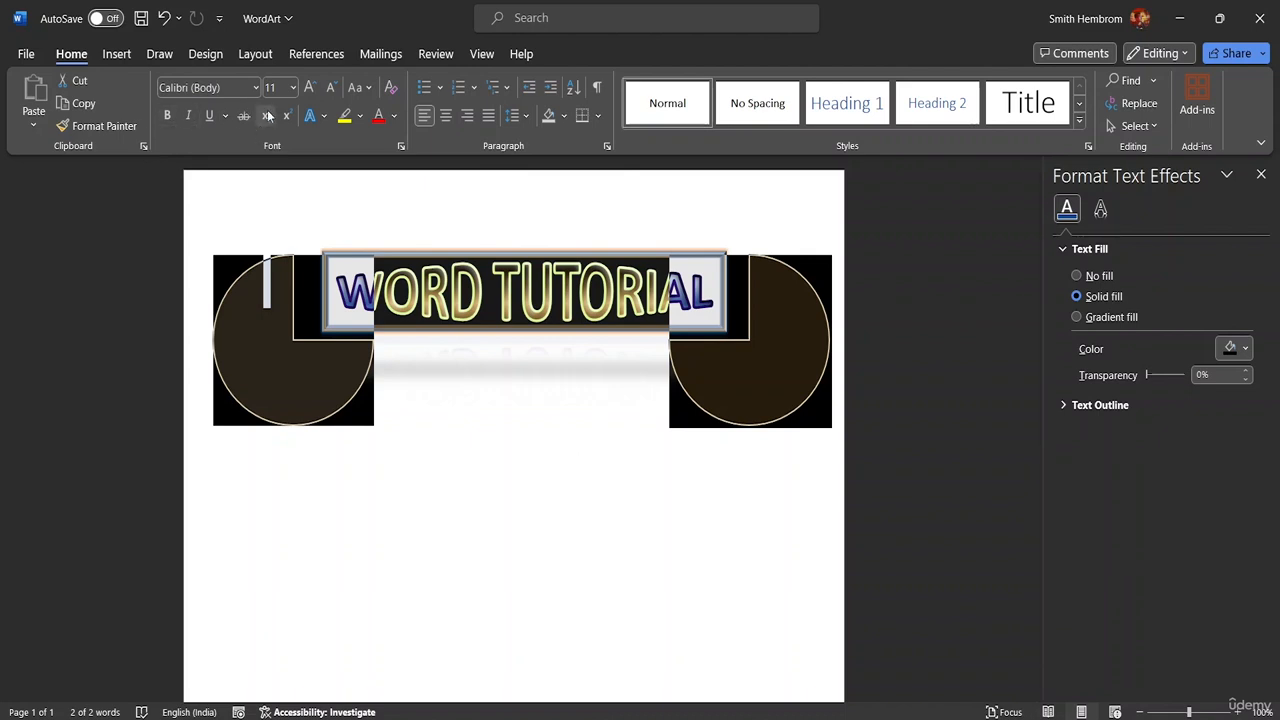
pyautogui.click(293, 88)
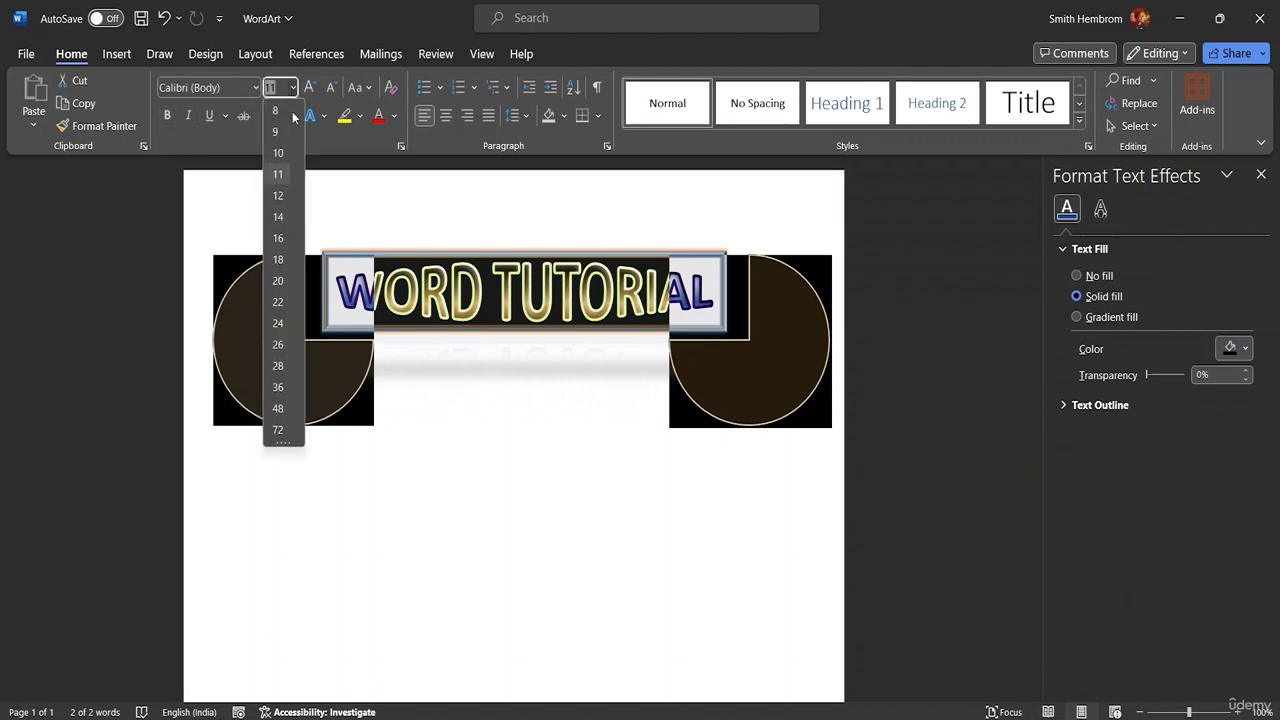
pyautogui.click(278, 196)
pyautogui.click(434, 423)
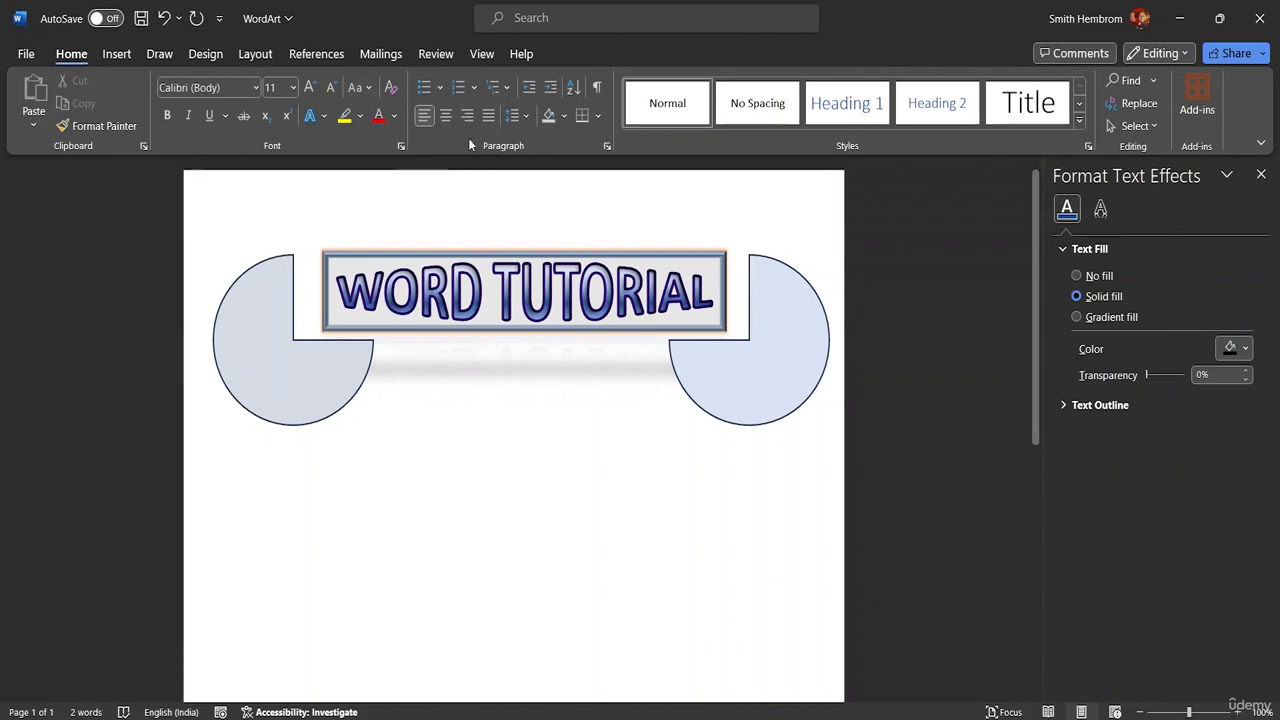
# Step: Draw a text box about 3.5 cm high and 8.2 cm wide below the title, between the two pie shapes
pyautogui.click(655, 330)
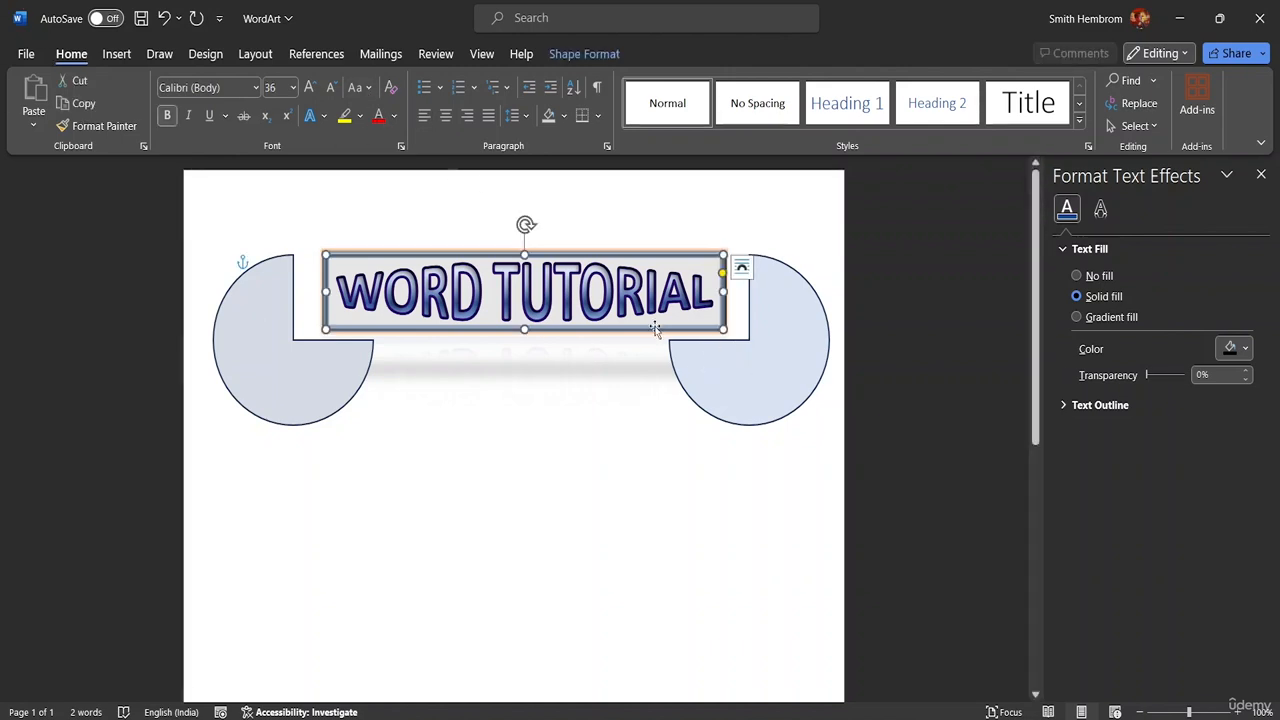
pyautogui.click(560, 57)
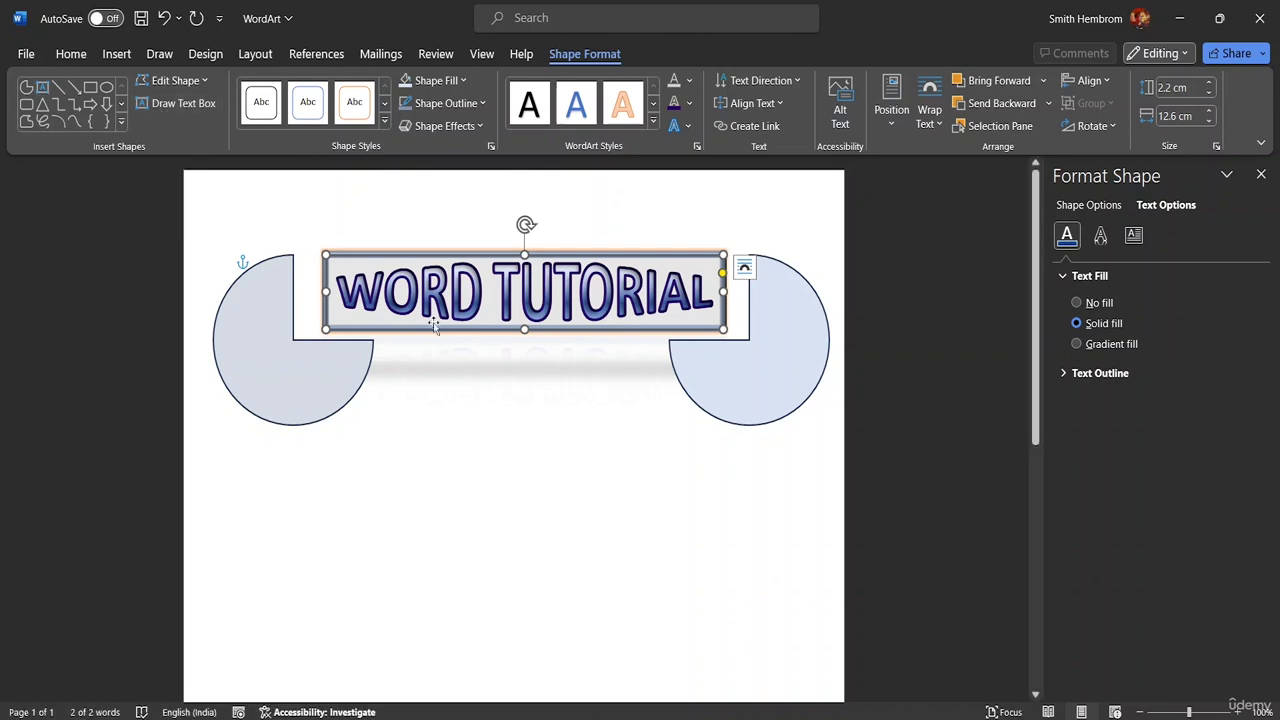
pyautogui.click(178, 103)
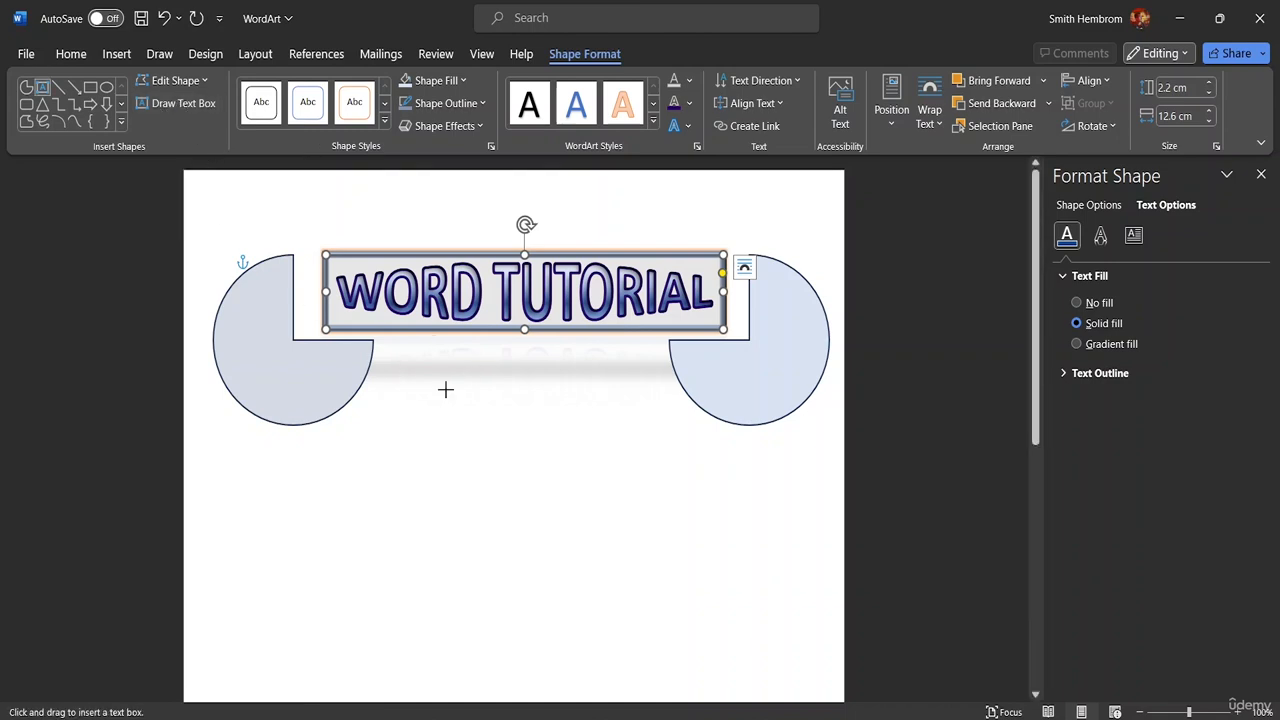
pyautogui.moveTo(444, 407); pyautogui.dragTo(653, 474)
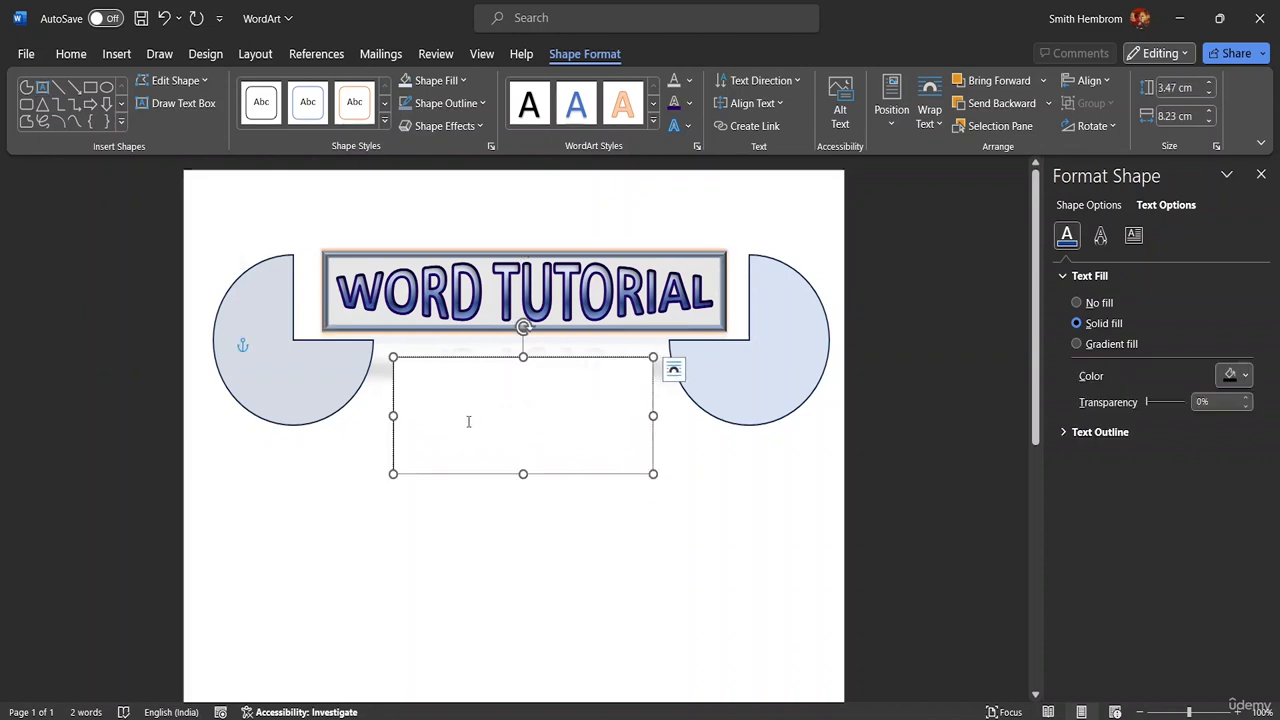
# Step: Enter the text ADVANCED TUTORIAL in the text box below the title
pyautogui.write('A')
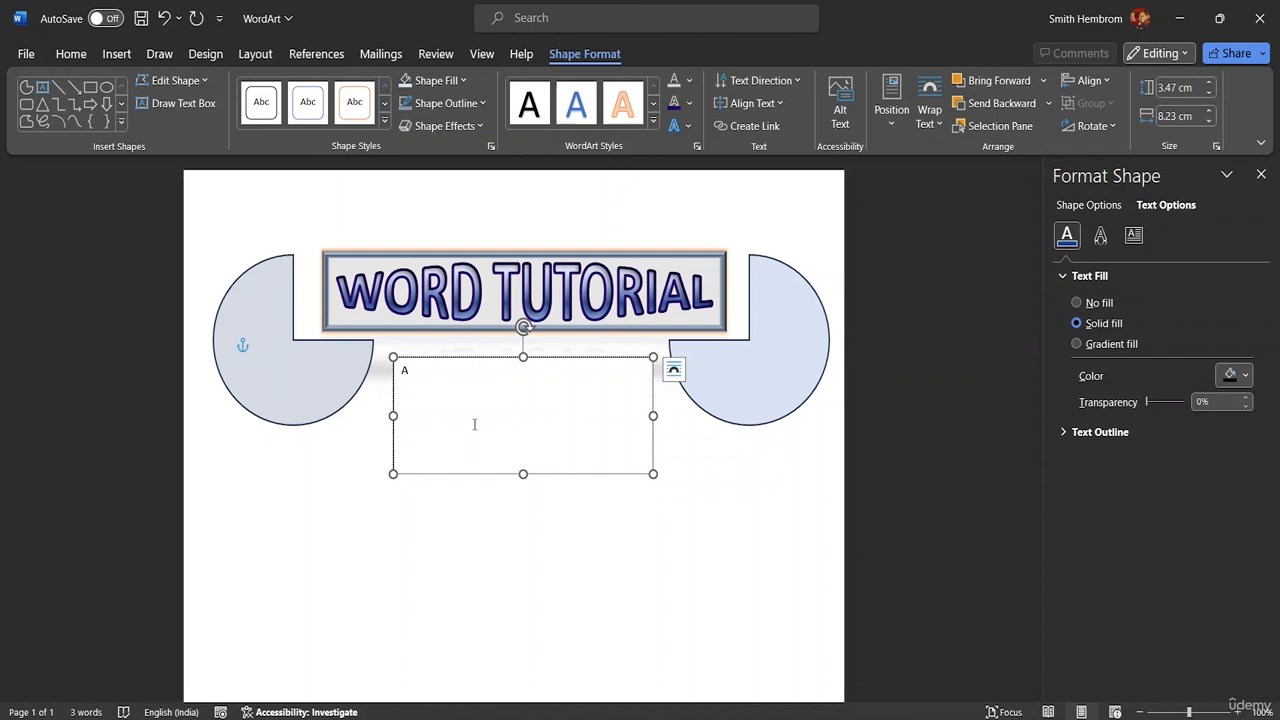
pyautogui.write('DVANC')
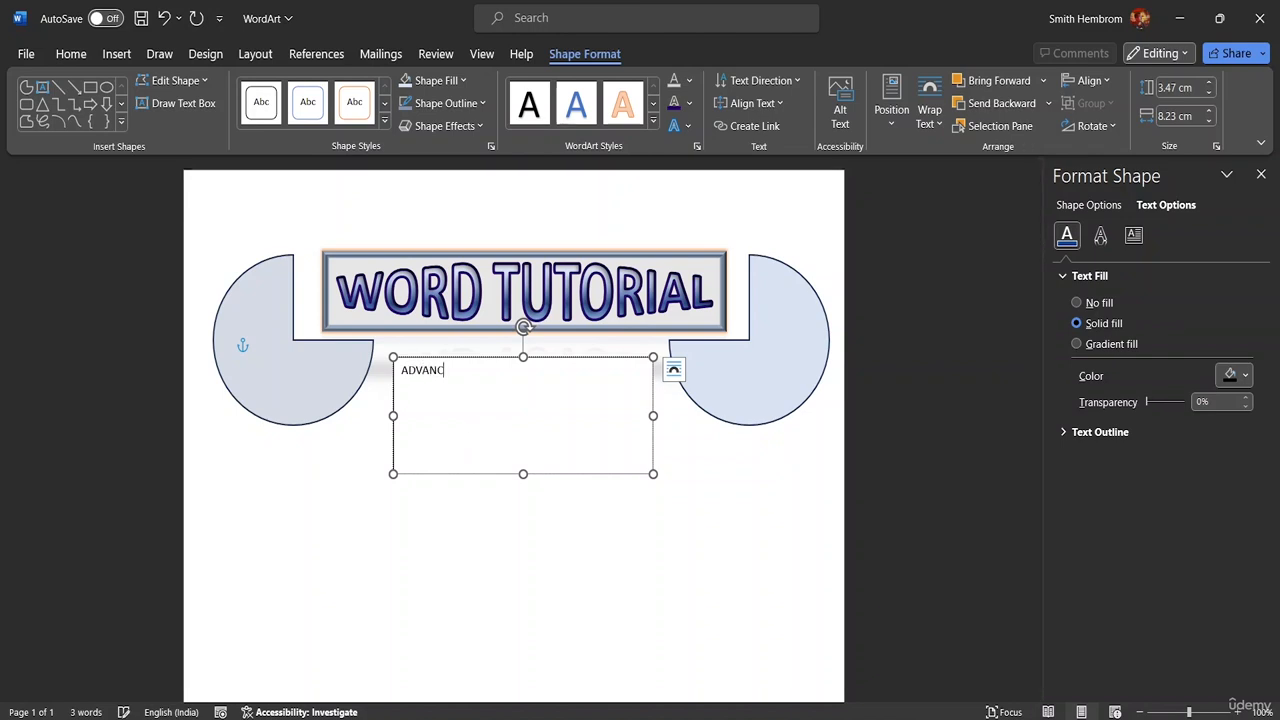
pyautogui.write('ED TUTORIAL')
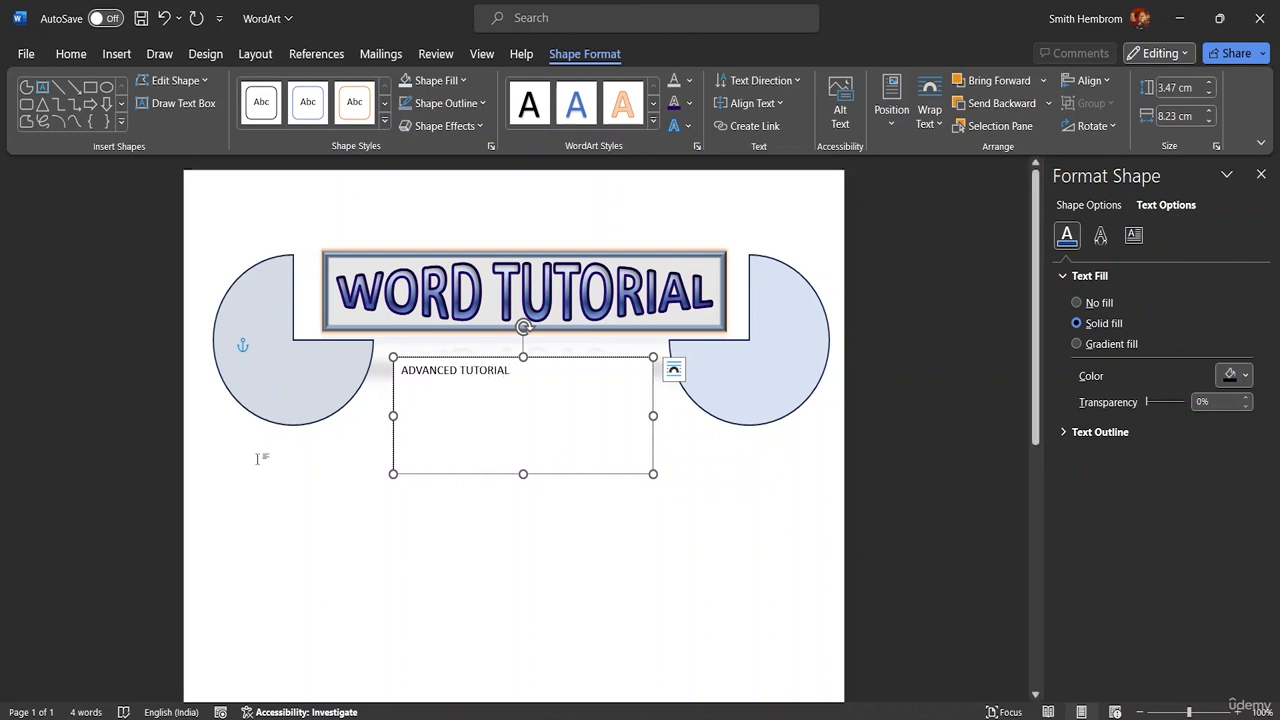
# Step: Set the ADVANCED TUTORIAL text to size 26 and widen its text box to about 8.9 cm
pyautogui.moveTo(513, 372); pyautogui.dragTo(400, 372)
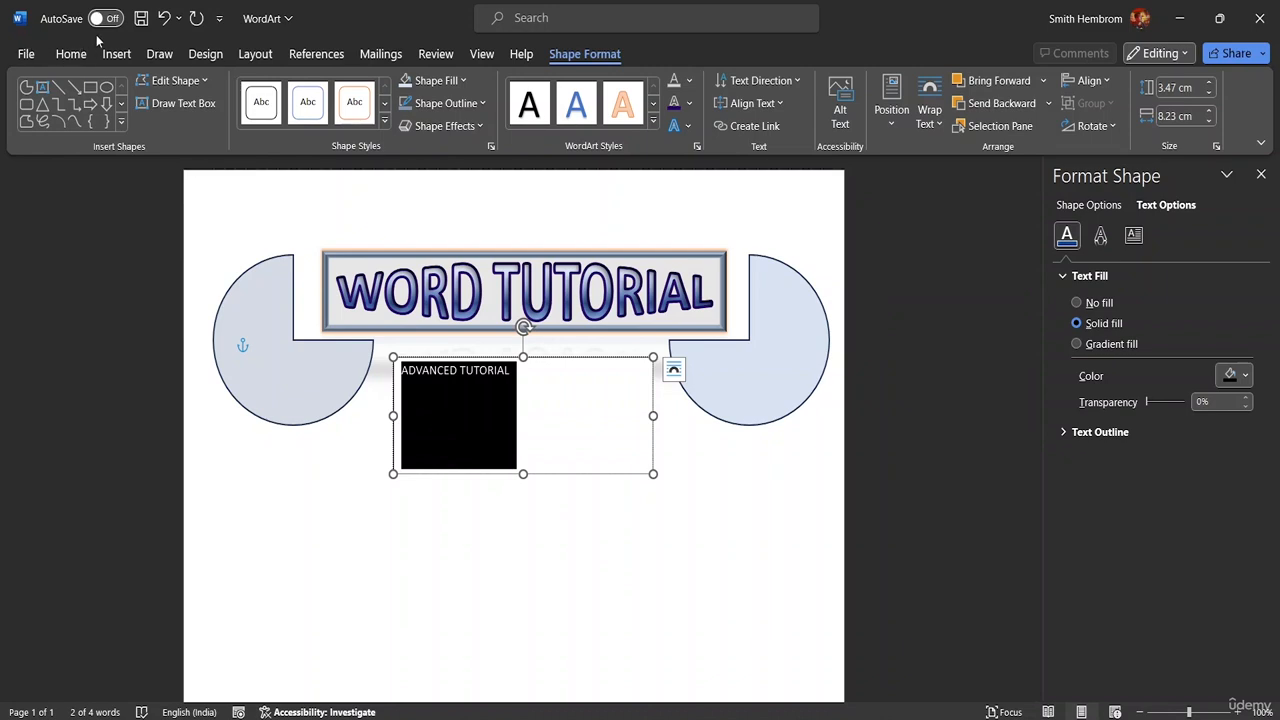
pyautogui.click(70, 53)
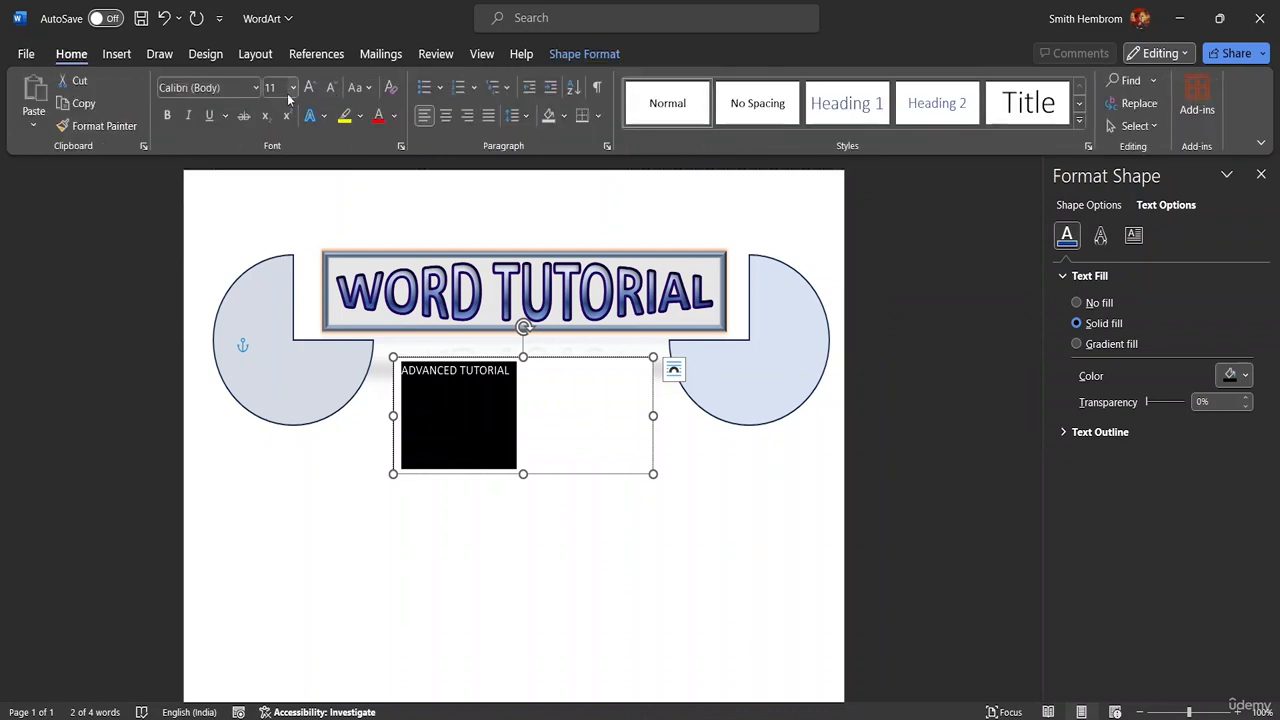
pyautogui.click(292, 88)
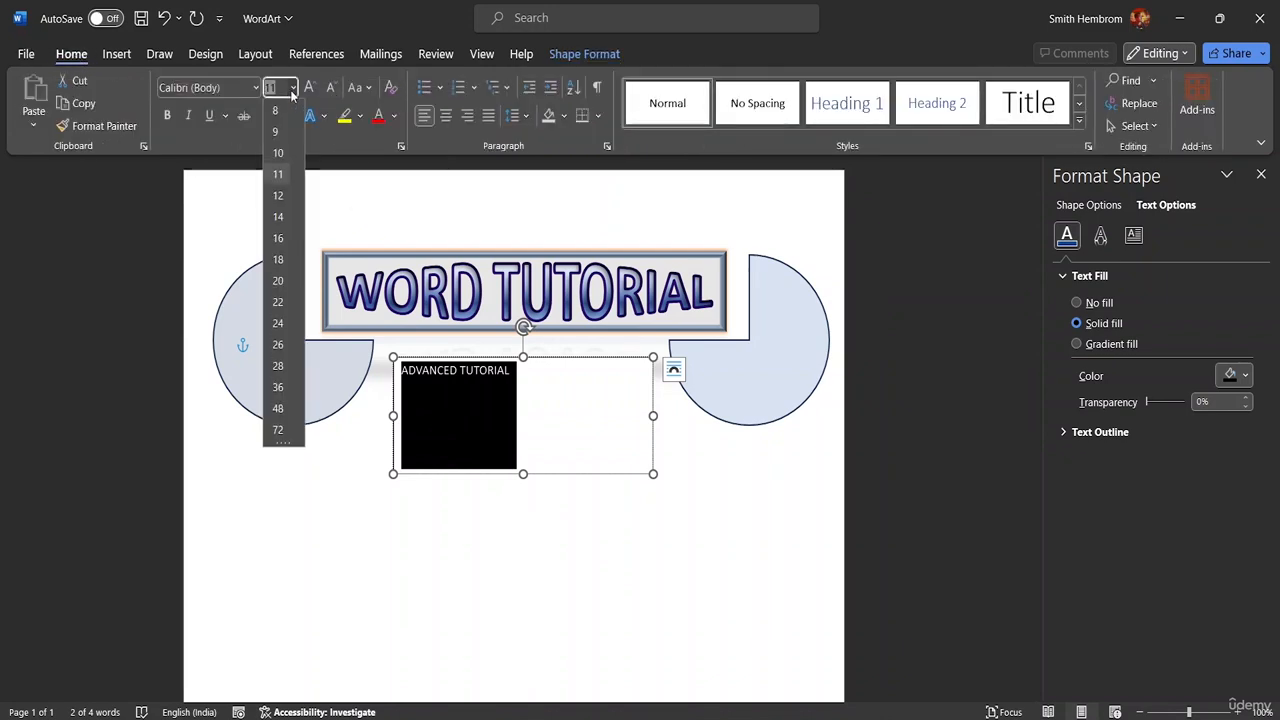
pyautogui.click(278, 345)
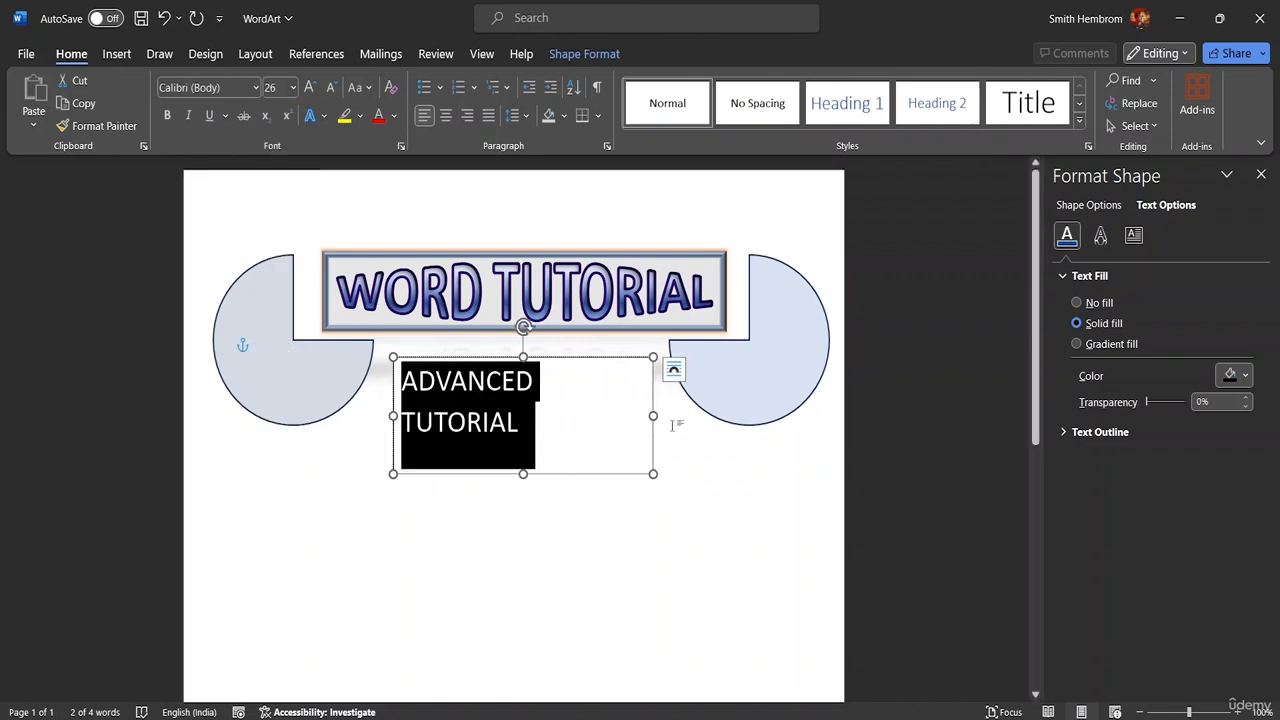
pyautogui.moveTo(654, 414); pyautogui.dragTo(673, 414)
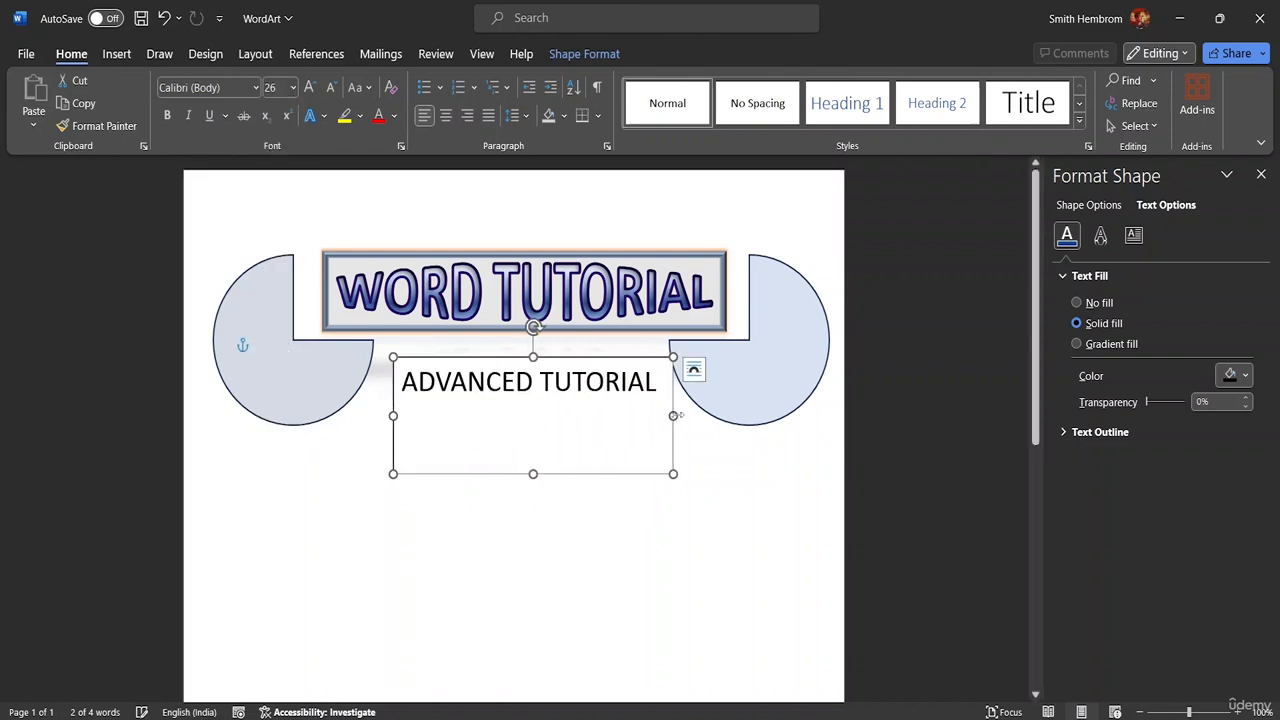
pyautogui.click(672, 400)
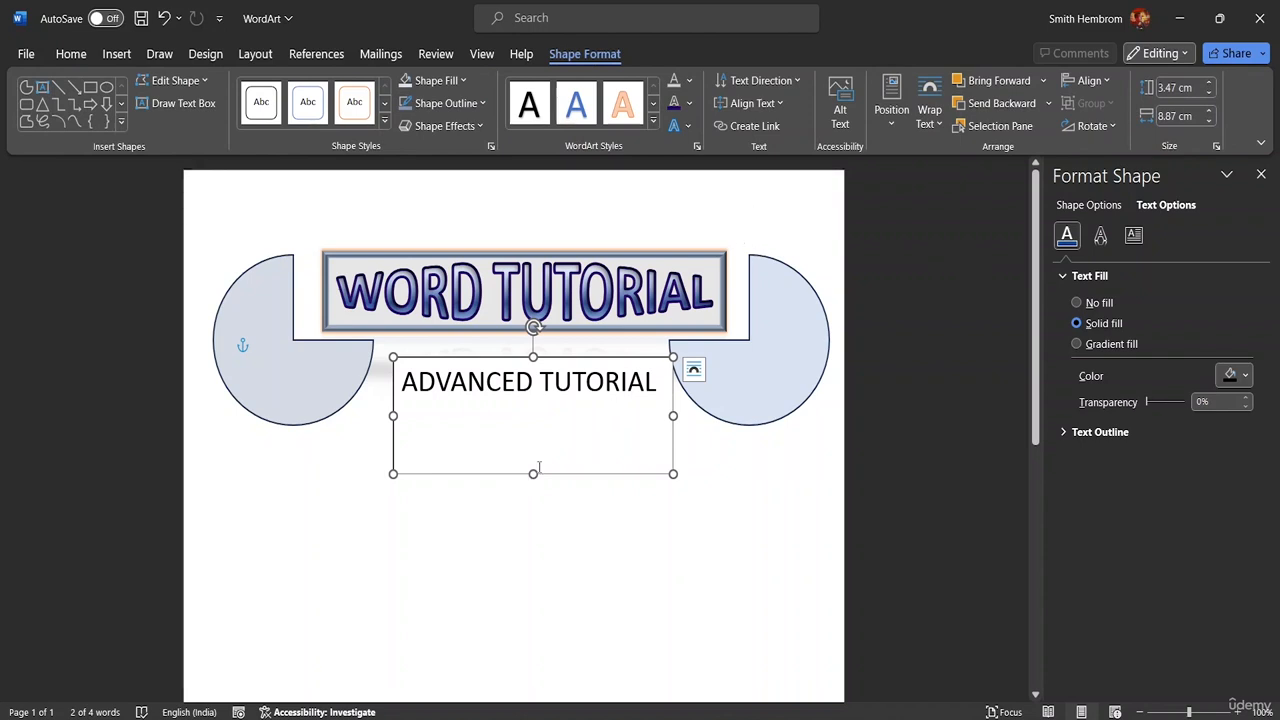
# Step: Change the font of the ADVANCED TUTORIAL text to a Abstract Groovy
pyautogui.moveTo(661, 383); pyautogui.dragTo(549, 382)
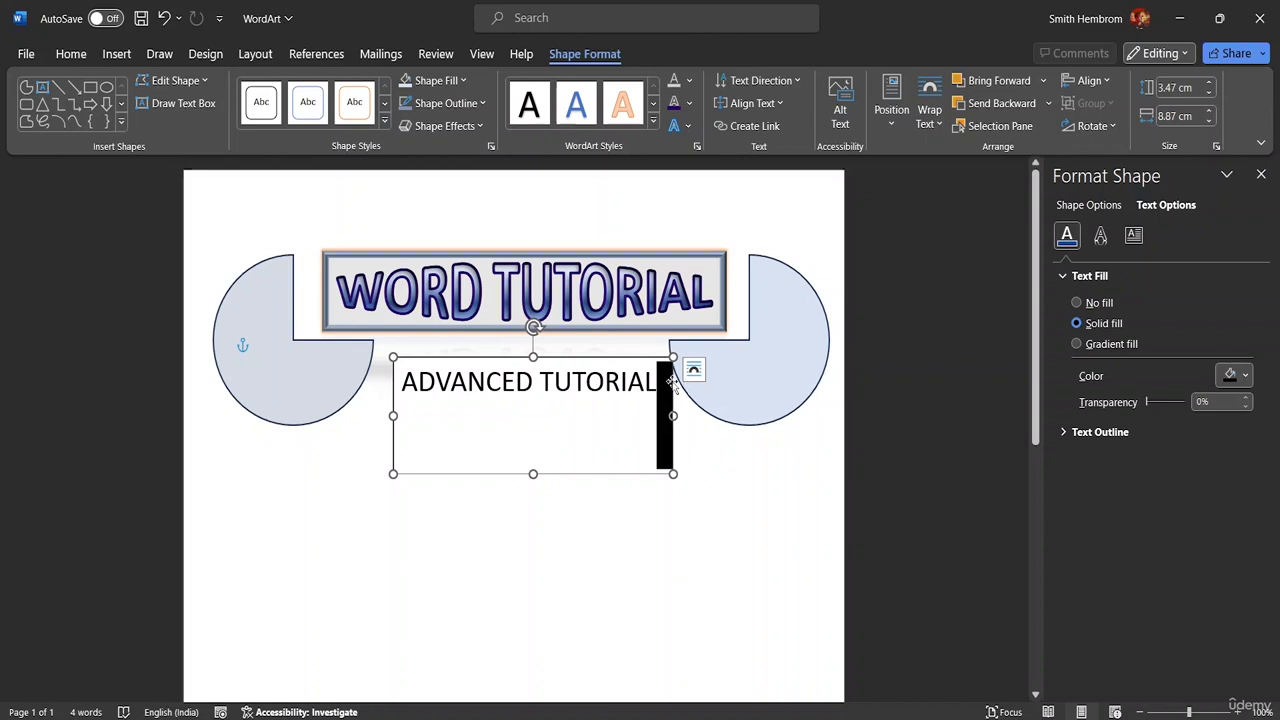
pyautogui.doubleClick(652, 387)
pyautogui.click(657, 384)
pyautogui.moveTo(657, 384); pyautogui.dragTo(440, 373)
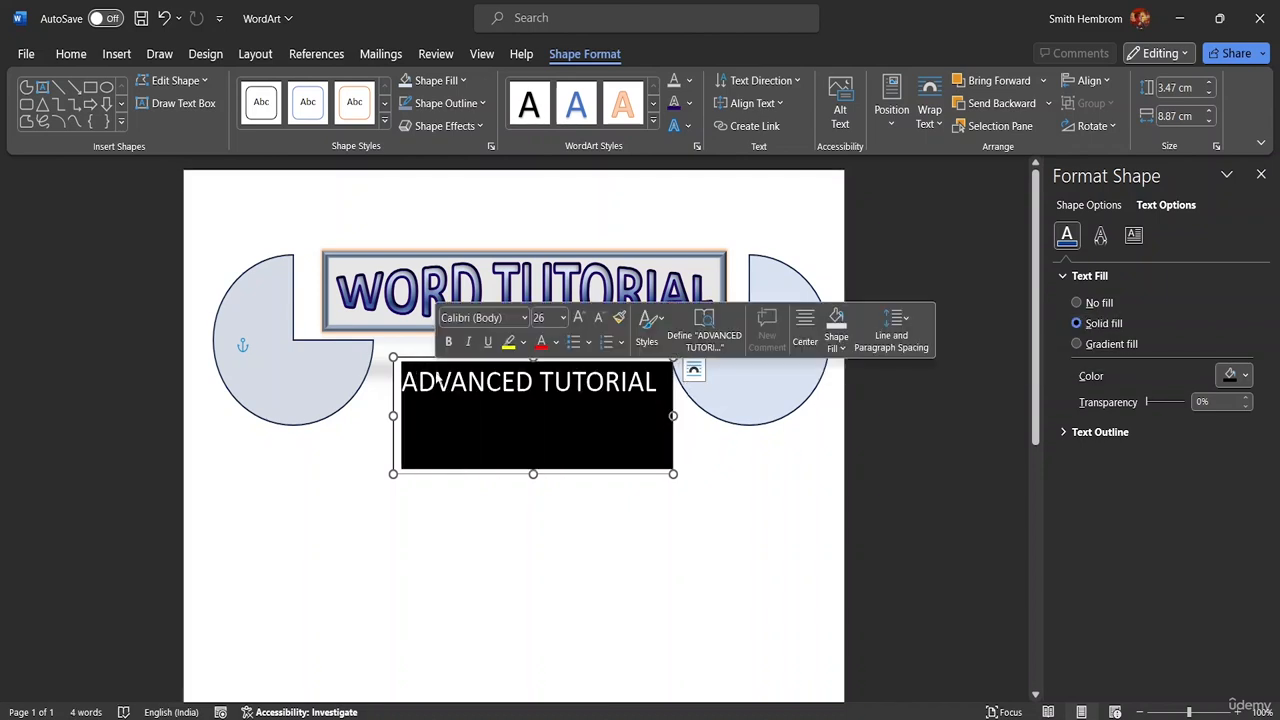
pyautogui.click(84, 57)
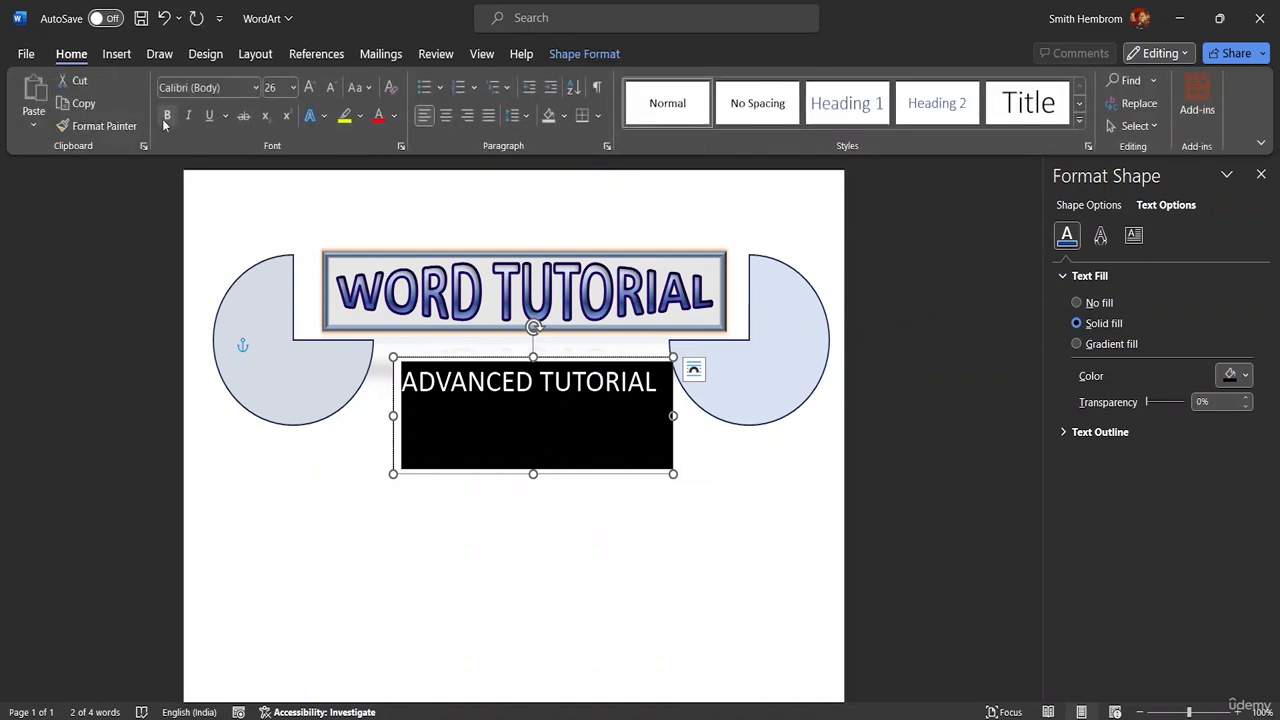
pyautogui.click(255, 87)
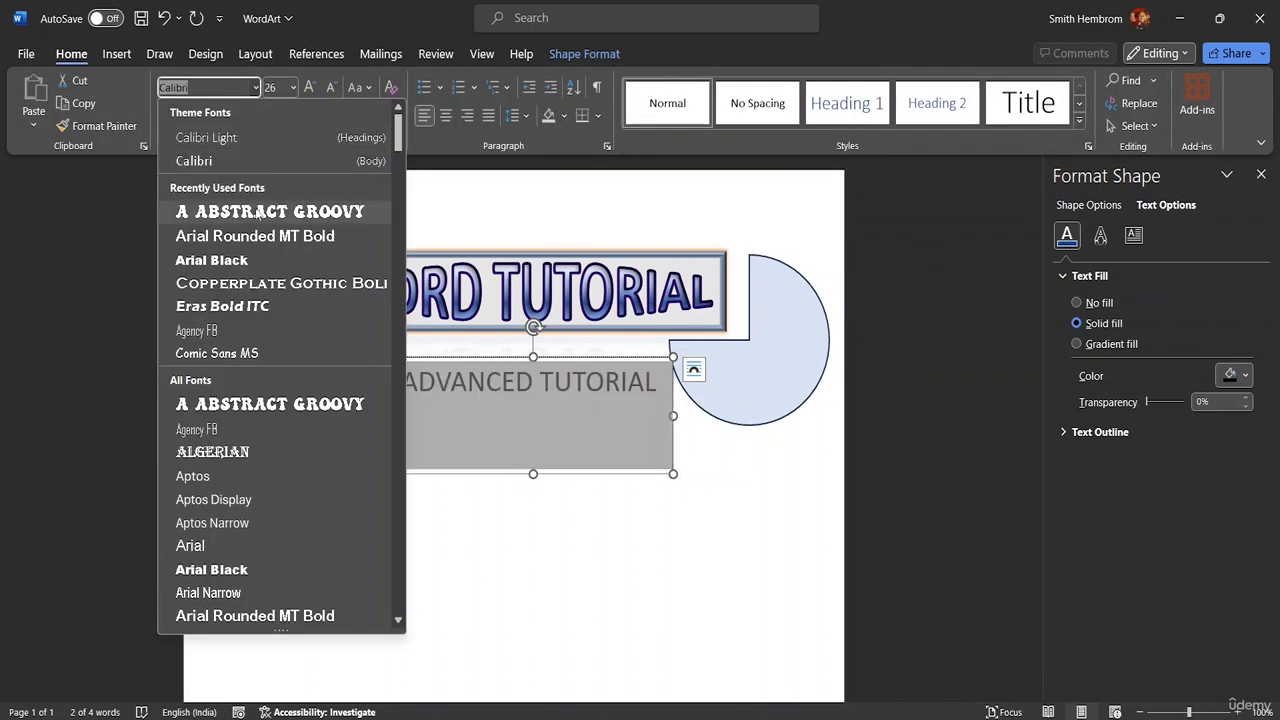
pyautogui.click(262, 214)
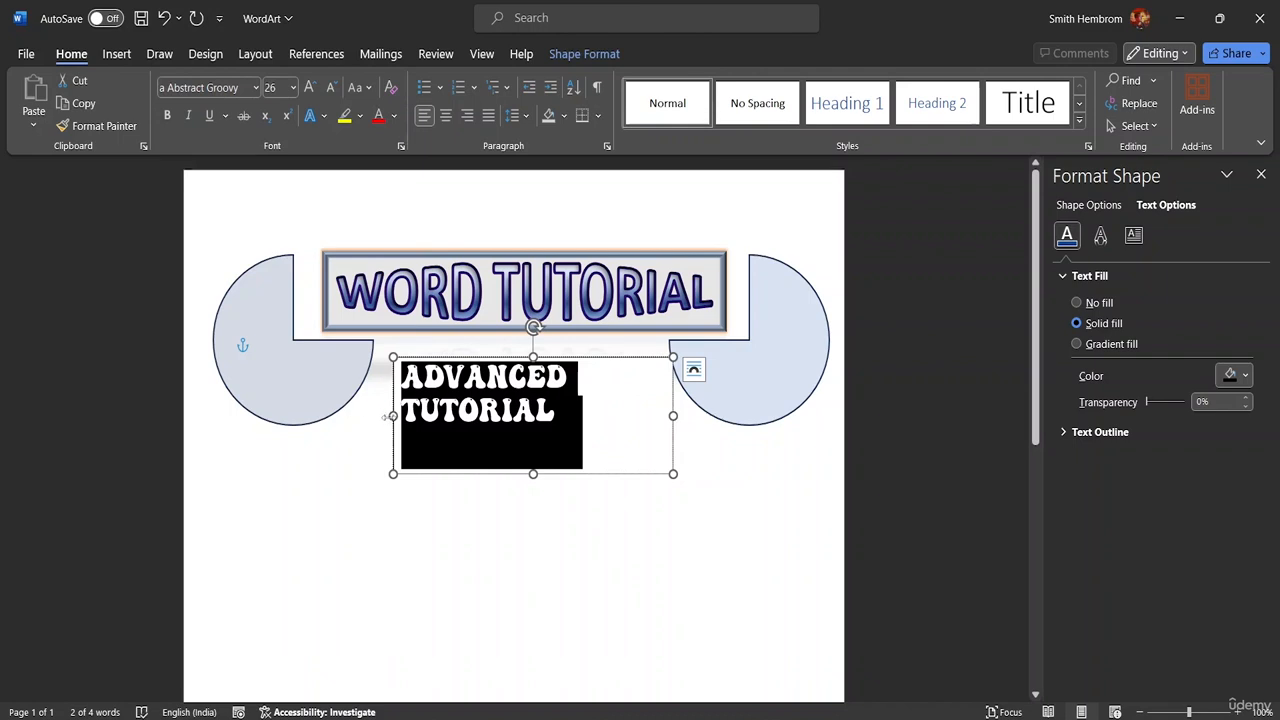
# Step: Resize the text box to about 9 cm wide between the pie shapes and center its text
pyautogui.moveTo(393, 417)
pyautogui.mouseDown()
pyautogui.moveTo(358, 416)
pyautogui.moveTo(375, 418)
pyautogui.mouseUp()
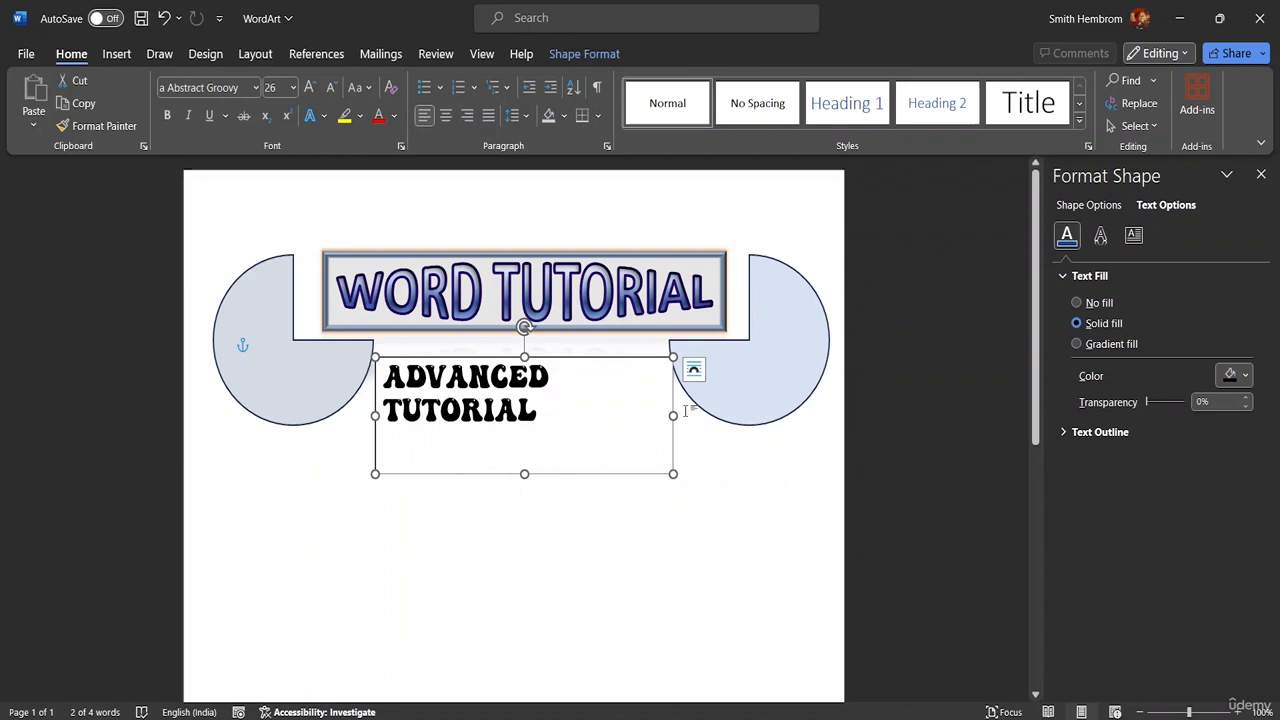
pyautogui.moveTo(673, 415); pyautogui.dragTo(658, 415)
pyautogui.click(556, 384)
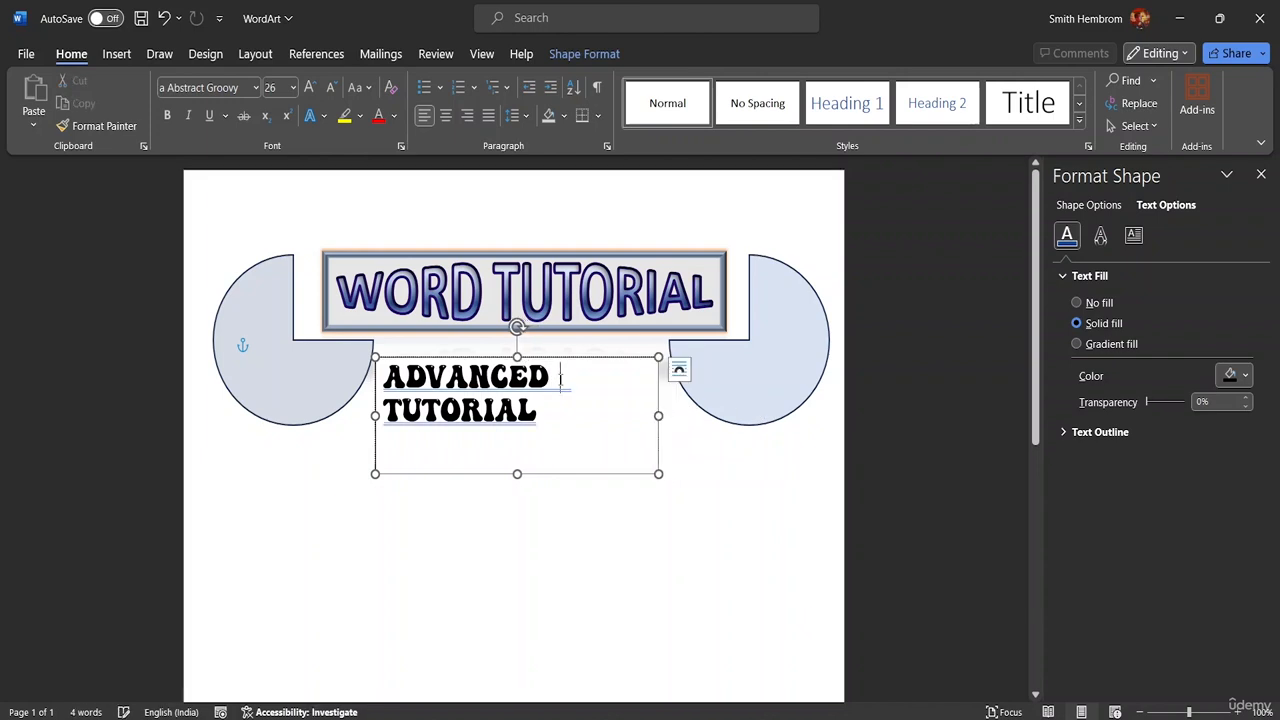
pyautogui.moveTo(549, 426); pyautogui.dragTo(403, 370)
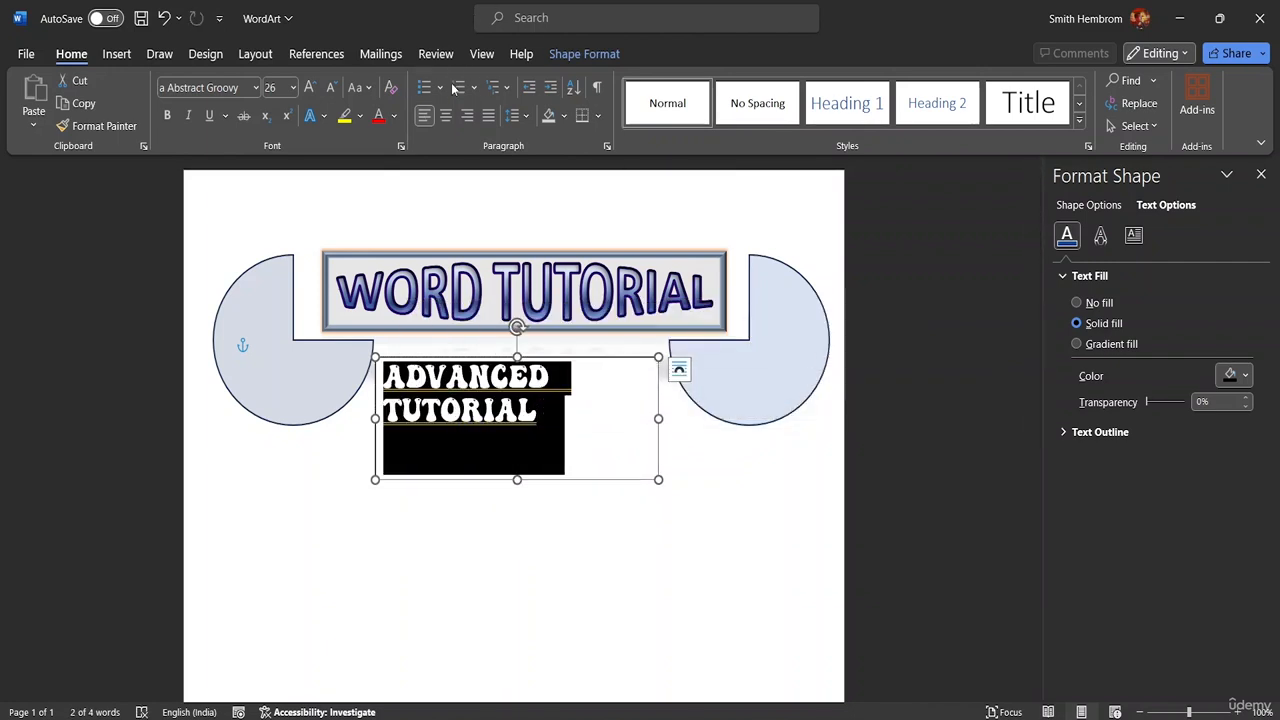
pyautogui.click(446, 115)
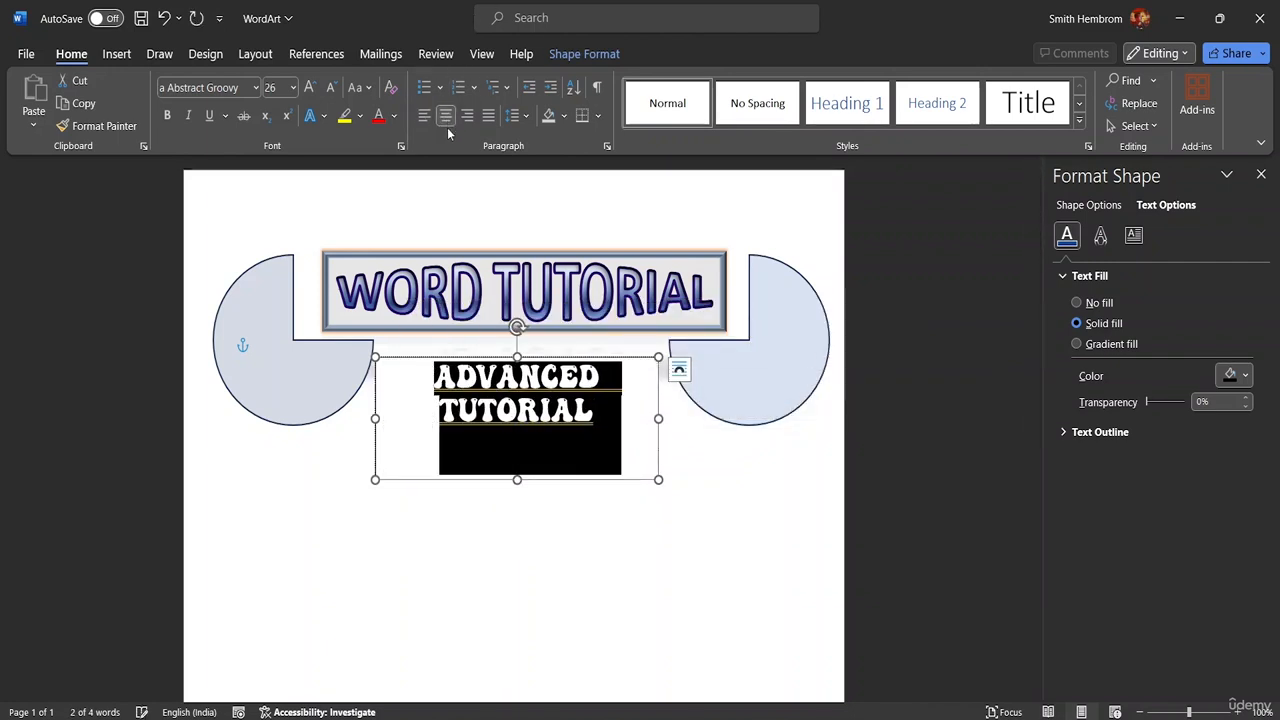
pyautogui.click(639, 443)
# Step: Apply the blue WordArt style to the whole ADVANCED TUTORIAL text
pyautogui.moveTo(599, 413); pyautogui.dragTo(413, 378)
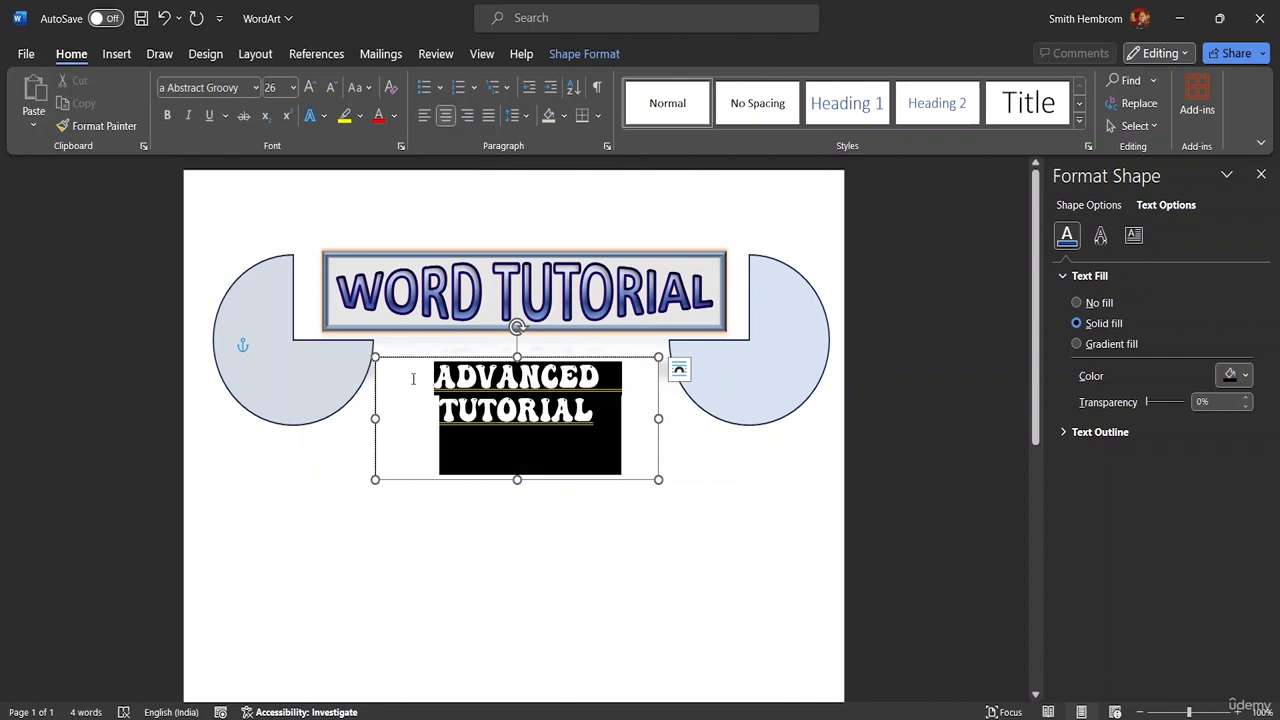
pyautogui.click(394, 117)
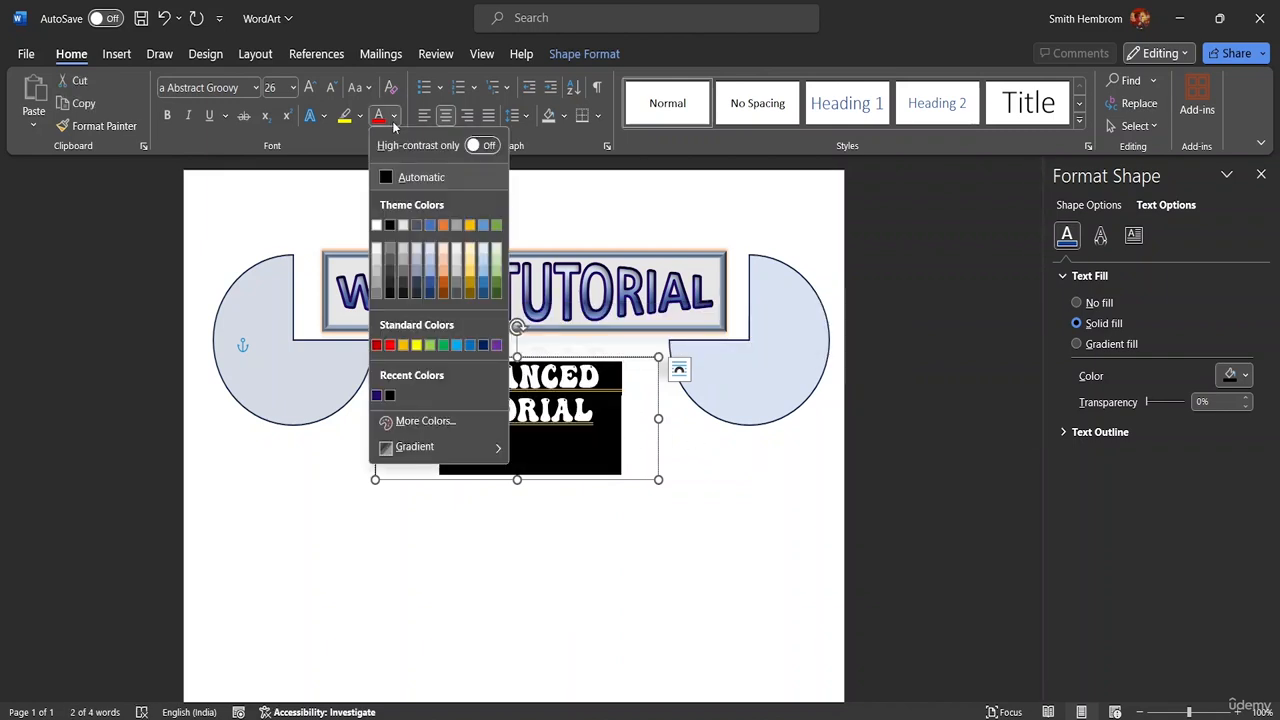
pyautogui.click(566, 55)
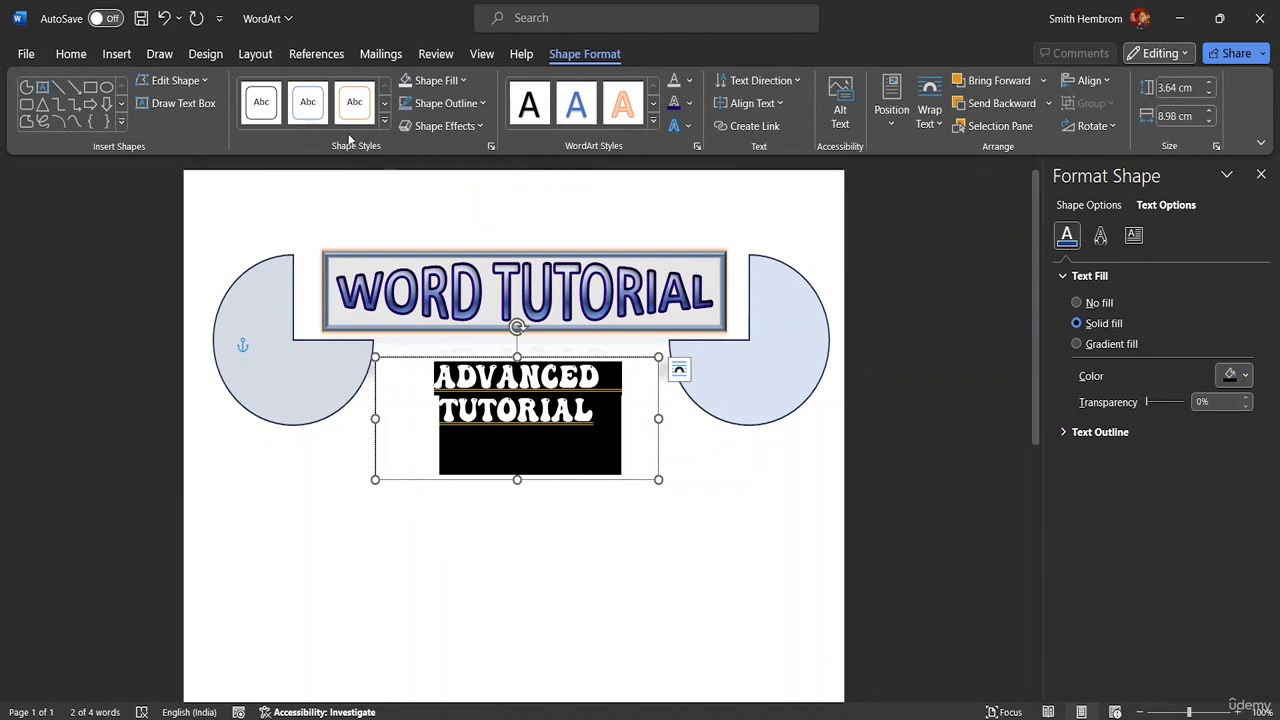
pyautogui.click(578, 110)
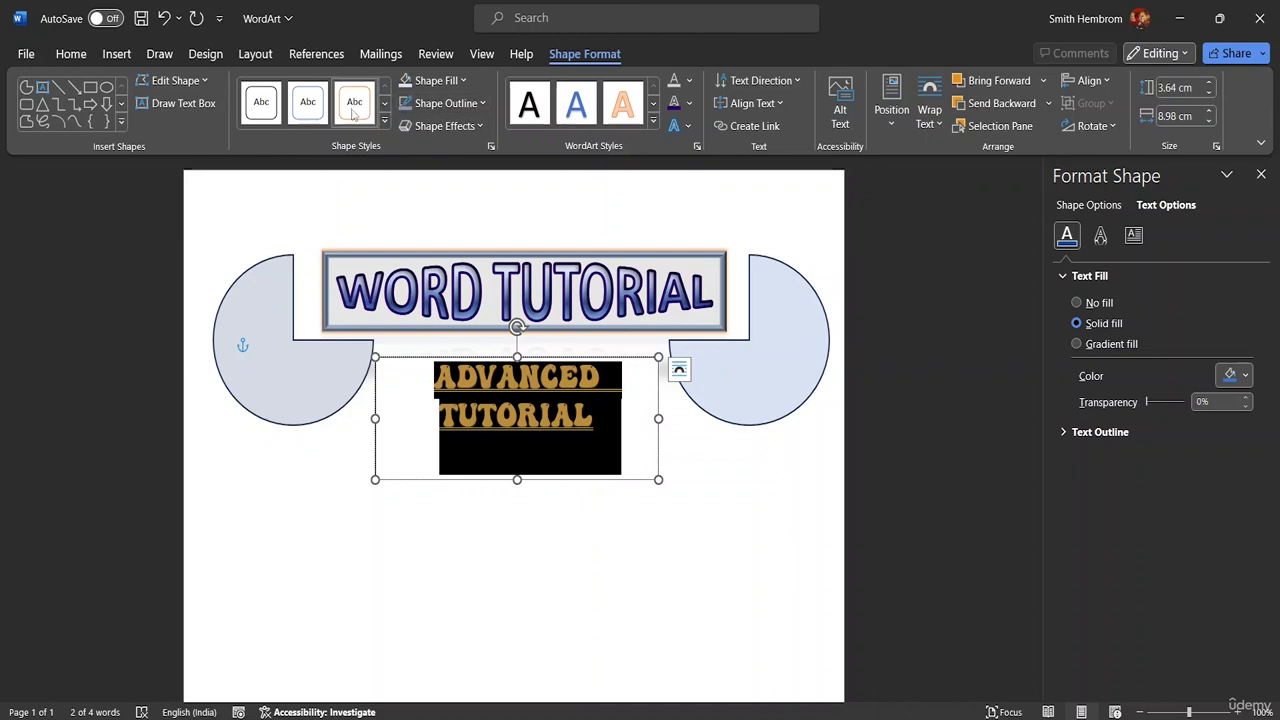
# Step: Draw a rectangle about 2.6 cm high and 7.3 cm wide over the ADVANCED TUTORIAL text and send it to the back
pyautogui.click(105, 87)
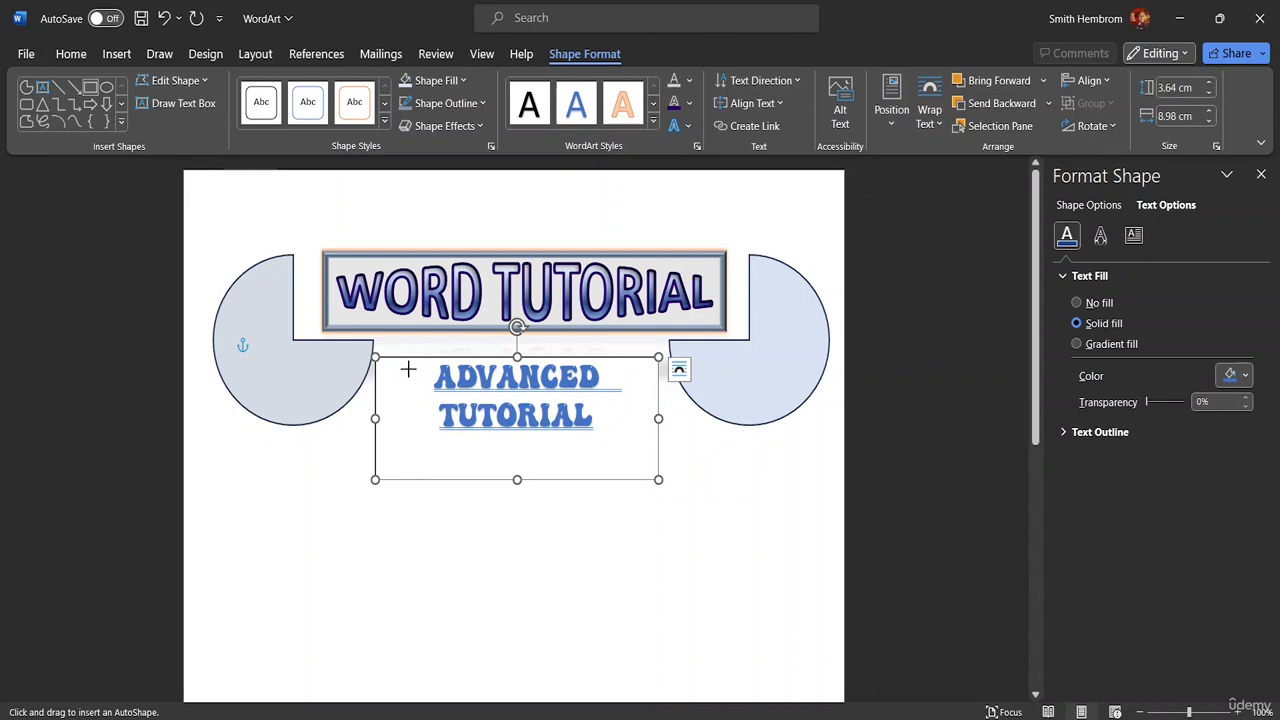
pyautogui.moveTo(404, 357); pyautogui.dragTo(634, 444)
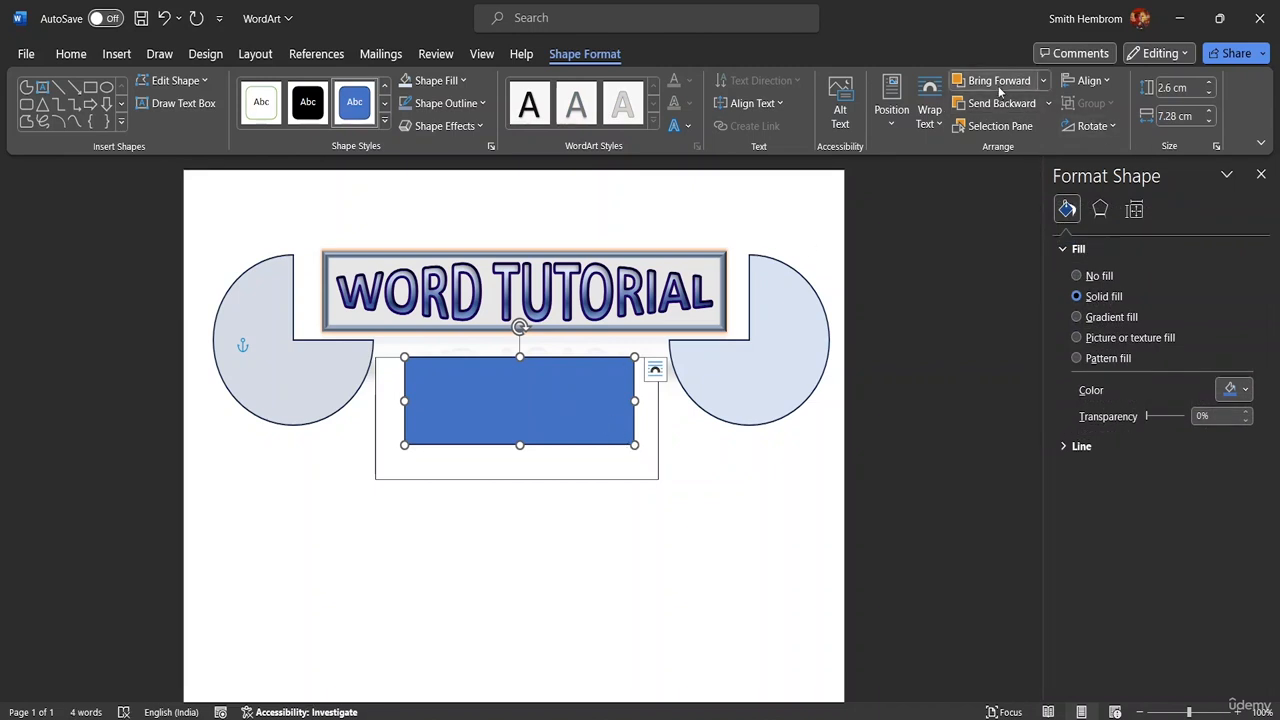
pyautogui.click(1049, 104)
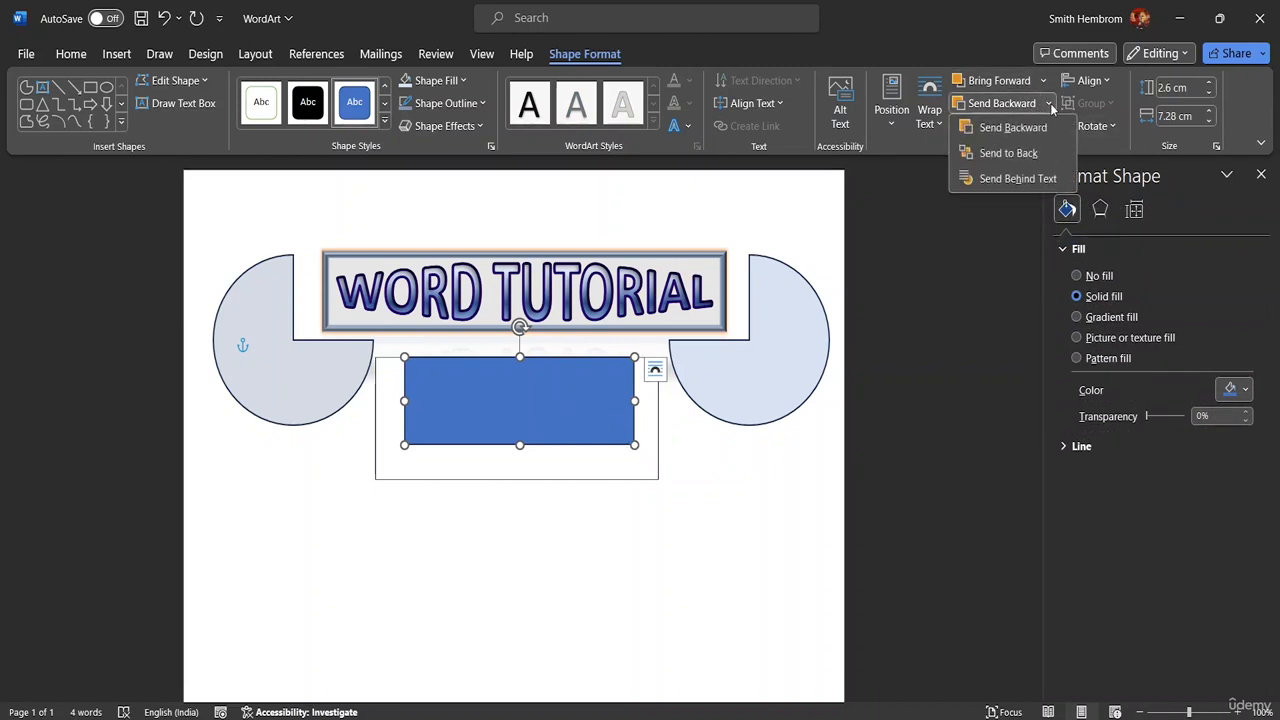
pyautogui.click(1008, 153)
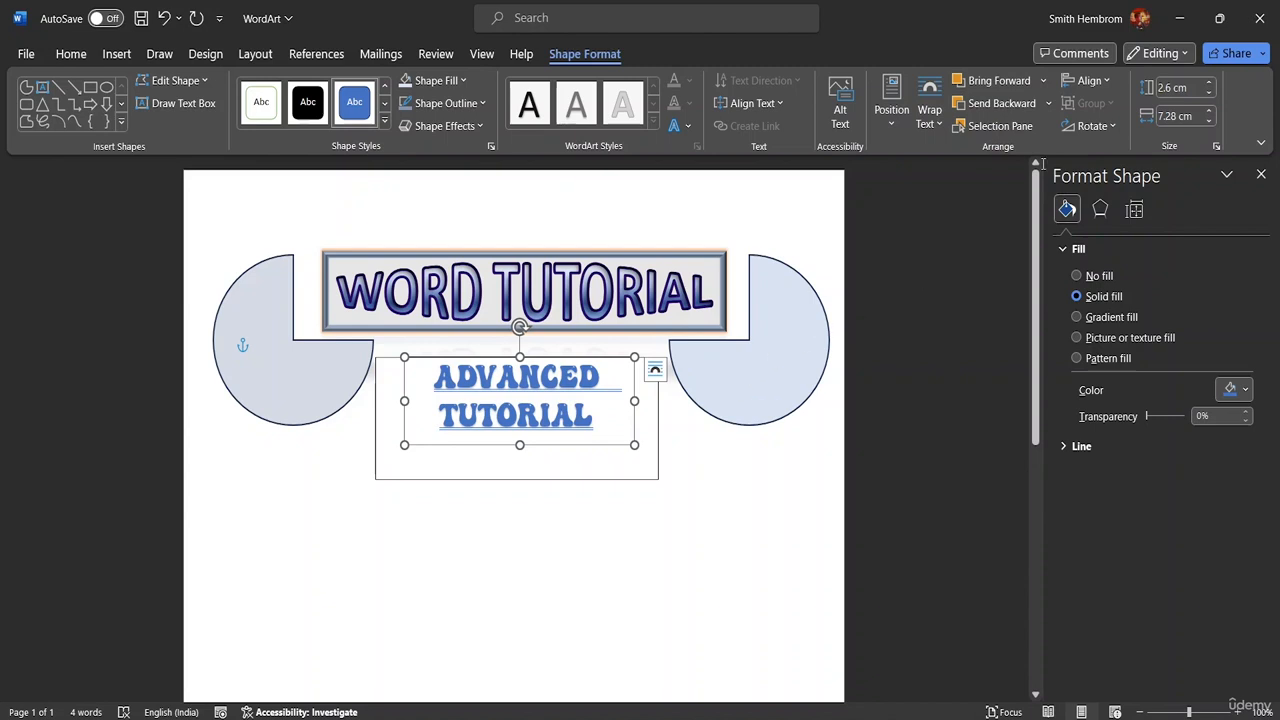
# Step: Try sending the rectangle behind the text, and deselect it
pyautogui.click(1049, 104)
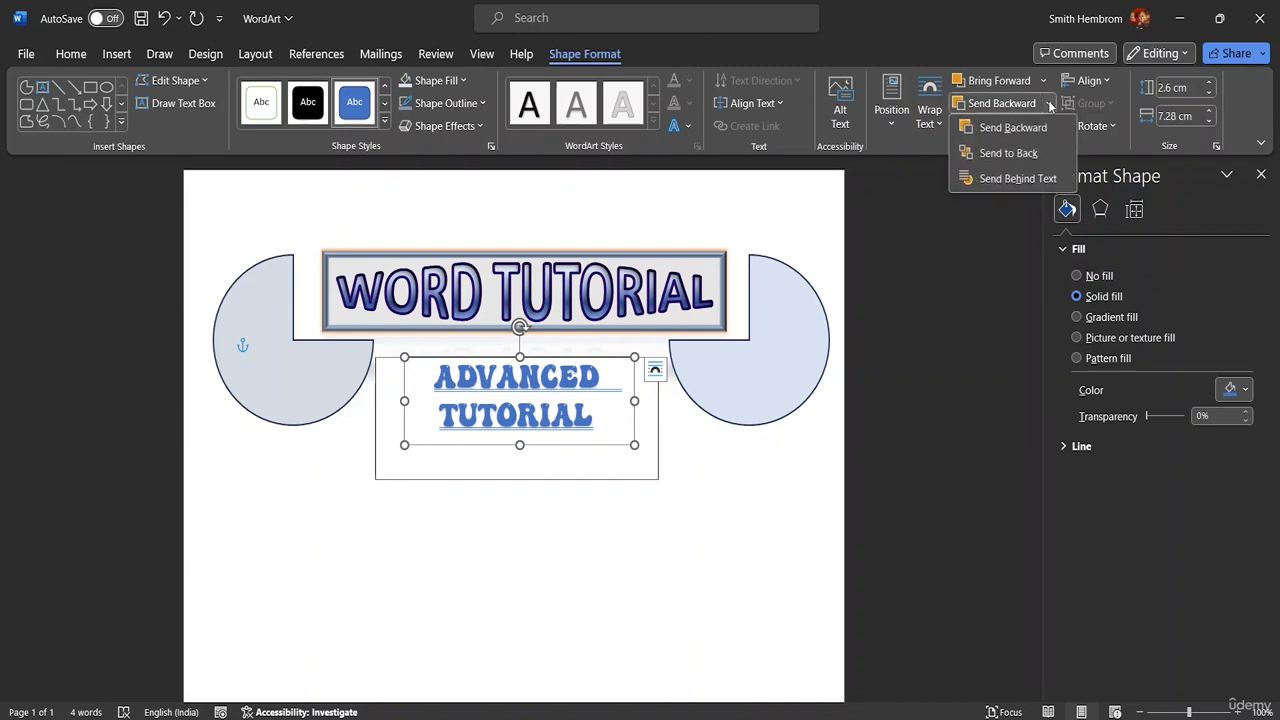
pyautogui.click(1017, 179)
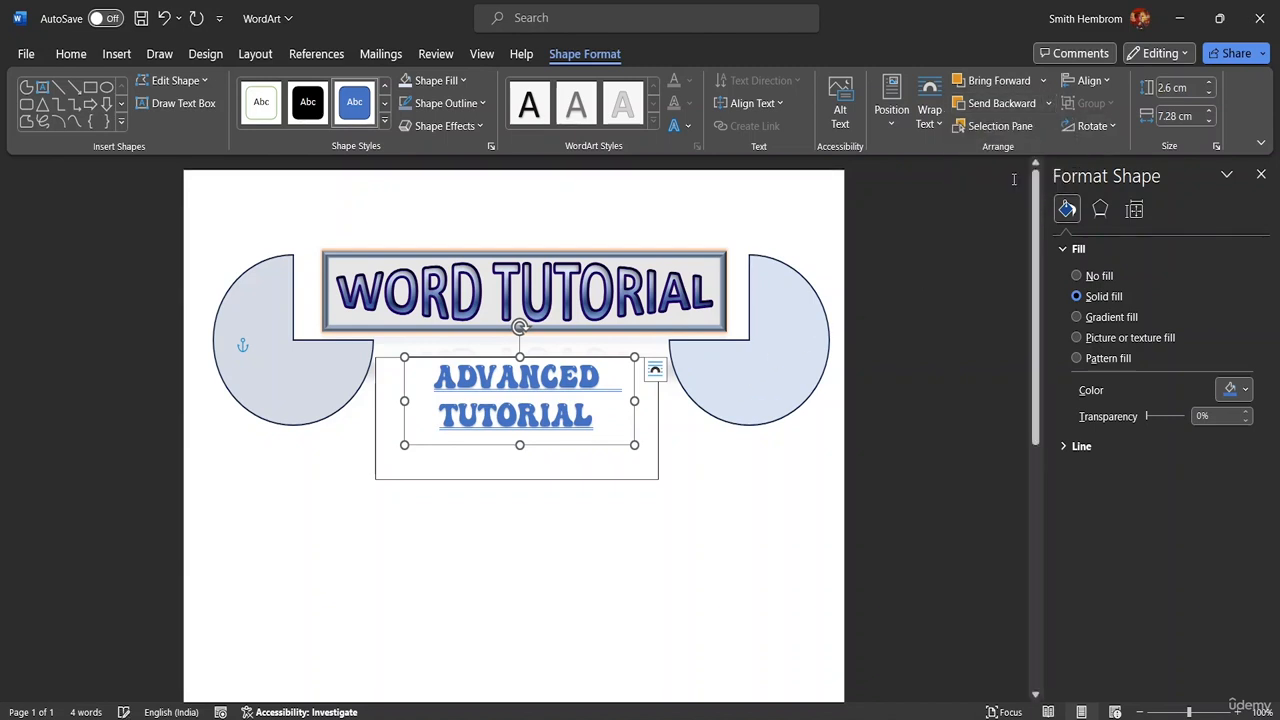
pyautogui.click(1049, 110)
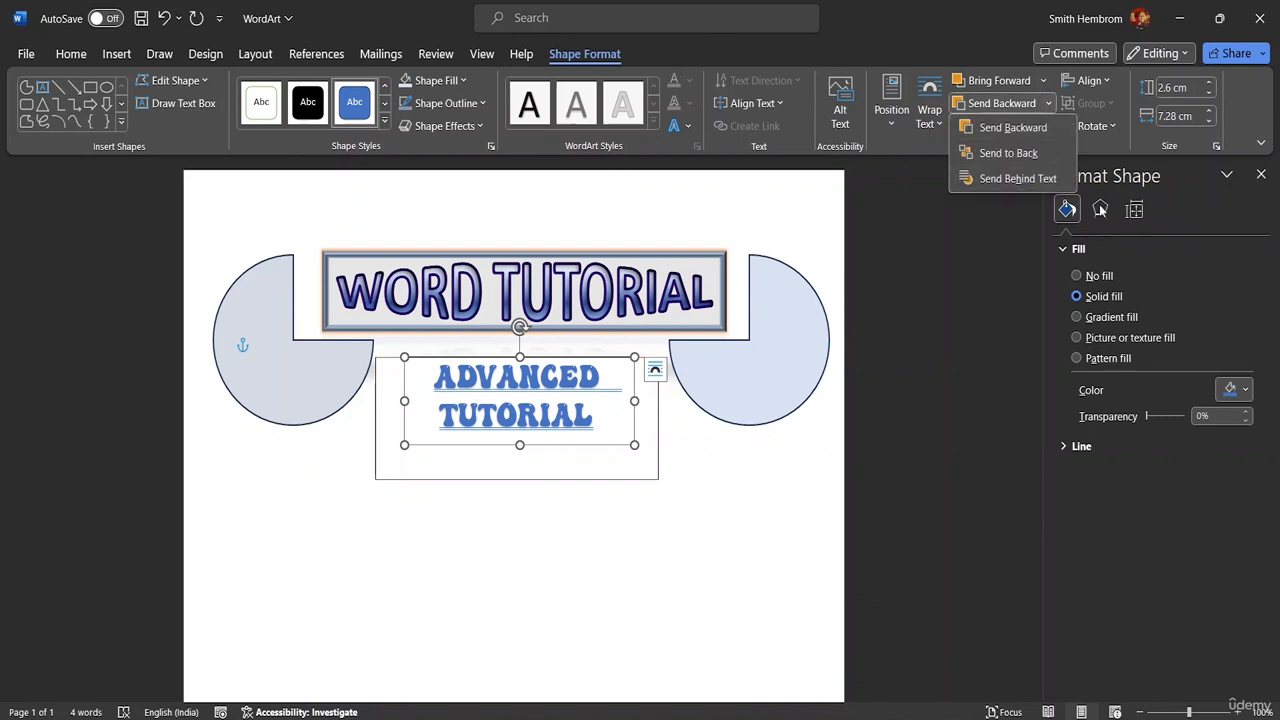
pyautogui.click(707, 507)
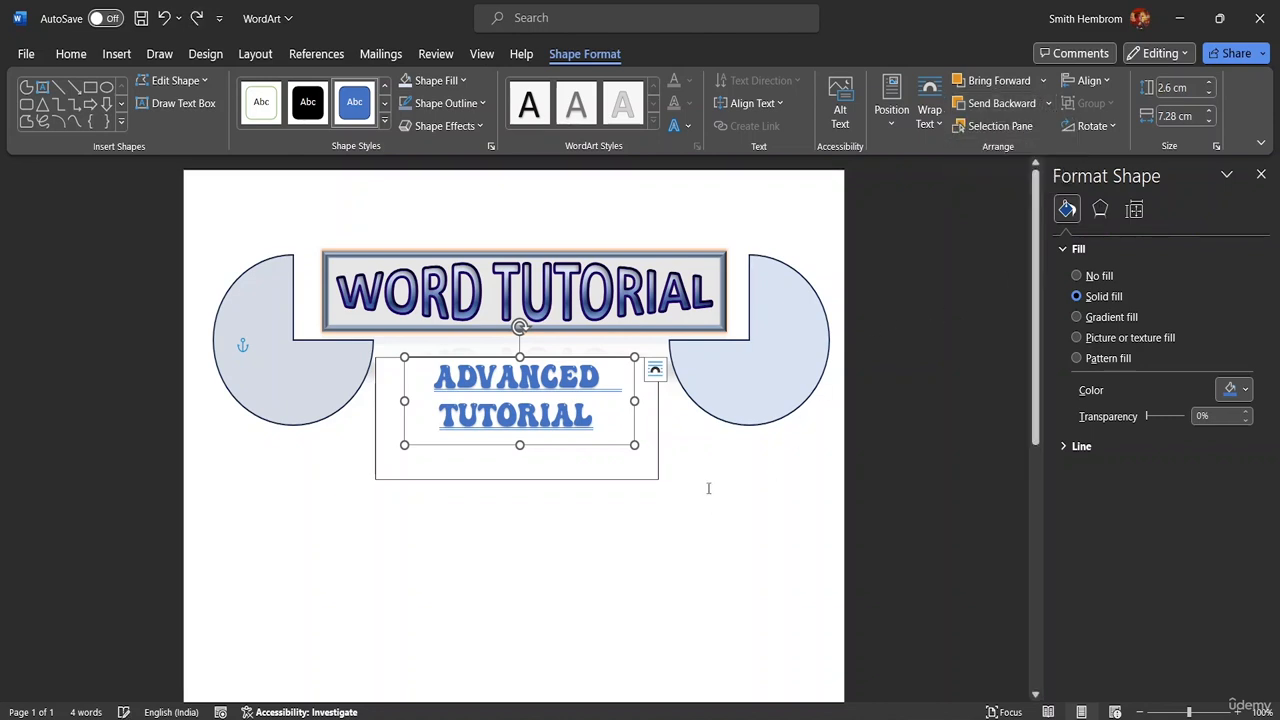
pyautogui.click(708, 488)
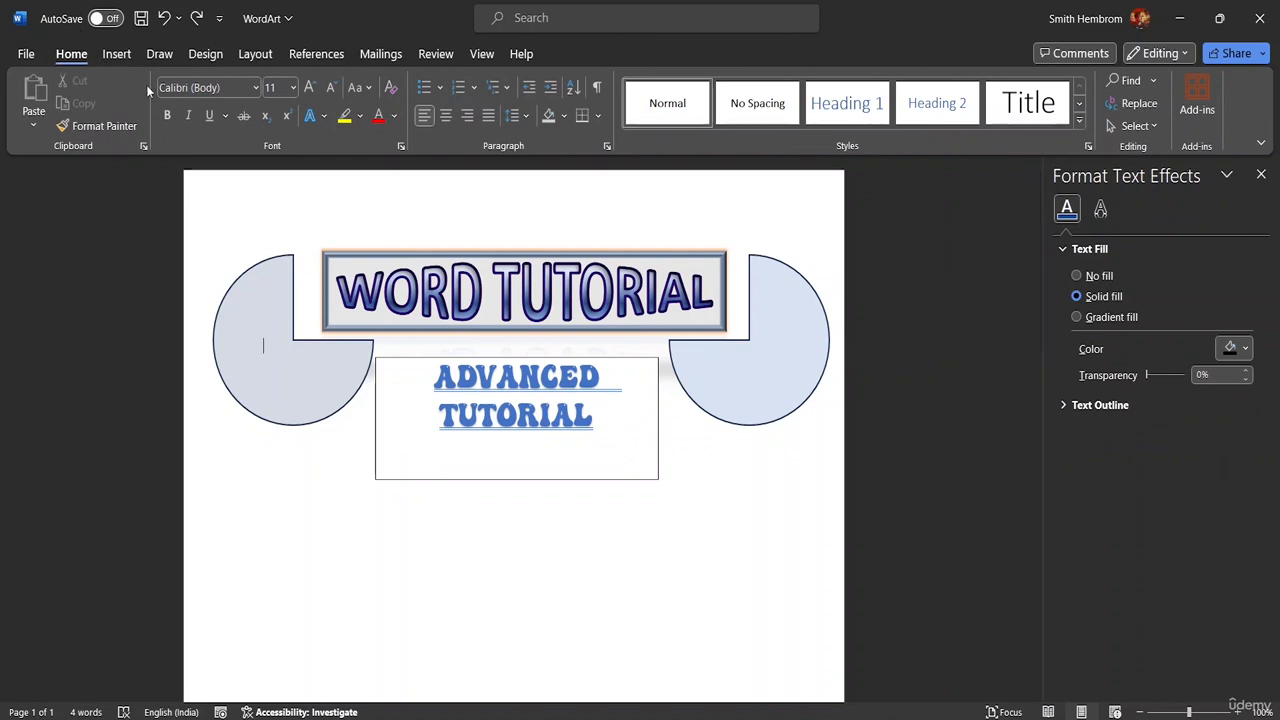
# Step: Draw a rectangle about 2.5 cm high and 6.8 cm wide over the ADVANCED TUTORIAL text
pyautogui.click(111, 55)
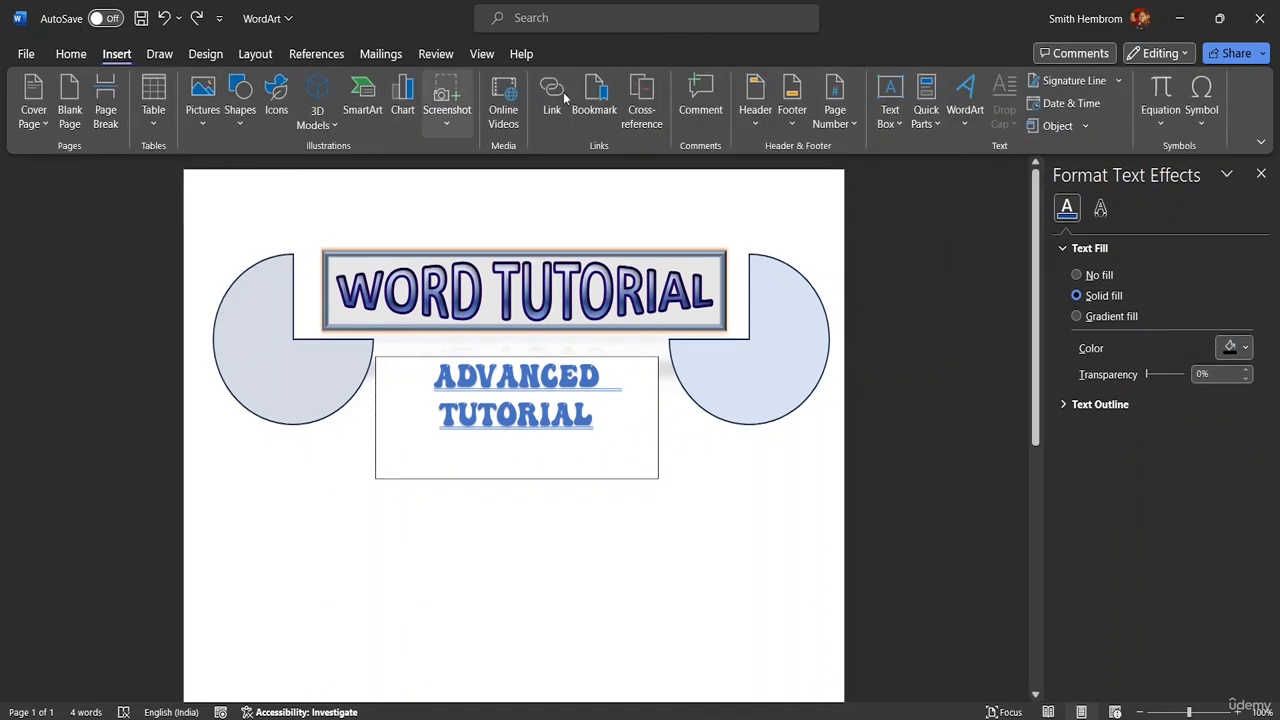
pyautogui.doubleClick(597, 394)
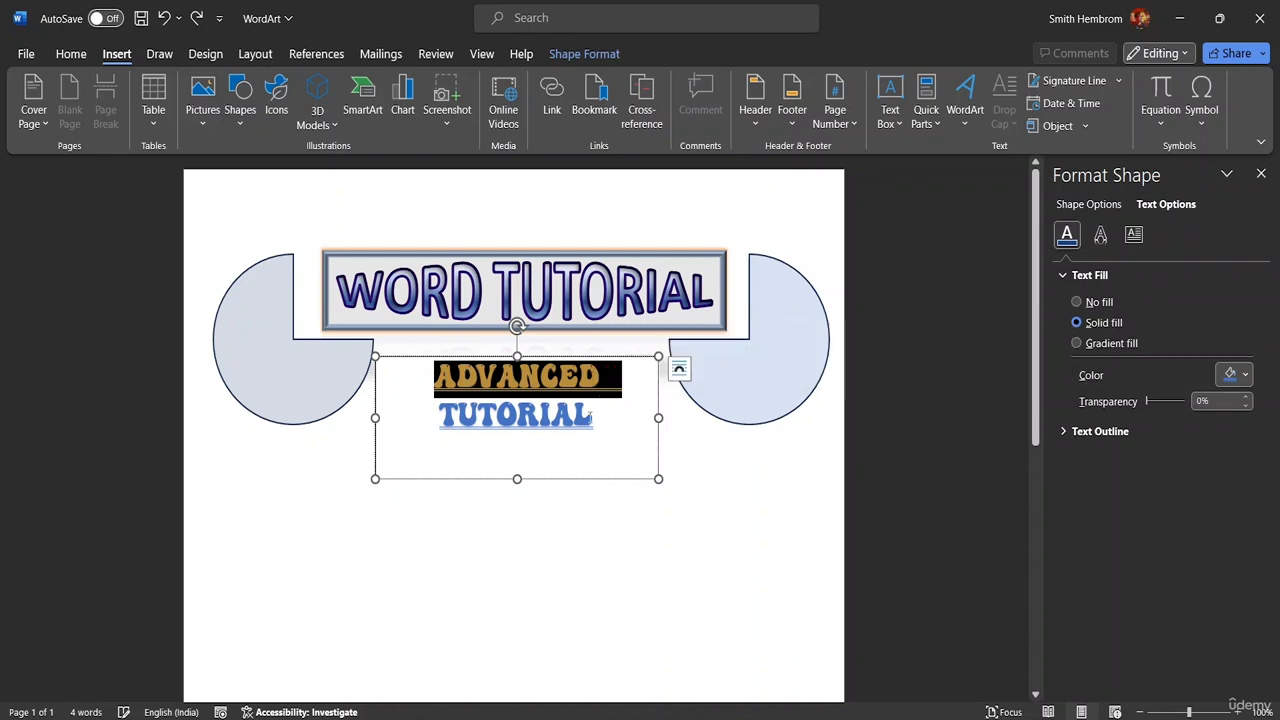
pyautogui.click(594, 416)
pyautogui.click(584, 54)
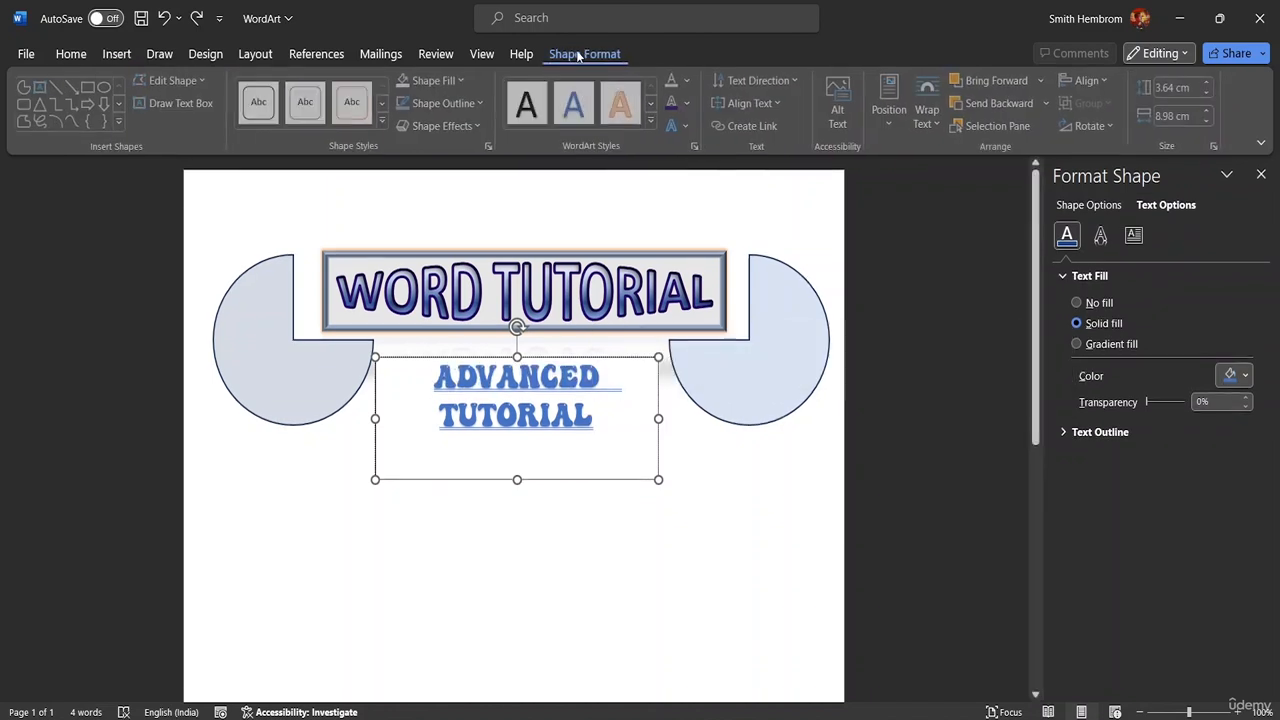
pyautogui.click(91, 87)
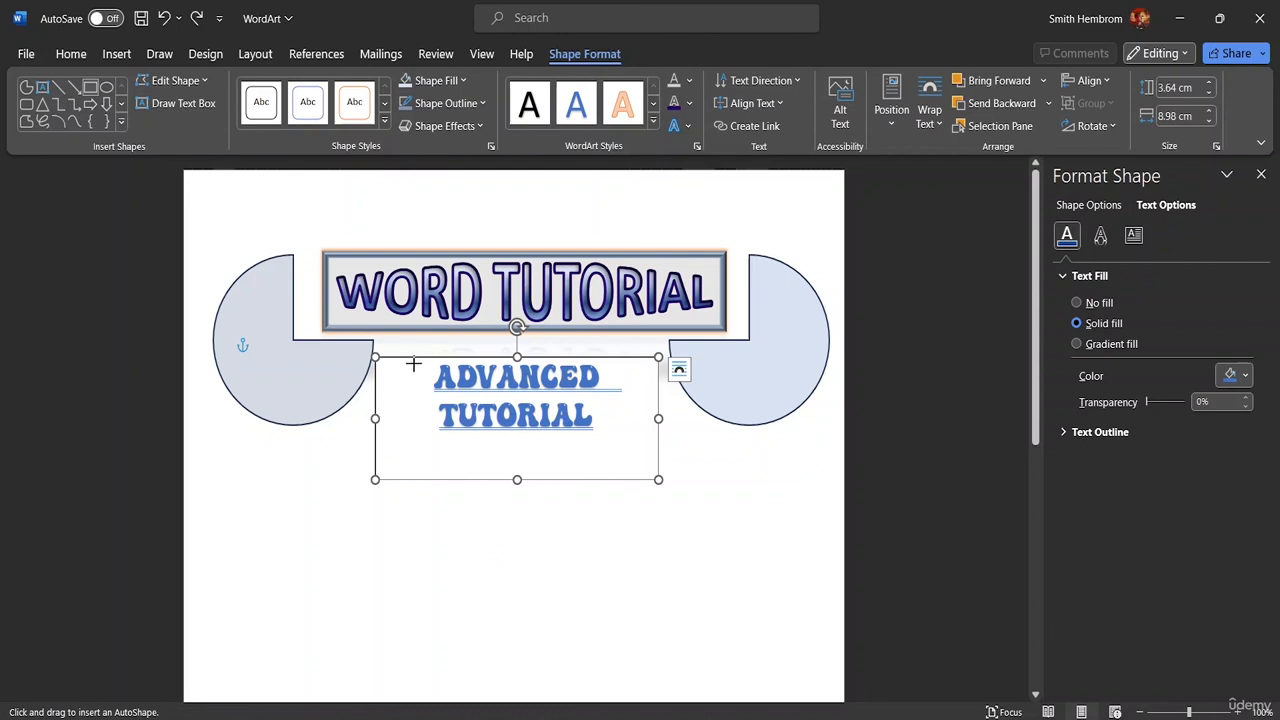
pyautogui.moveTo(413, 364); pyautogui.dragTo(628, 444)
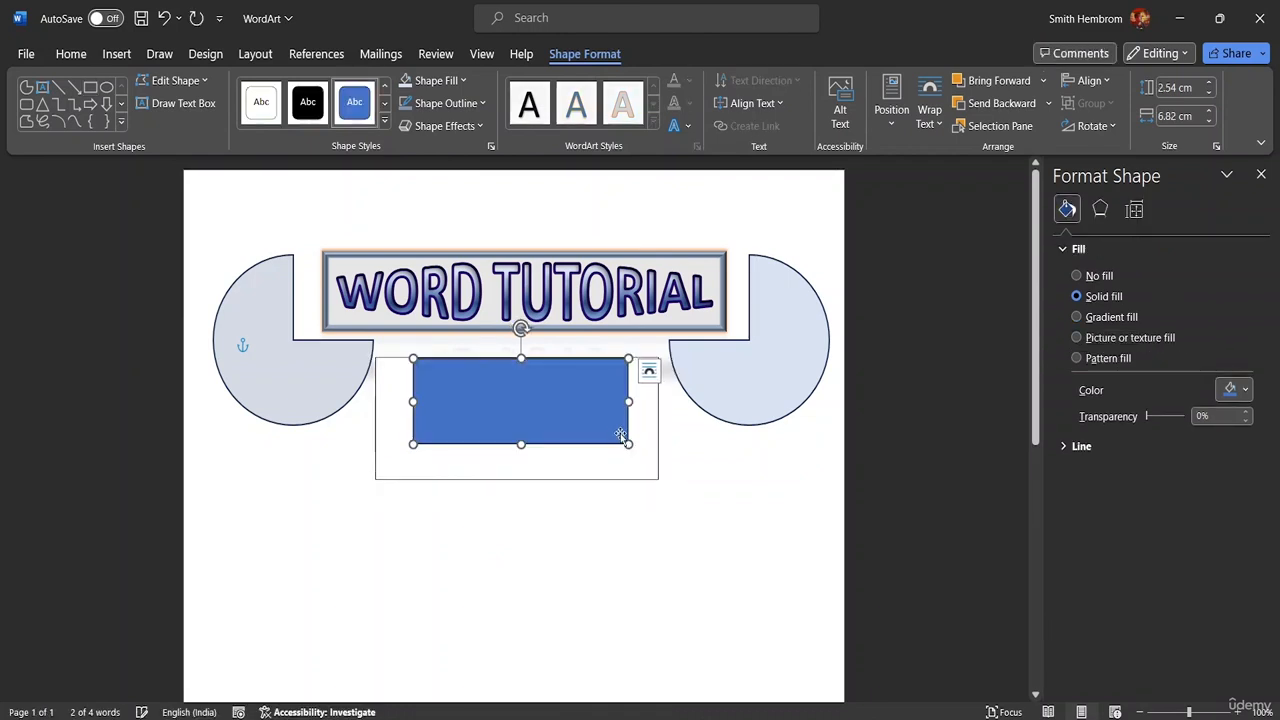
# Step: Fill the new rectangle with a light blue-gray theme color
pyautogui.click(464, 82)
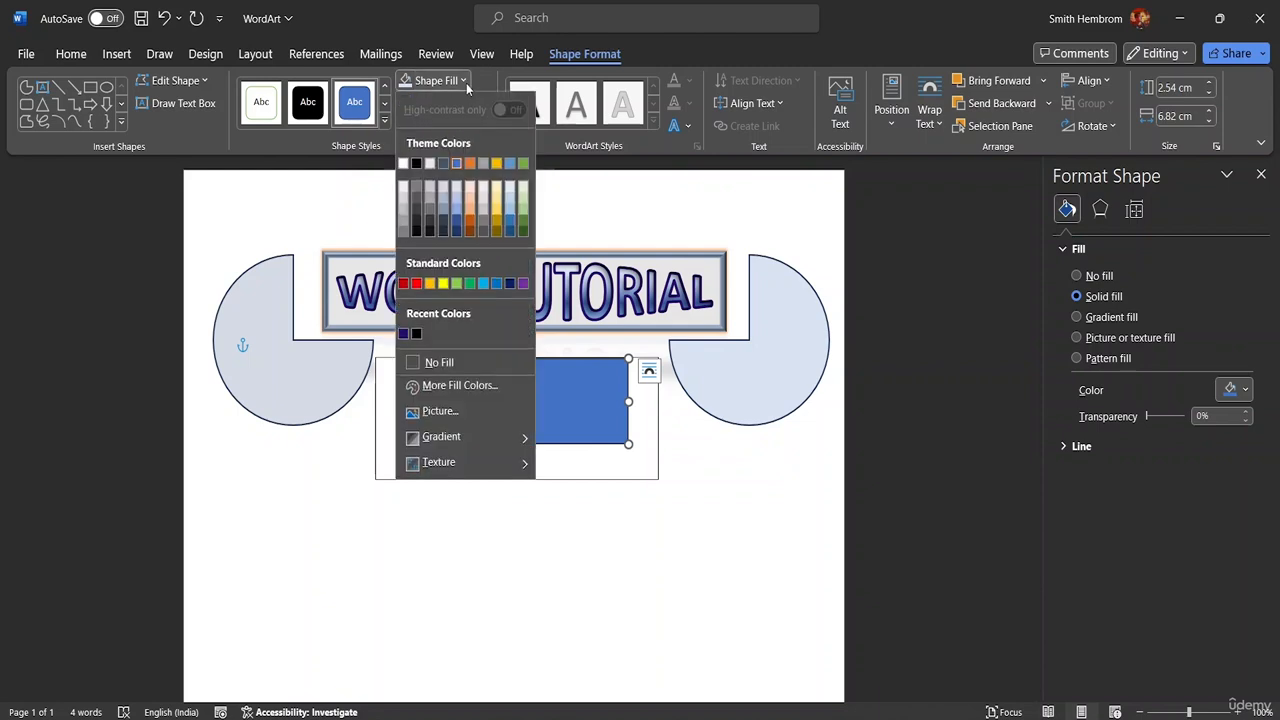
pyautogui.click(442, 205)
pyautogui.click(443, 214)
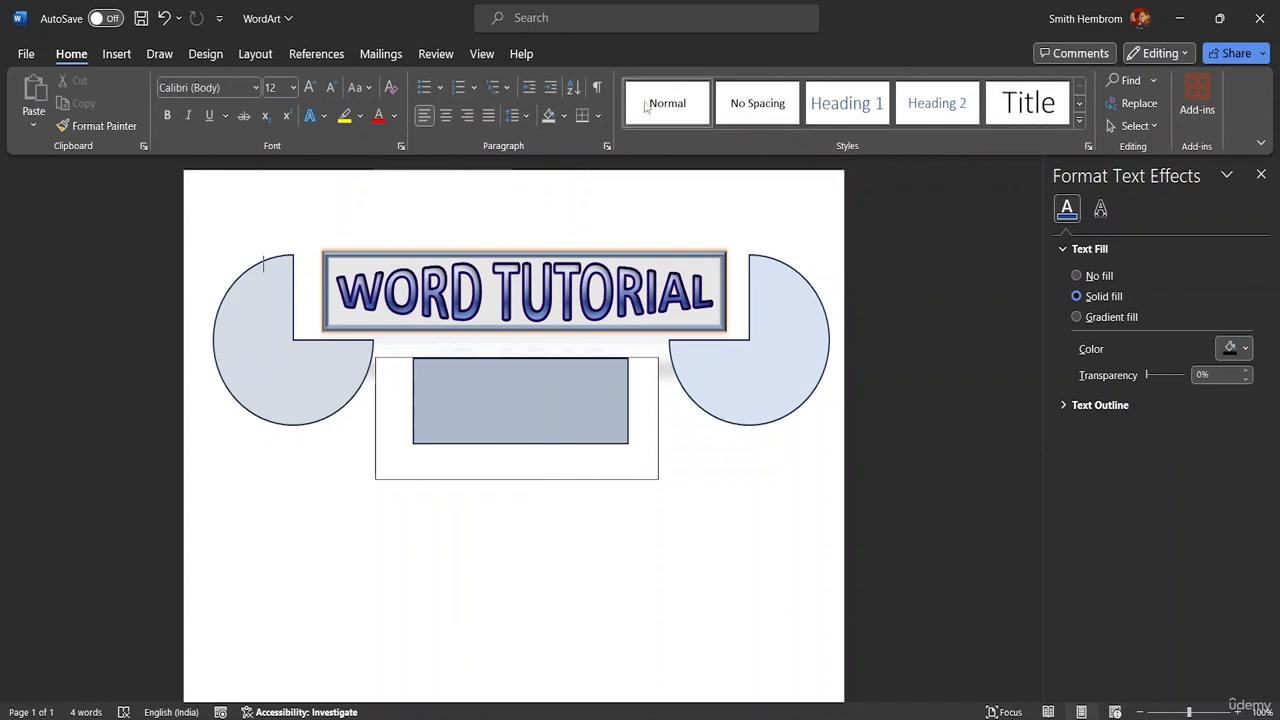
# Step: Send the blue-gray rectangle backward, behind the ADVANCED TUTORIAL text box
pyautogui.click(603, 385)
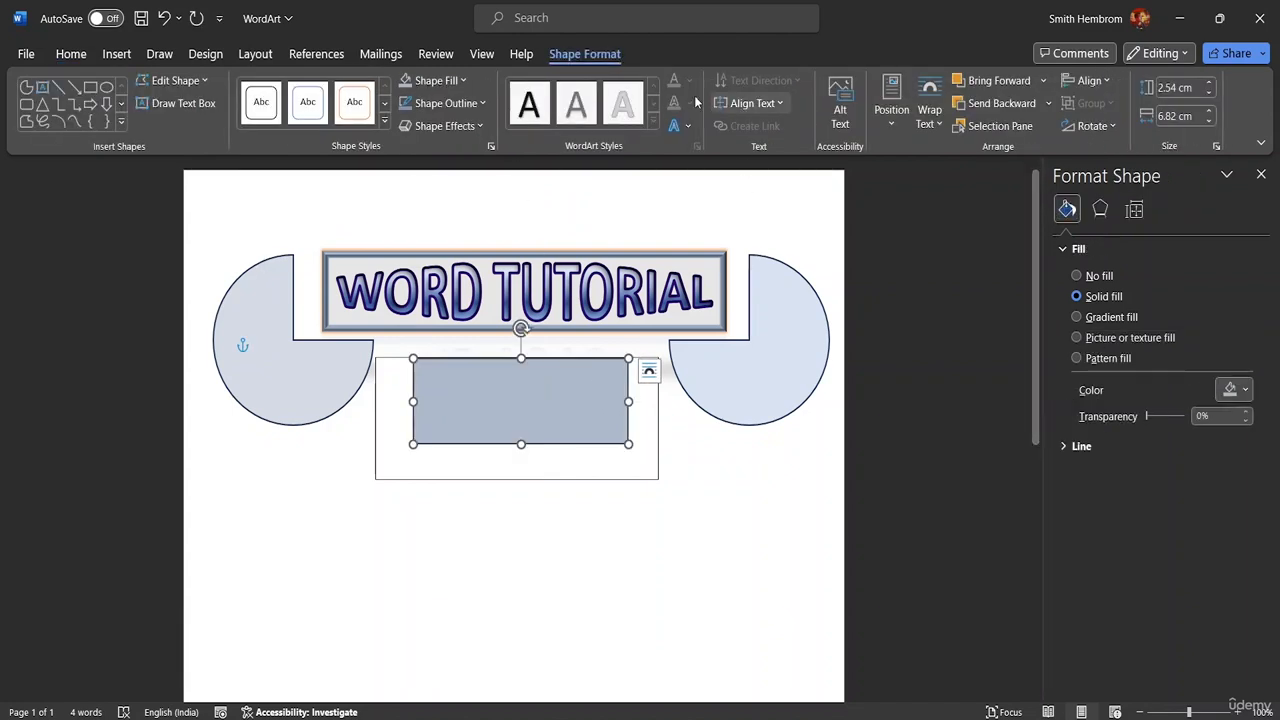
pyautogui.click(1048, 104)
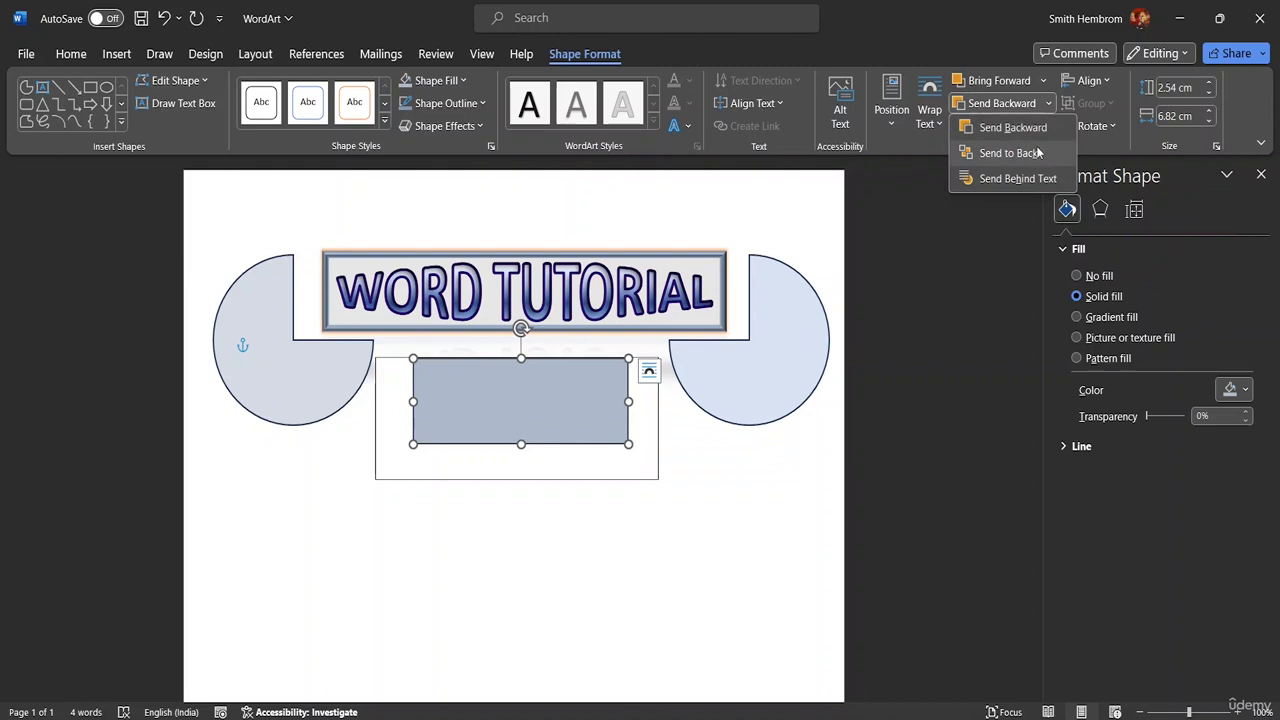
pyautogui.click(1025, 128)
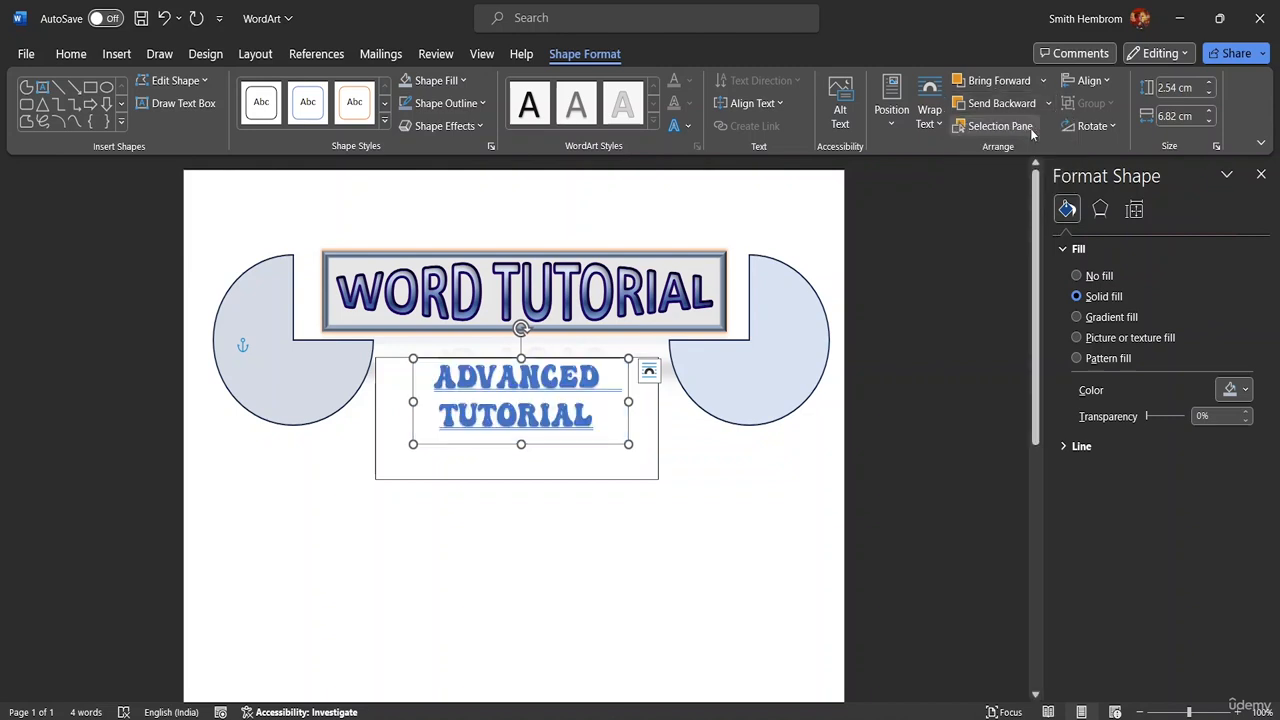
pyautogui.click(637, 503)
# Step: Move the ADVANCED TUTORIAL text box down to the empty area below the rectangle
pyautogui.click(602, 460)
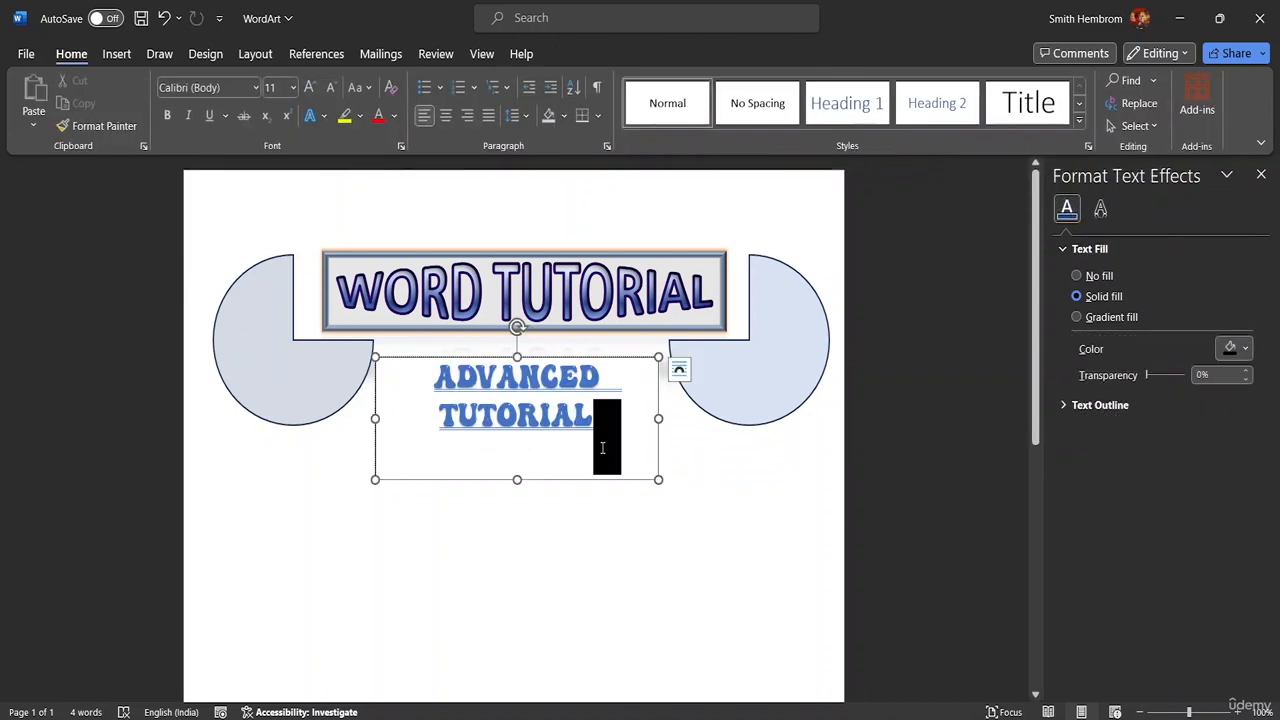
pyautogui.click(502, 450)
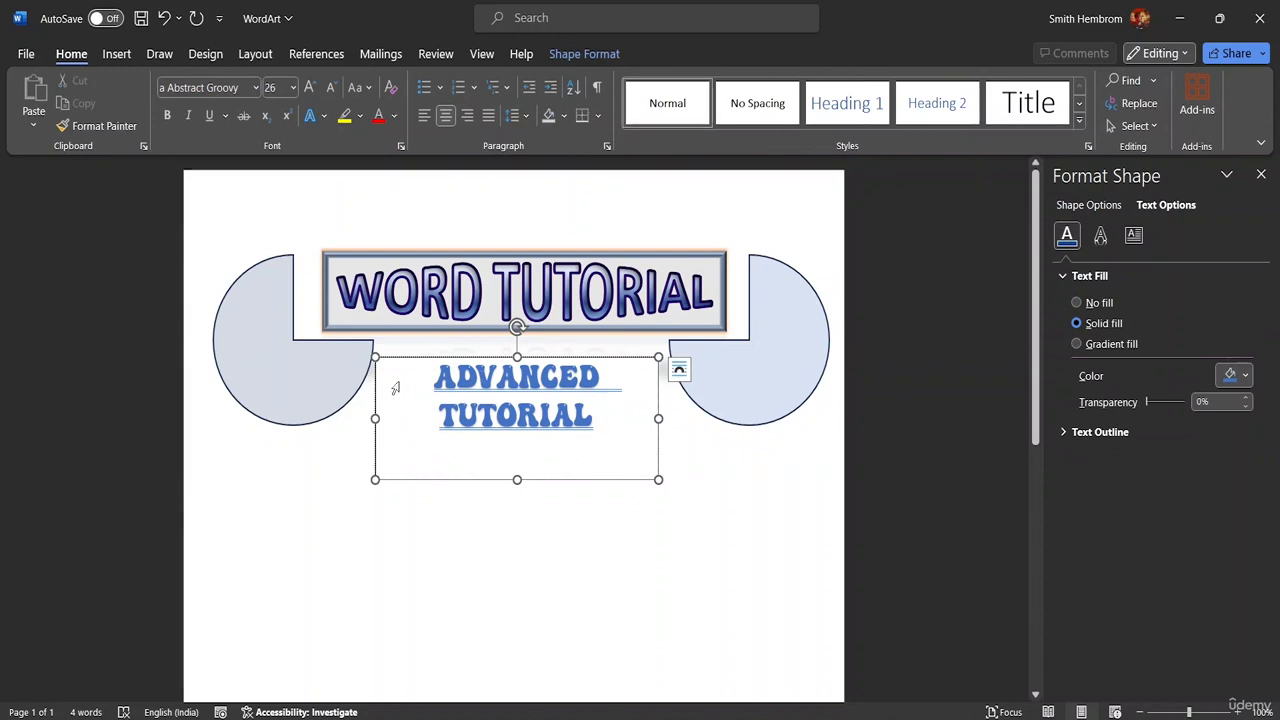
pyautogui.moveTo(453, 480); pyautogui.dragTo(450, 612)
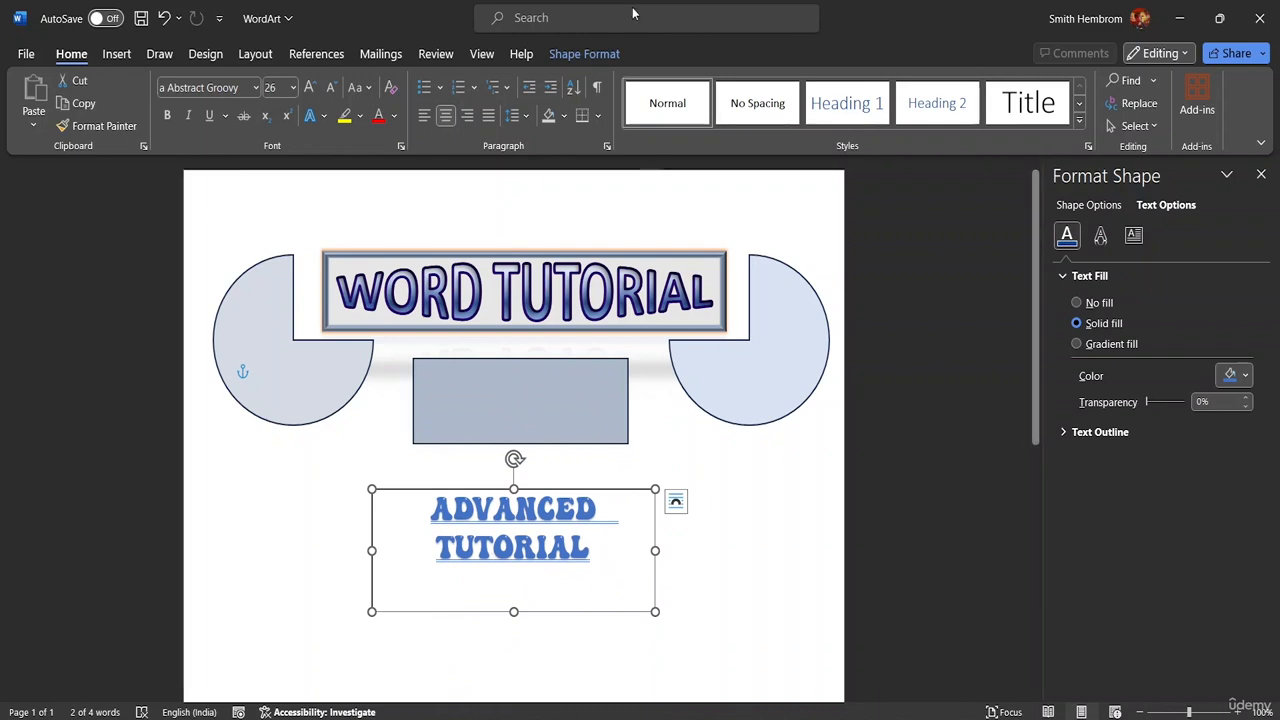
# Step: Reduce the width of the ADVANCED TUTORIAL text box to 7.8 cm
pyautogui.click(588, 54)
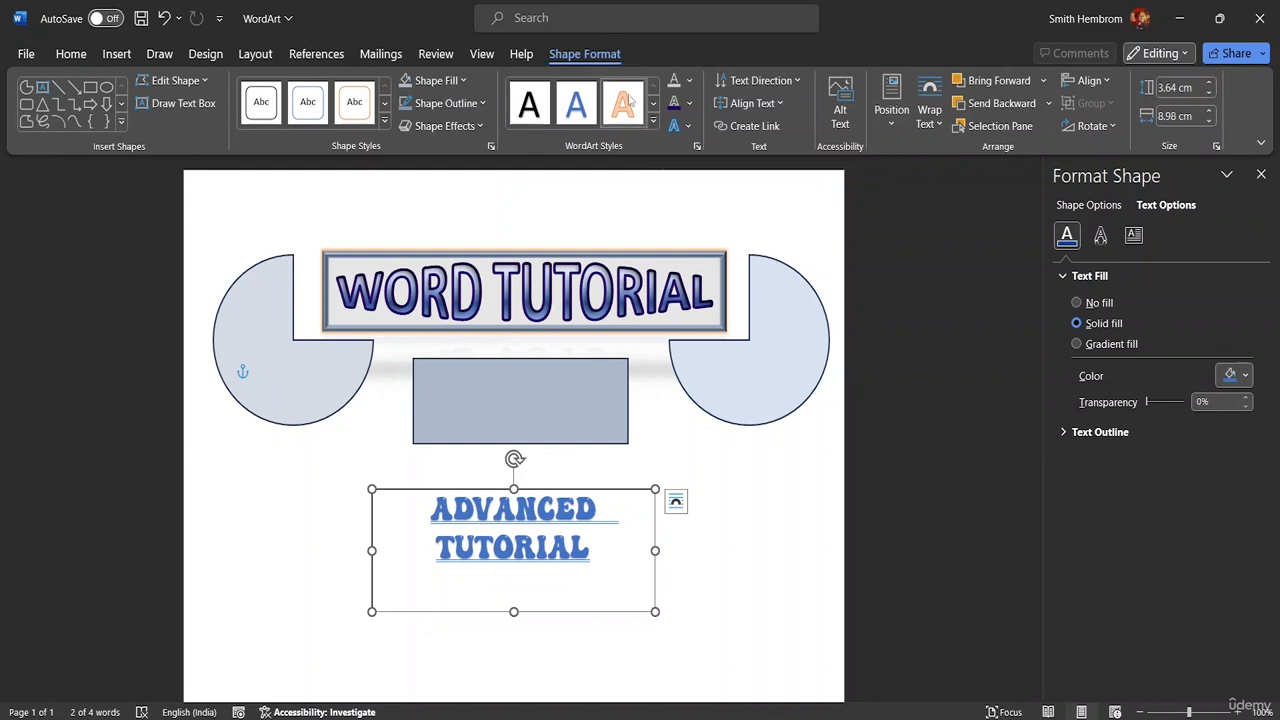
pyautogui.click(1208, 120)
pyautogui.click(1208, 120)
pyautogui.click(1208, 120)
pyautogui.click(1208, 120)
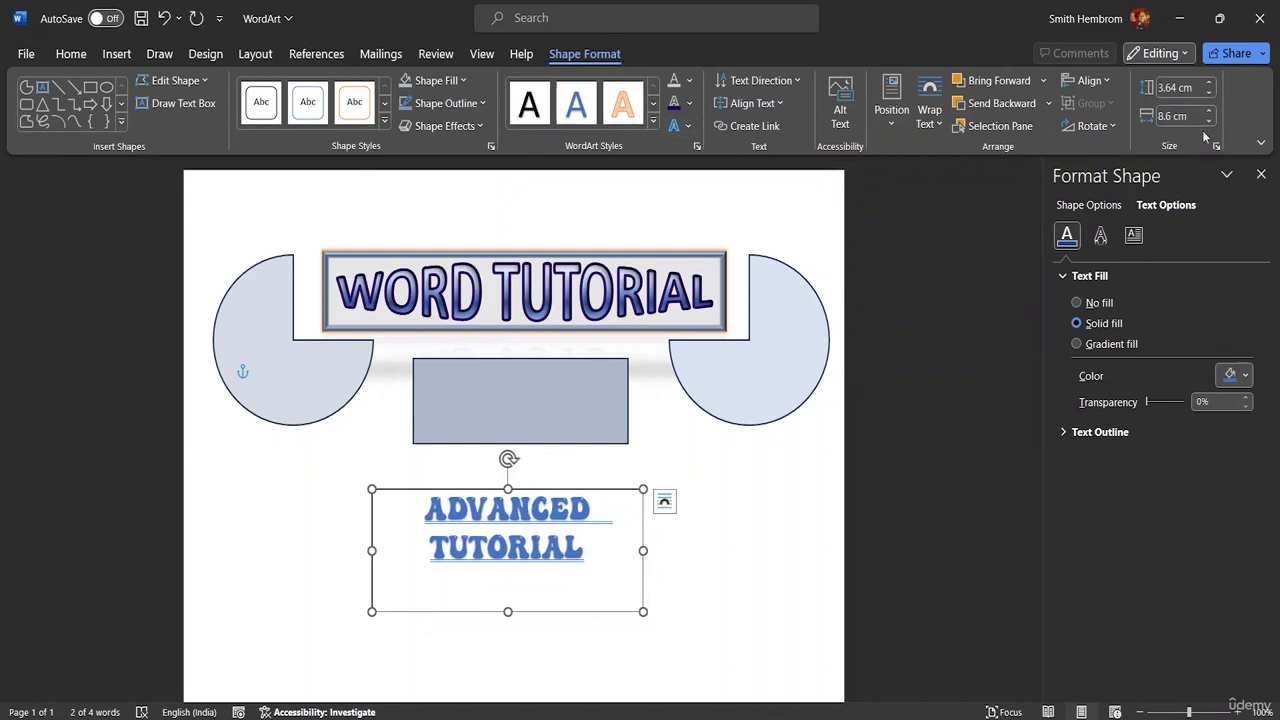
pyautogui.click(1208, 121)
pyautogui.click(1208, 121)
pyautogui.click(1208, 121)
pyautogui.click(1208, 121)
pyautogui.click(1208, 121)
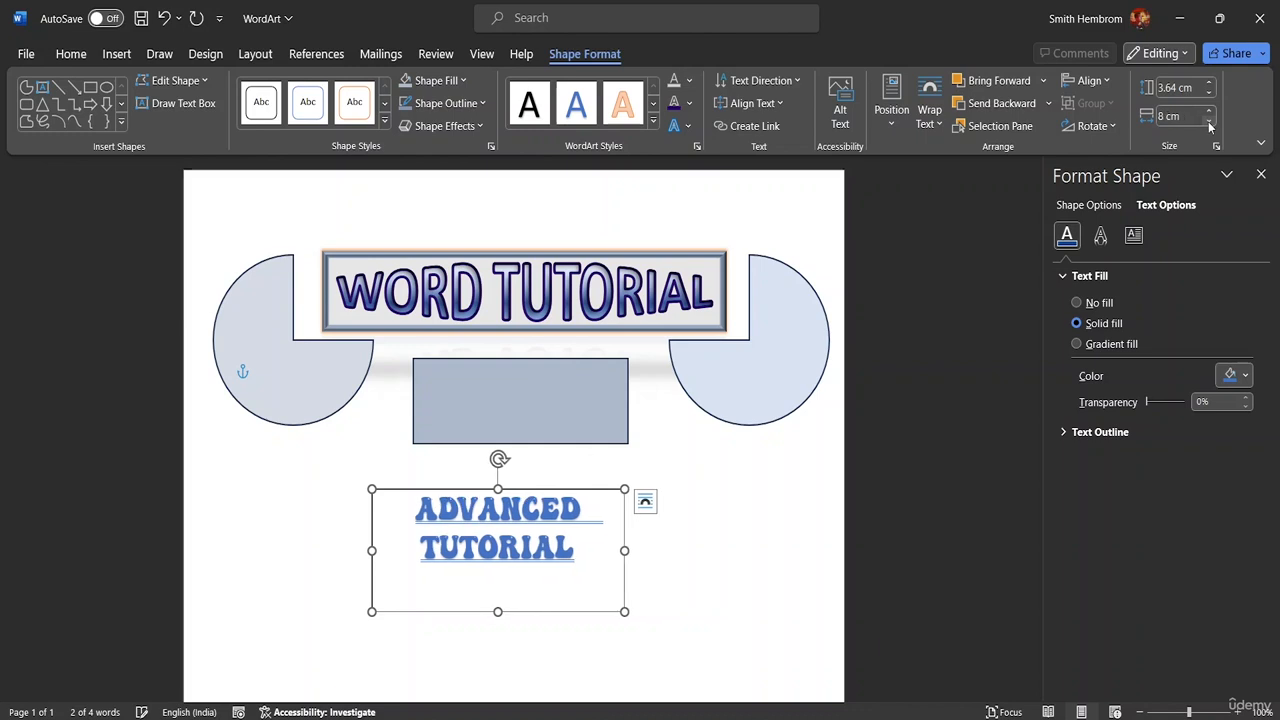
pyautogui.click(1208, 121)
pyautogui.click(1208, 121)
pyautogui.click(1208, 121)
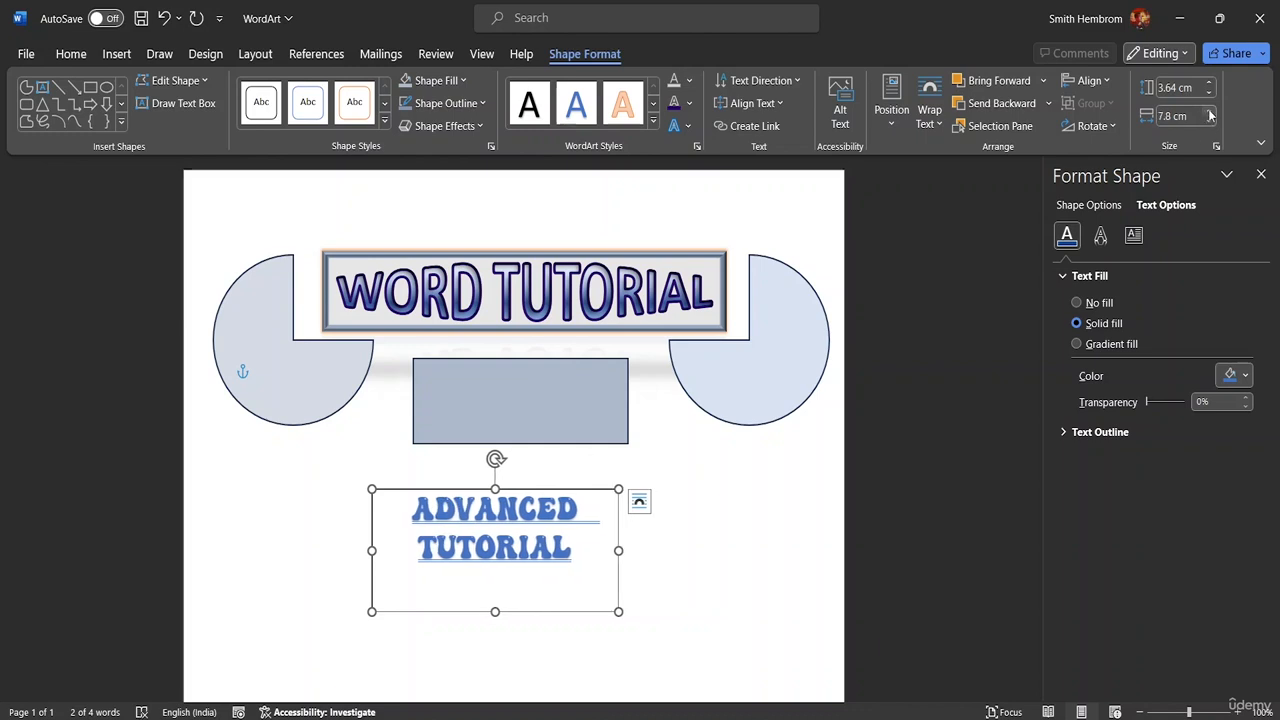
# Step: Reduce the height of the ADVANCED TUTORIAL text box to 2.5 cm
pyautogui.click(1208, 94)
pyautogui.click(1208, 94)
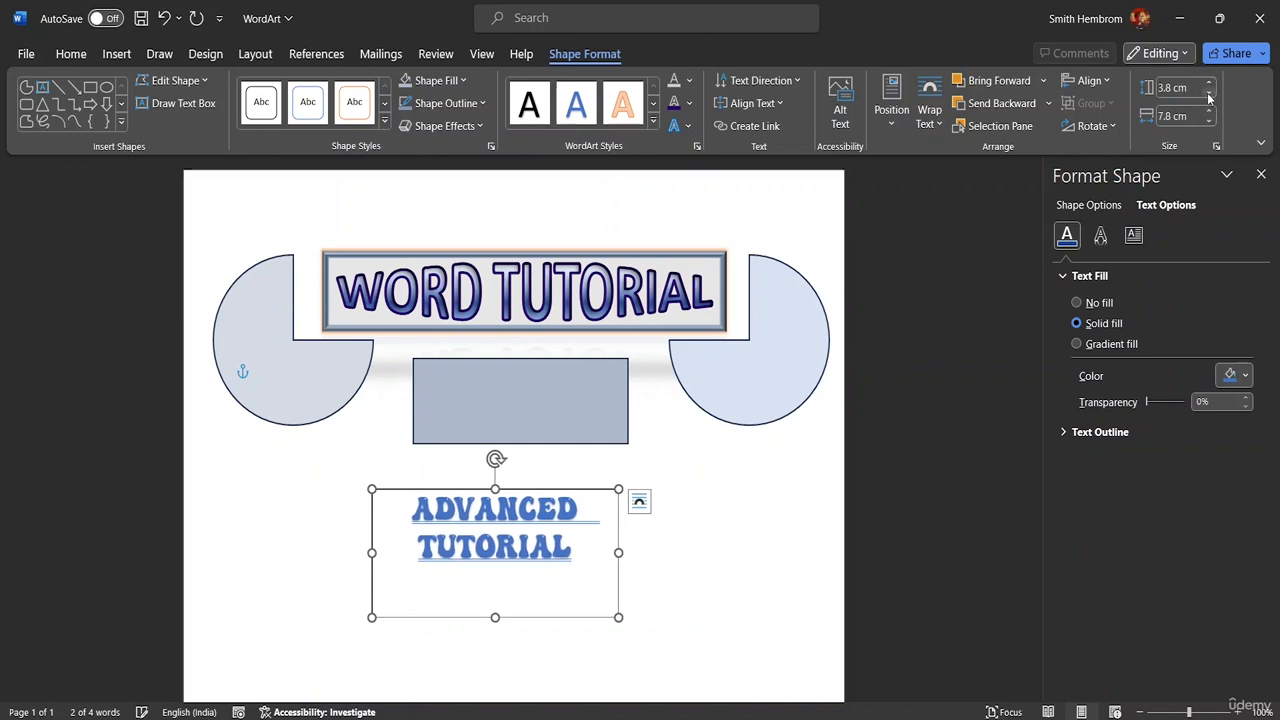
pyautogui.click(1208, 94)
pyautogui.click(1208, 94)
pyautogui.click(1208, 94)
pyautogui.click(1208, 94)
pyautogui.click(1208, 94)
pyautogui.click(1208, 94)
pyautogui.click(1208, 94)
pyautogui.click(1208, 94)
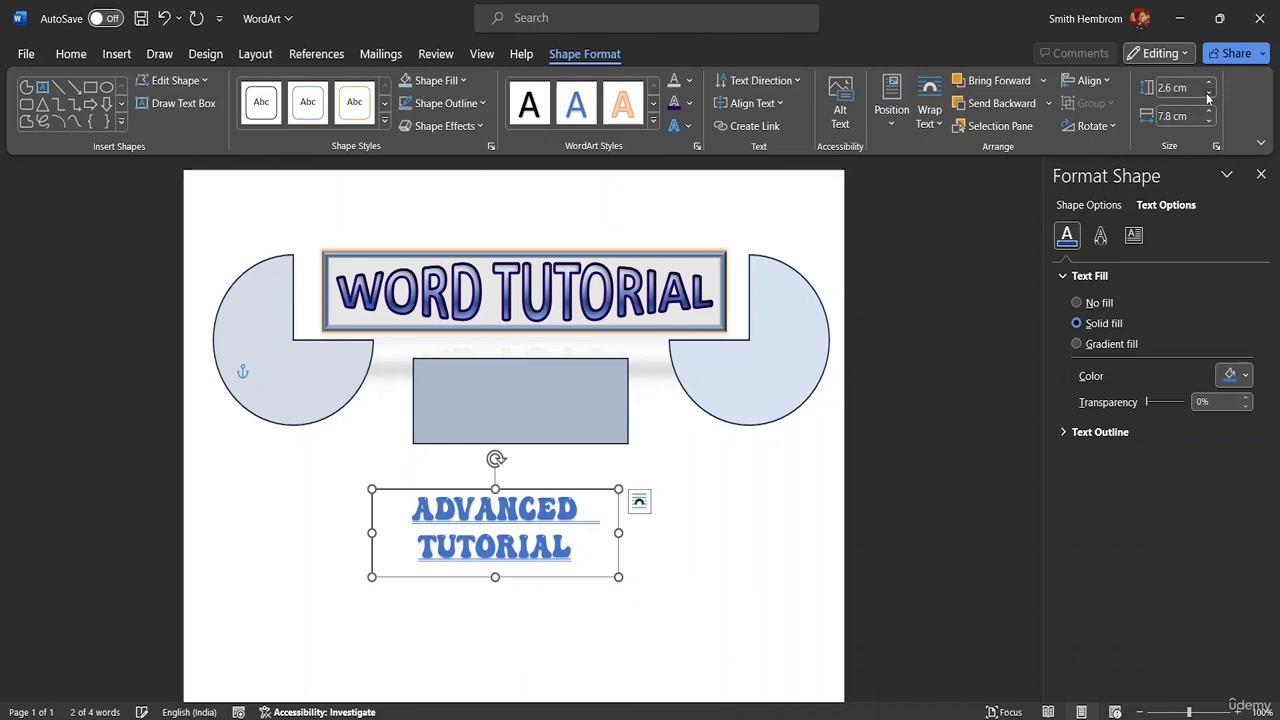
pyautogui.click(1208, 94)
pyautogui.click(1208, 94)
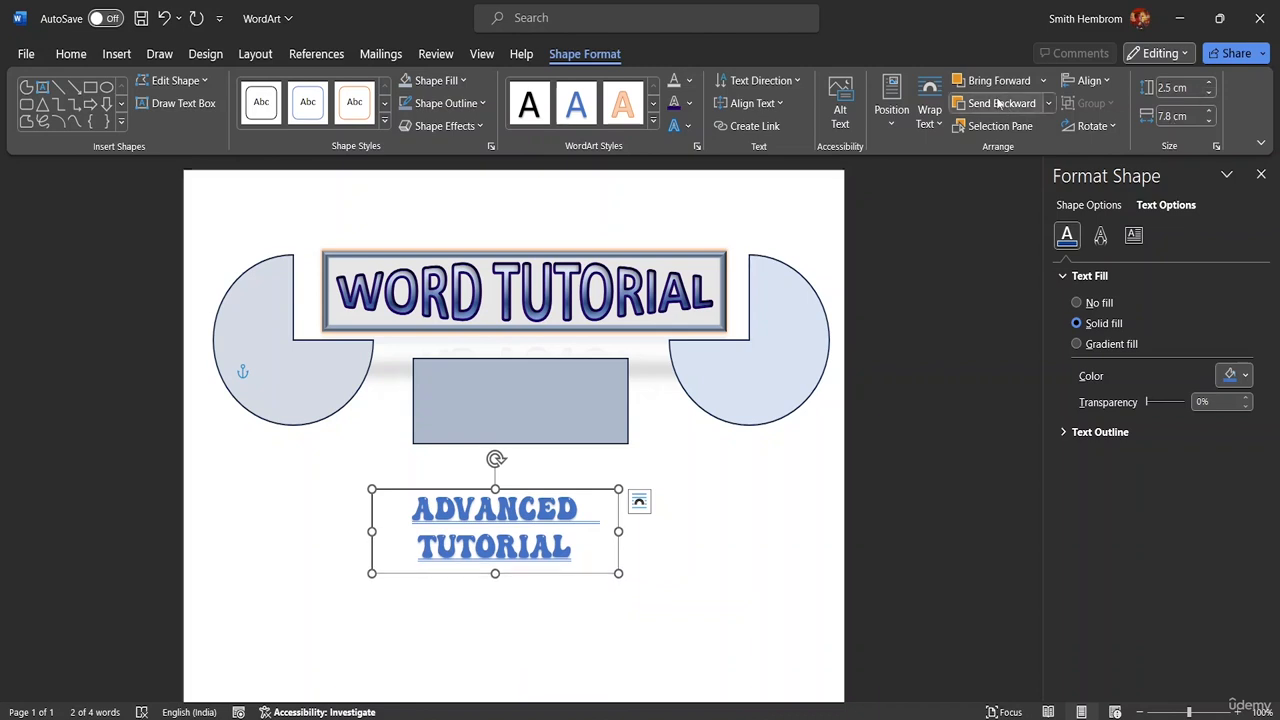
# Step: Bring the ADVANCED TUTORIAL text box to the front and move it up over the rectangle
pyautogui.click(1042, 81)
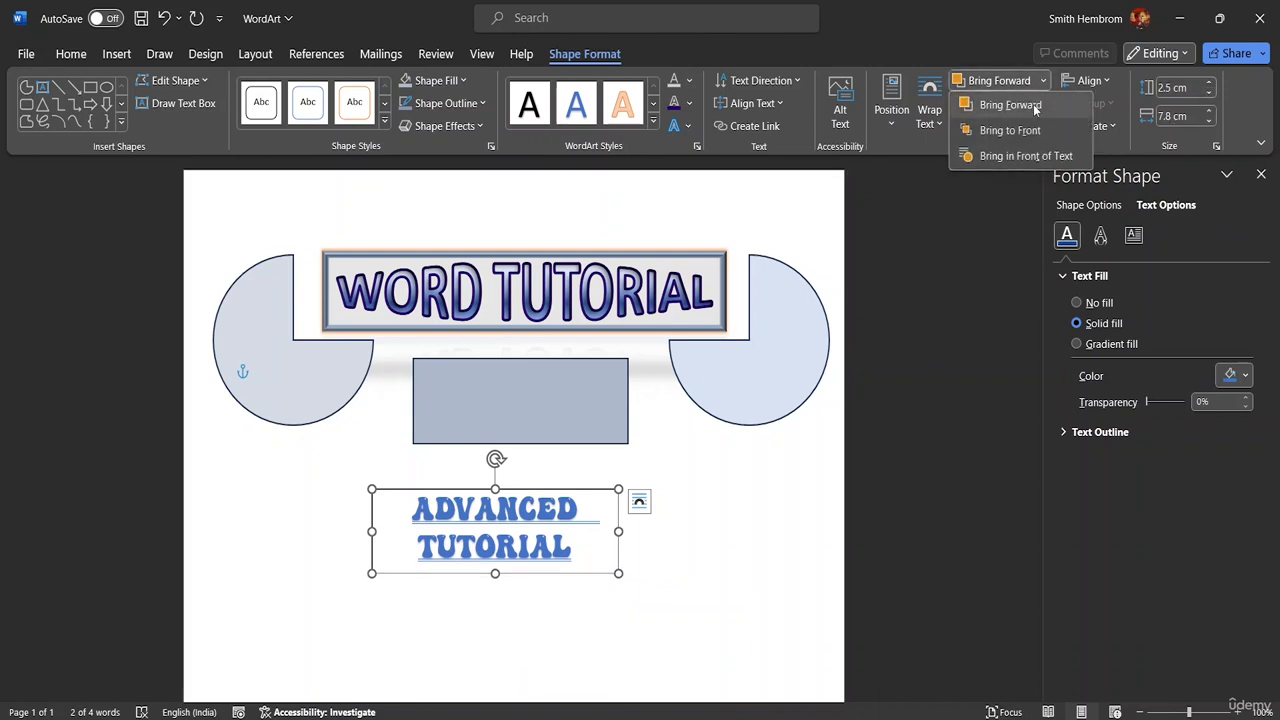
pyautogui.click(1034, 108)
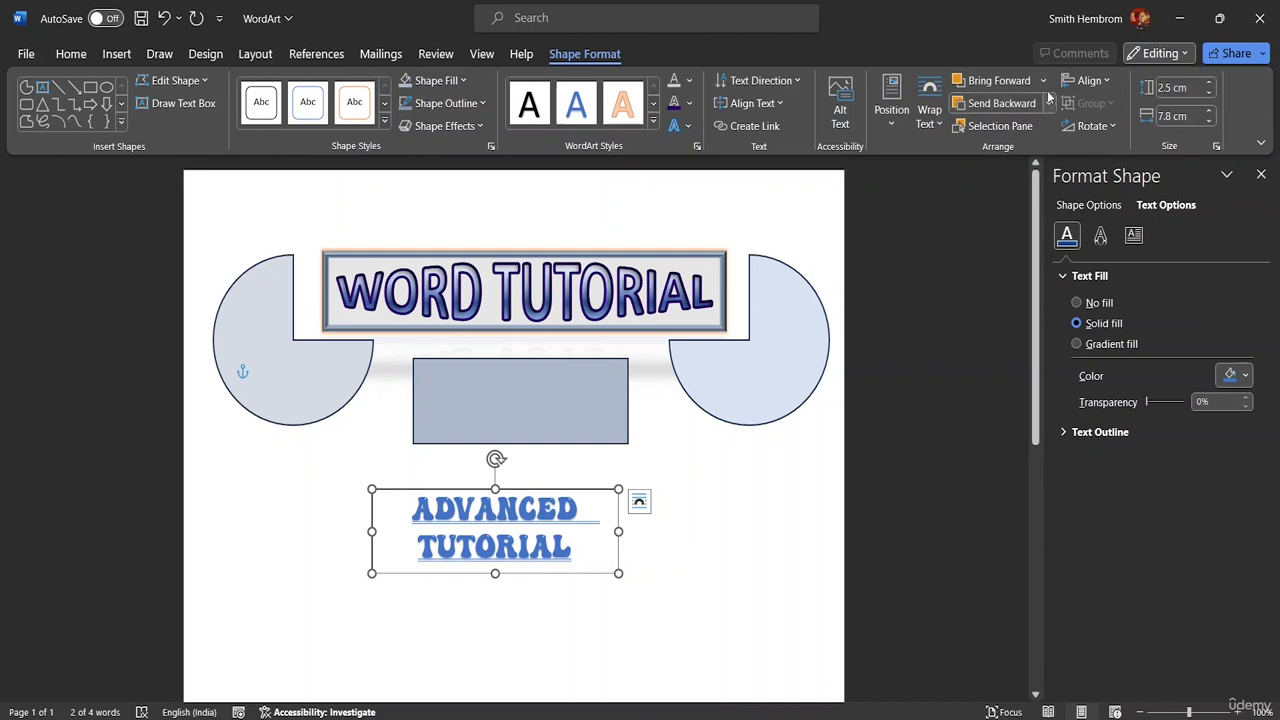
pyautogui.click(1042, 81)
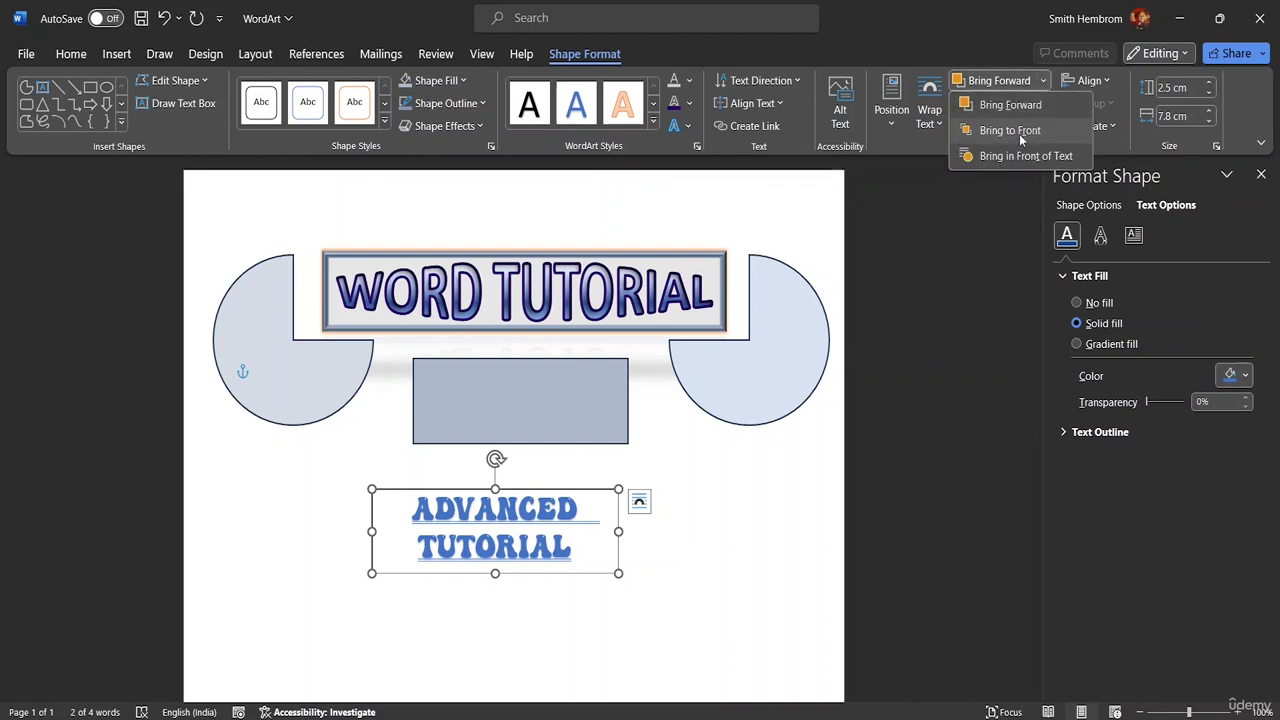
pyautogui.click(1010, 130)
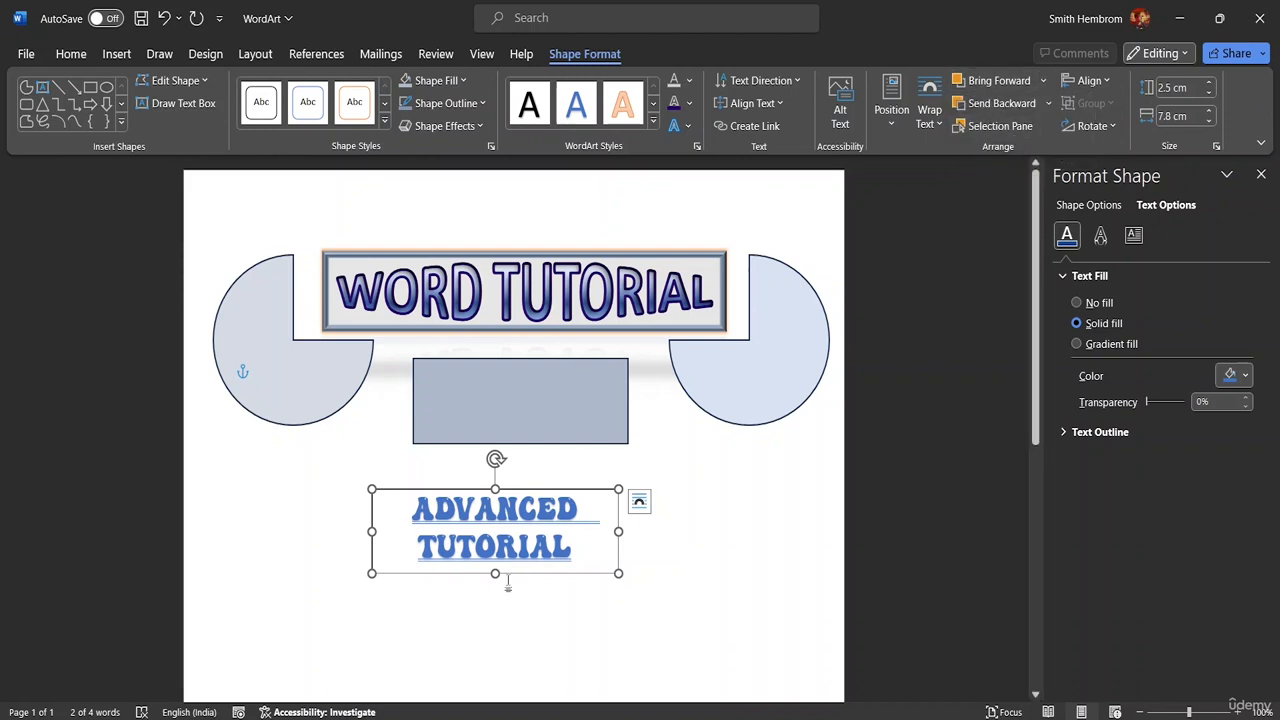
pyautogui.moveTo(508, 574); pyautogui.dragTo(538, 441)
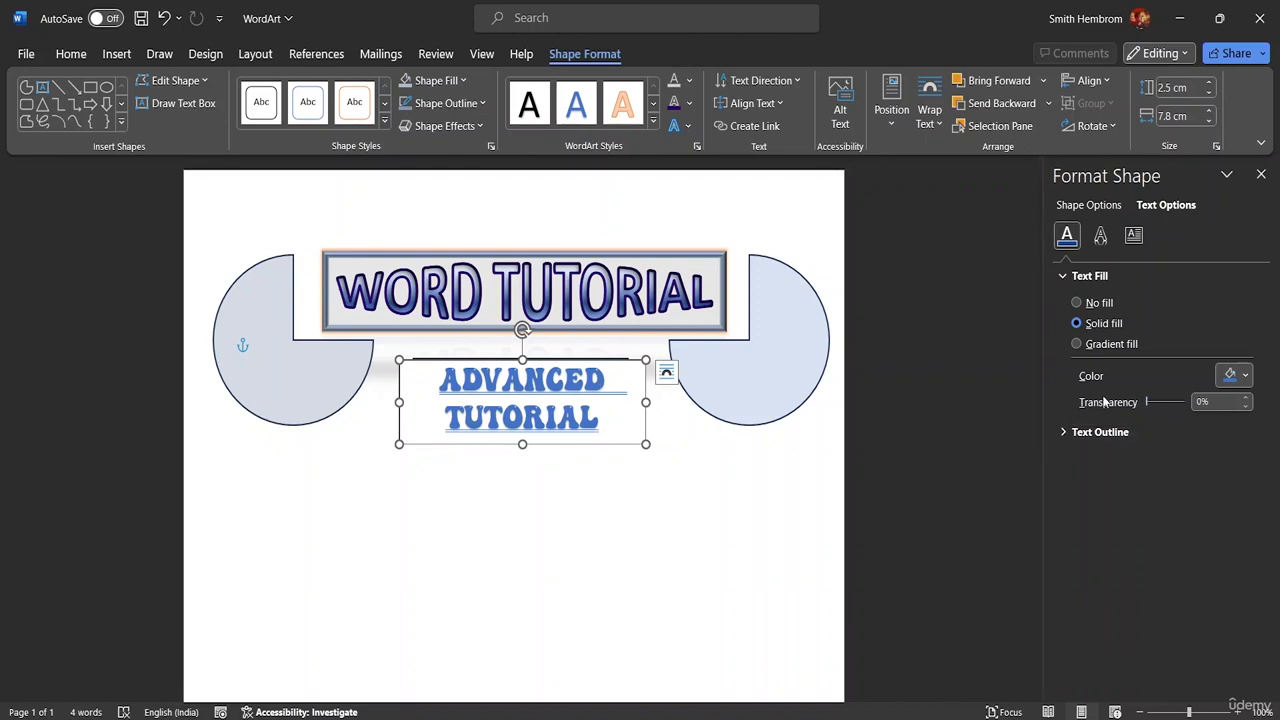
# Step: Try 100% text fill transparency, and resize the text box to about 2.67 cm high and 6.86 cm wide to cover the rectangle
pyautogui.moveTo(1149, 404); pyautogui.dragTo(1184, 403)
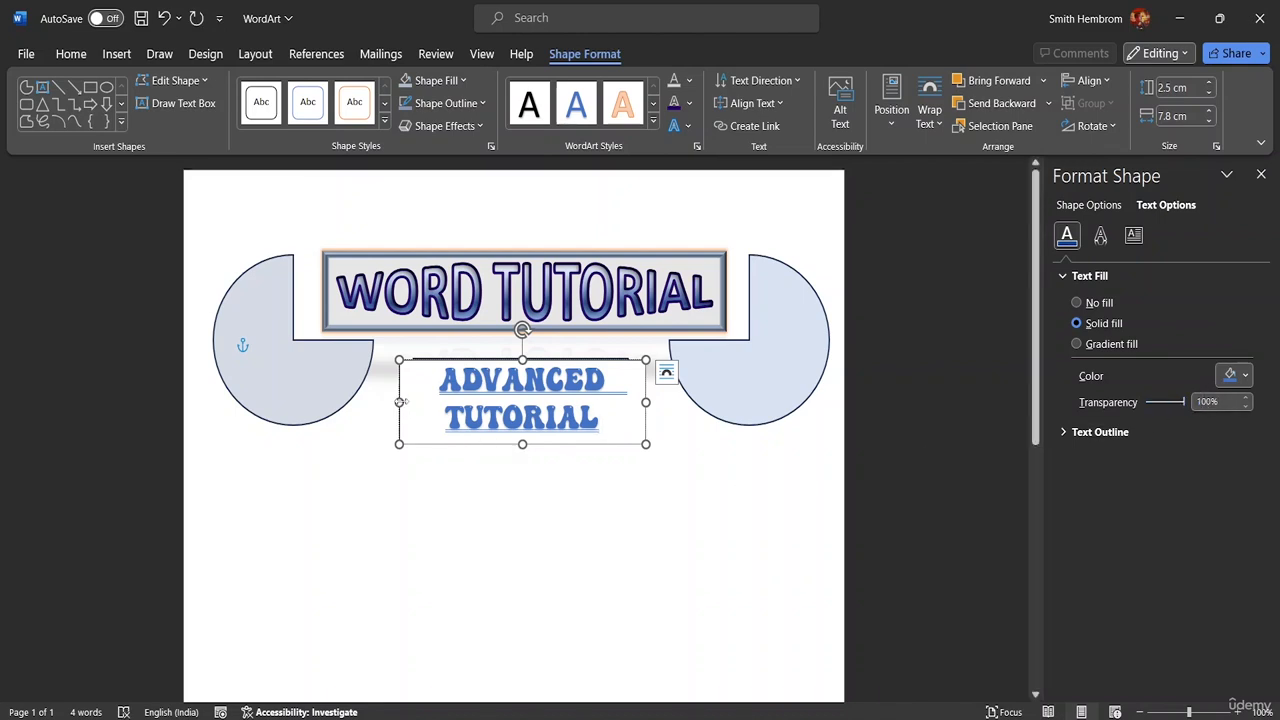
pyautogui.moveTo(400, 403); pyautogui.dragTo(411, 402)
pyautogui.moveTo(645, 402); pyautogui.dragTo(628, 402)
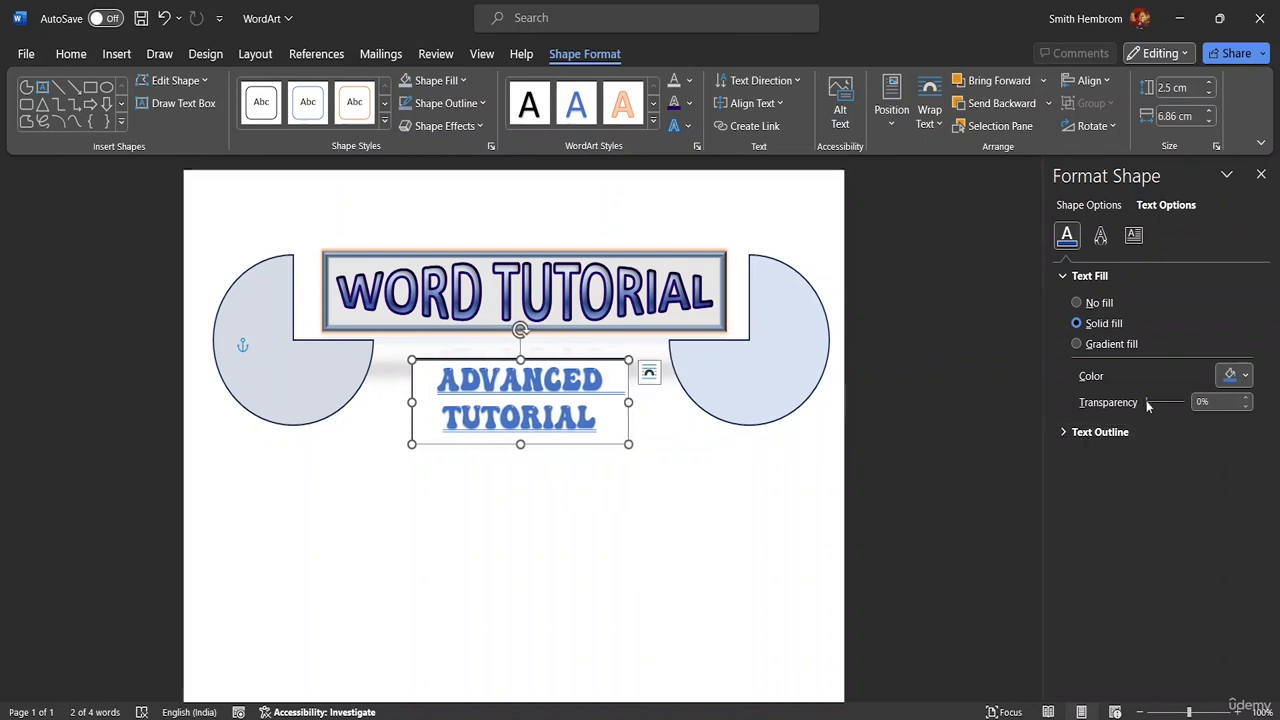
pyautogui.moveTo(1147, 404); pyautogui.dragTo(1087, 401)
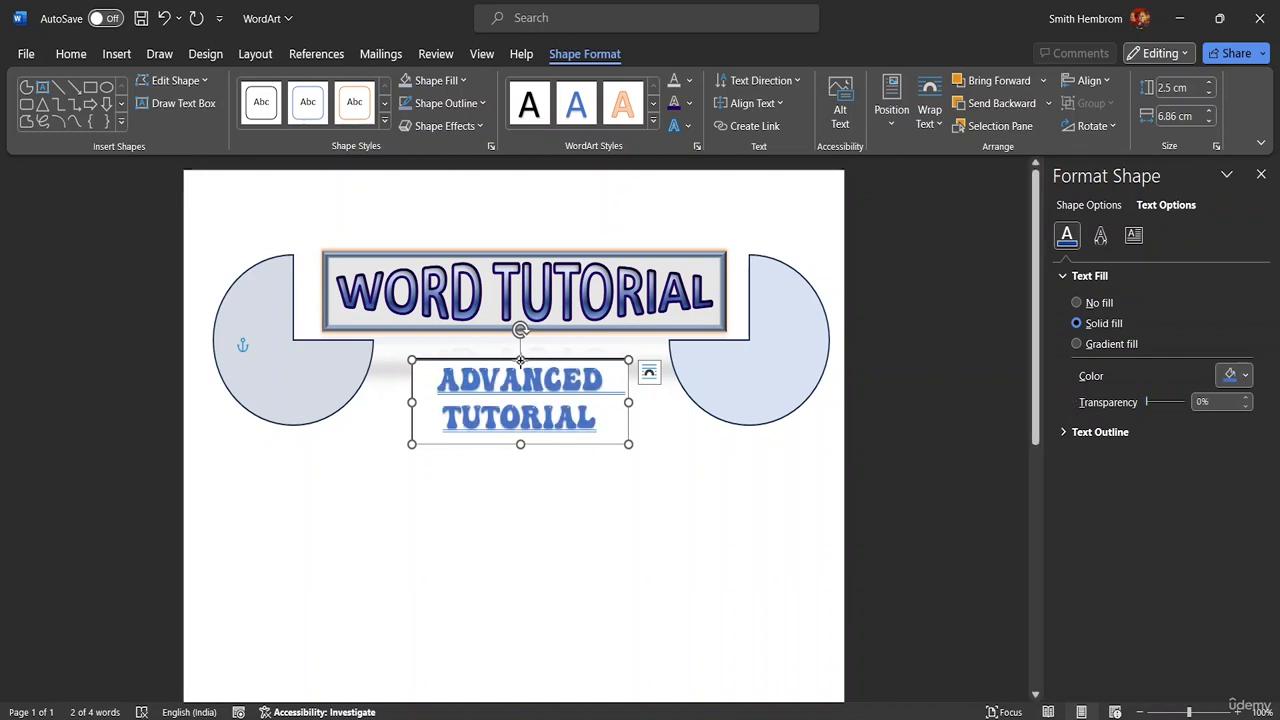
pyautogui.moveTo(520, 360); pyautogui.dragTo(520, 354)
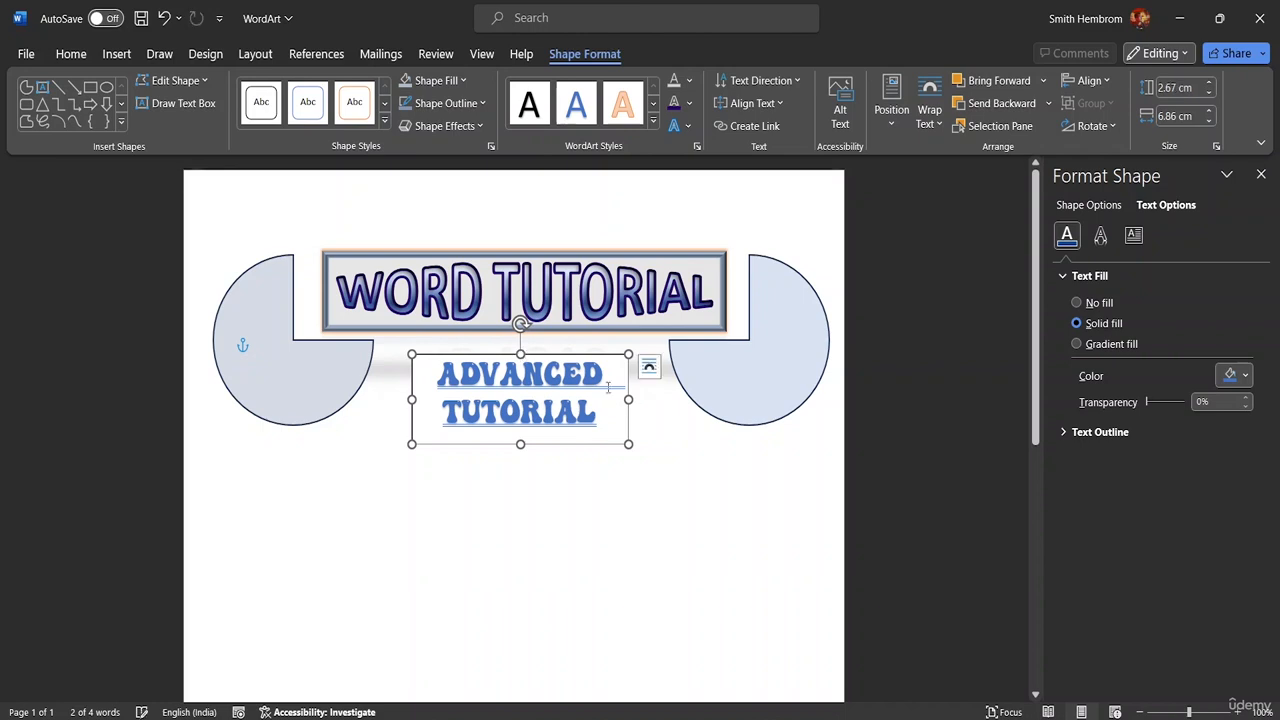
pyautogui.click(645, 405)
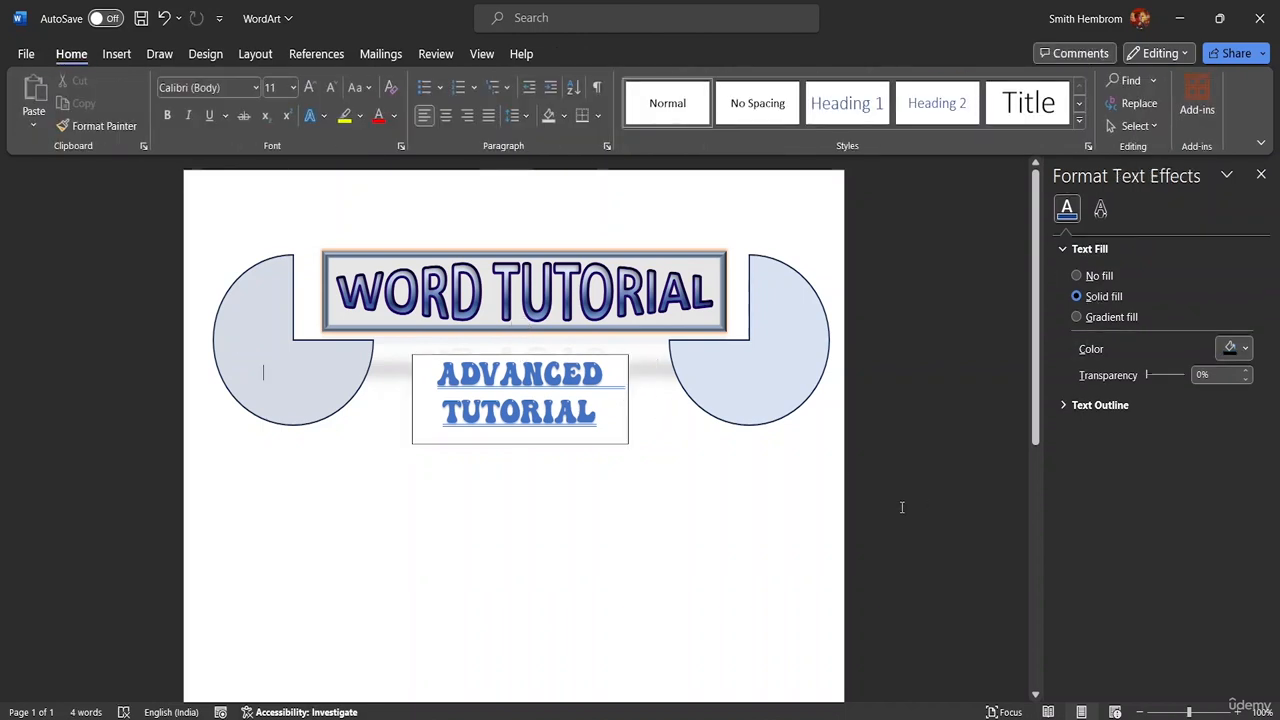
# Step: Fill the ADVANCED TUTORIAL text box with a very light blue theme color and deselect it
pyautogui.click(418, 410)
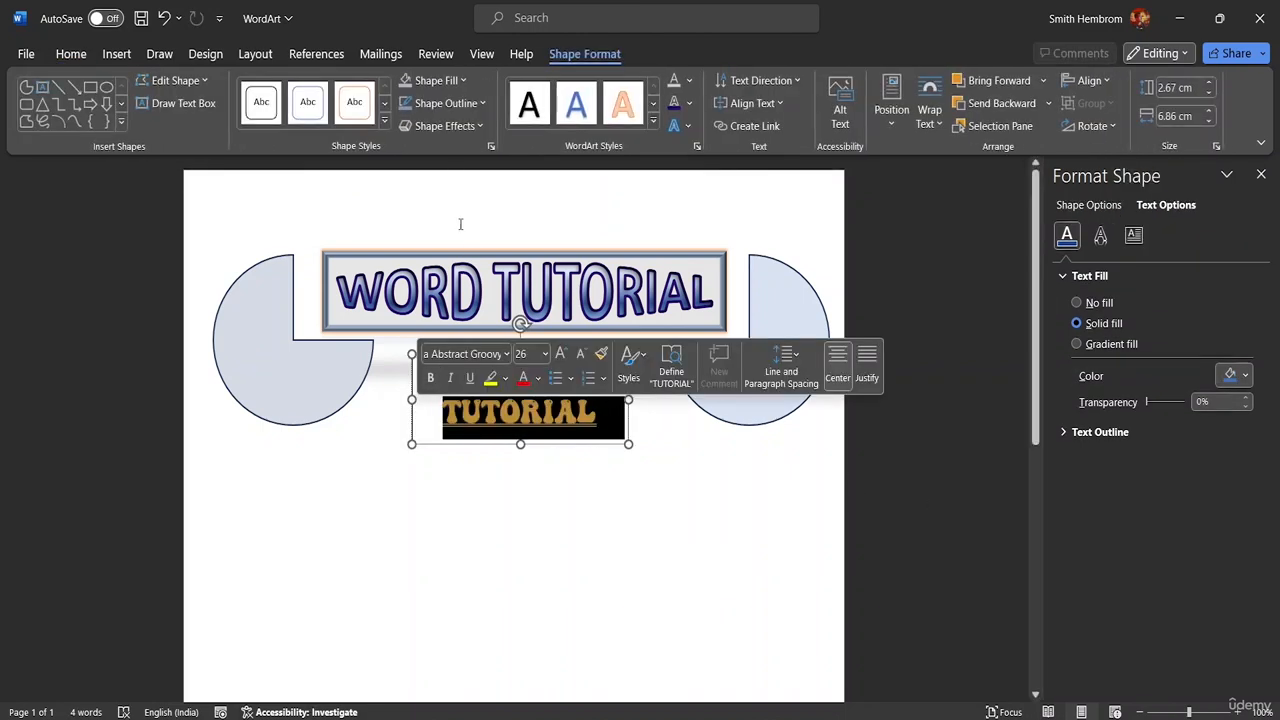
pyautogui.click(457, 81)
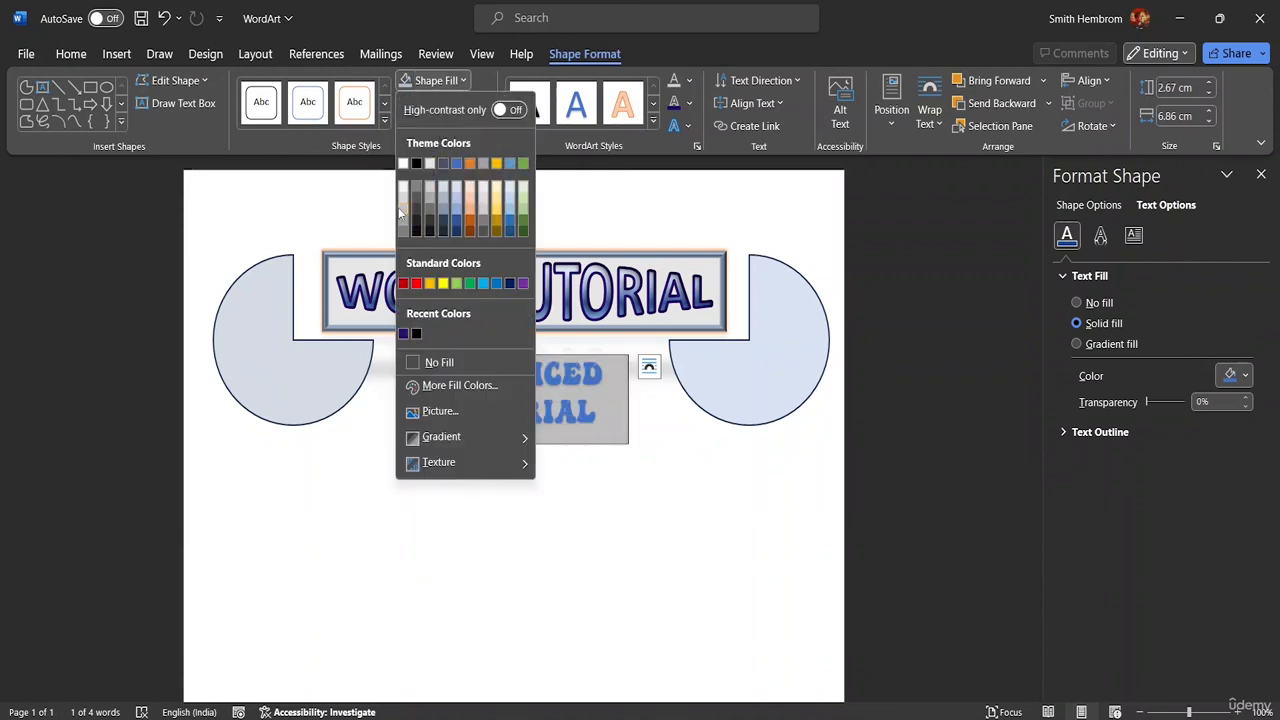
pyautogui.click(456, 190)
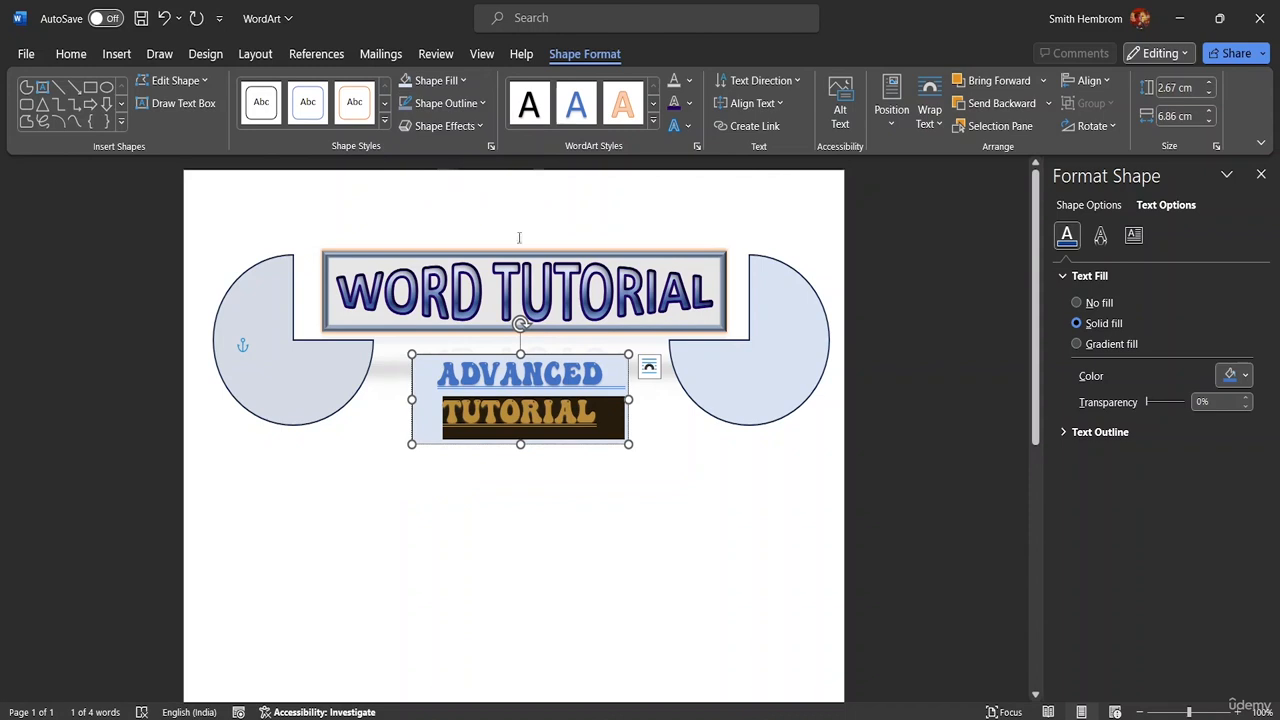
pyautogui.click(680, 434)
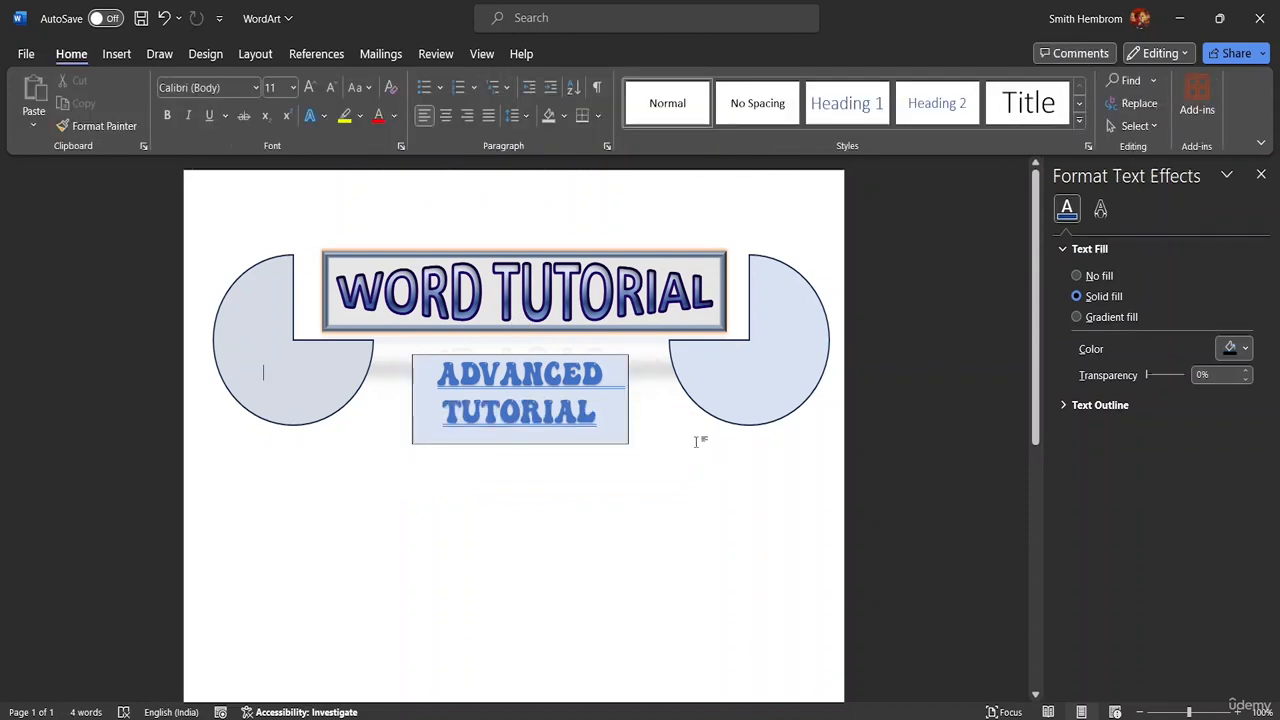